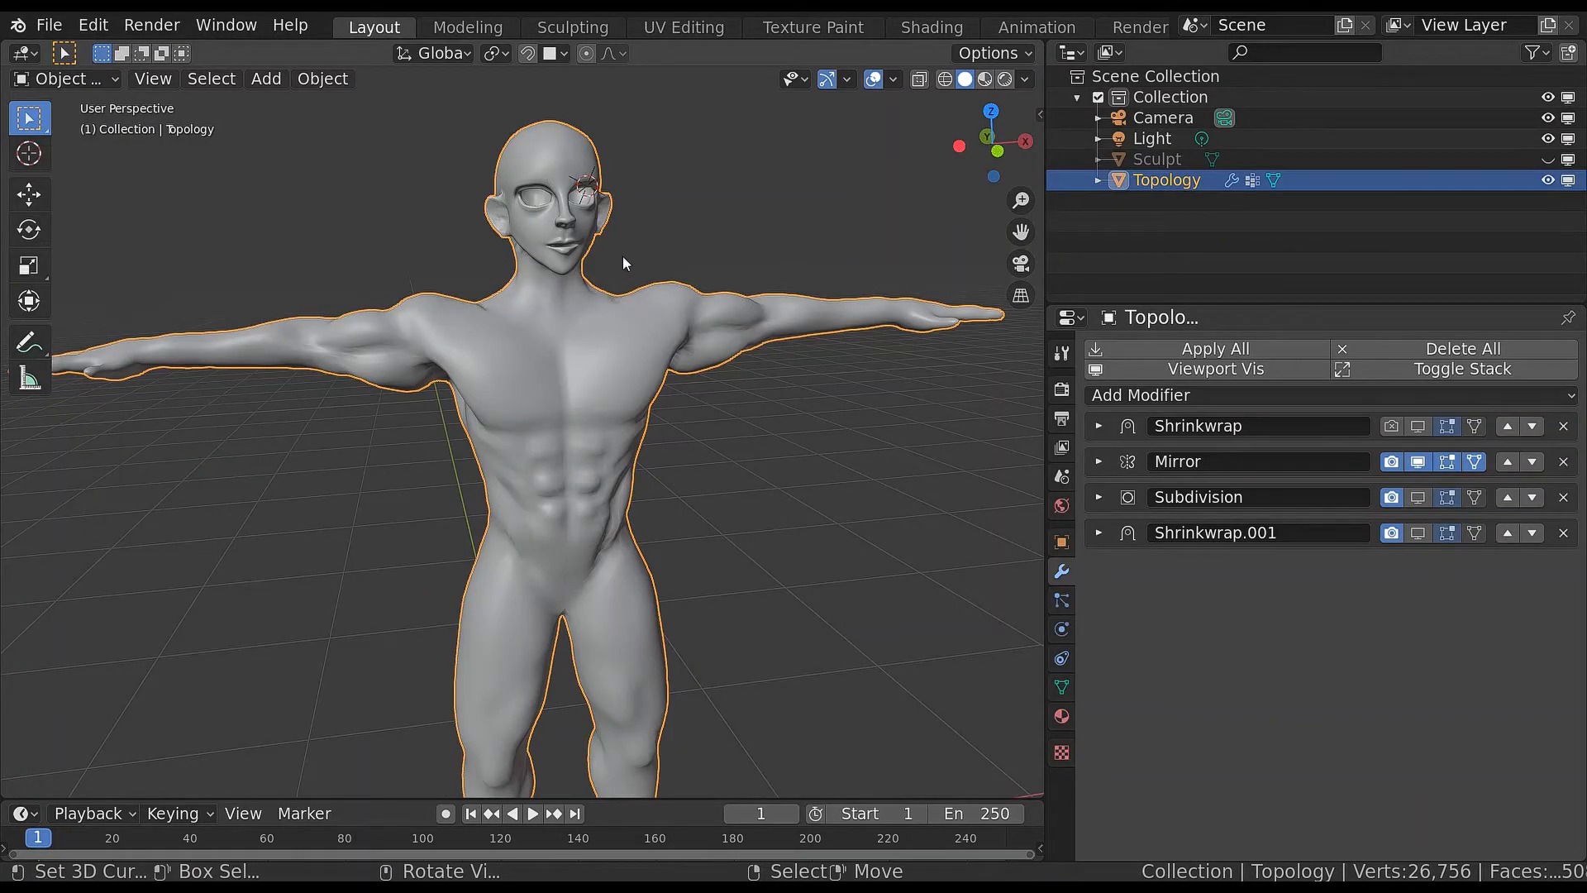
# Inspect the Topology mesh's vertices around the face, neck and chest in Edit Mode, and return to Object Mode
pyautogui.moveTo(622, 255); pyautogui.dragTo(616, 328, button='middle')
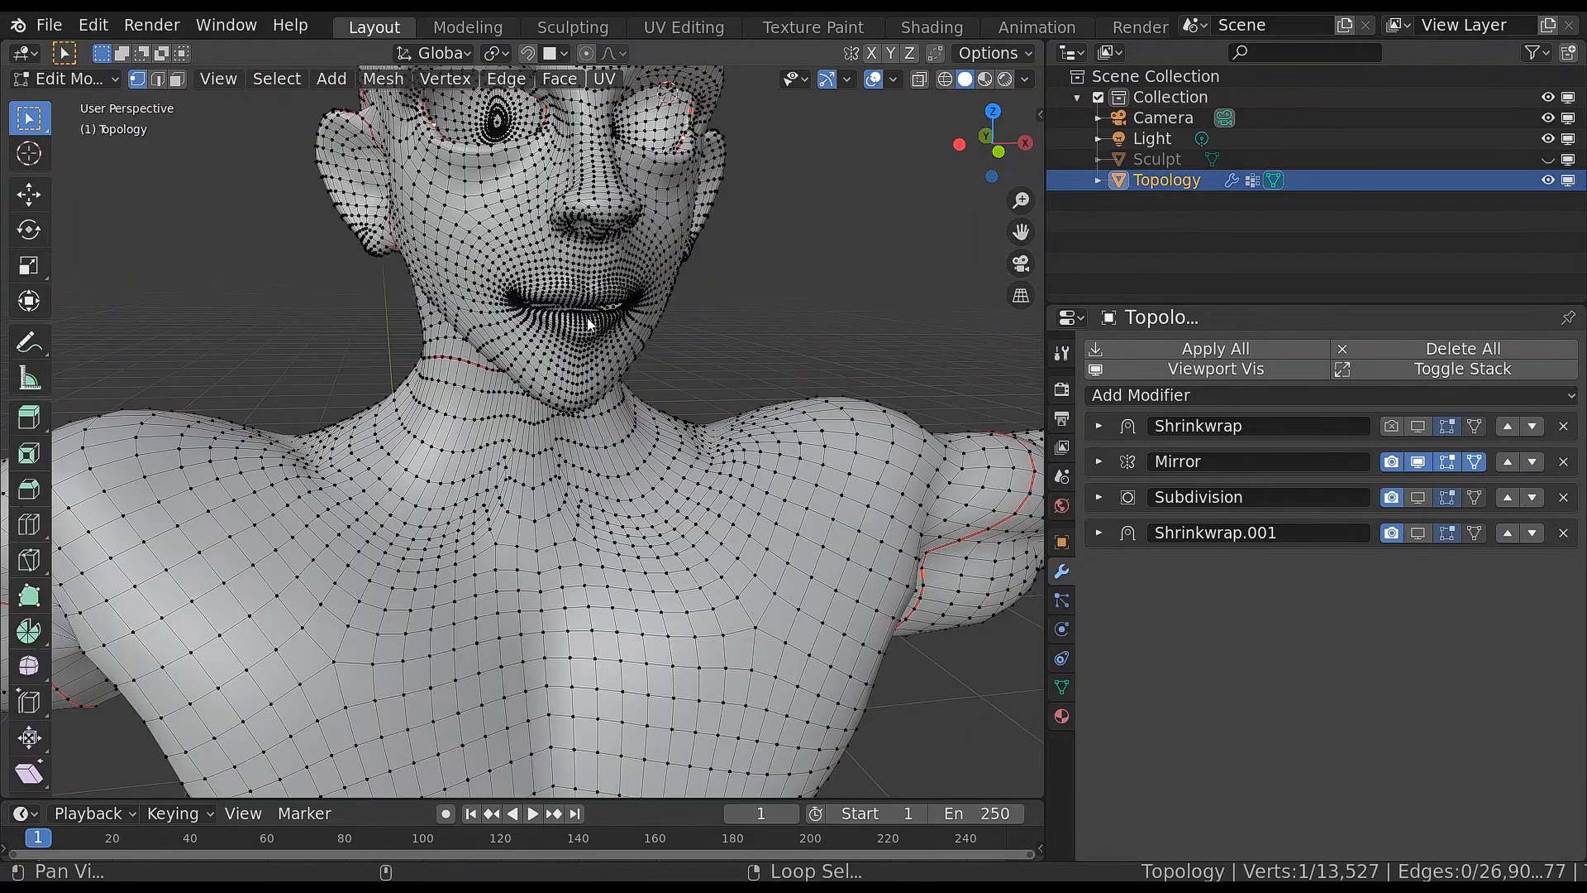
pyautogui.keyDown('shift'); pyautogui.moveTo(587, 321); pyautogui.dragTo(565, 354, button='middle'); pyautogui.keyUp('shift')
pyautogui.keyDown('shift'); pyautogui.moveTo(564, 417); pyautogui.dragTo(567, 333, button='middle'); pyautogui.keyUp('shift')
pyautogui.press('Tab')
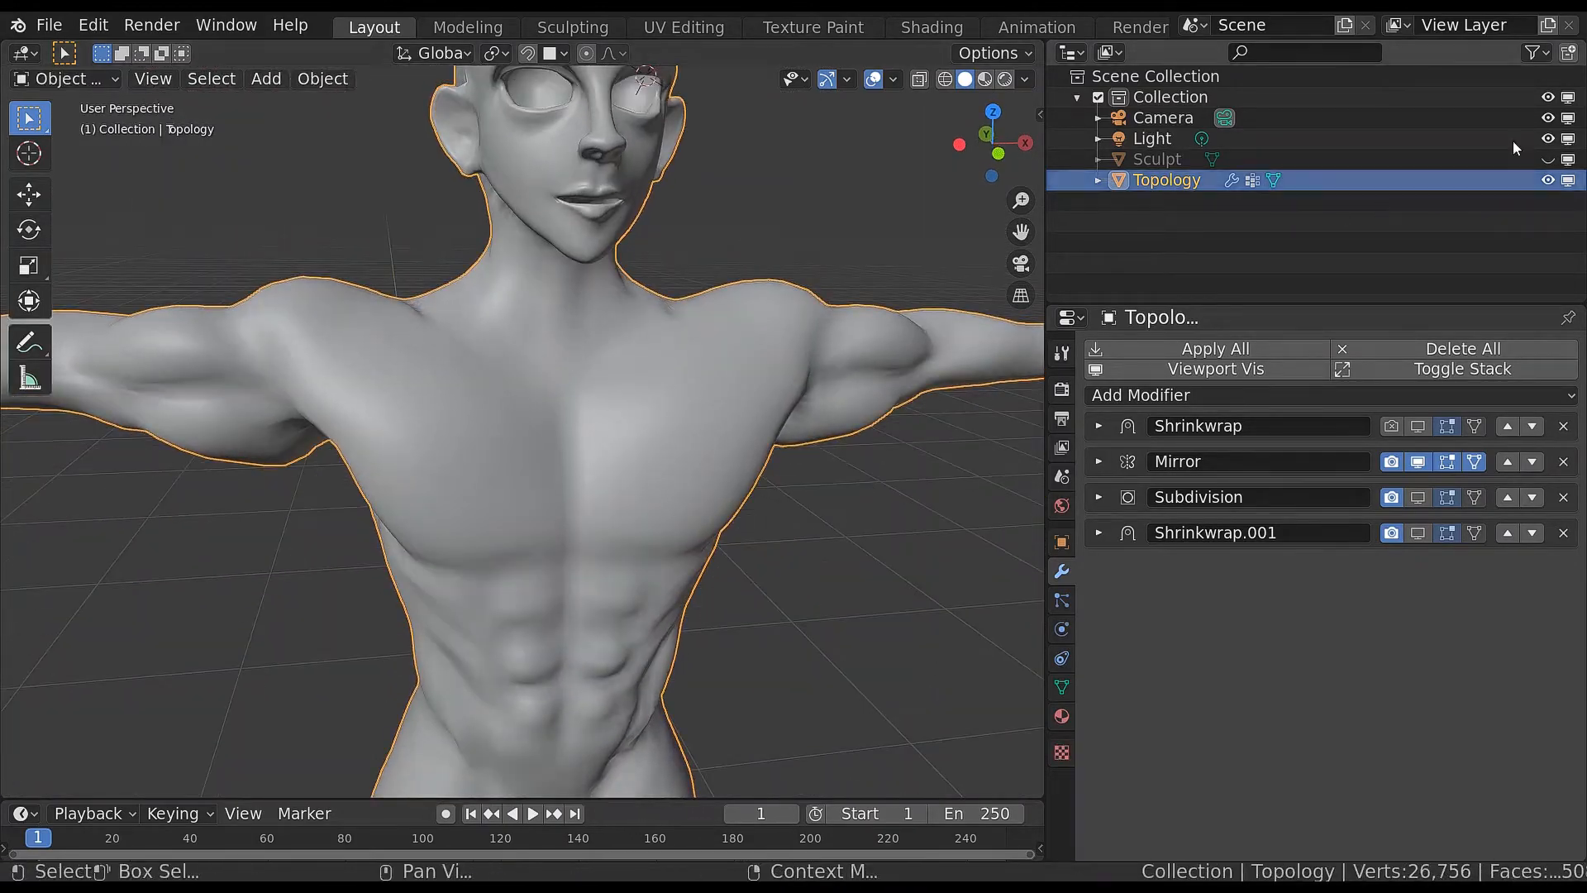
# Show the Sculpt object and hide the Topology object to view the detailed sculpt's full upper body
pyautogui.click(1548, 160)
pyautogui.click(1548, 180)
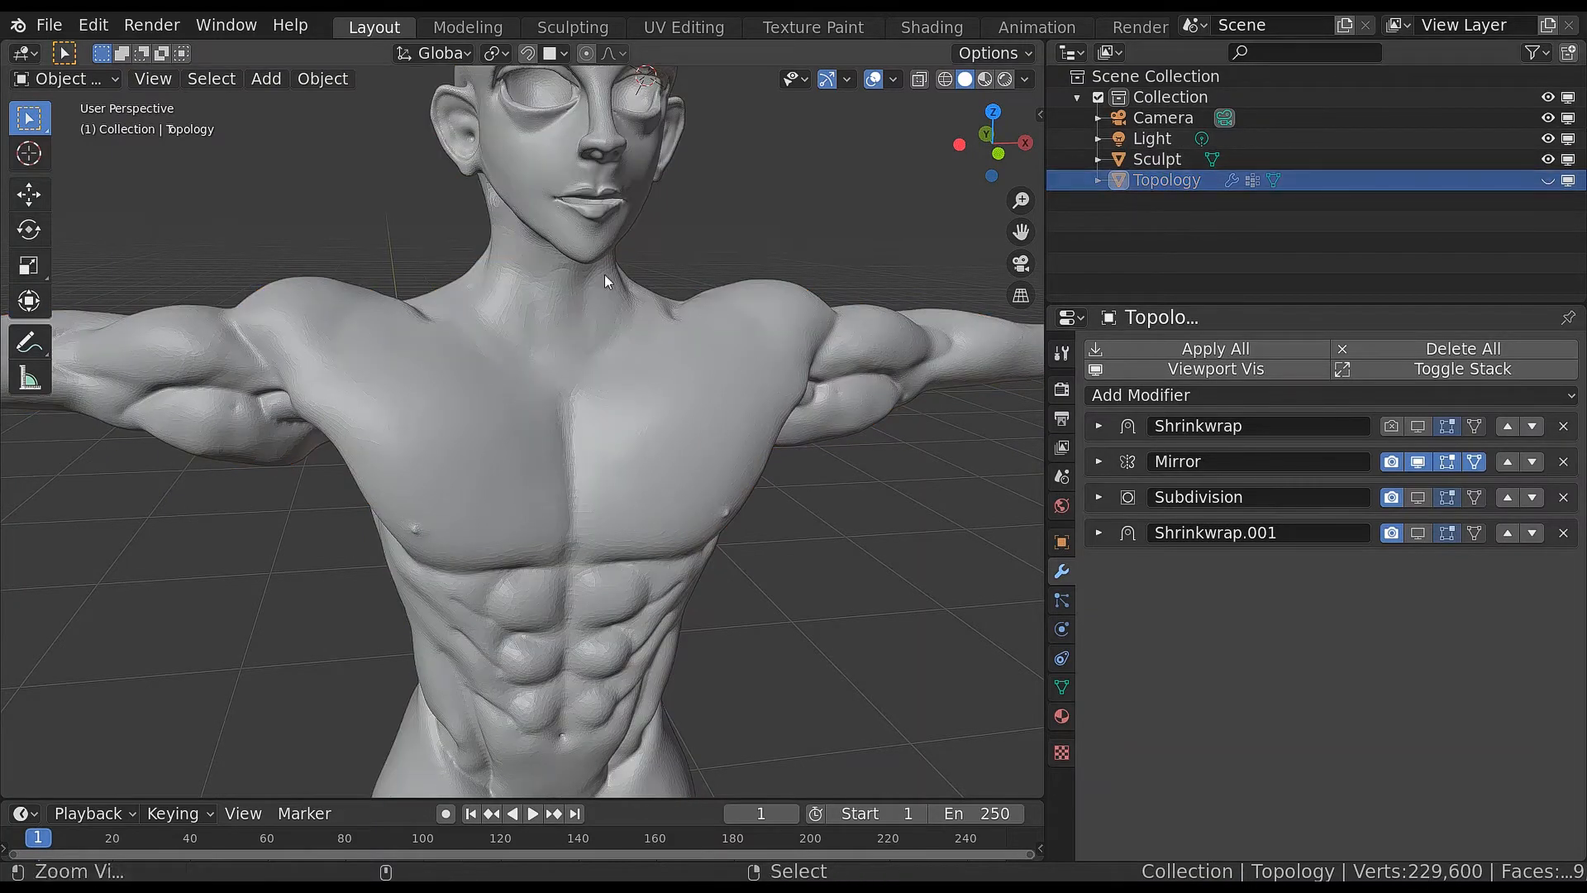
pyautogui.keyDown('ctrl'); pyautogui.keyDown('alt'); pyautogui.moveTo(603, 275); pyautogui.dragTo(486, 391); pyautogui.keyUp('alt'); pyautogui.keyUp('ctrl')
pyautogui.keyDown('alt'); pyautogui.keyDown('shift'); pyautogui.moveTo(554, 477); pyautogui.dragTo(542, 408); pyautogui.keyUp('shift'); pyautogui.keyUp('alt')
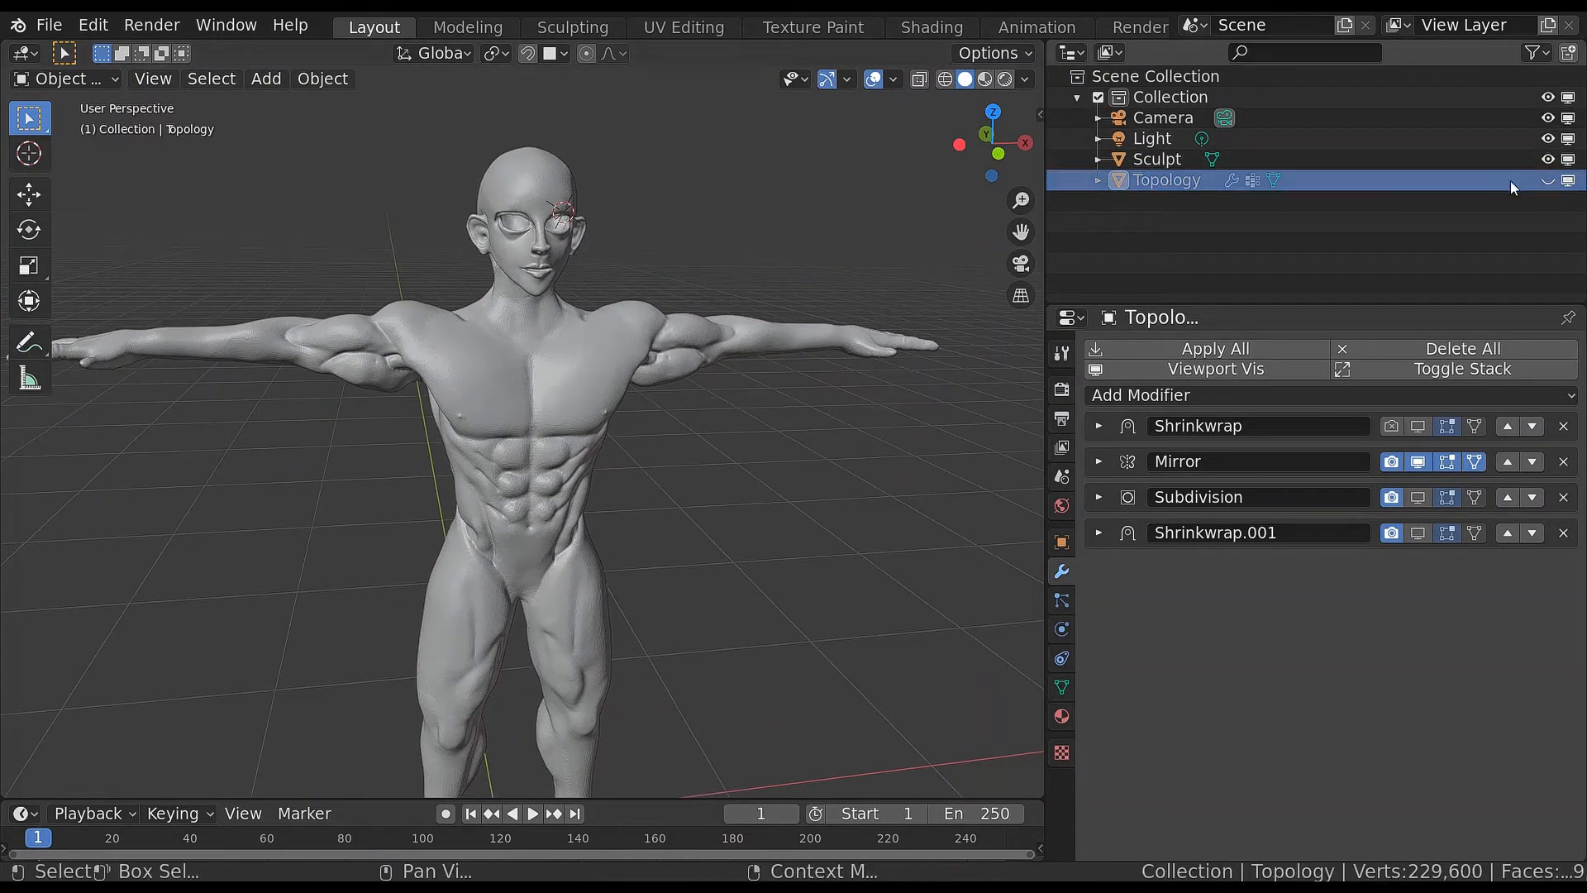
# Unhide the Topology object and enable viewport display for its Shrinkwrap.001 and Subdivision modifiers
pyautogui.click(1548, 181)
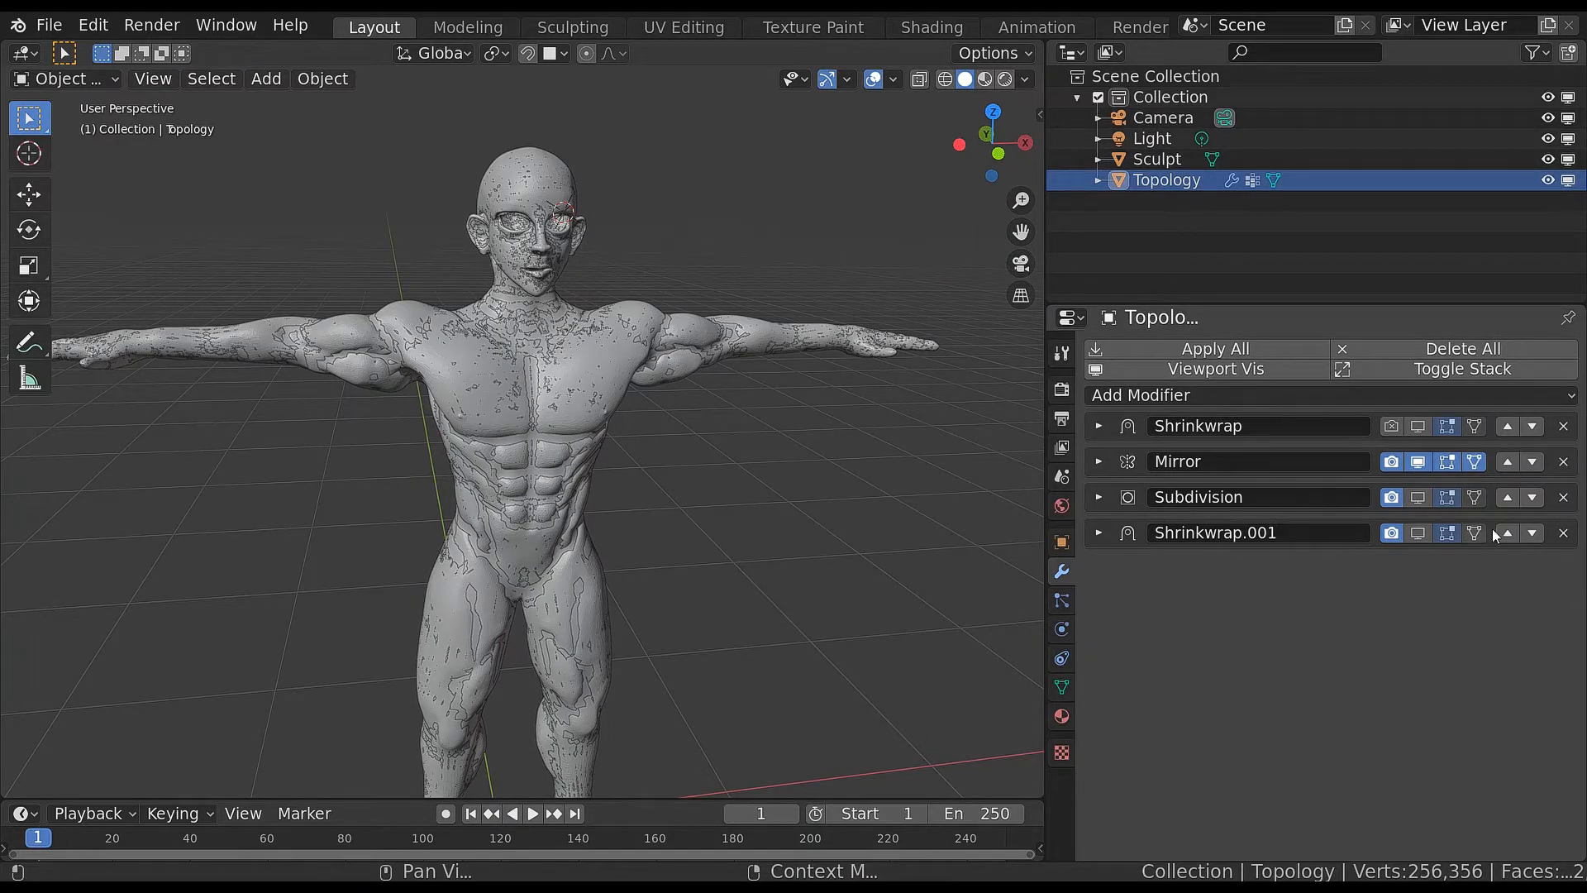
pyautogui.click(1420, 532)
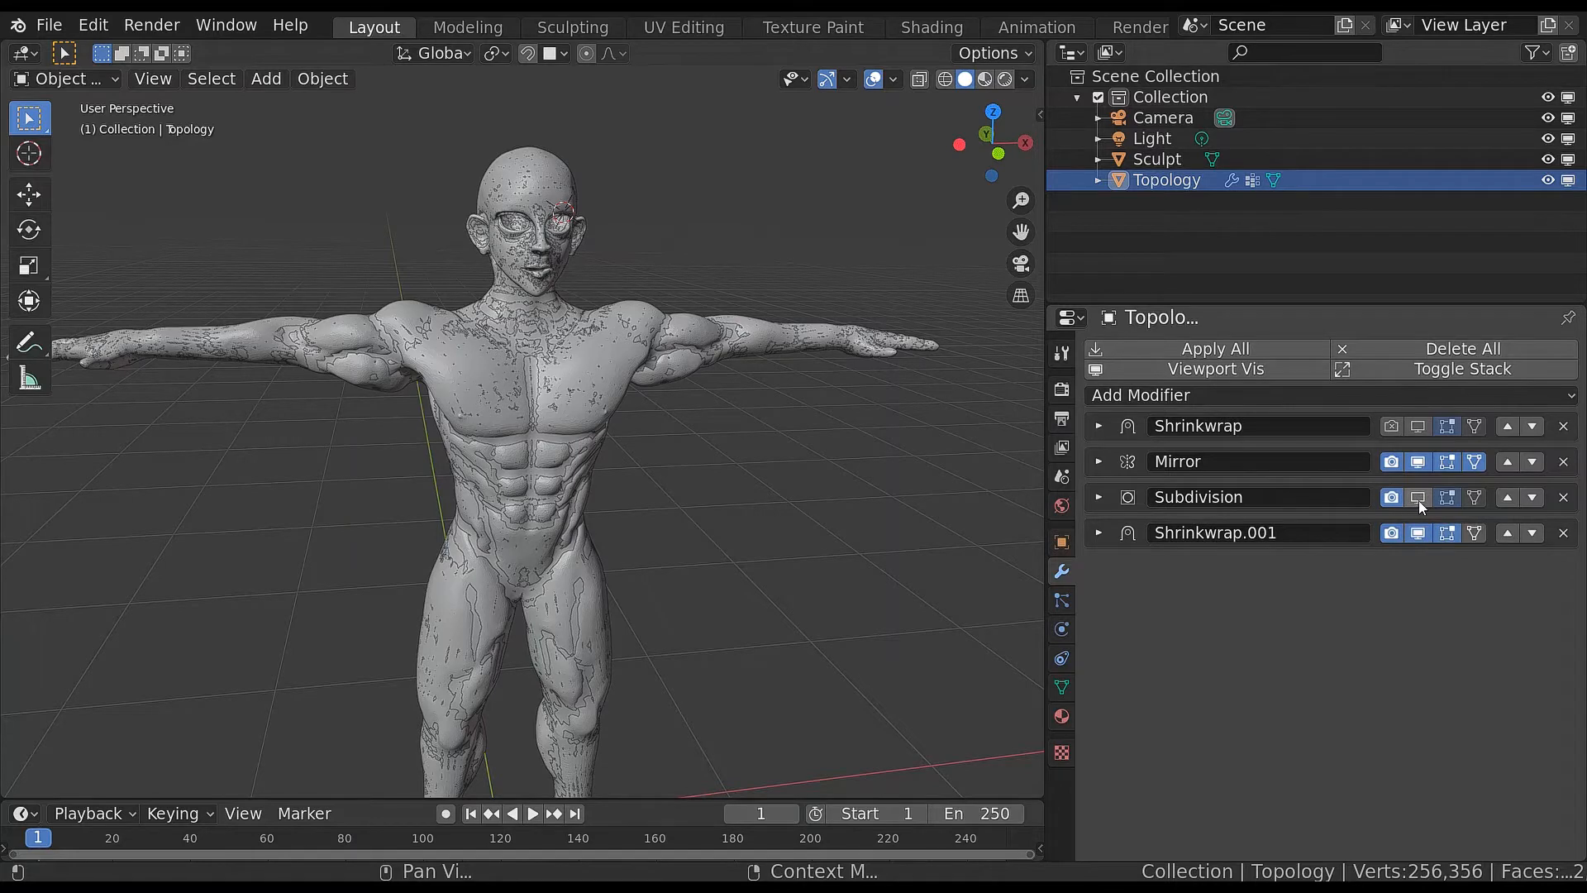
pyautogui.click(1418, 498)
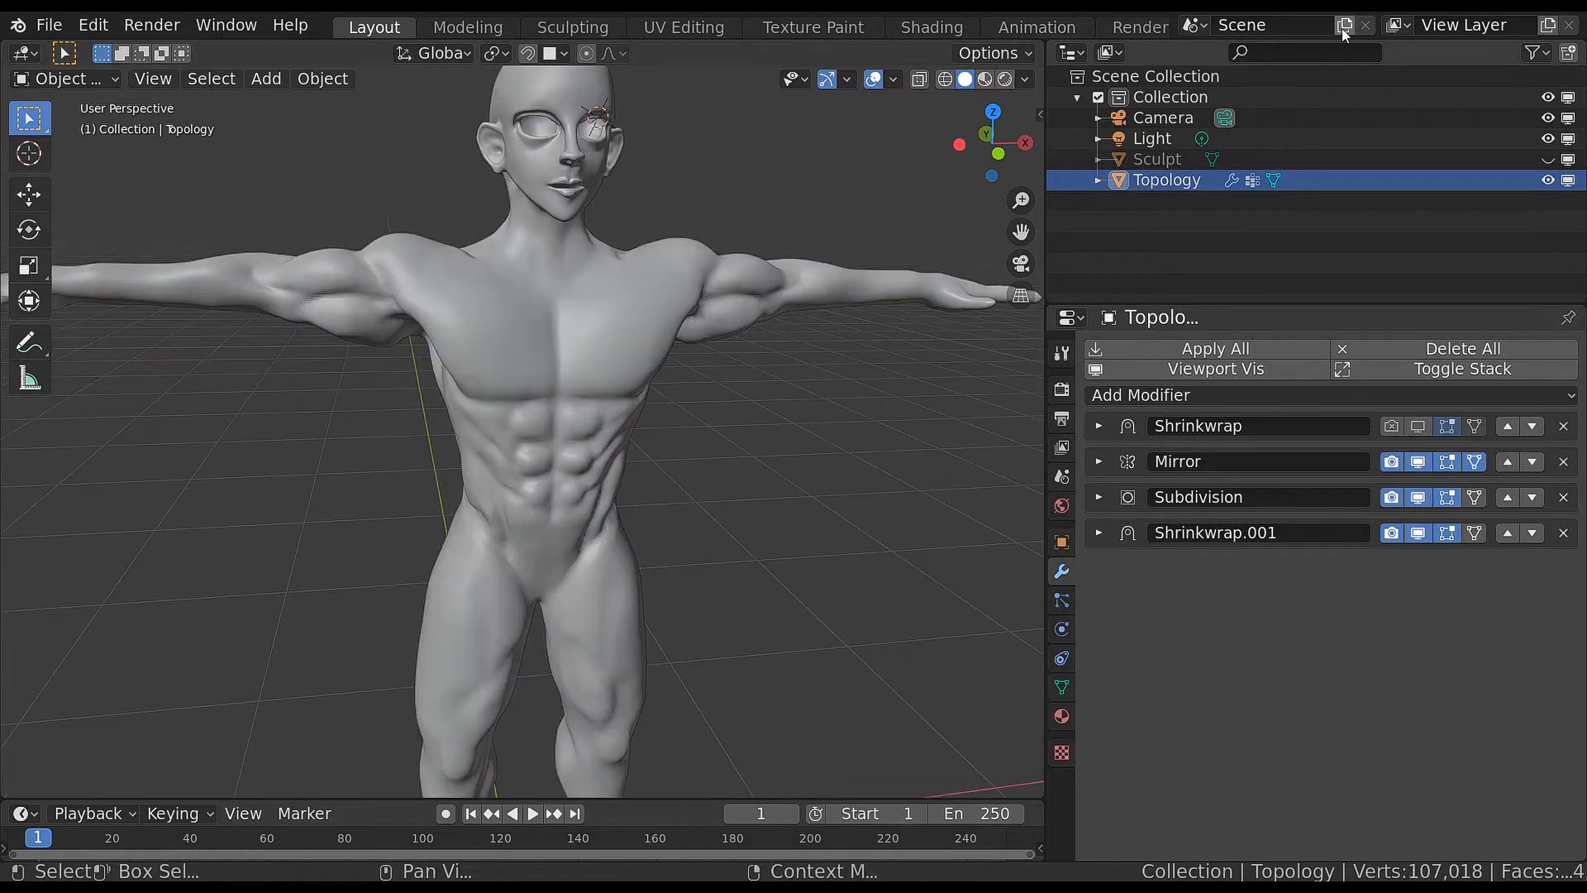
# Create a new empty scene and name it DiffuseBake
pyautogui.click(1346, 30)
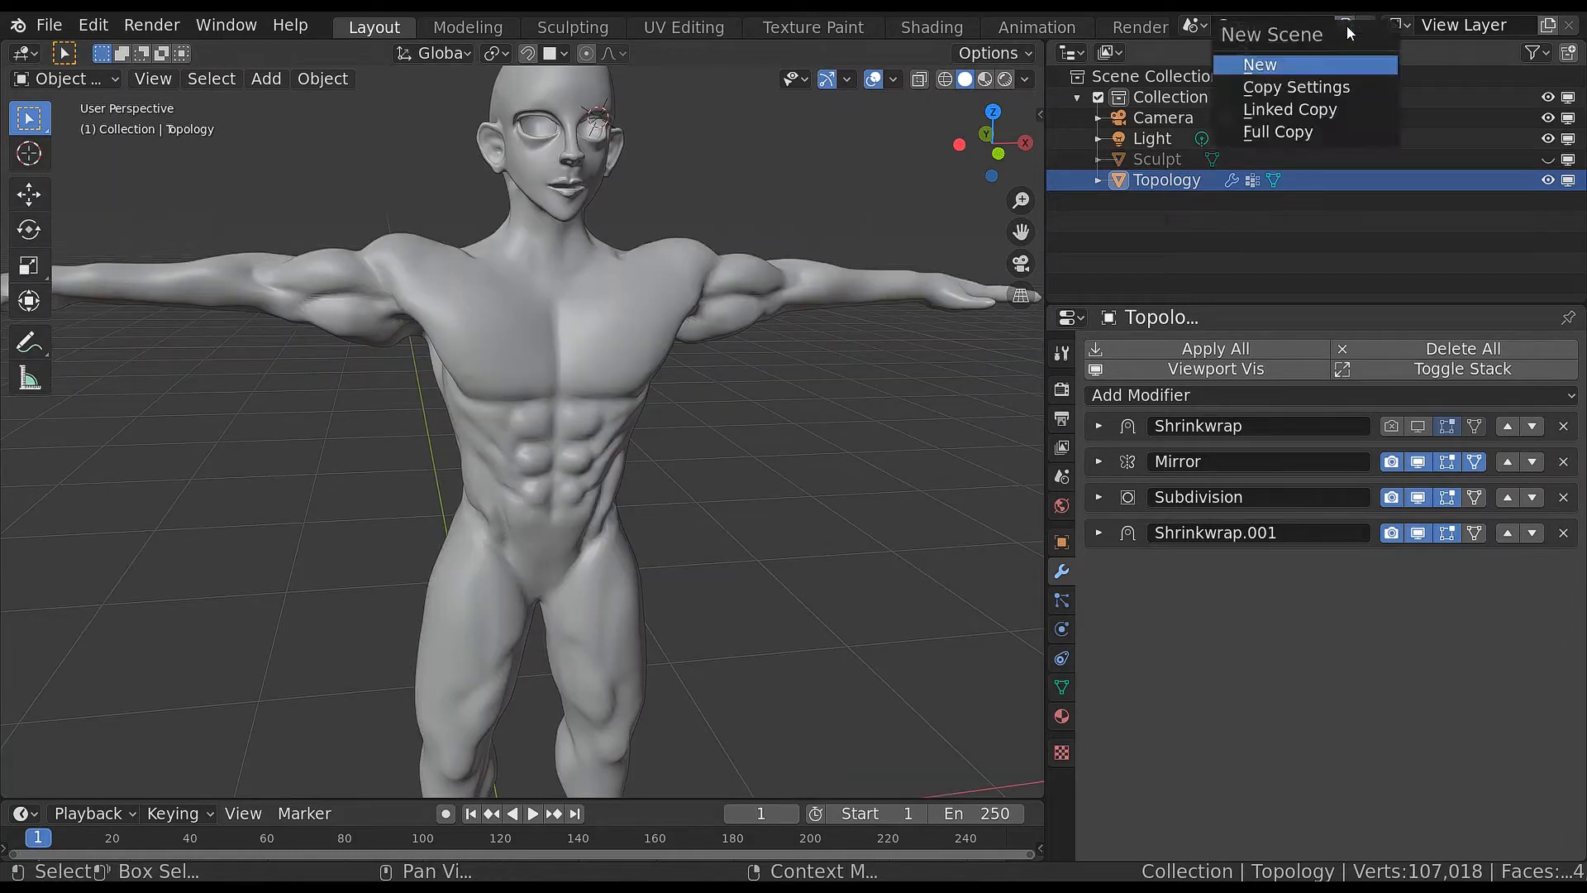
pyautogui.click(1296, 68)
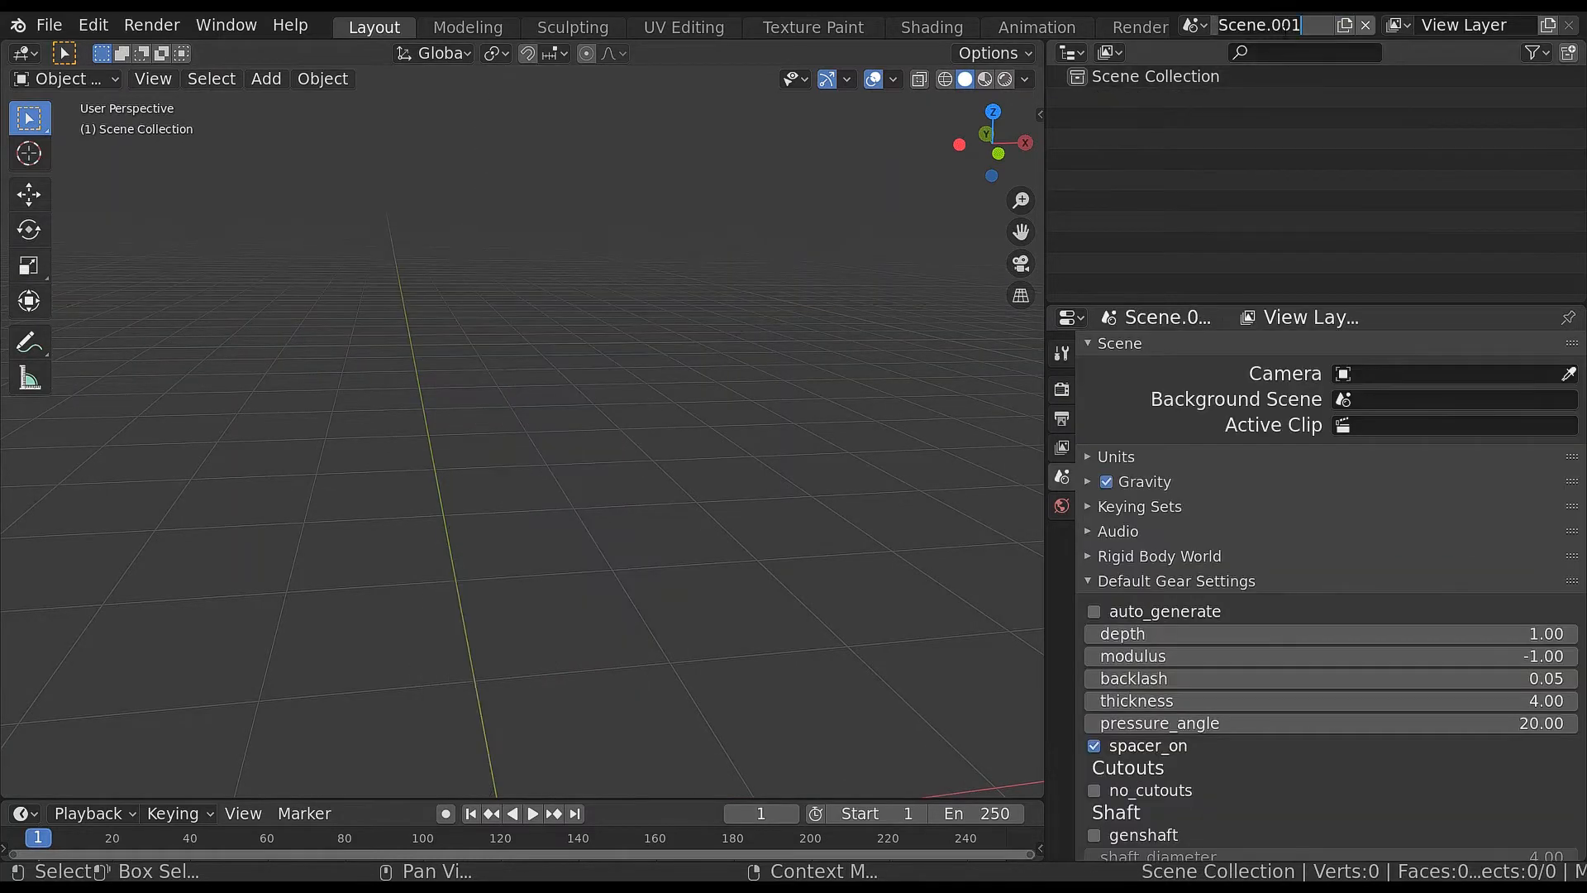
pyautogui.write('DiffuseBake')
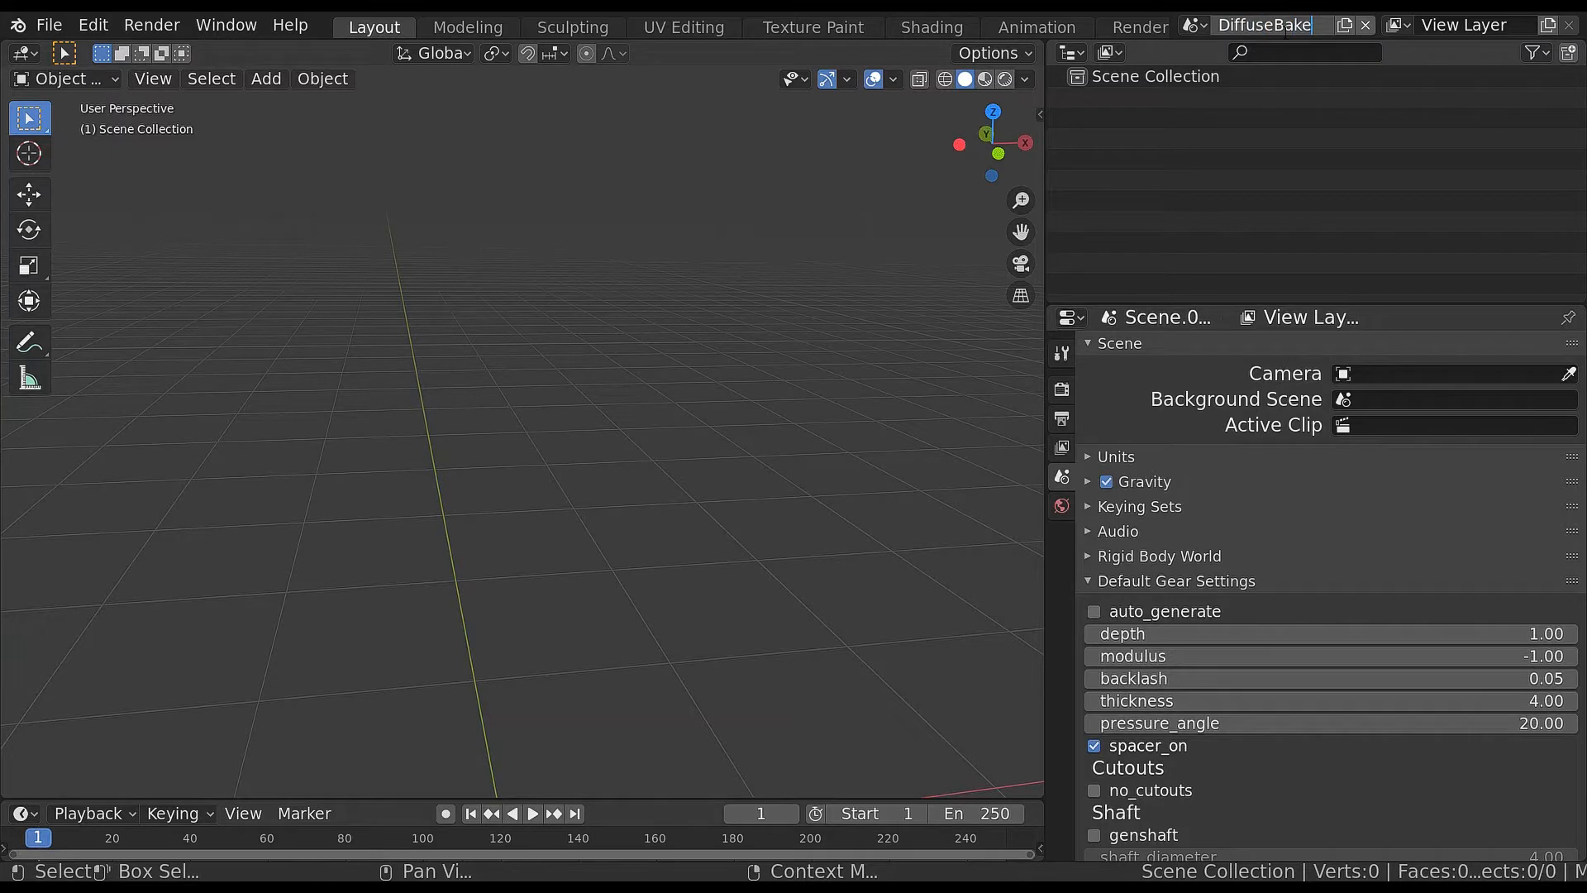
pyautogui.press('Return')
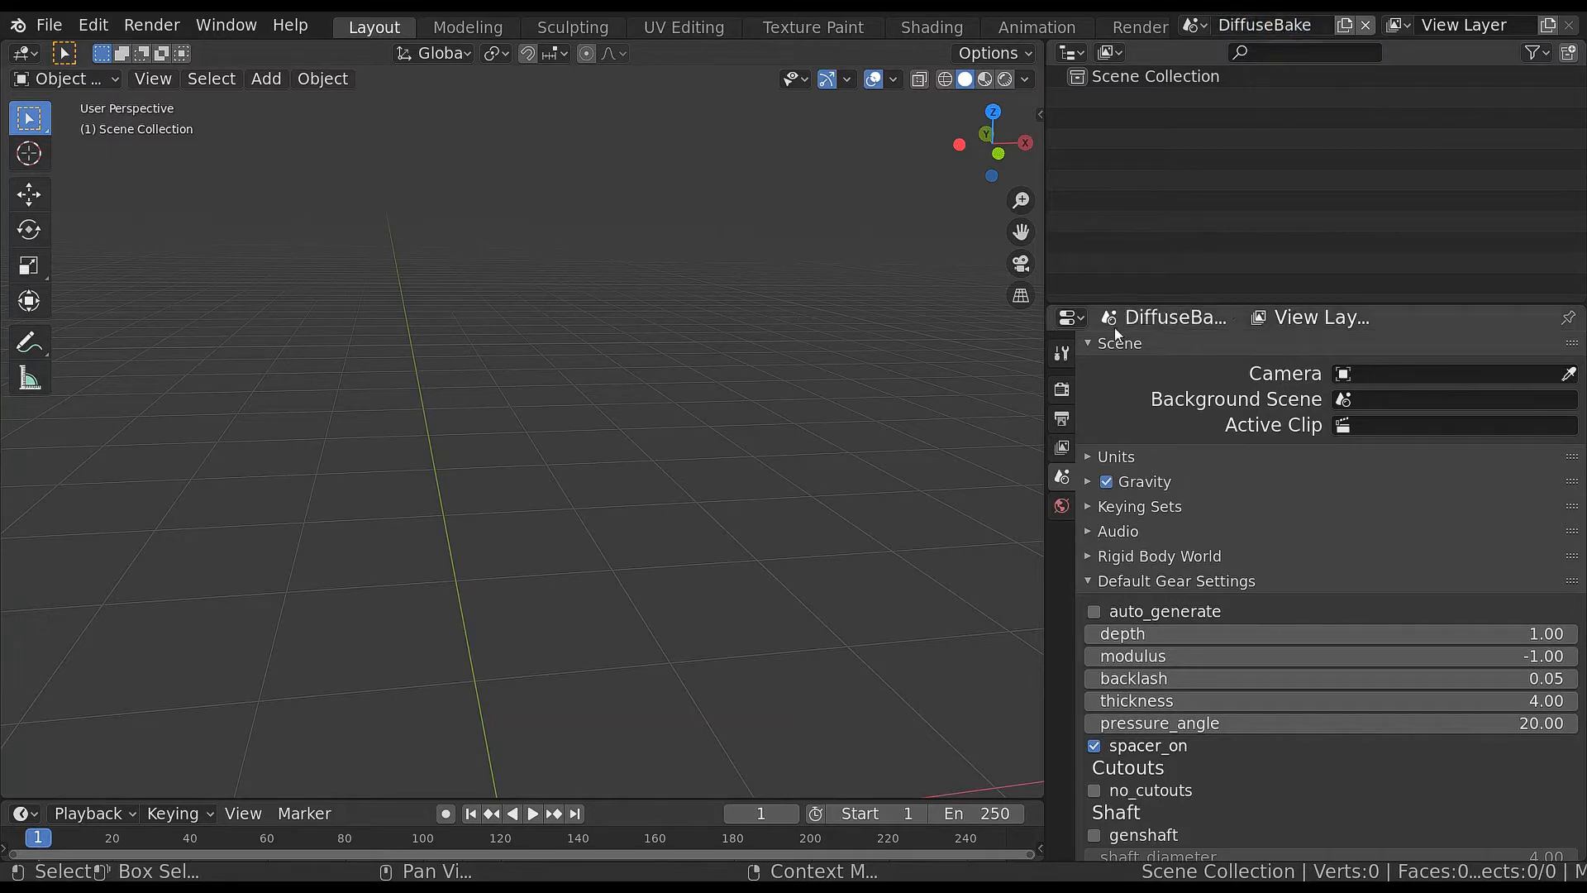
# Return to the original scene and link the Topology object to the DiffuseBake scene with Link Objects to Scene
pyautogui.click(1194, 25)
pyautogui.click(1223, 73)
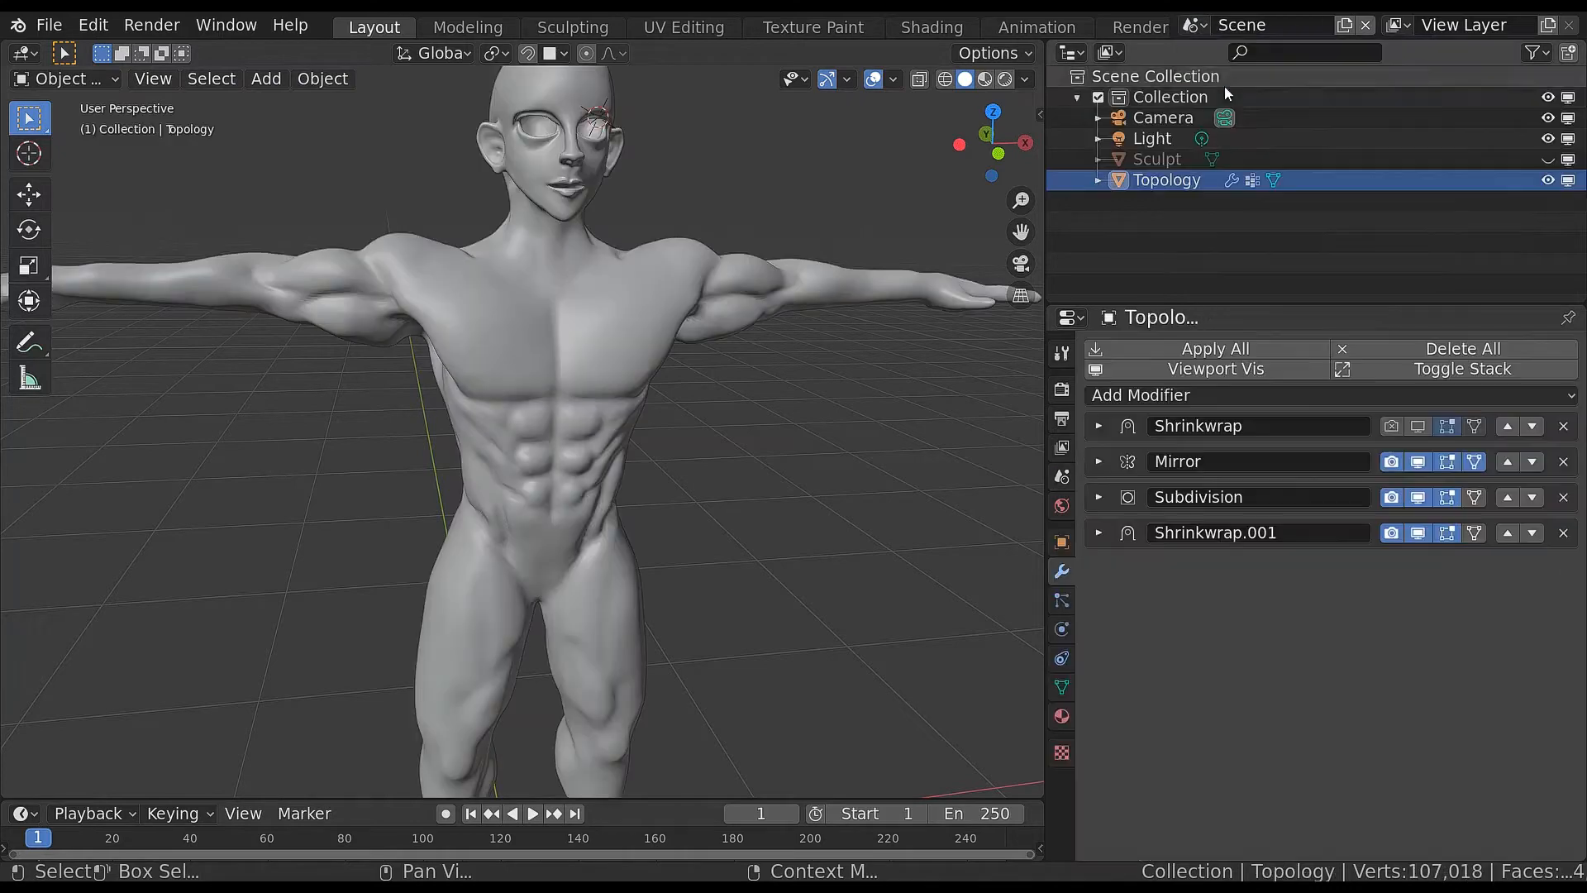
pyautogui.click(610, 362)
pyautogui.press('F3')
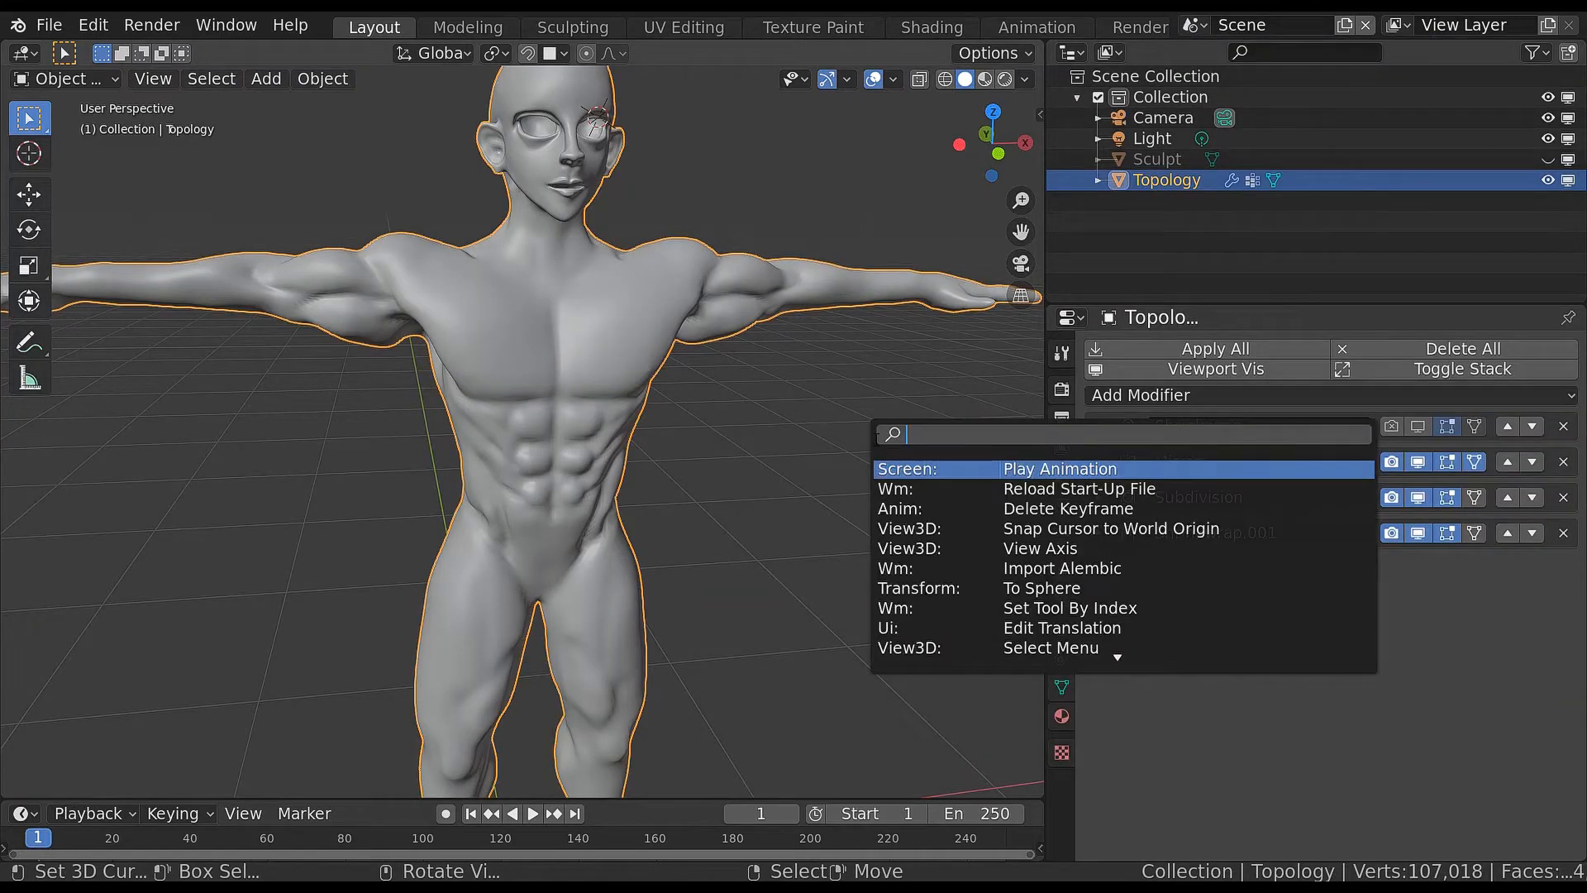
pyautogui.press('Escape')
pyautogui.press('F3')
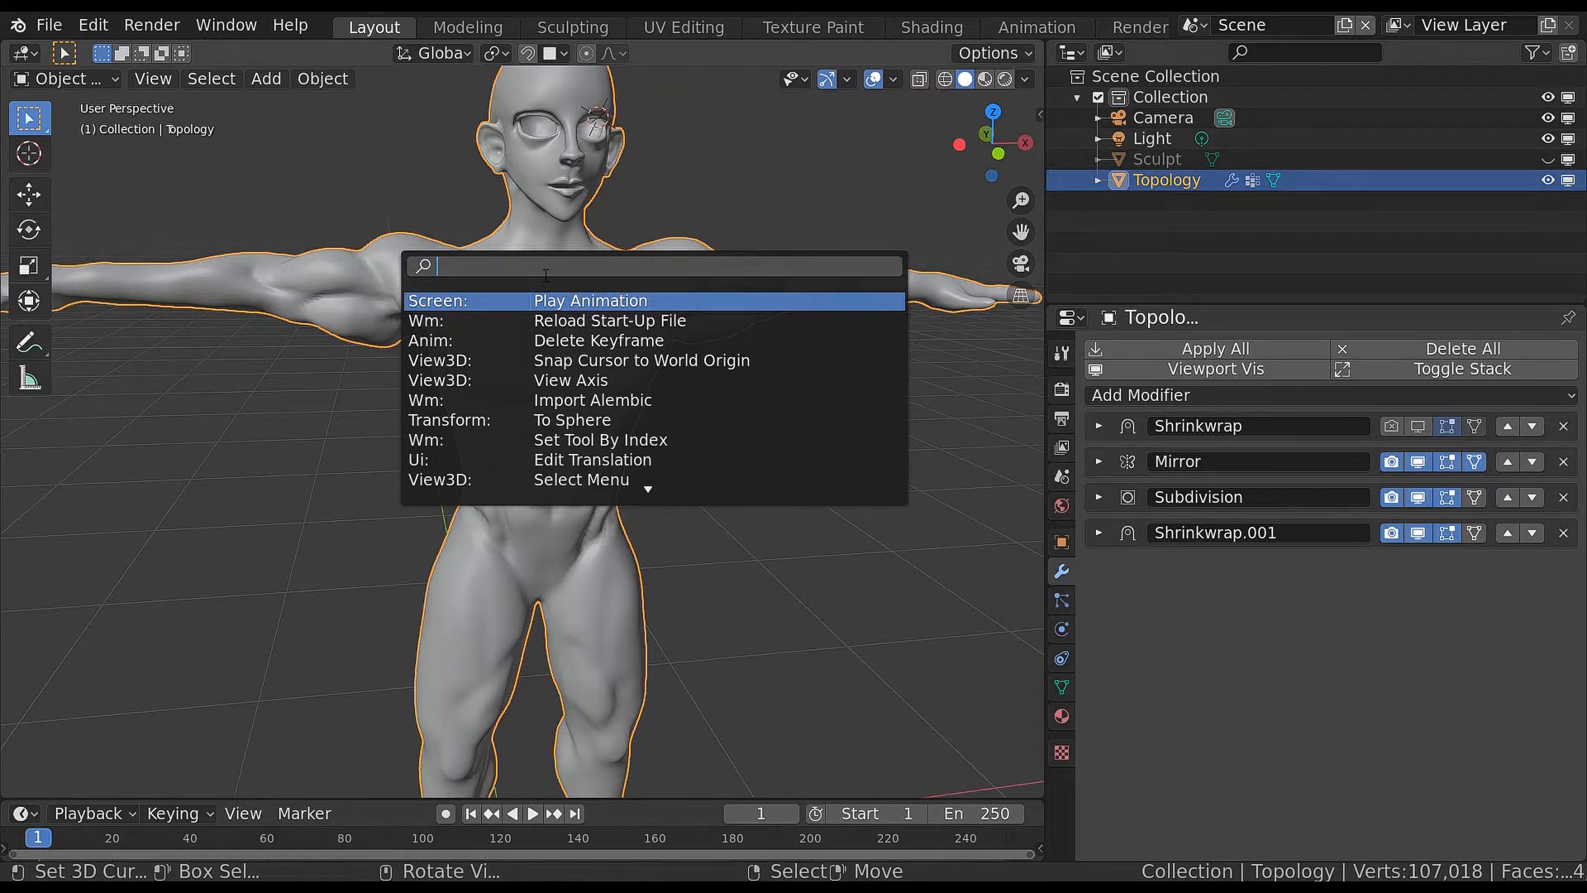
pyautogui.write('link obj')
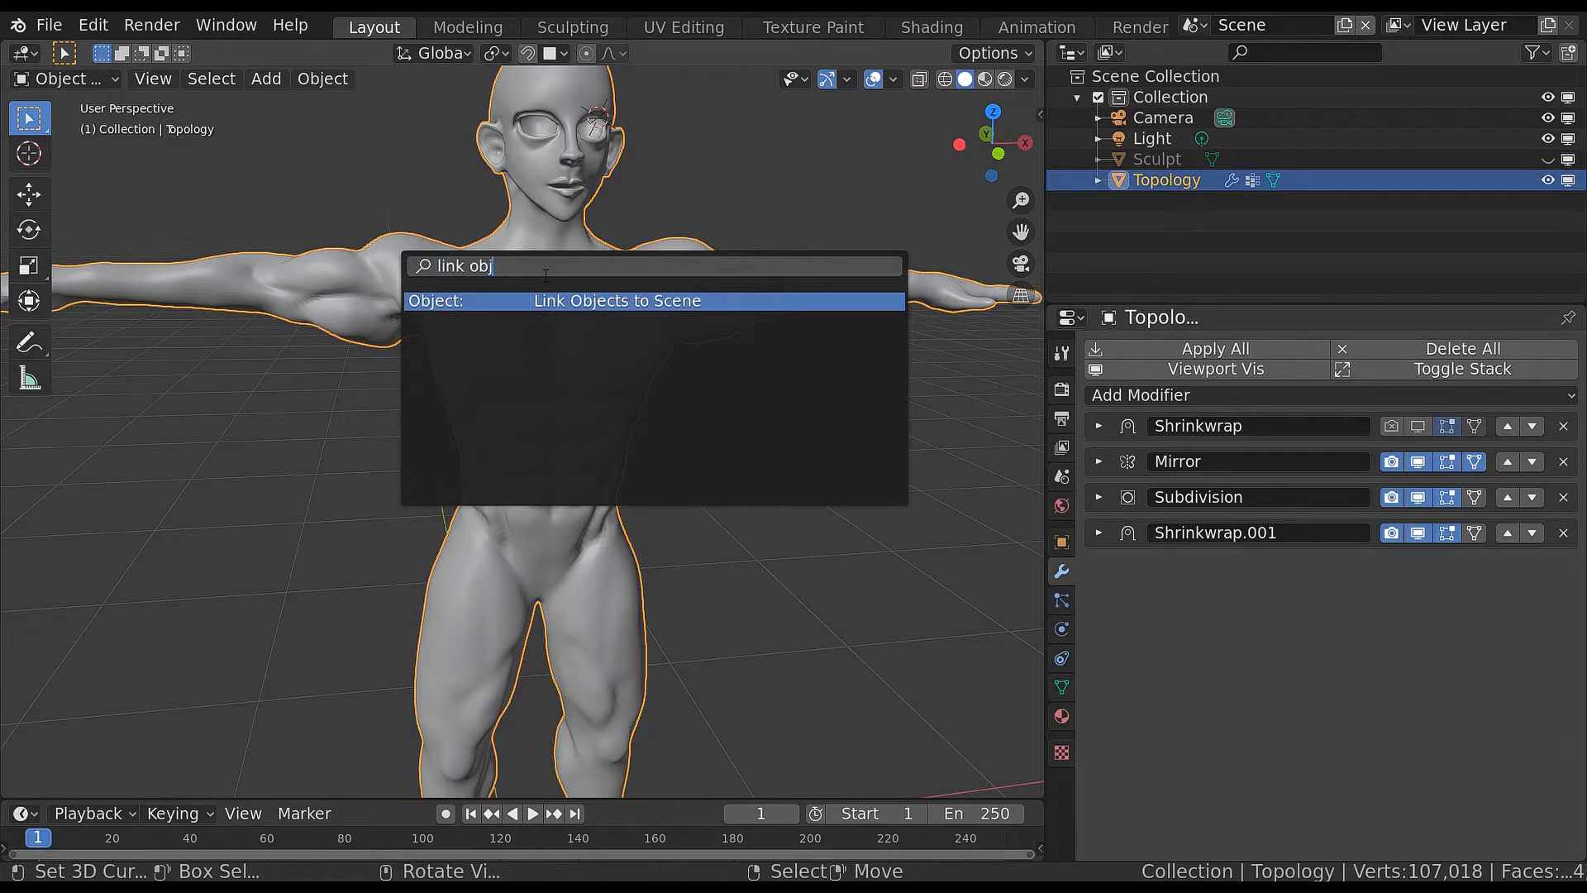
pyautogui.press('Return')
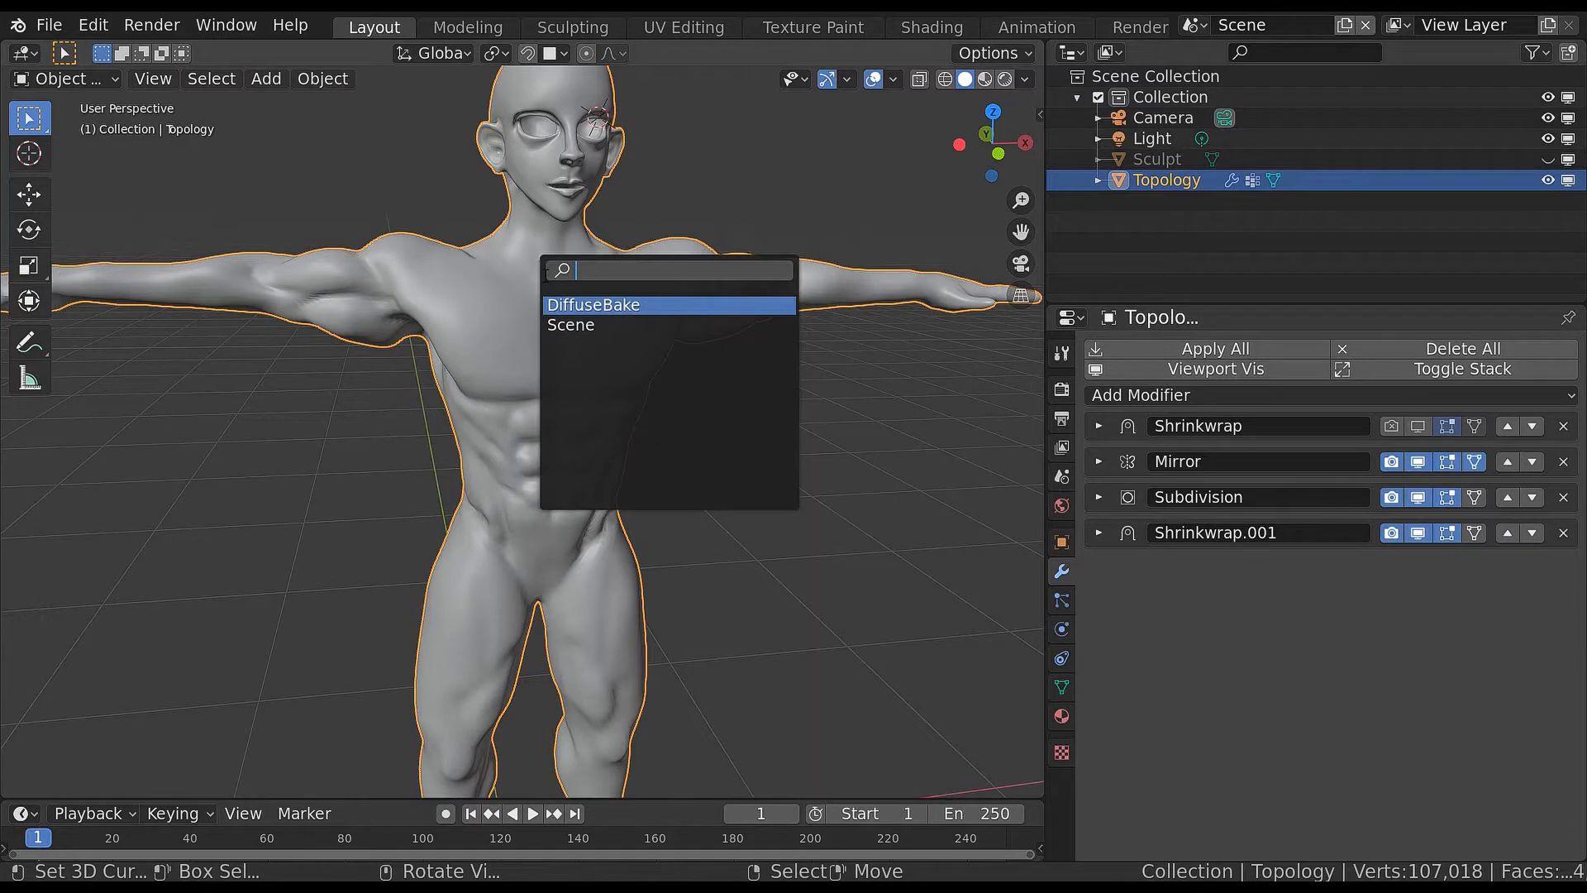
pyautogui.press('Down')
pyautogui.press('Up')
pyautogui.press('Return')
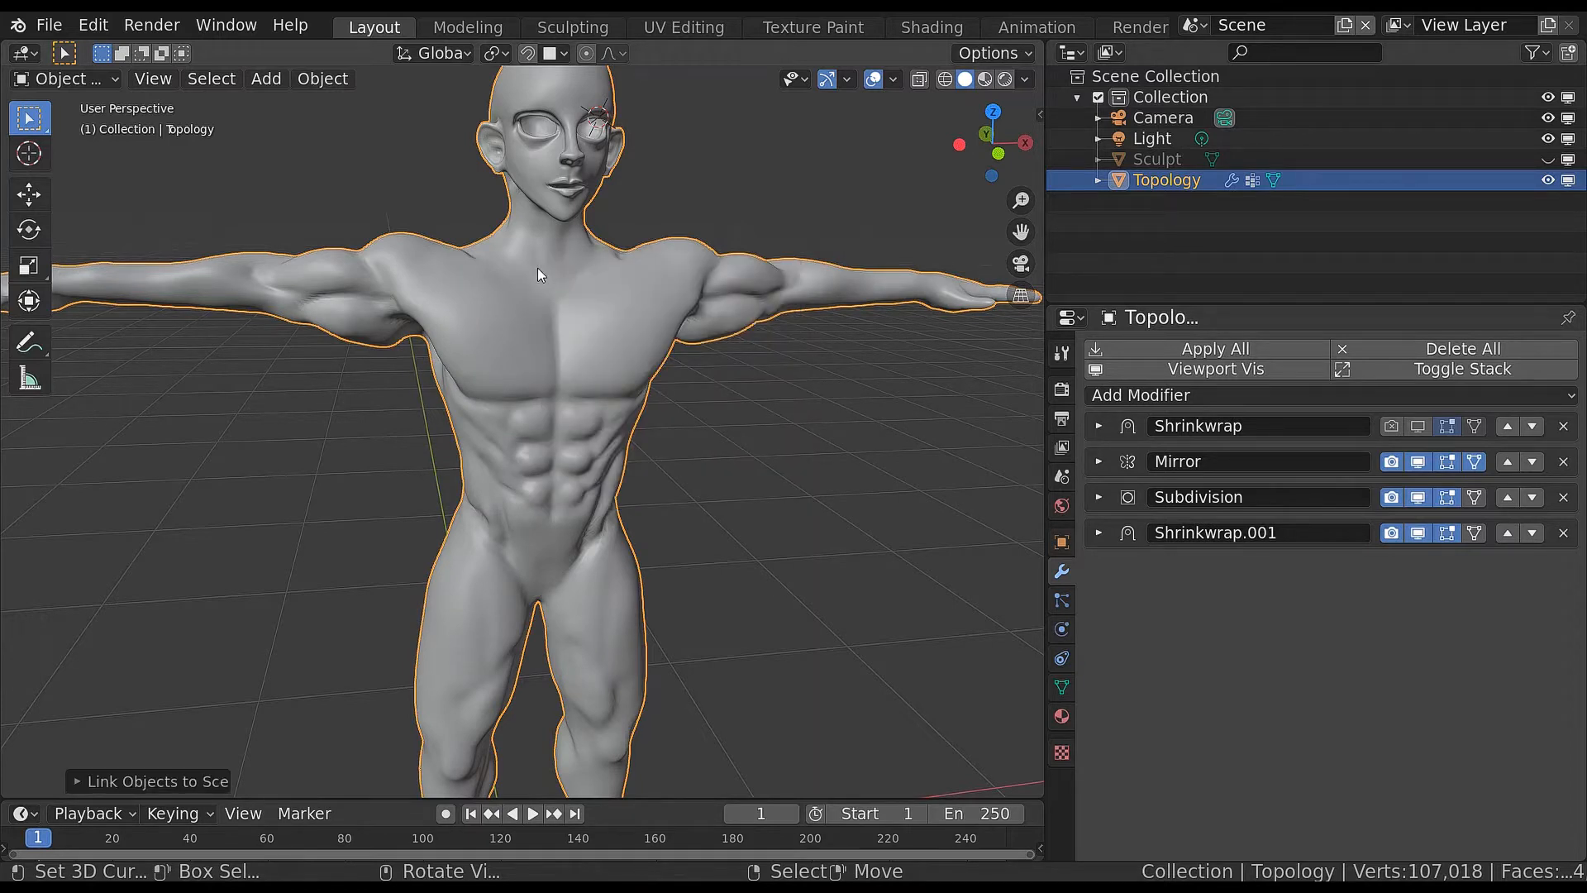
# Switch to the DiffuseBake scene and widen the 3D viewport to view the linked Topology model
pyautogui.click(1193, 30)
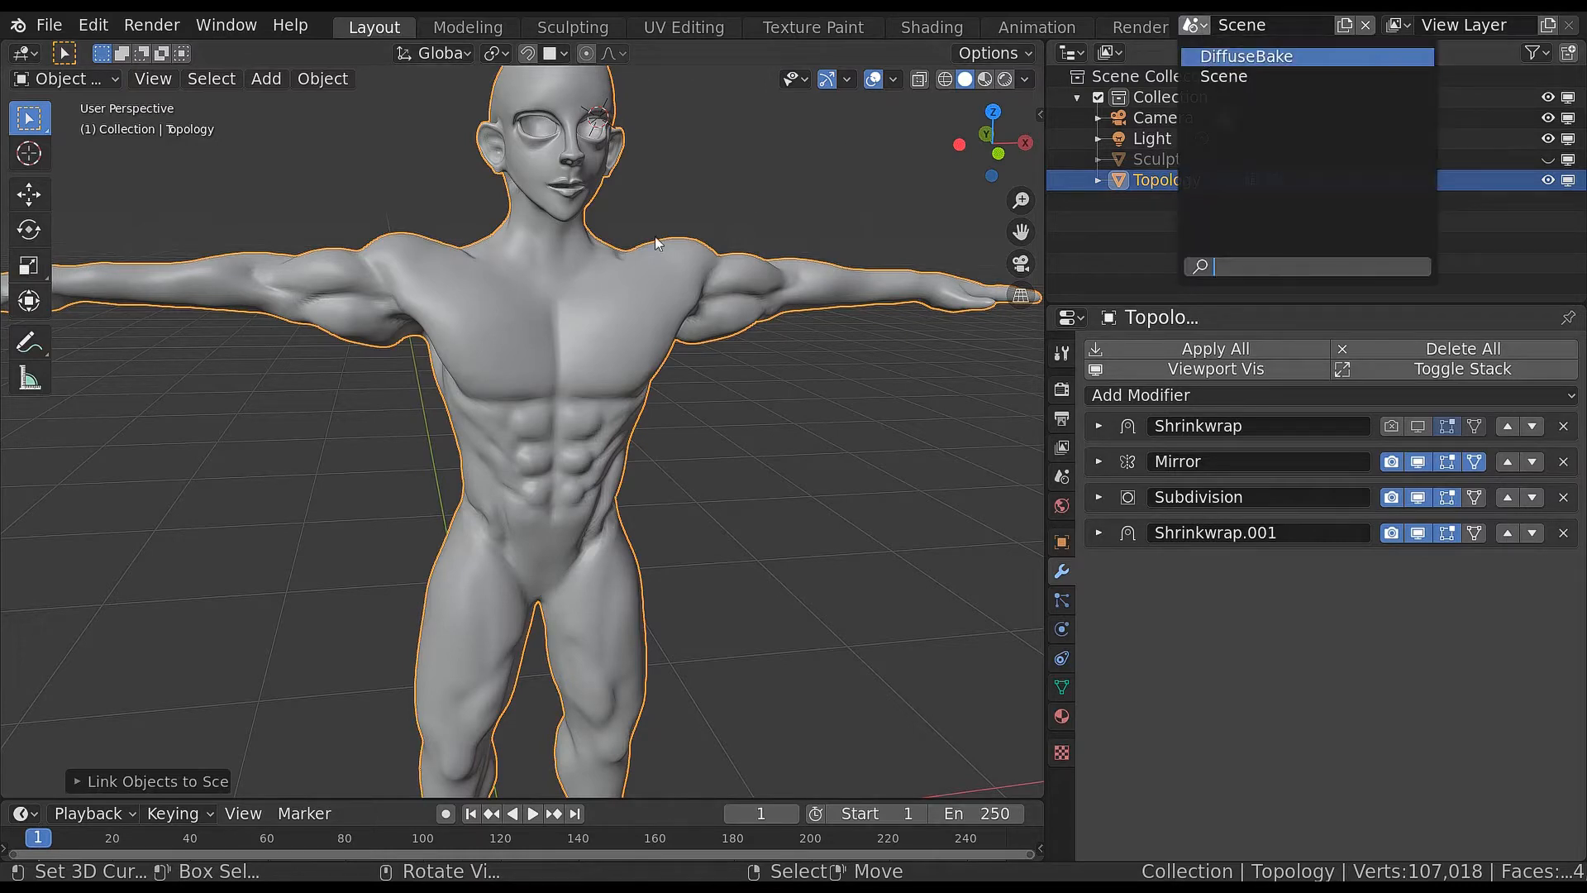
pyautogui.click(1215, 56)
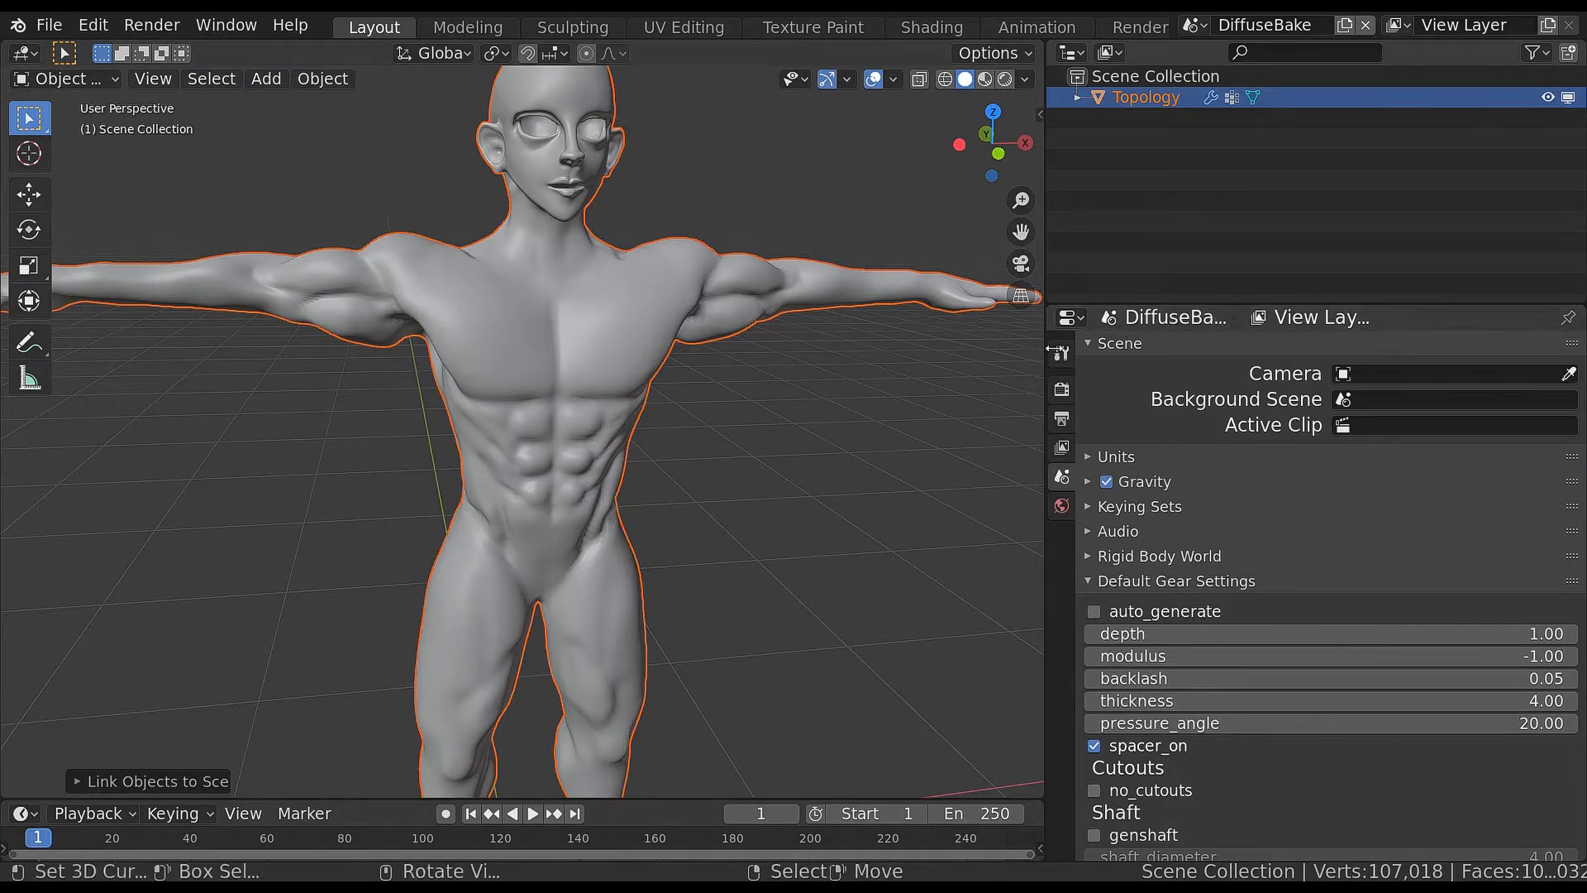
pyautogui.moveTo(1048, 352); pyautogui.dragTo(1174, 351)
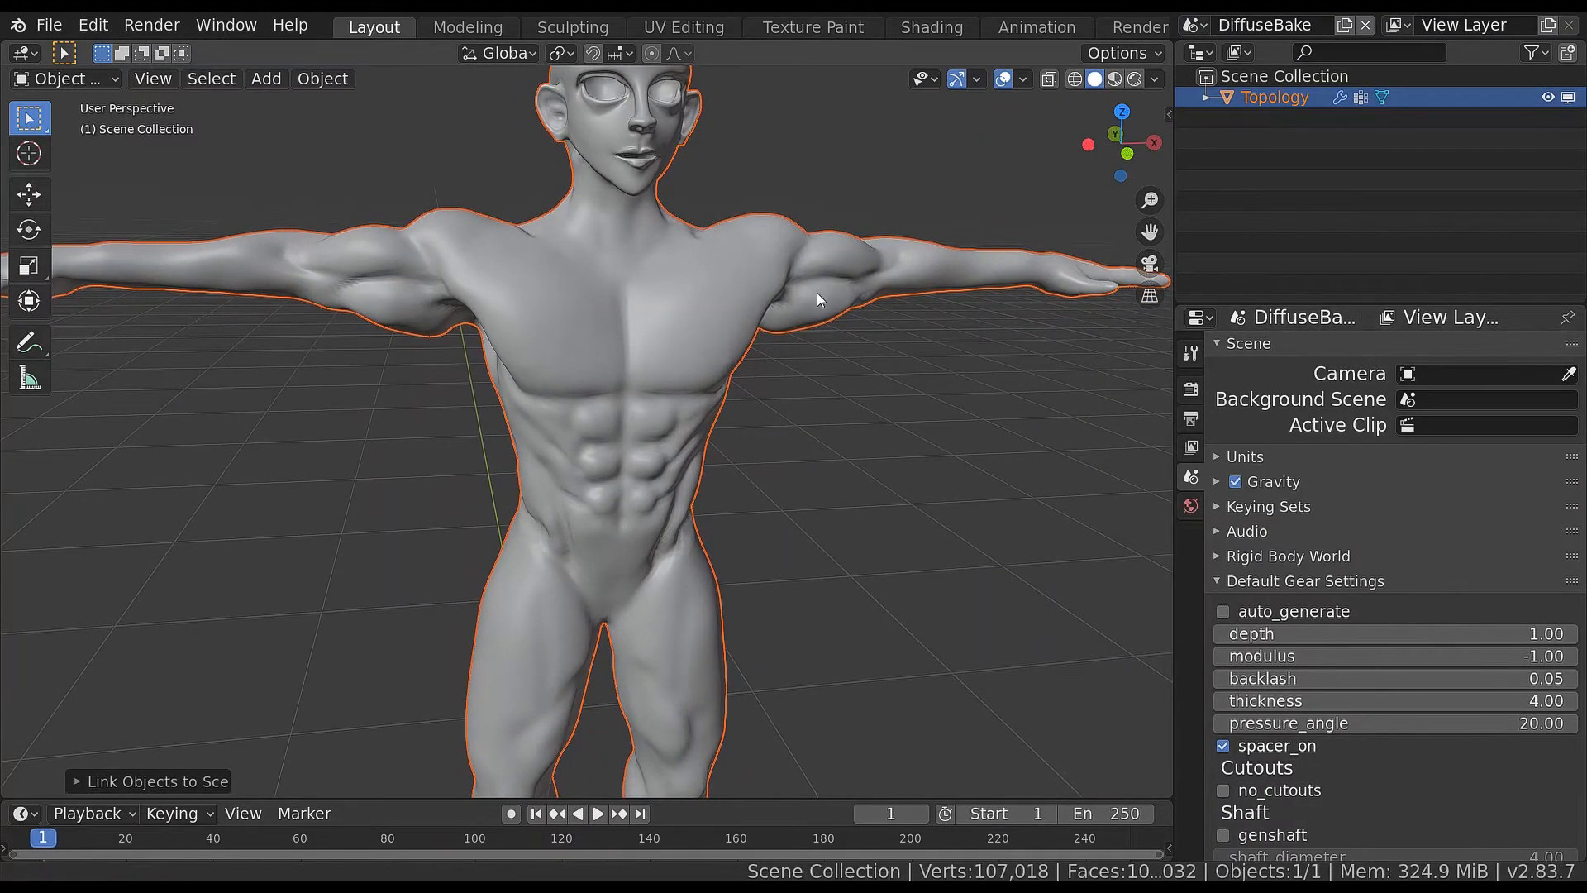
pyautogui.scroll(-4, 818, 299)
# Set the scene's render engine to Cycles with GPU Compute as the device
pyautogui.click(1191, 389)
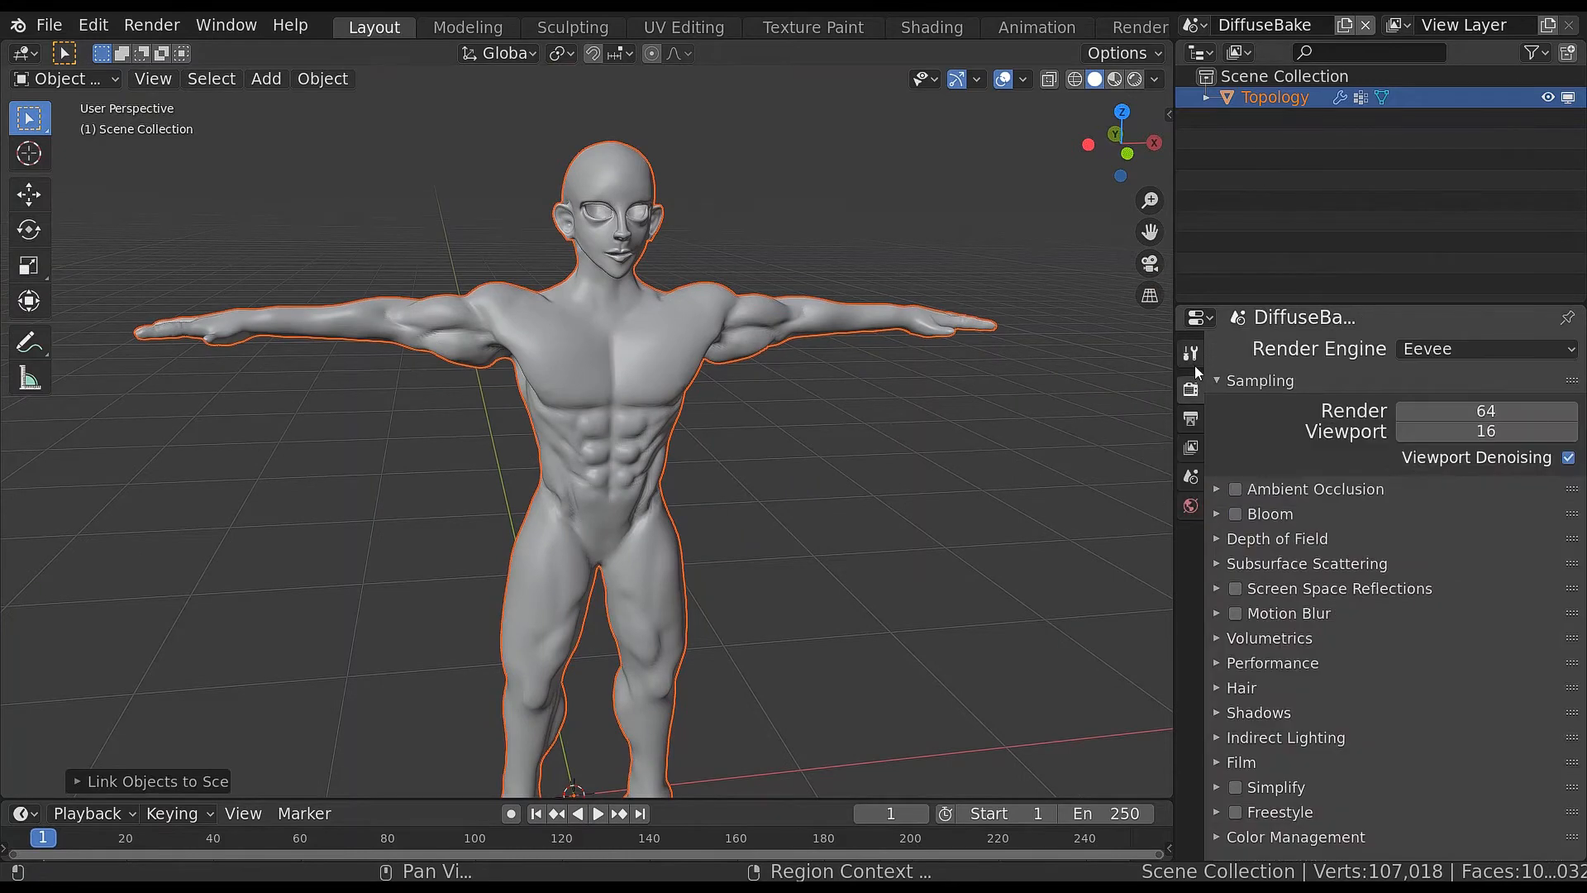
pyautogui.click(1455, 348)
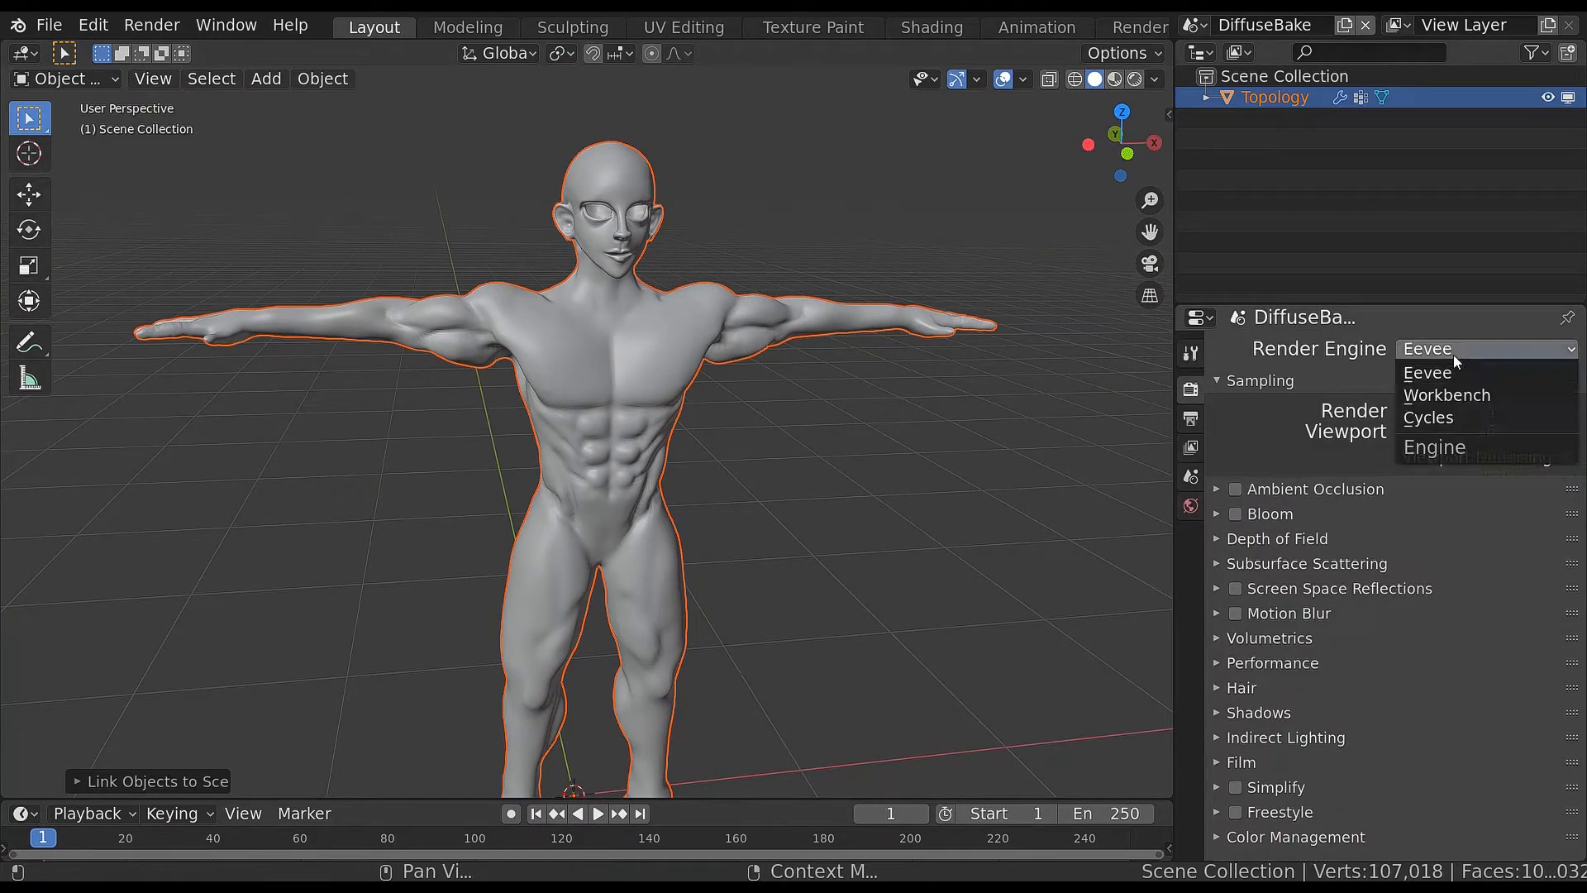
pyautogui.click(1437, 419)
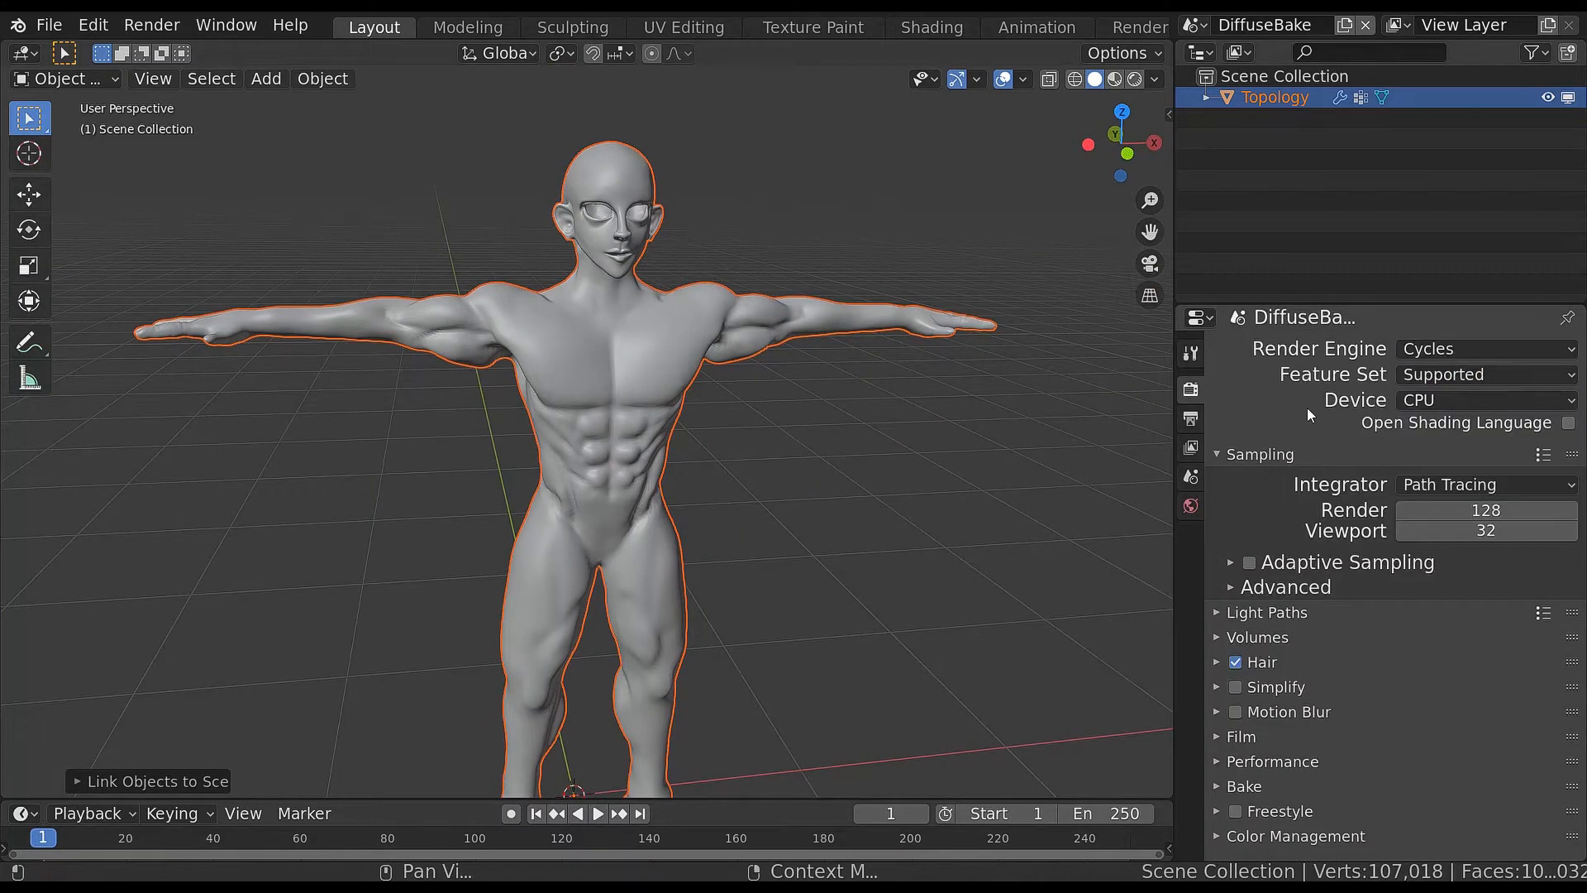
pyautogui.click(1434, 404)
pyautogui.click(1431, 451)
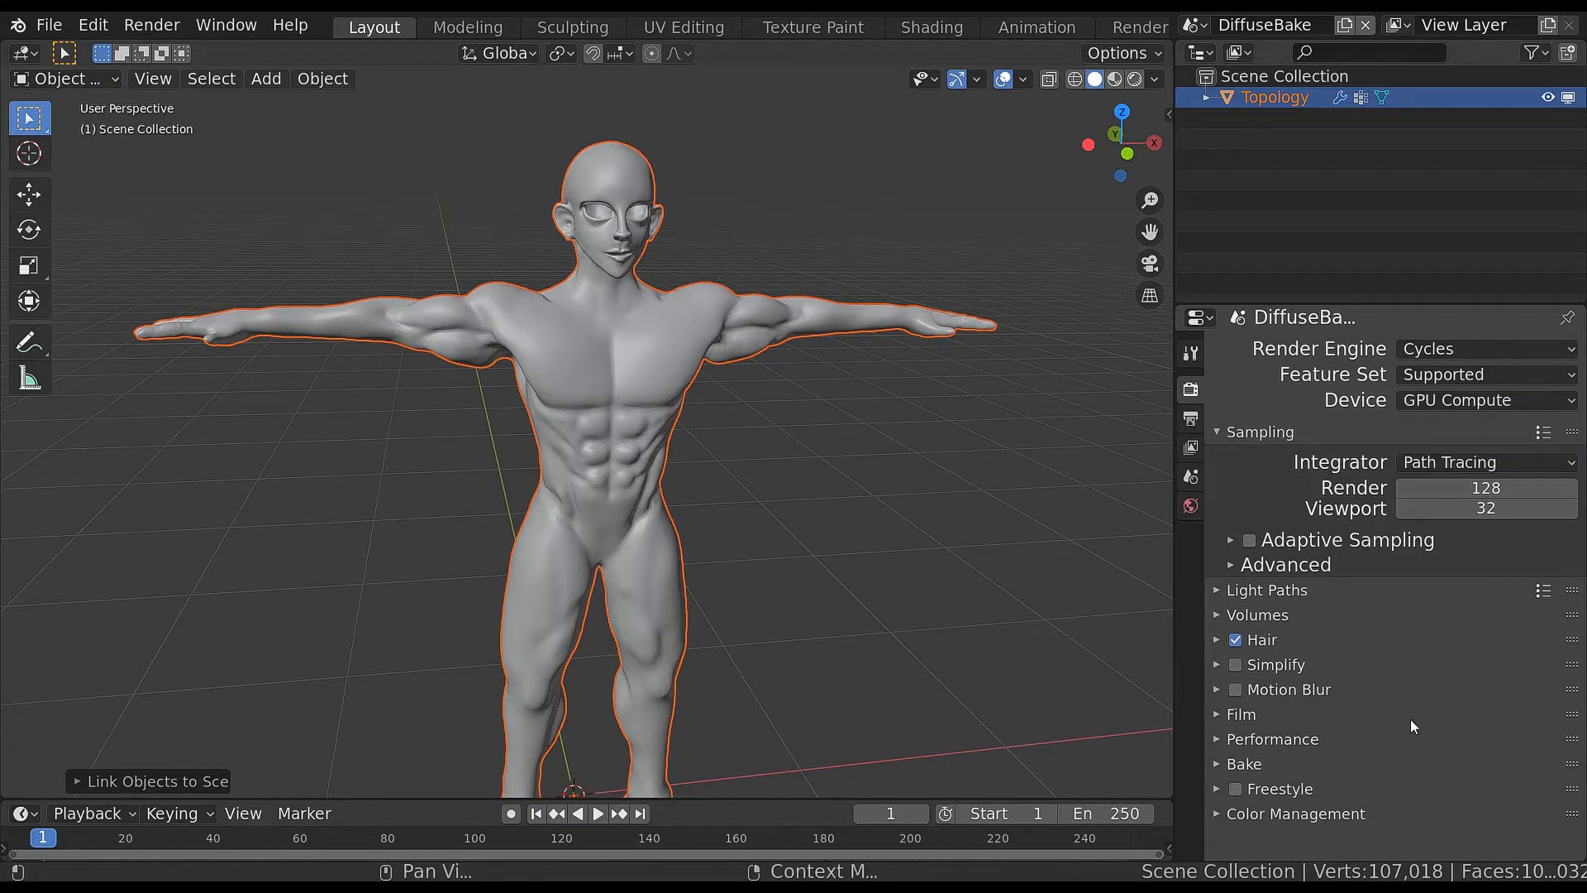
# Move the Color Management settings directly below Sampling and set the View Transform to Raw
pyautogui.moveTo(1573, 827); pyautogui.dragTo(1566, 601)
pyautogui.click(1225, 590)
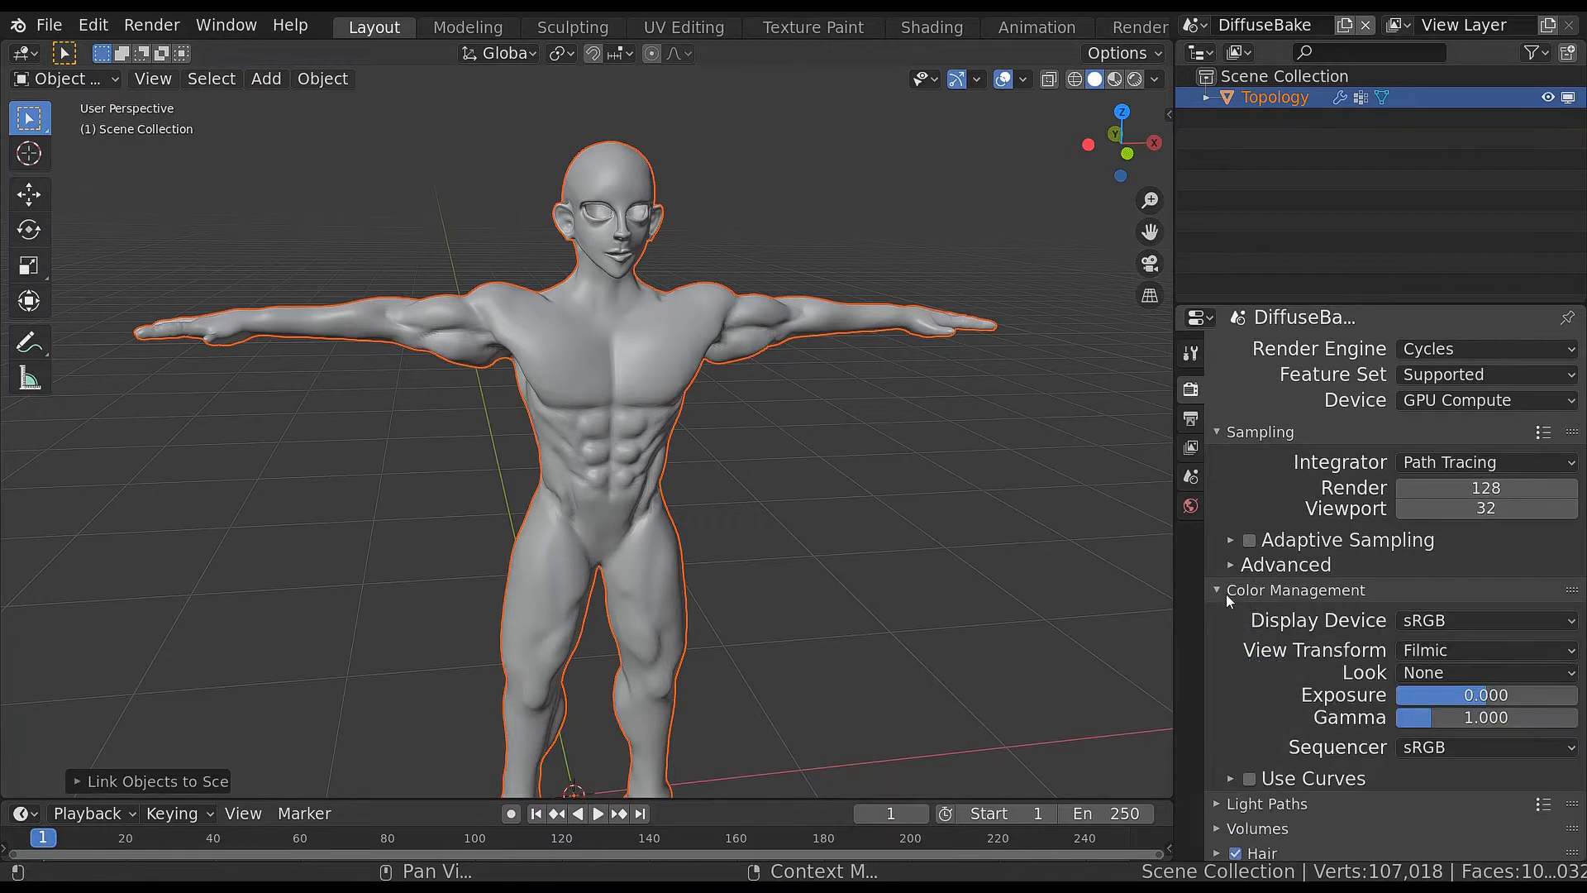
pyautogui.click(1476, 621)
pyautogui.click(1416, 590)
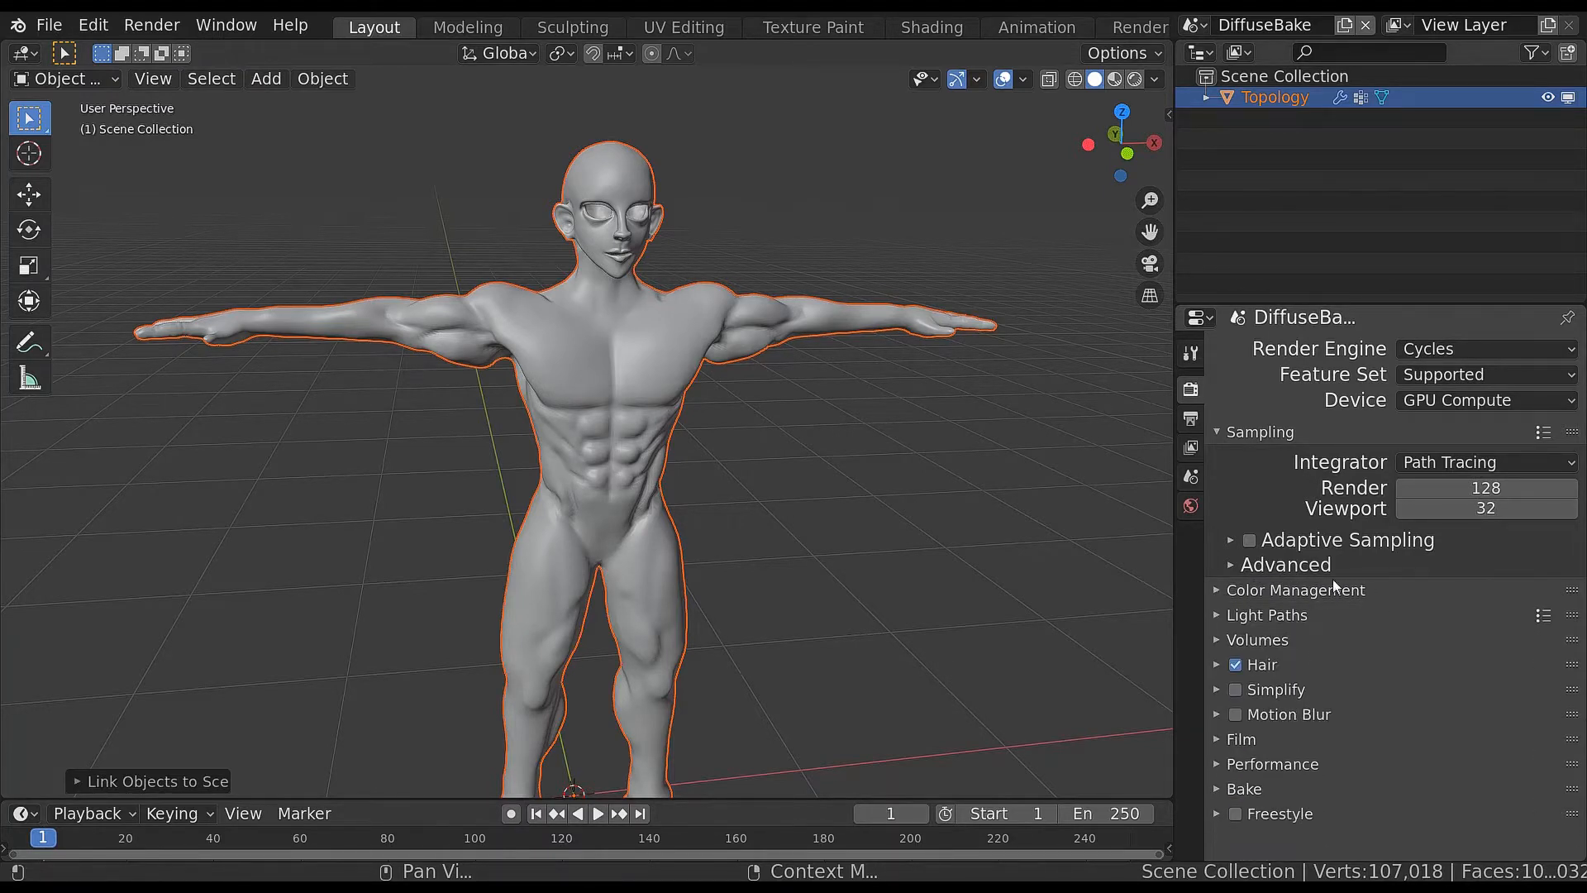
pyautogui.click(1333, 588)
pyautogui.click(1470, 650)
pyautogui.click(1450, 742)
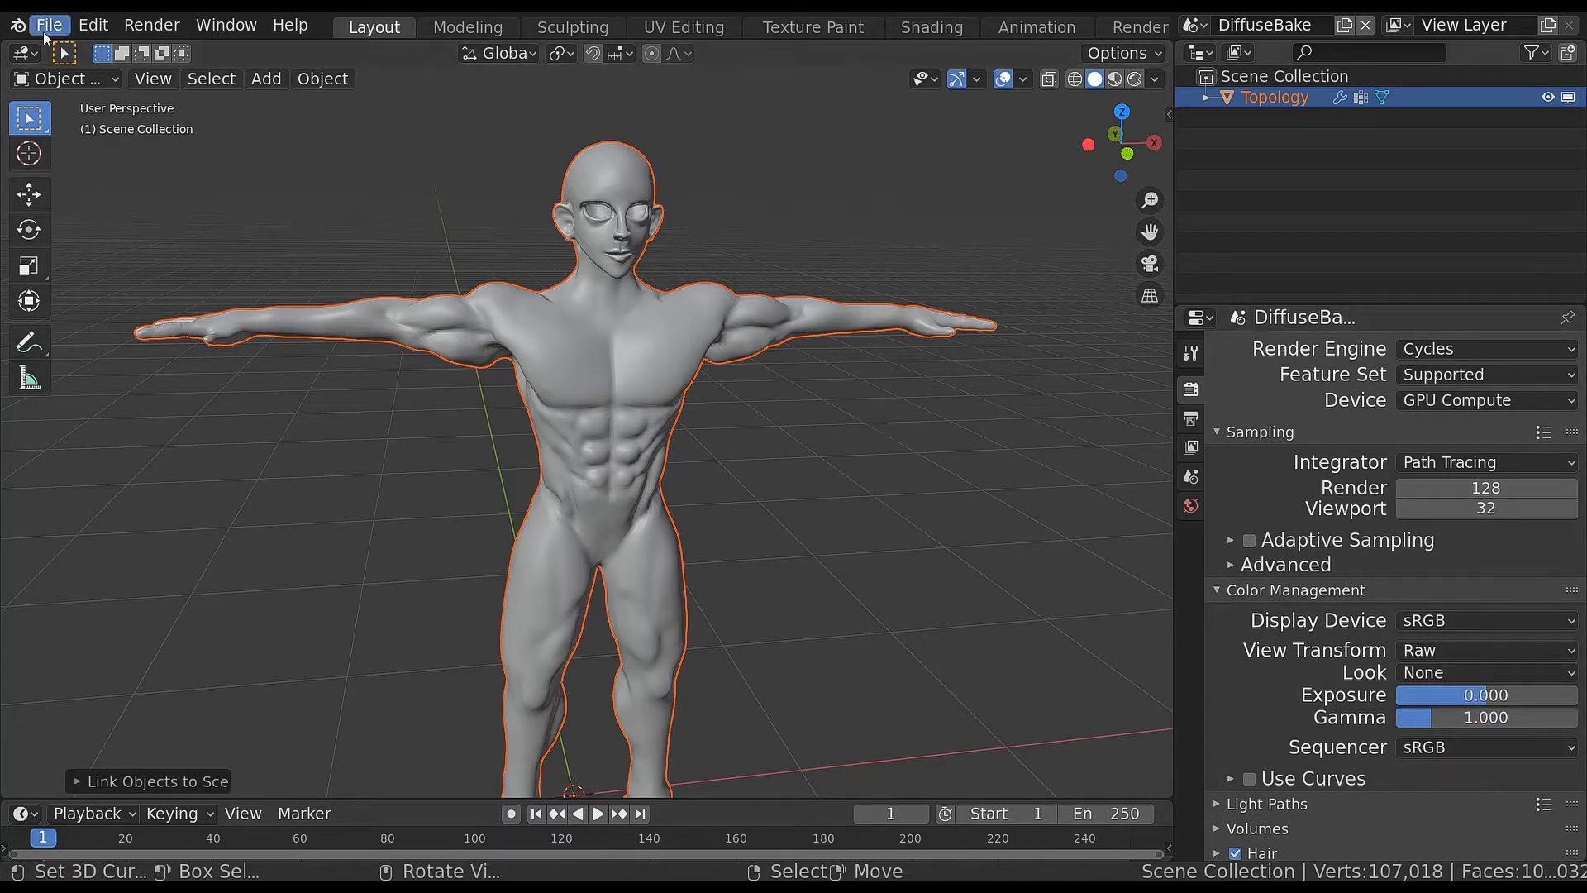
# Split the 3D viewport side by side, turn the new area into a Shader Editor and hide its sidebar
pyautogui.moveTo(1169, 50); pyautogui.dragTo(701, 53)
pyautogui.click(727, 53)
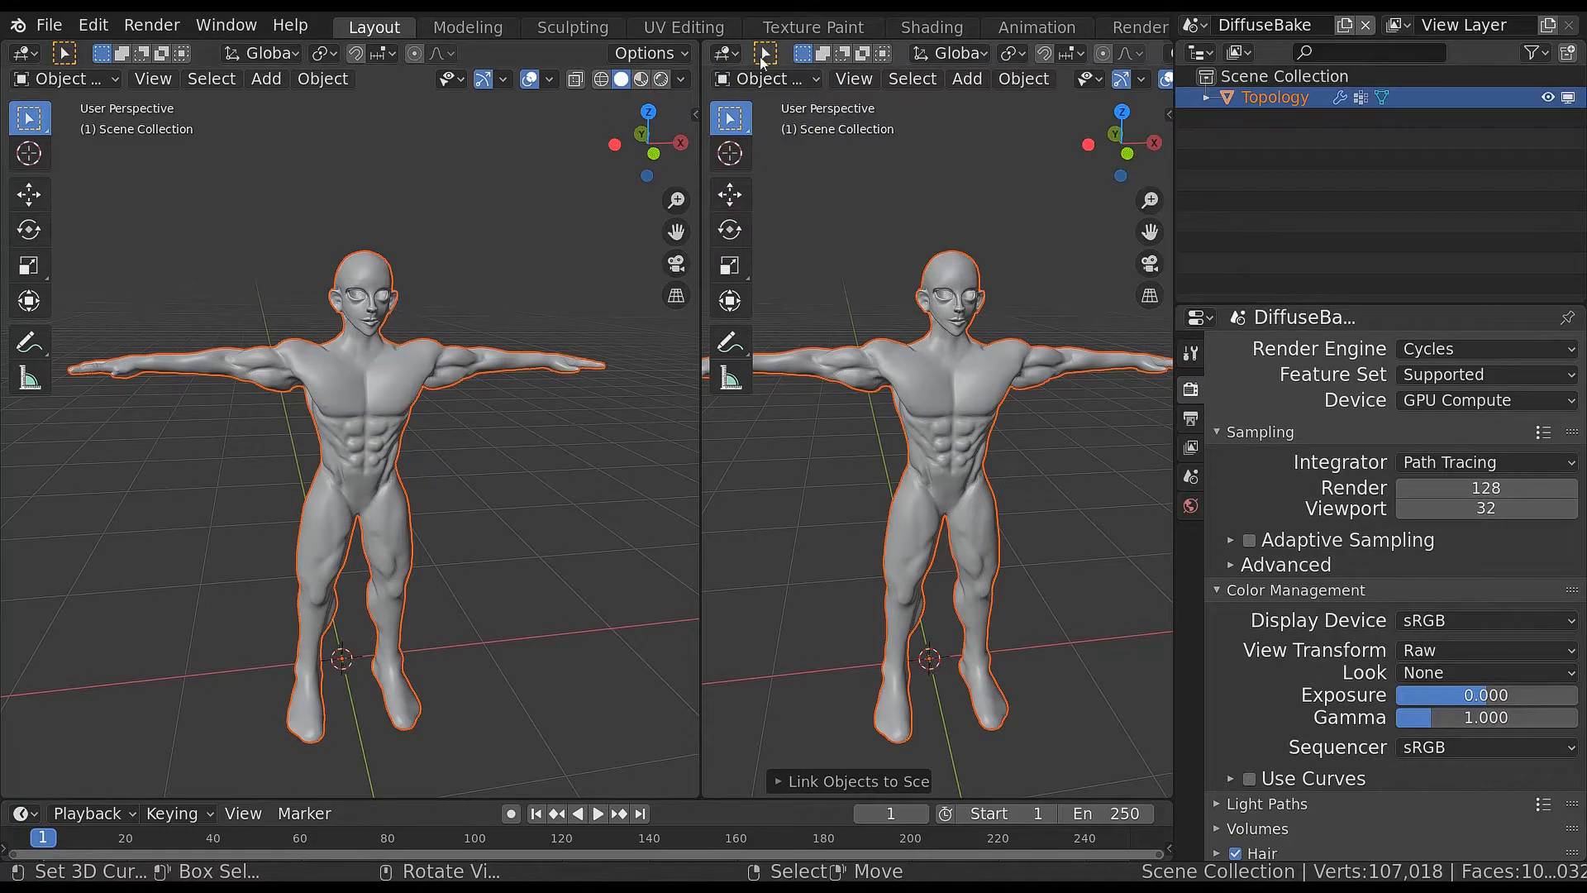
pyautogui.click(725, 53)
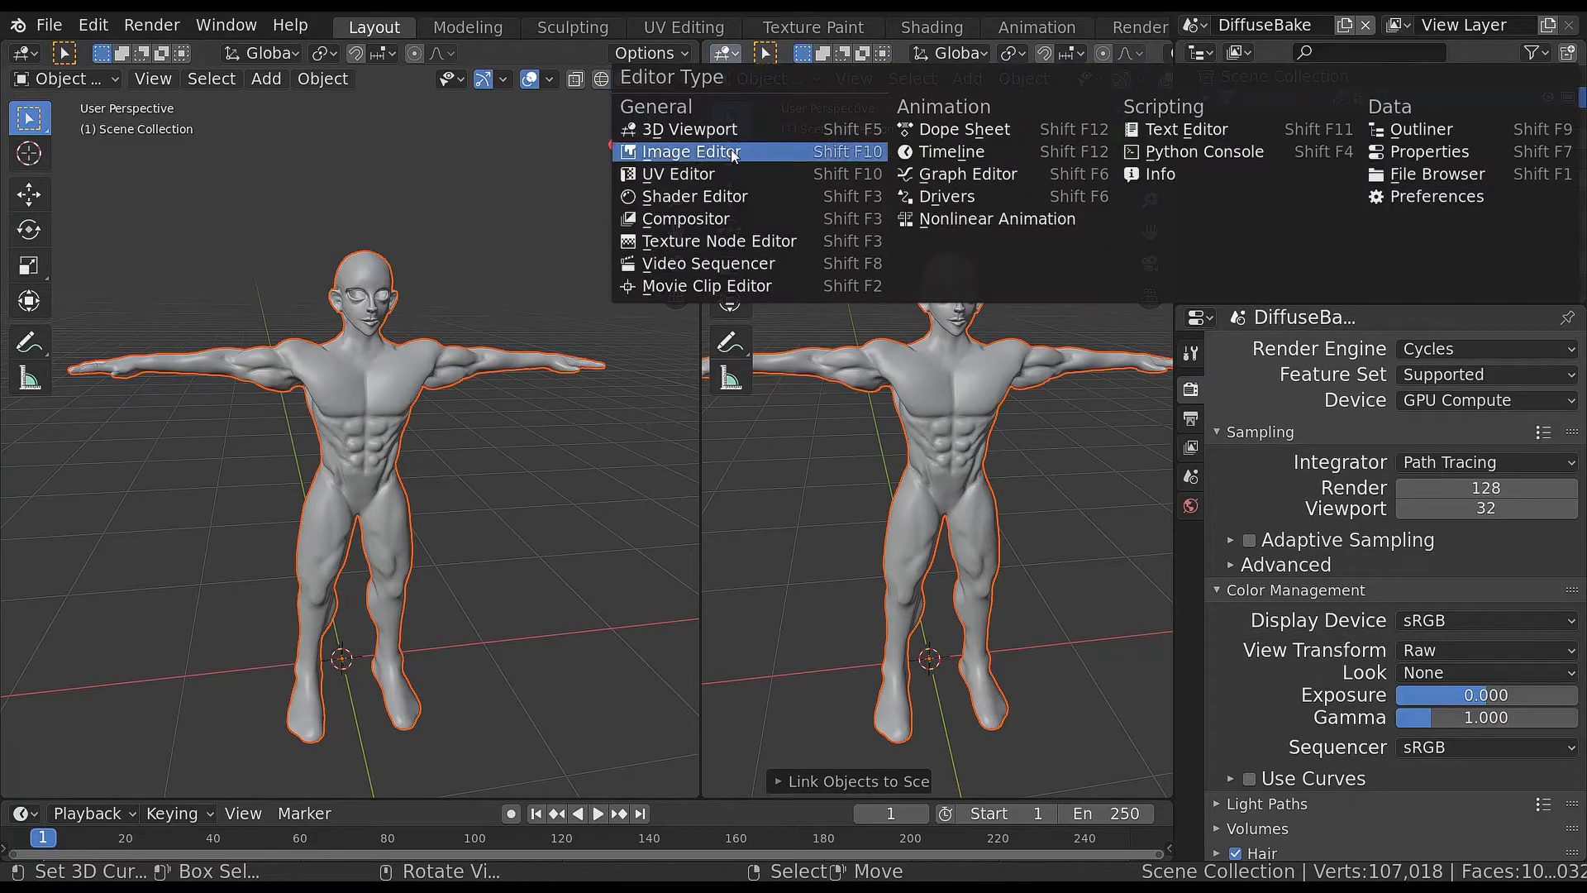
pyautogui.click(732, 200)
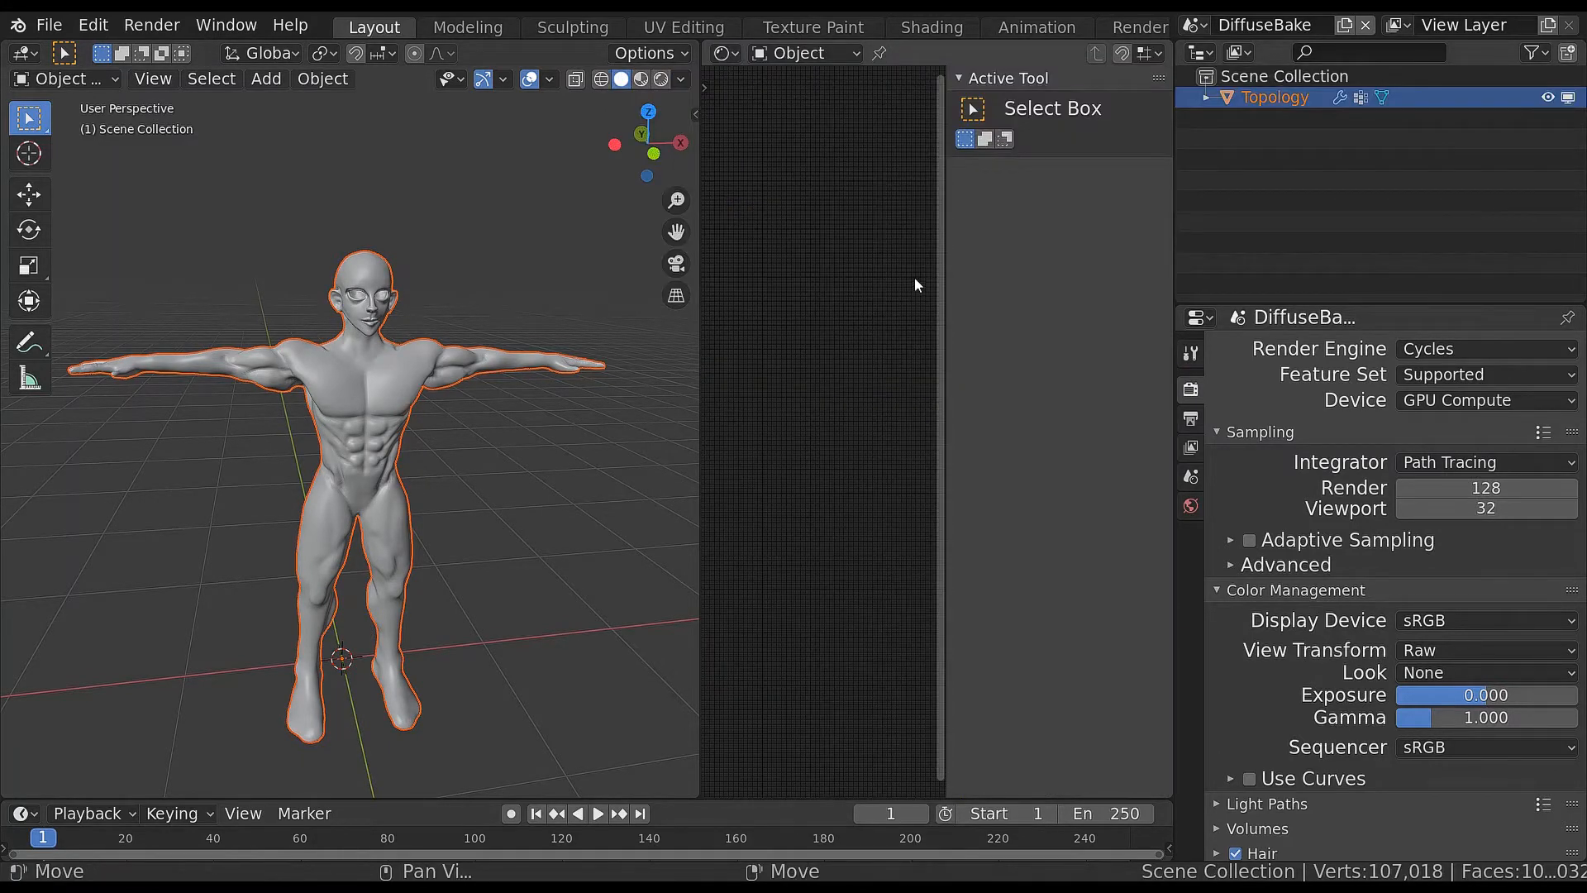
pyautogui.press('n')
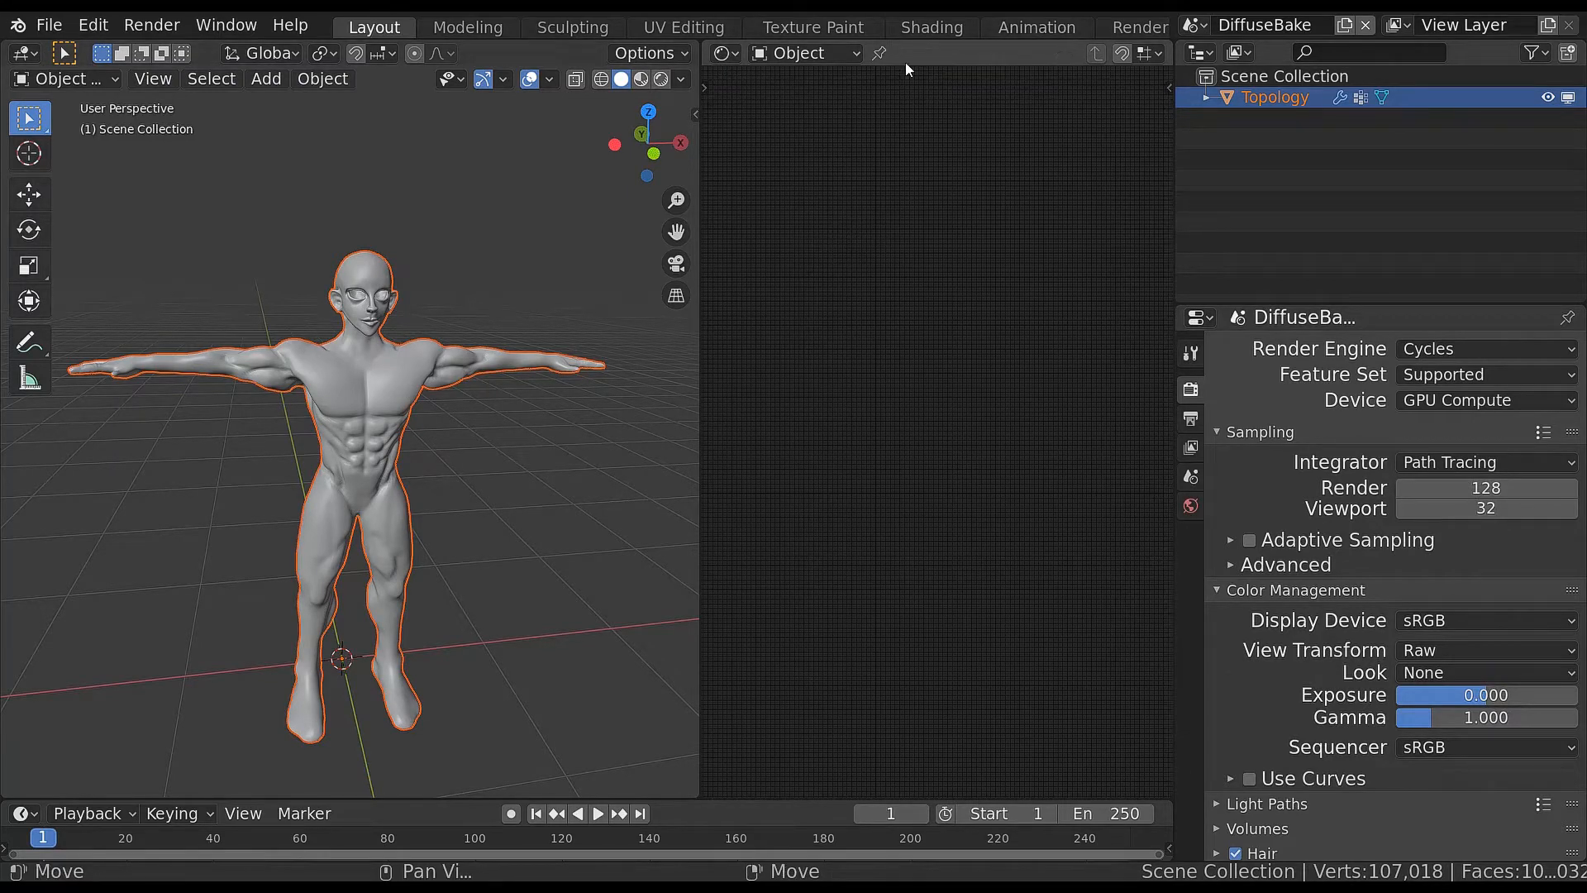
# Add a new material to the Topology object and enlarge the Shader Editor around its Principled BSDF and Material Output nodes
pyautogui.click(350, 326)
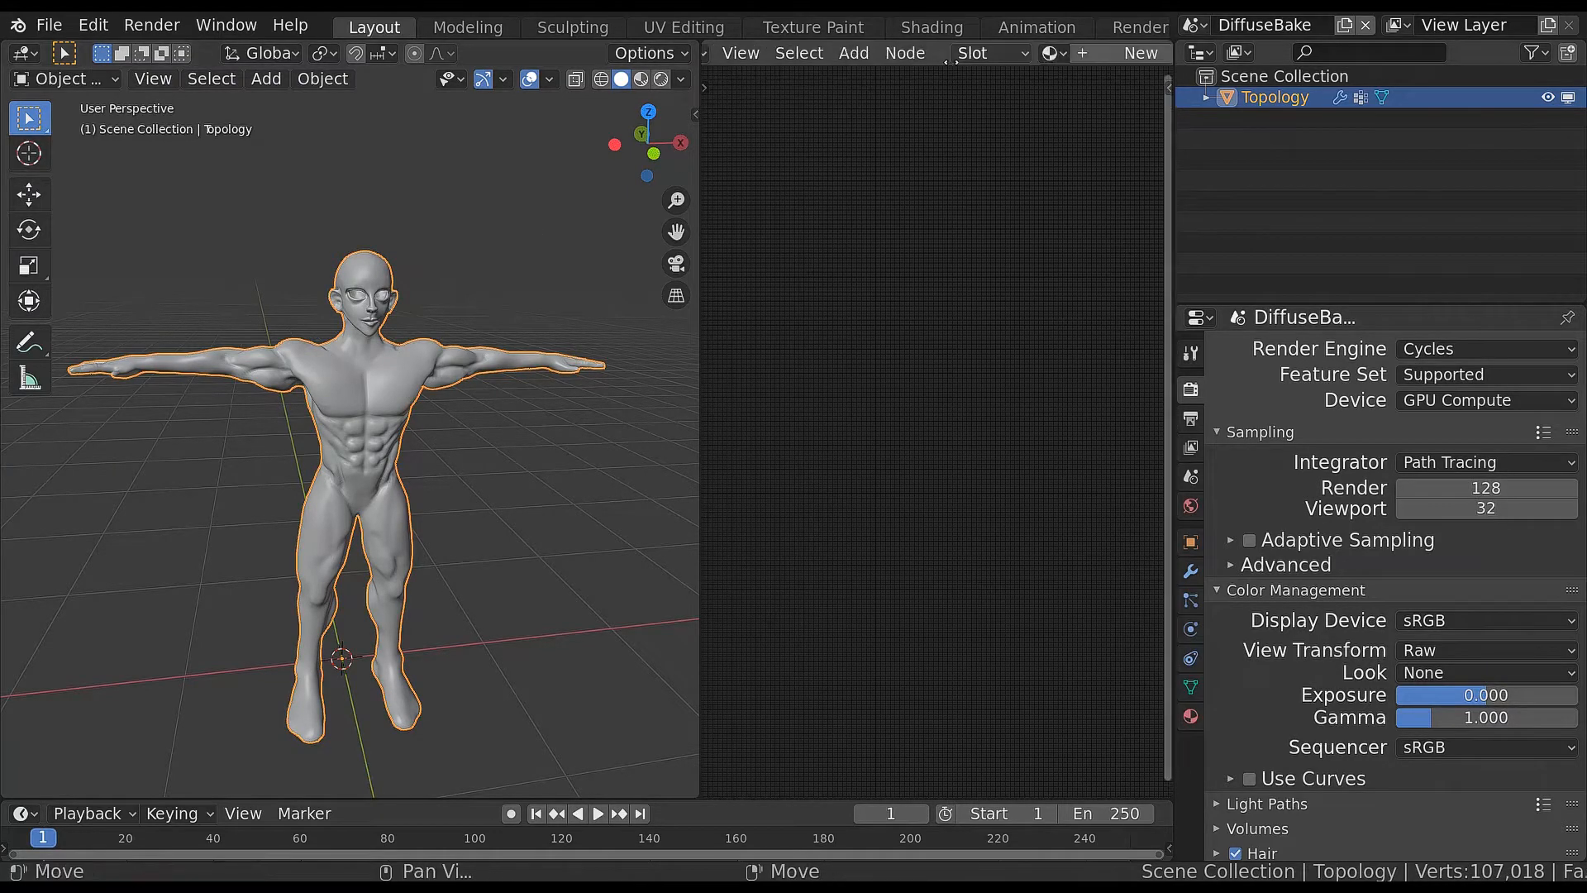
pyautogui.click(1112, 53)
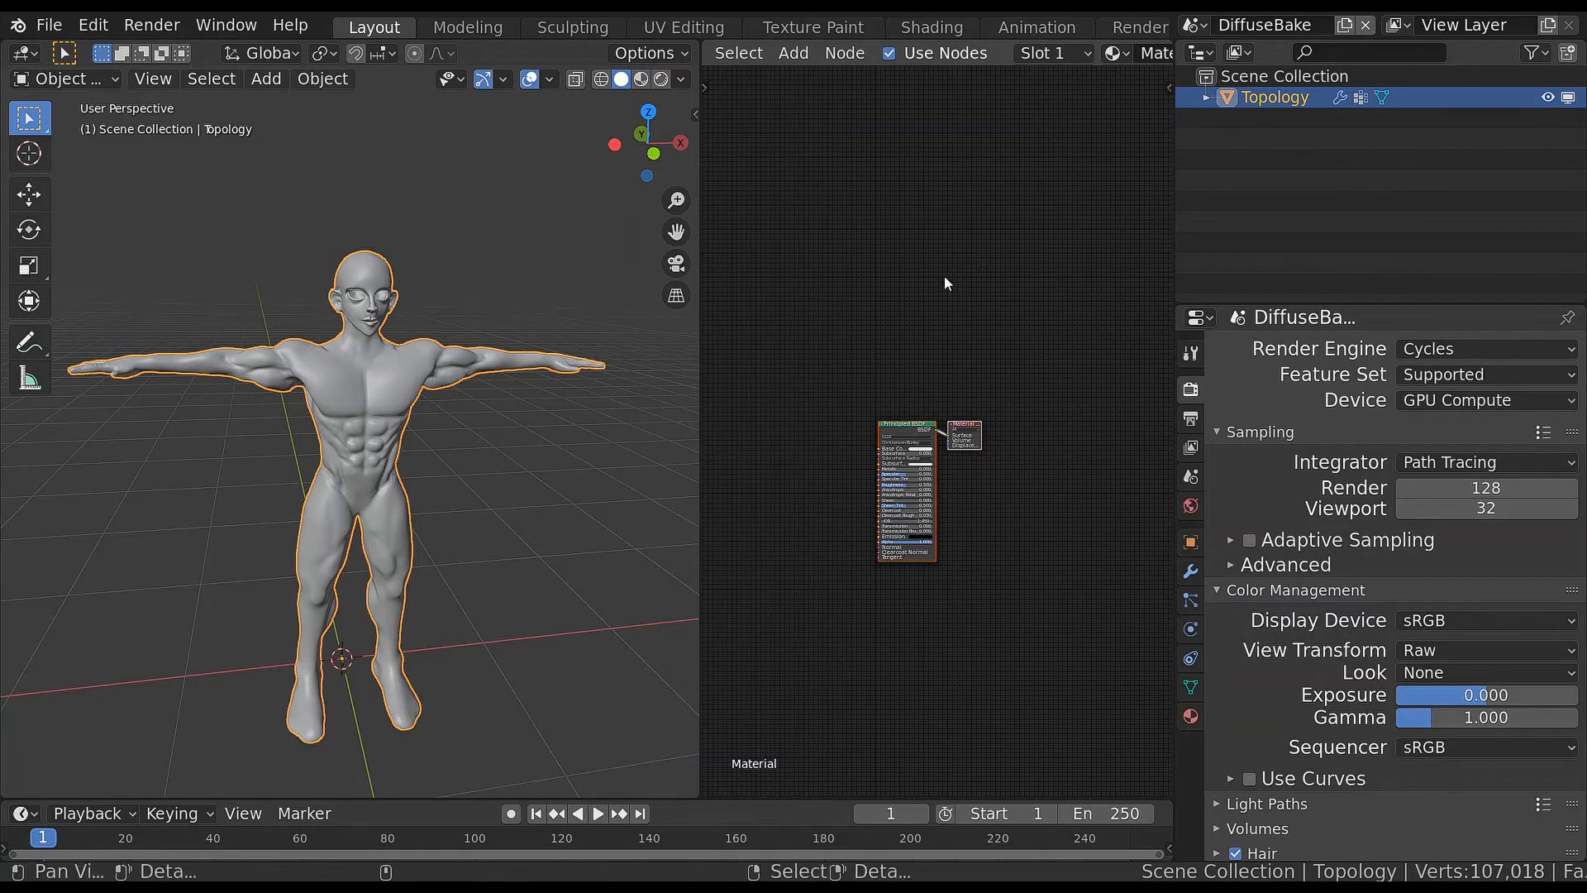
pyautogui.moveTo(1174, 257); pyautogui.dragTo(1334, 257)
pyautogui.moveTo(698, 304); pyautogui.dragTo(555, 322)
pyautogui.scroll(3, 269, 444)
pyautogui.scroll(2, 770, 362)
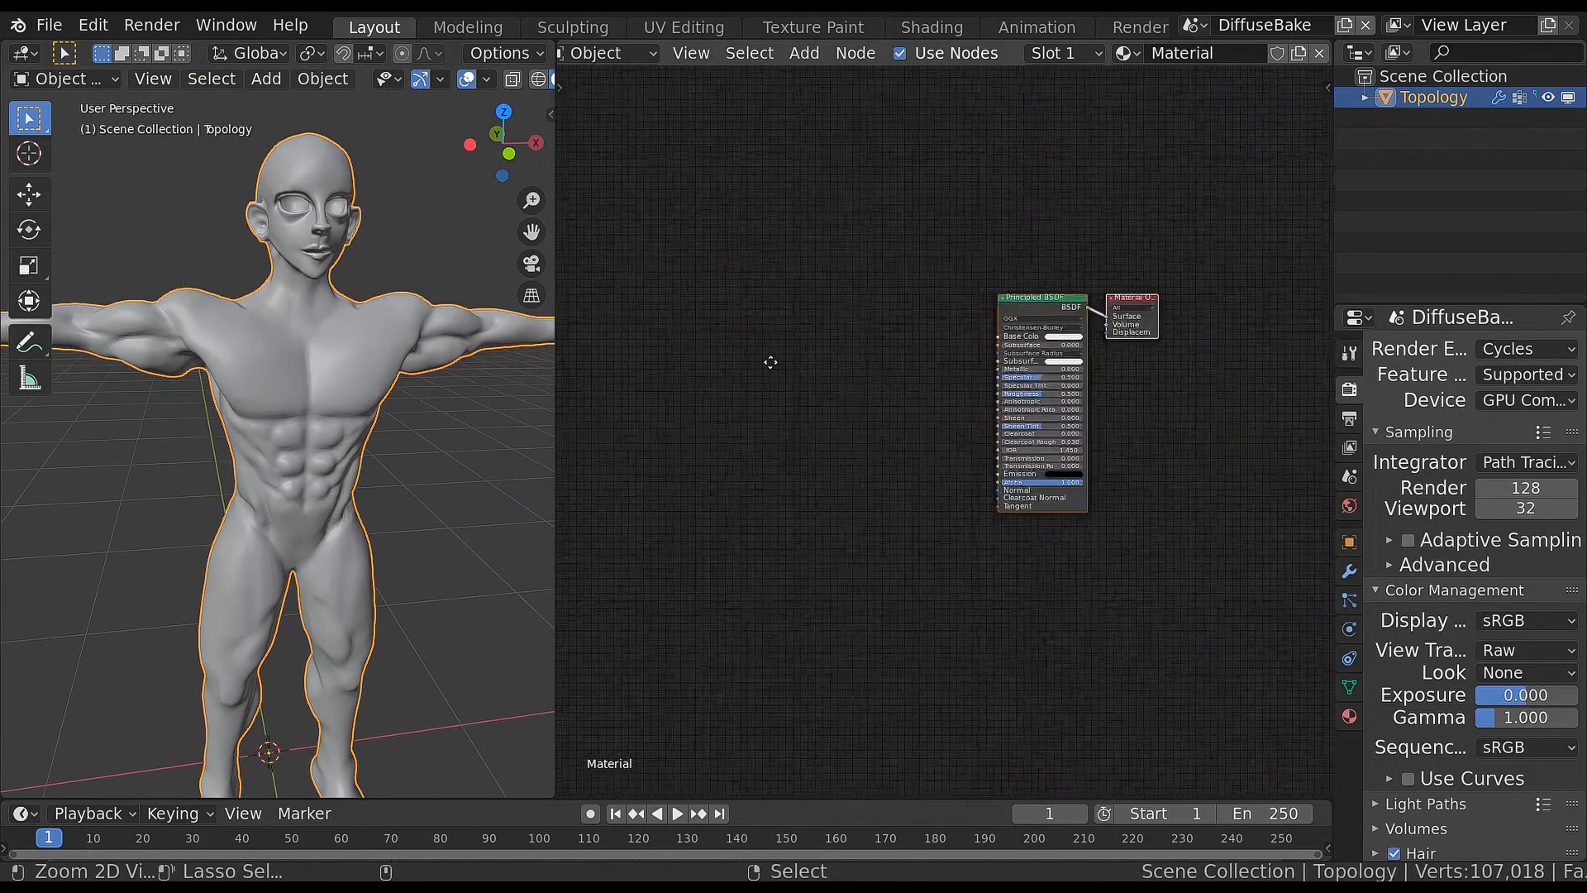
pyautogui.keyDown('ctrl'); pyautogui.moveTo(770, 362); pyautogui.dragTo(810, 363, button='middle'); pyautogui.keyUp('ctrl')
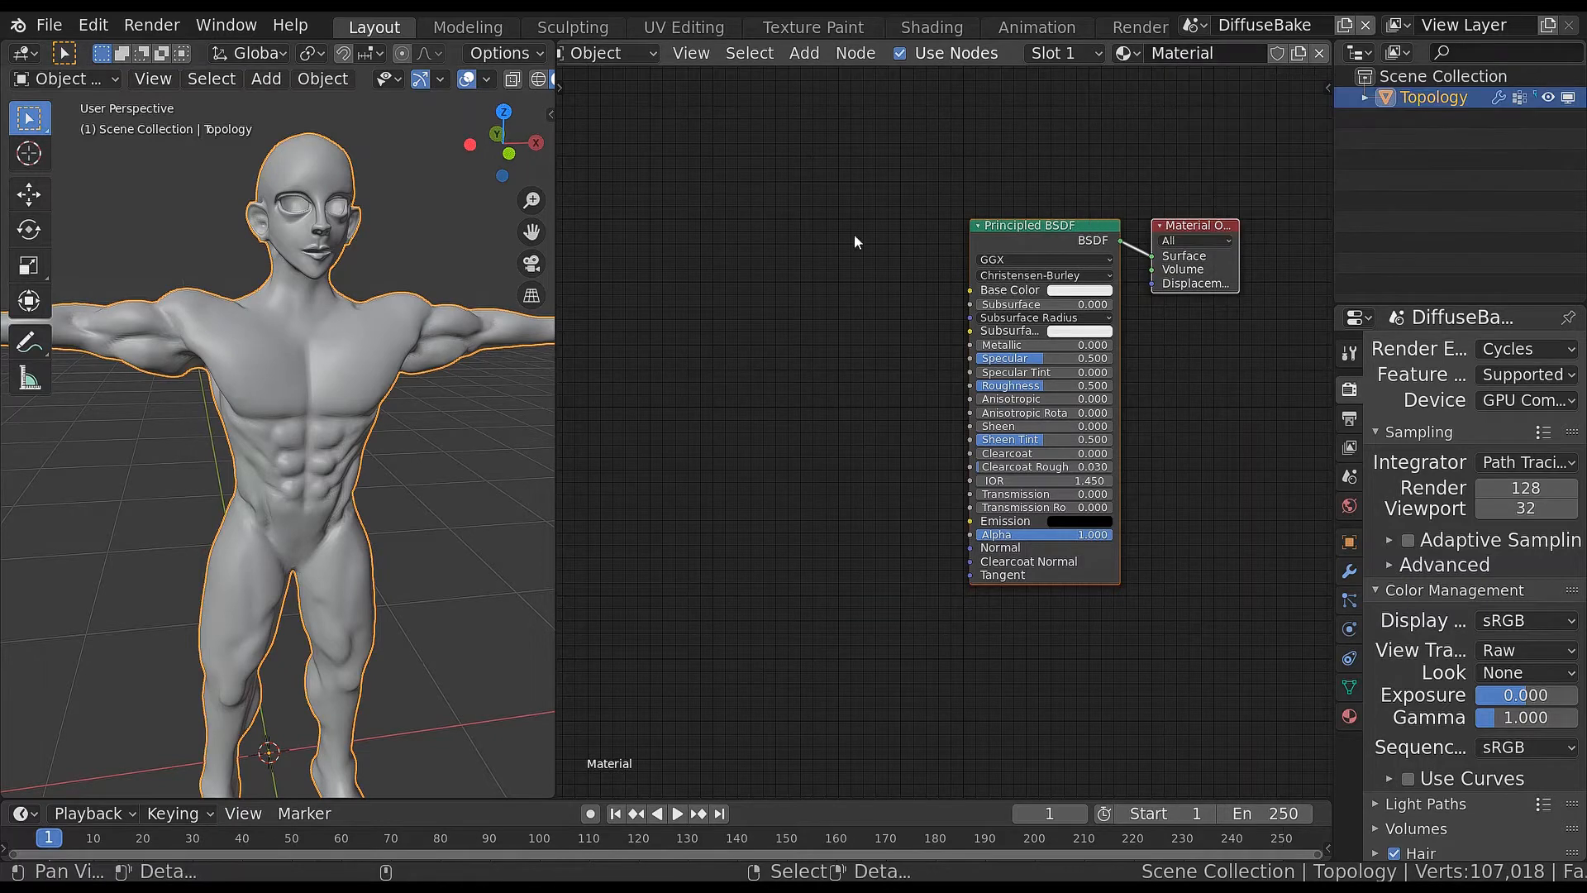
# Switch the 3D viewport to rendered shading and delete the Principled BSDF node from the material
pyautogui.moveTo(836, 367); pyautogui.dragTo(883, 371, button='middle')
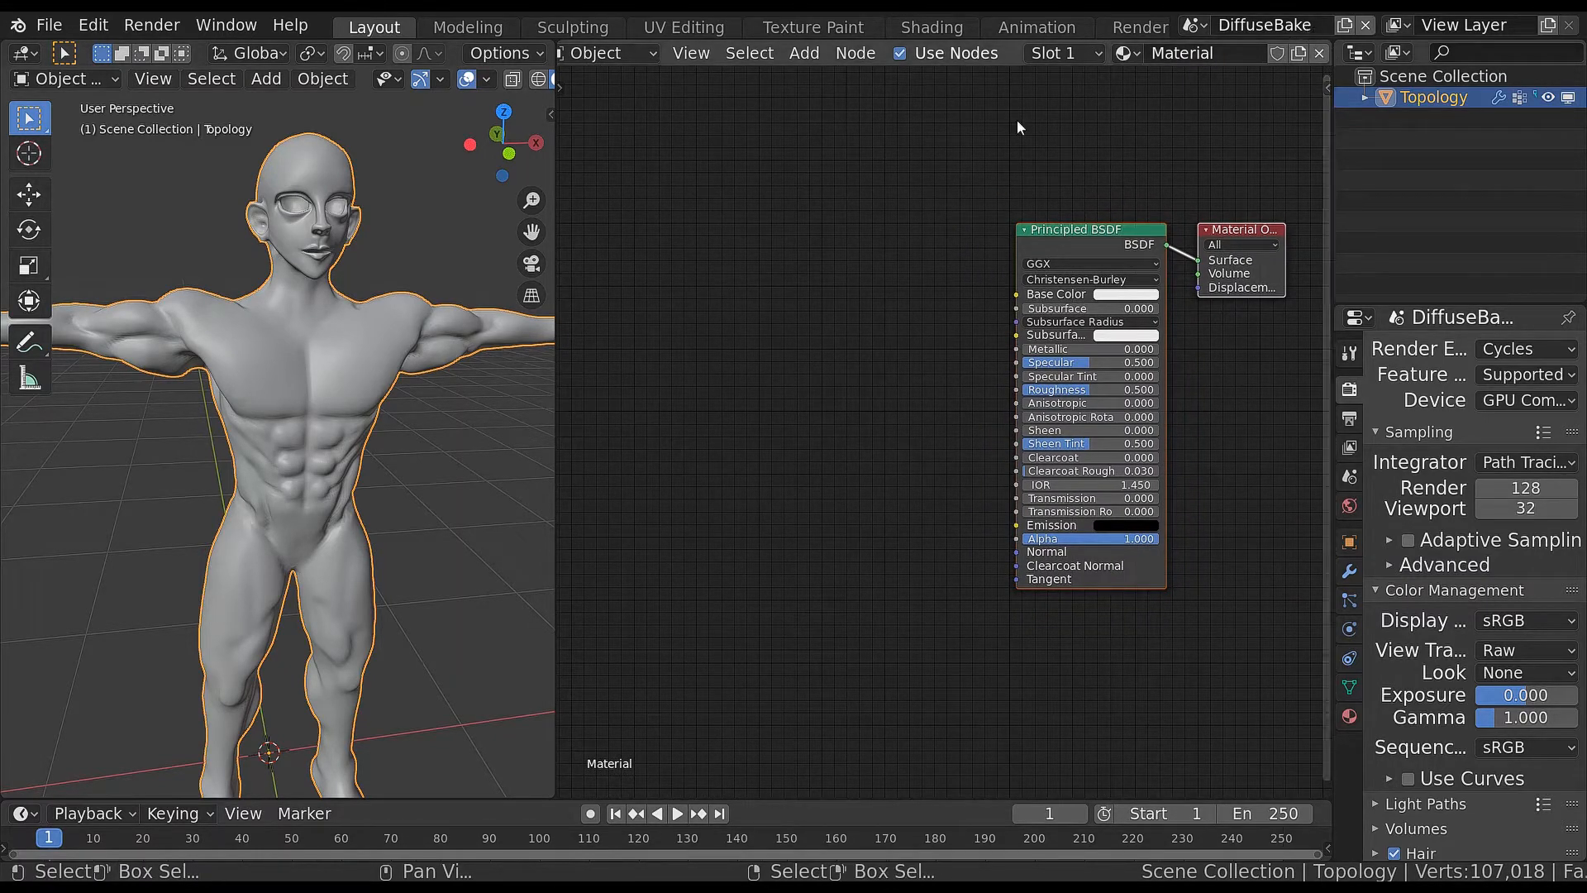
pyautogui.press('z')
pyautogui.press('8')
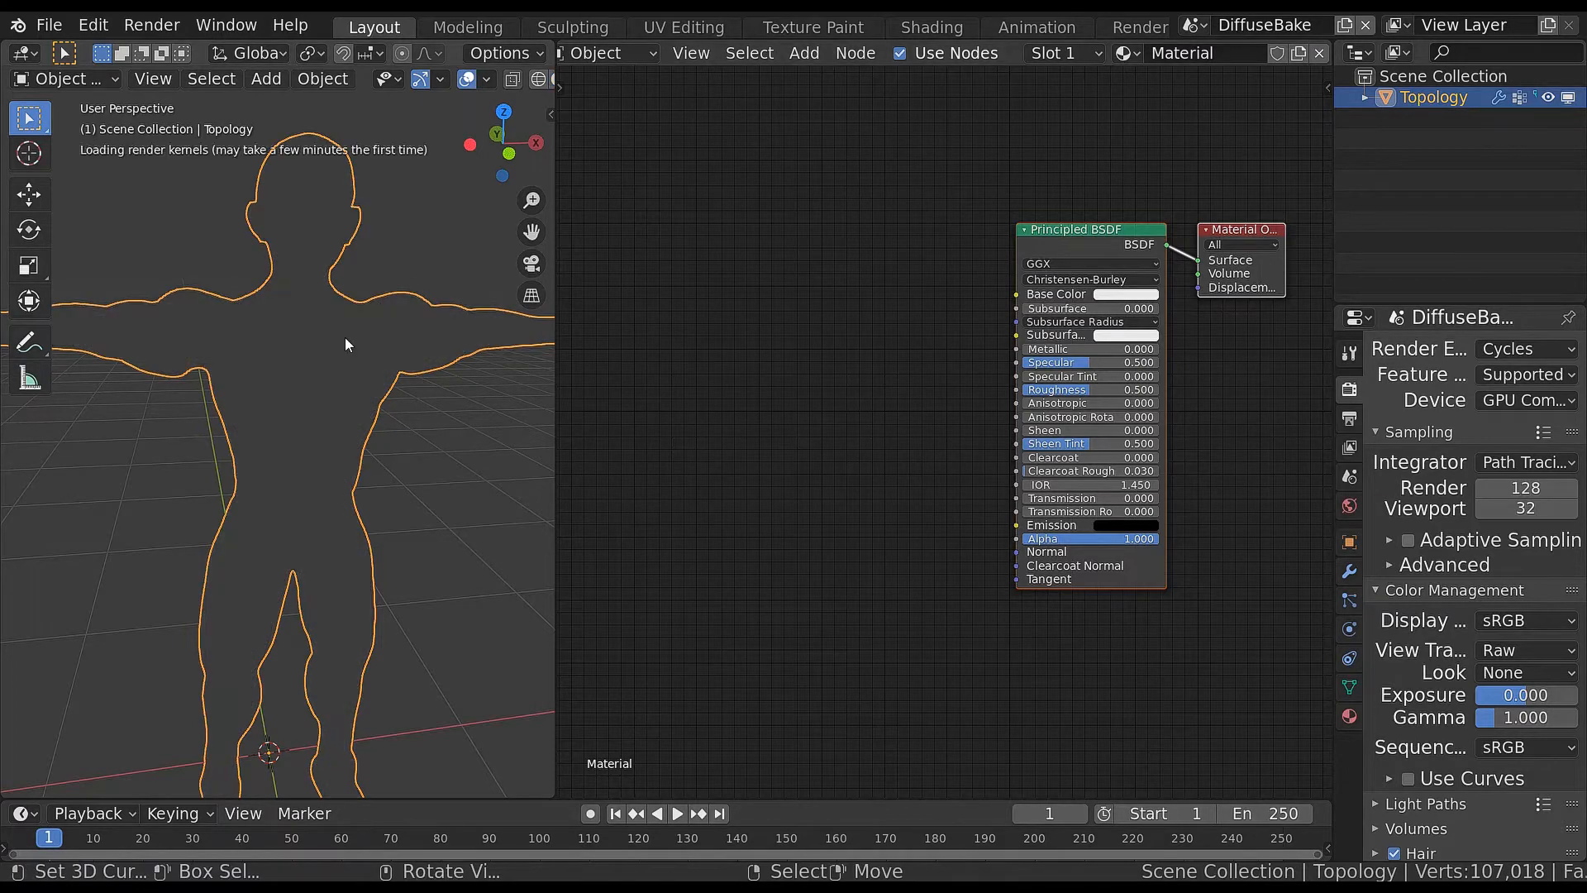
pyautogui.click(1068, 237)
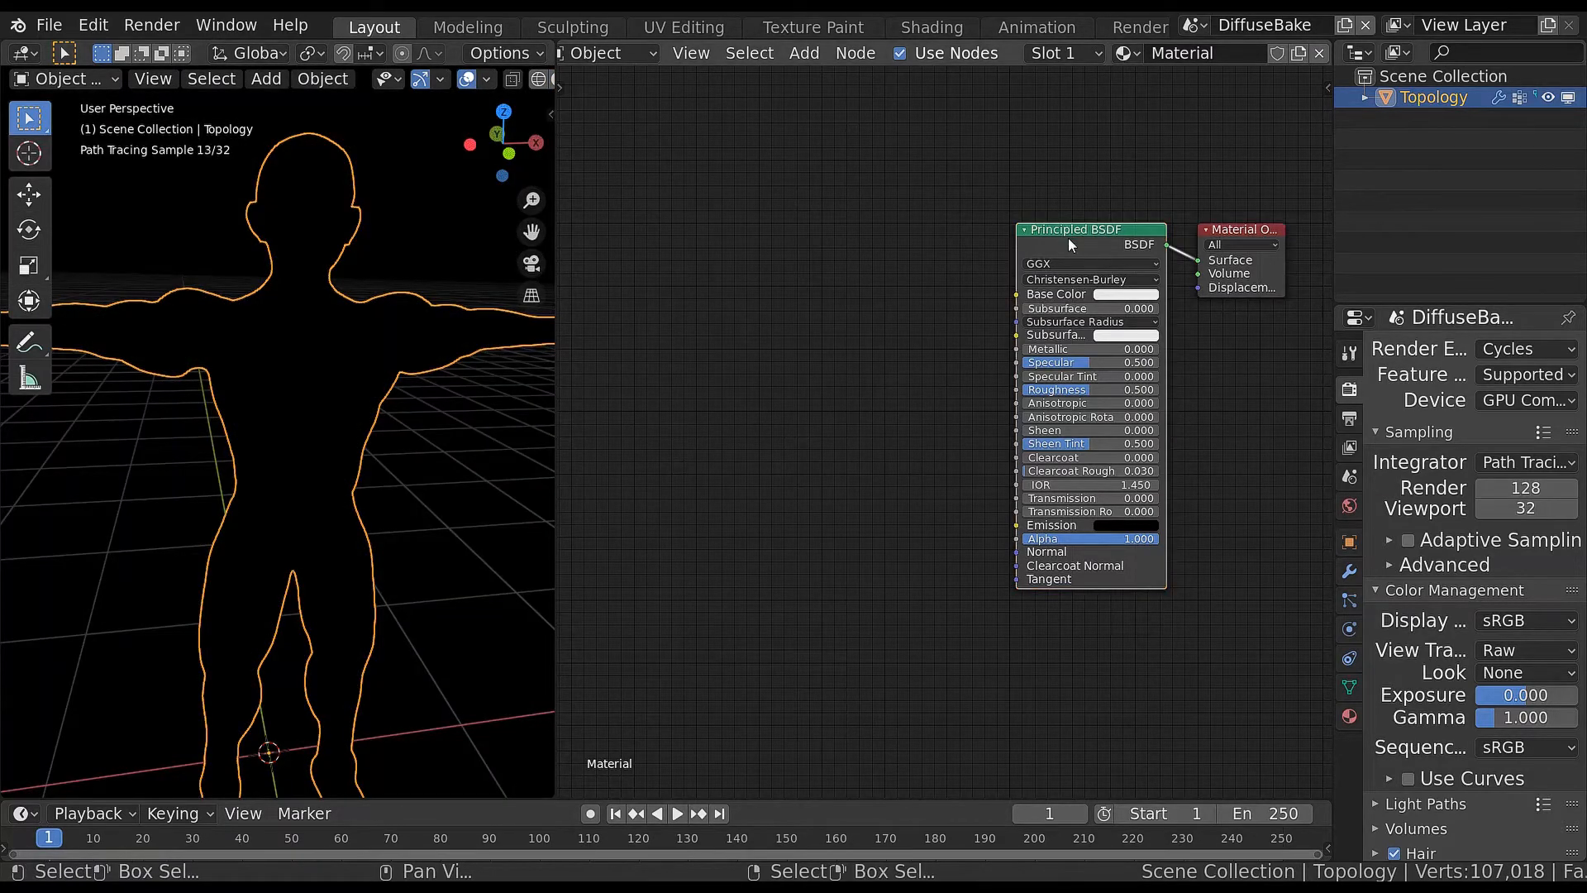
pyautogui.press('Delete')
# Add two Ambient Occlusion nodes, one above the other, to the left of the Material Output node
pyautogui.hotkey('shift', 'a')
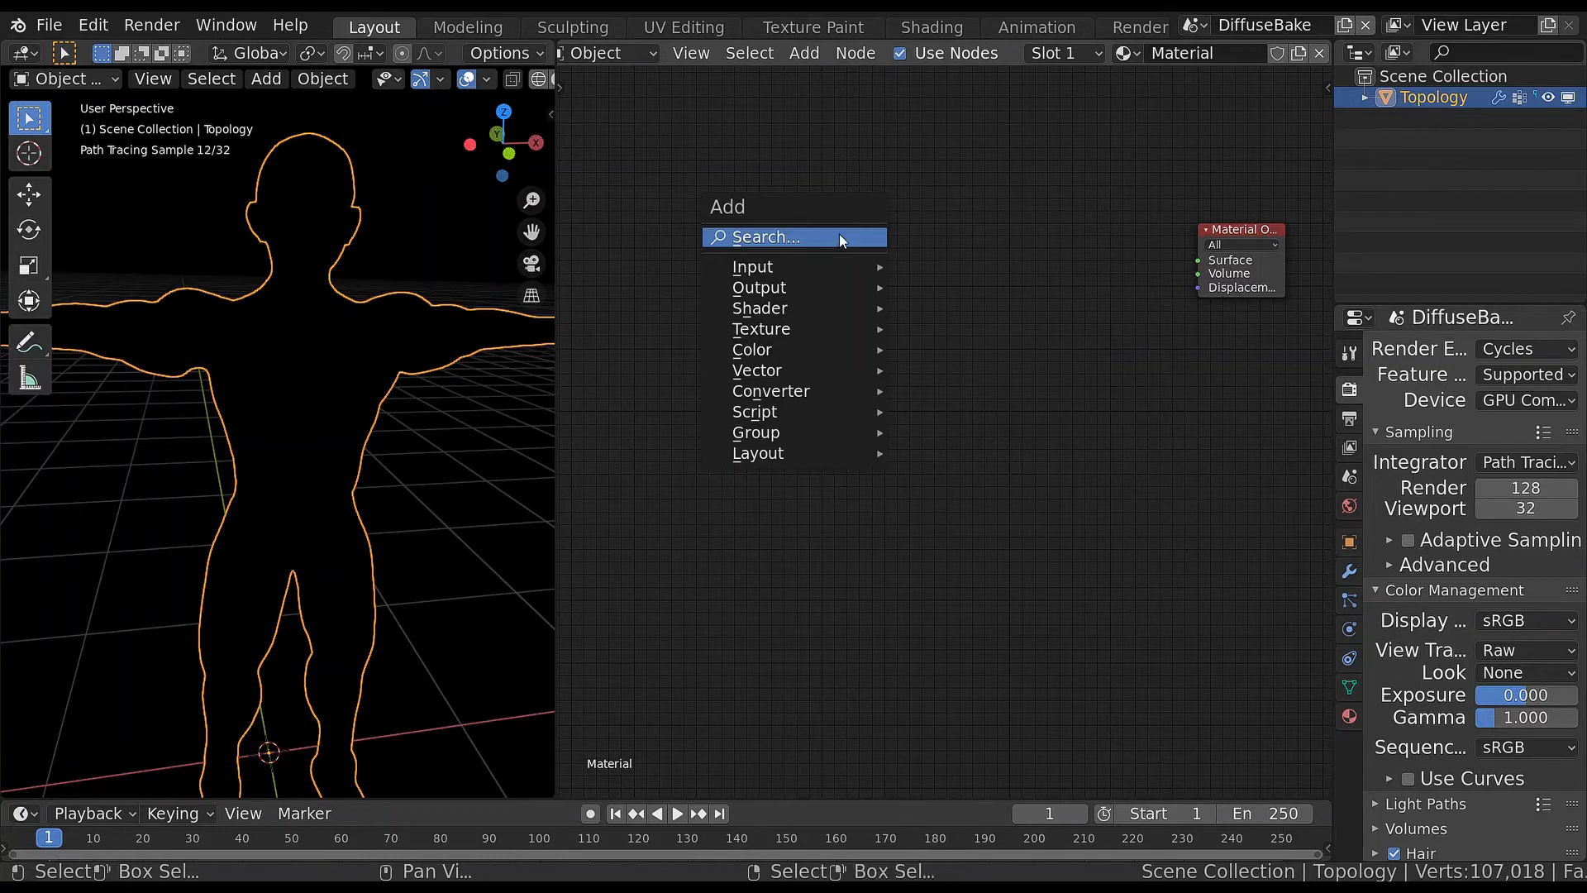
pyautogui.moveTo(825, 266)
pyautogui.click(996, 266)
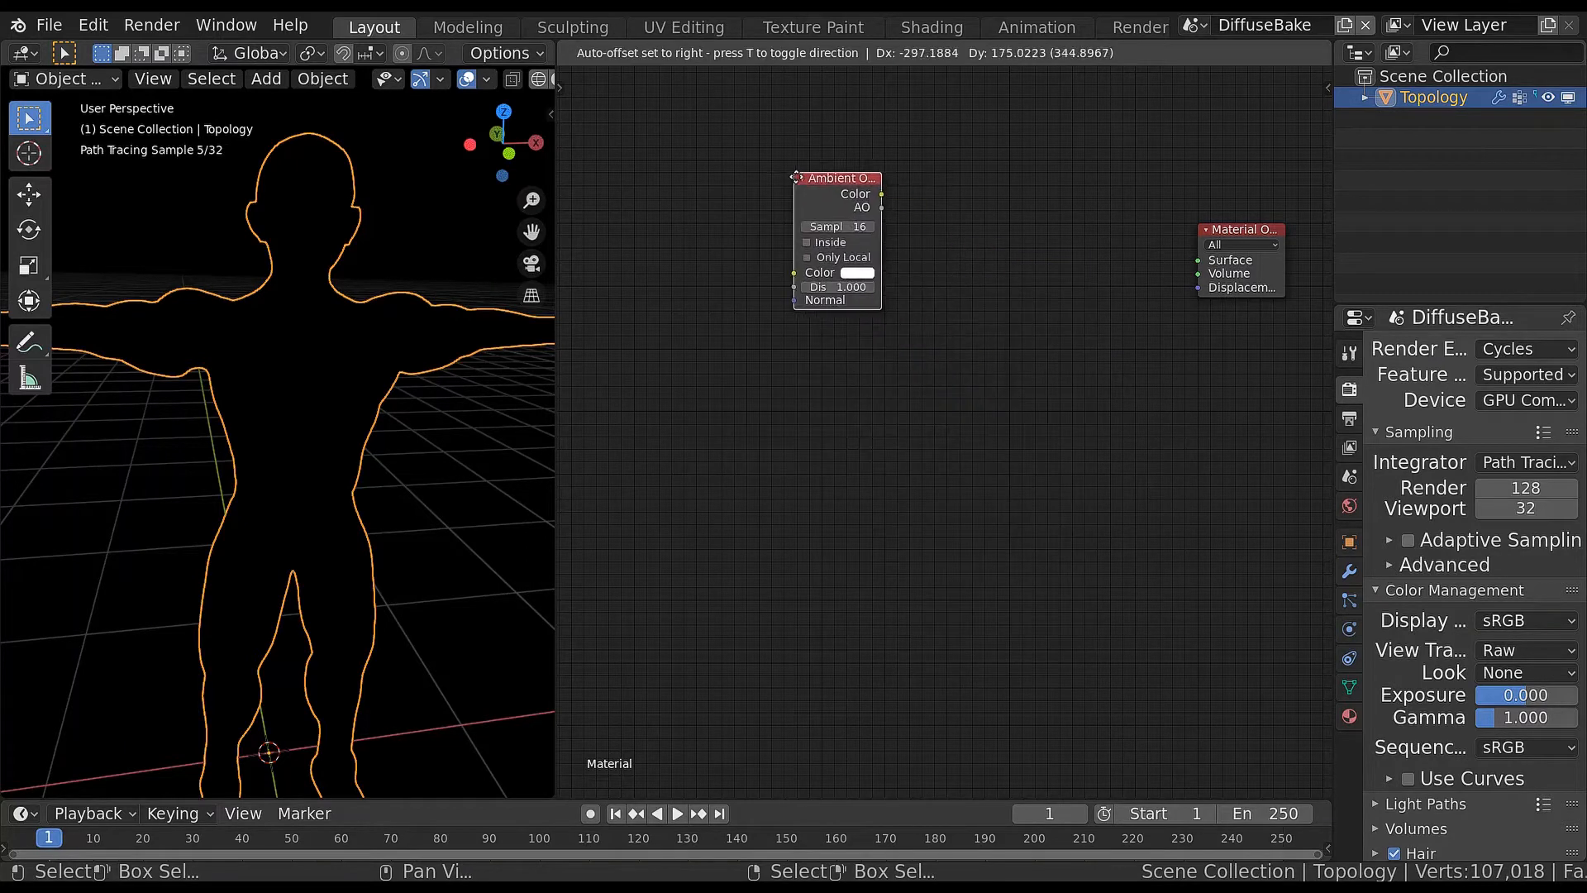
pyautogui.click(819, 172)
pyautogui.hotkey('shift', 'a')
pyautogui.moveTo(808, 383)
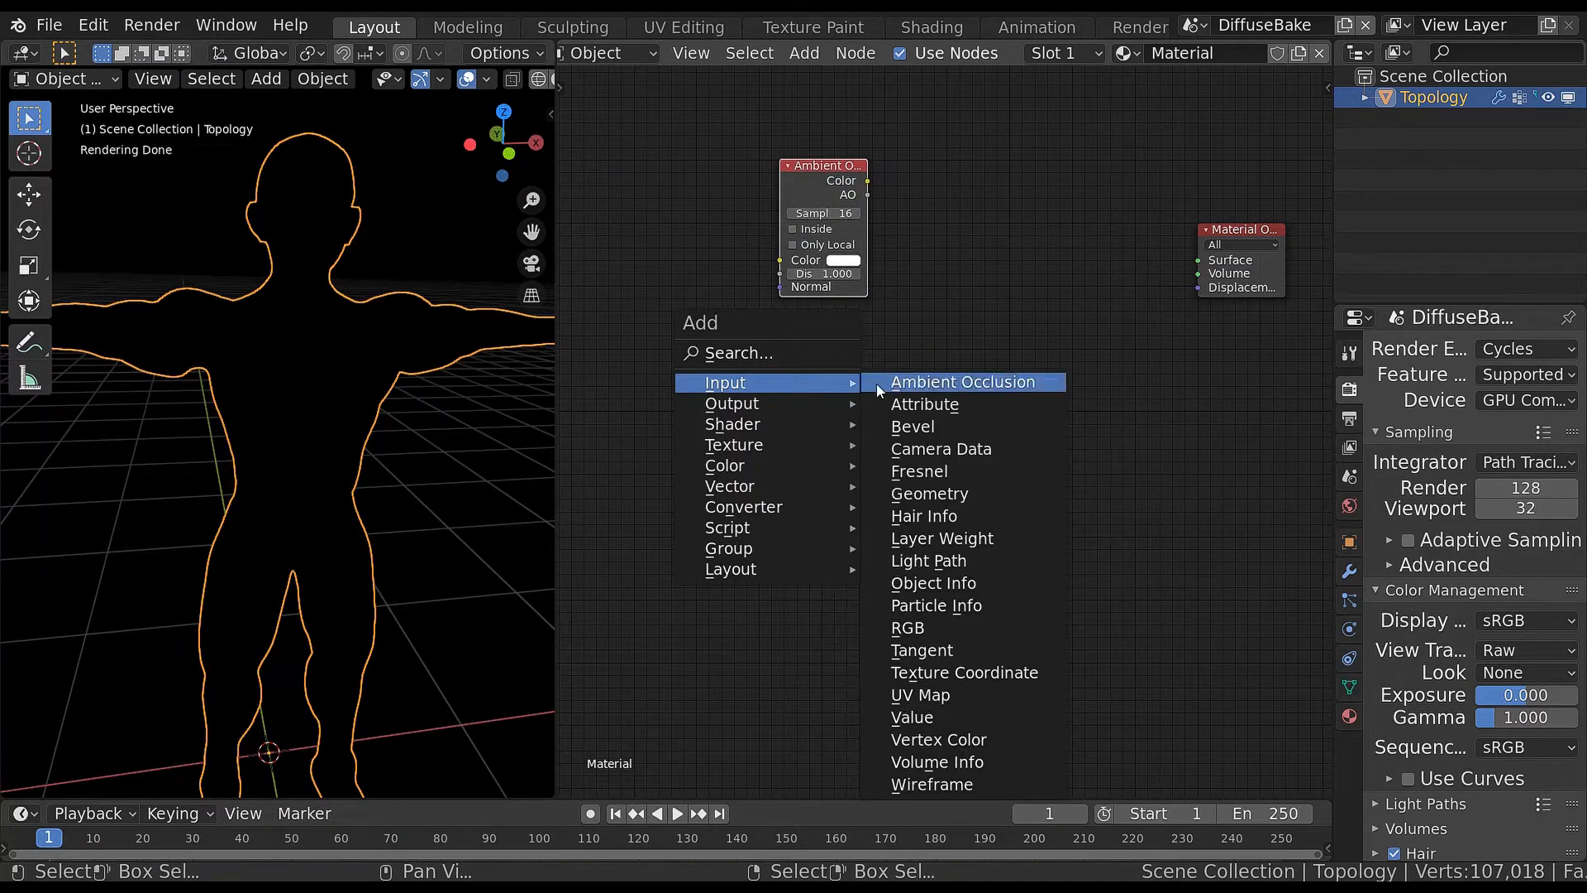
pyautogui.click(930, 387)
pyautogui.click(770, 377)
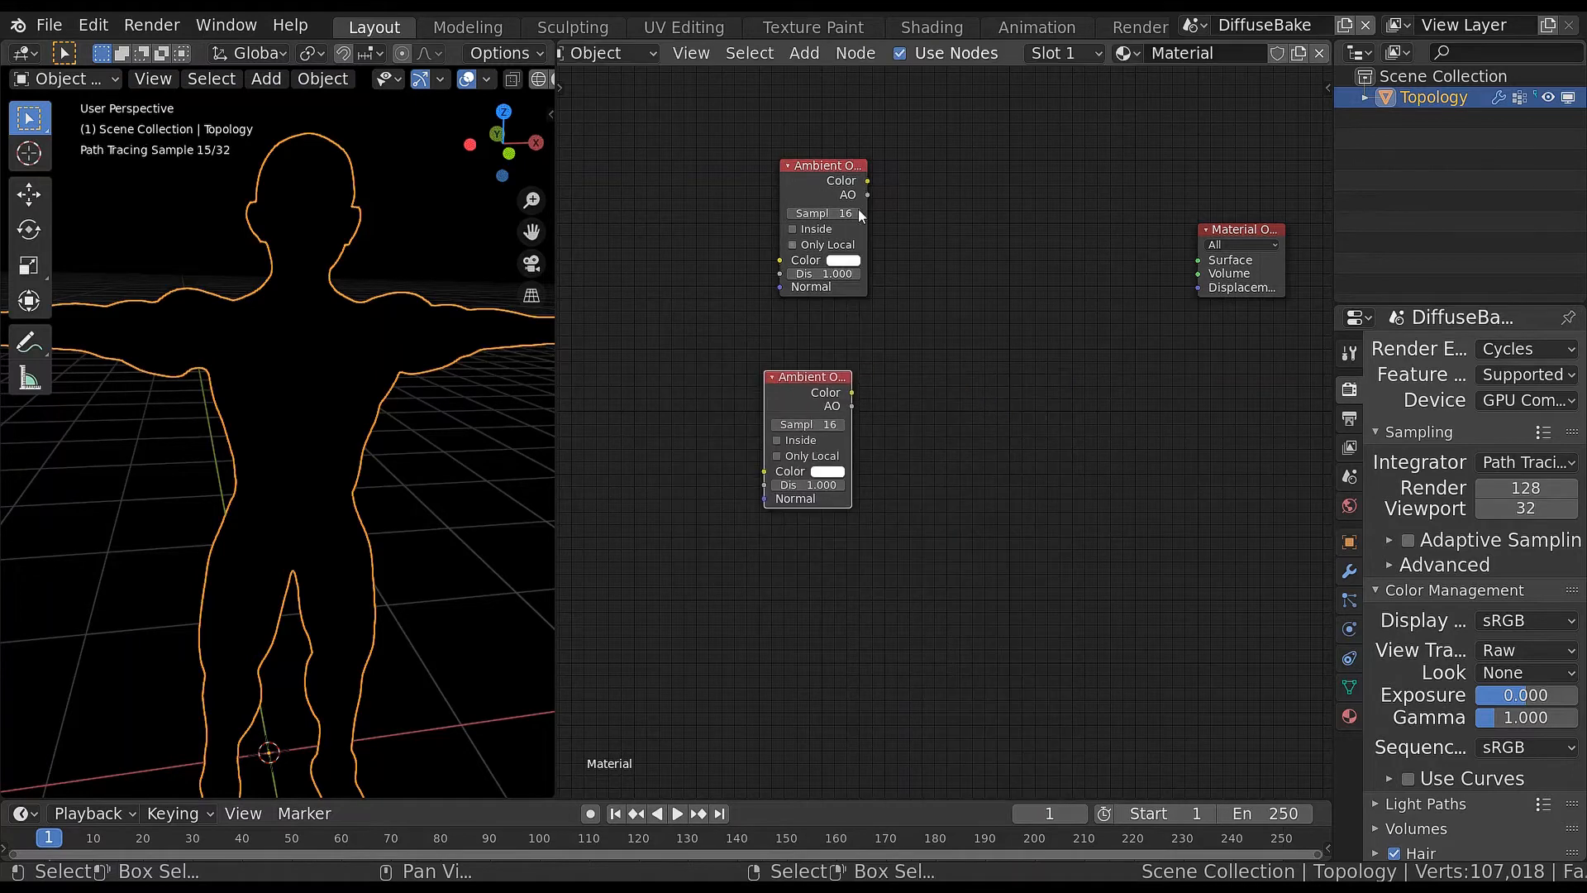
pyautogui.moveTo(829, 175); pyautogui.dragTo(803, 171)
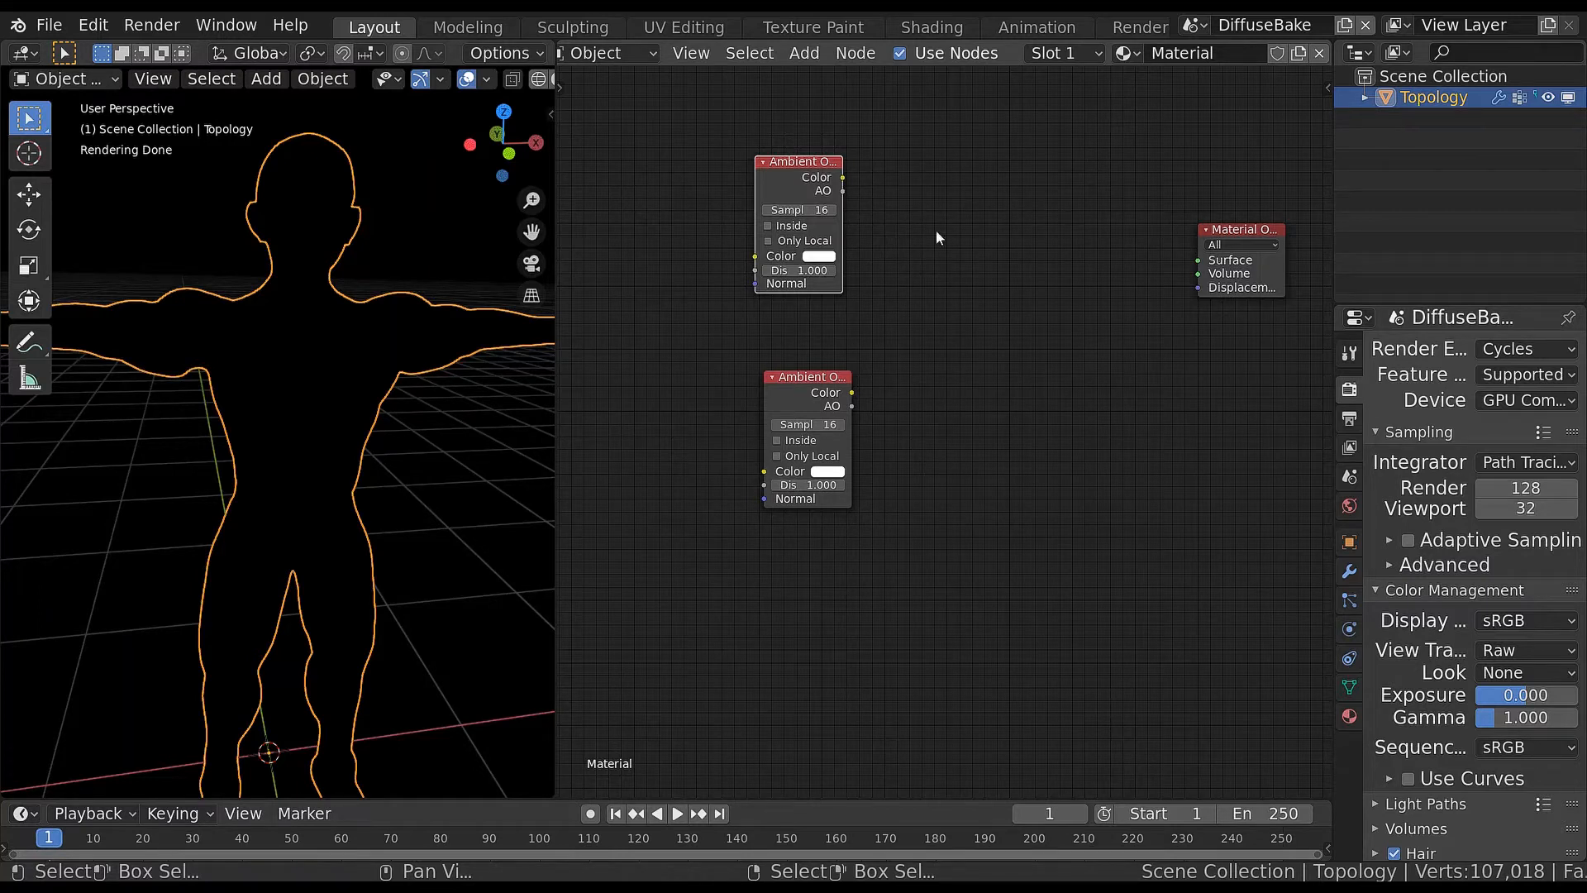
# Connect the upper Ambient Occlusion node's AO output to the Material Output's Surface and leave room between the two nodes
pyautogui.moveTo(1243, 229); pyautogui.dragTo(1078, 141)
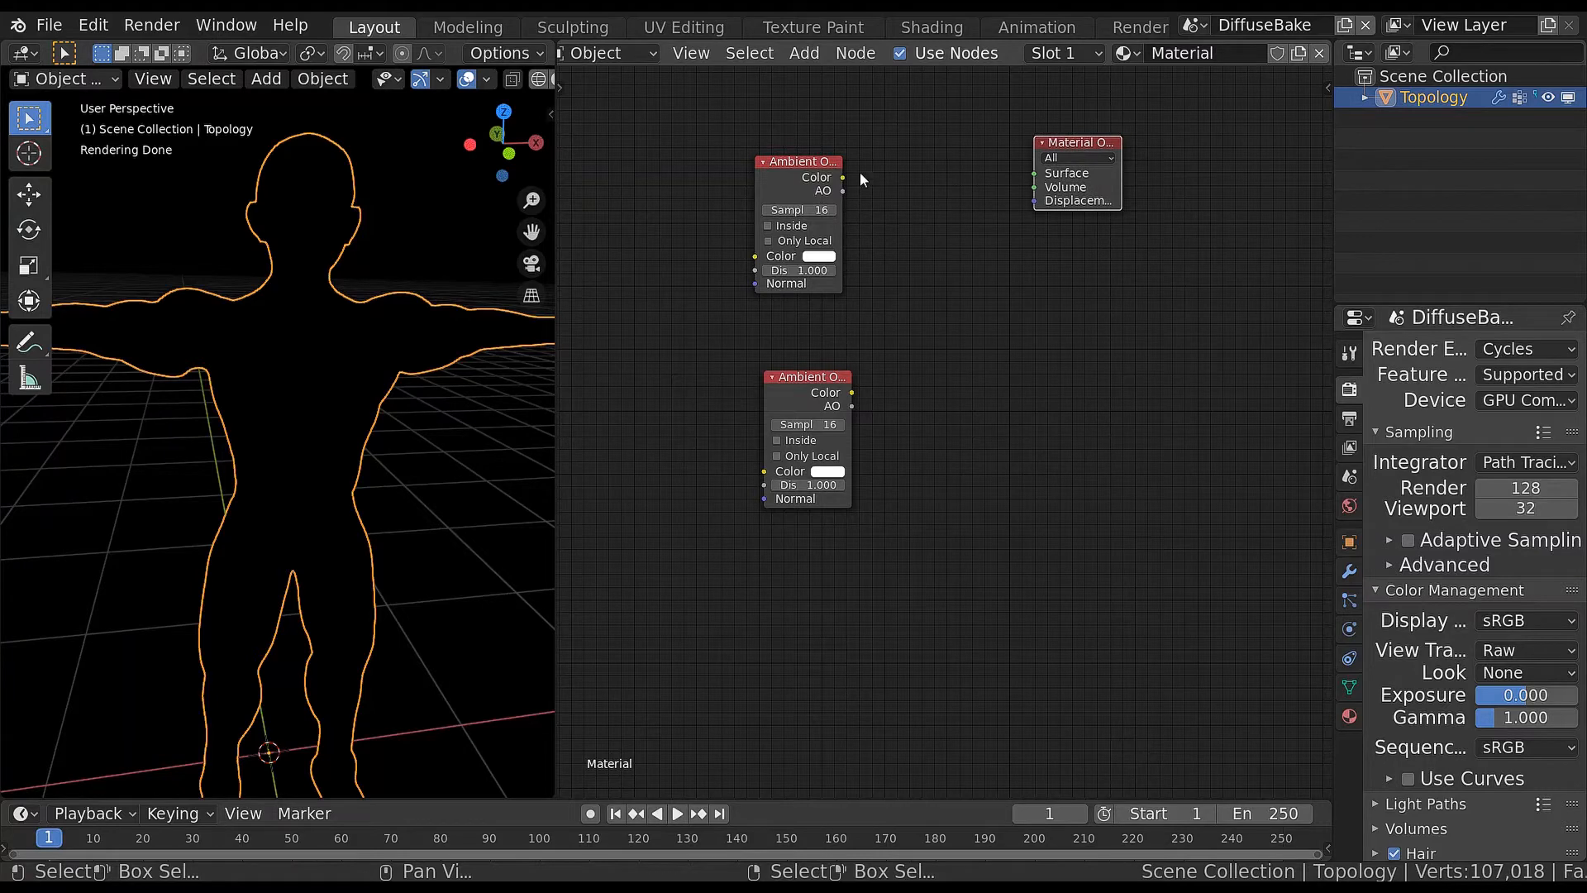
pyautogui.moveTo(843, 191); pyautogui.dragTo(1109, 148)
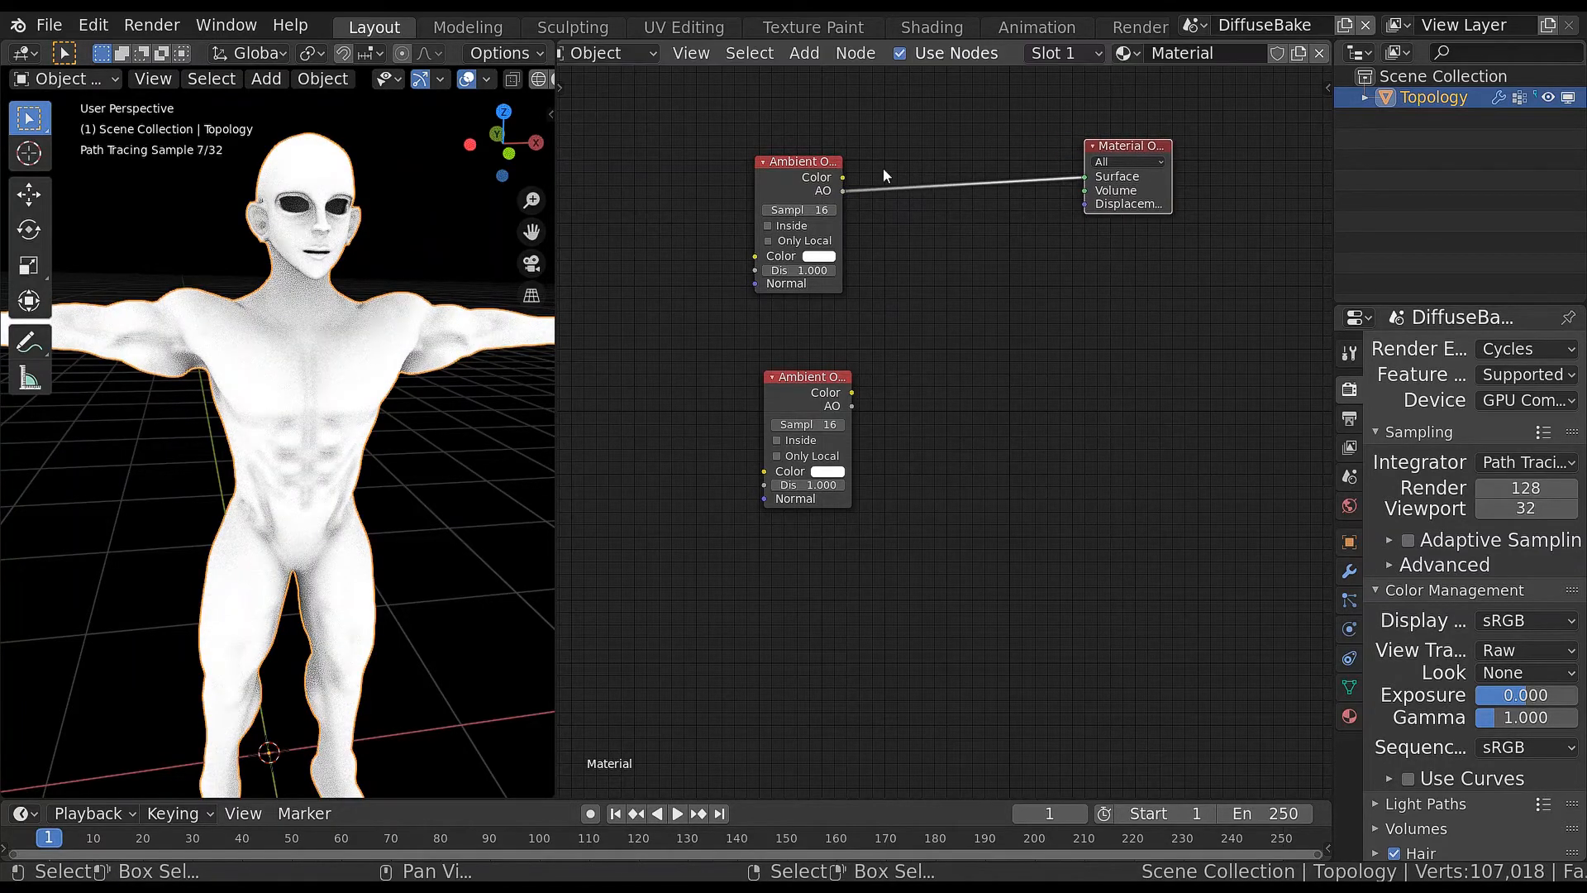
pyautogui.moveTo(839, 166); pyautogui.dragTo(779, 136)
pyautogui.hotkey('shift', 'a')
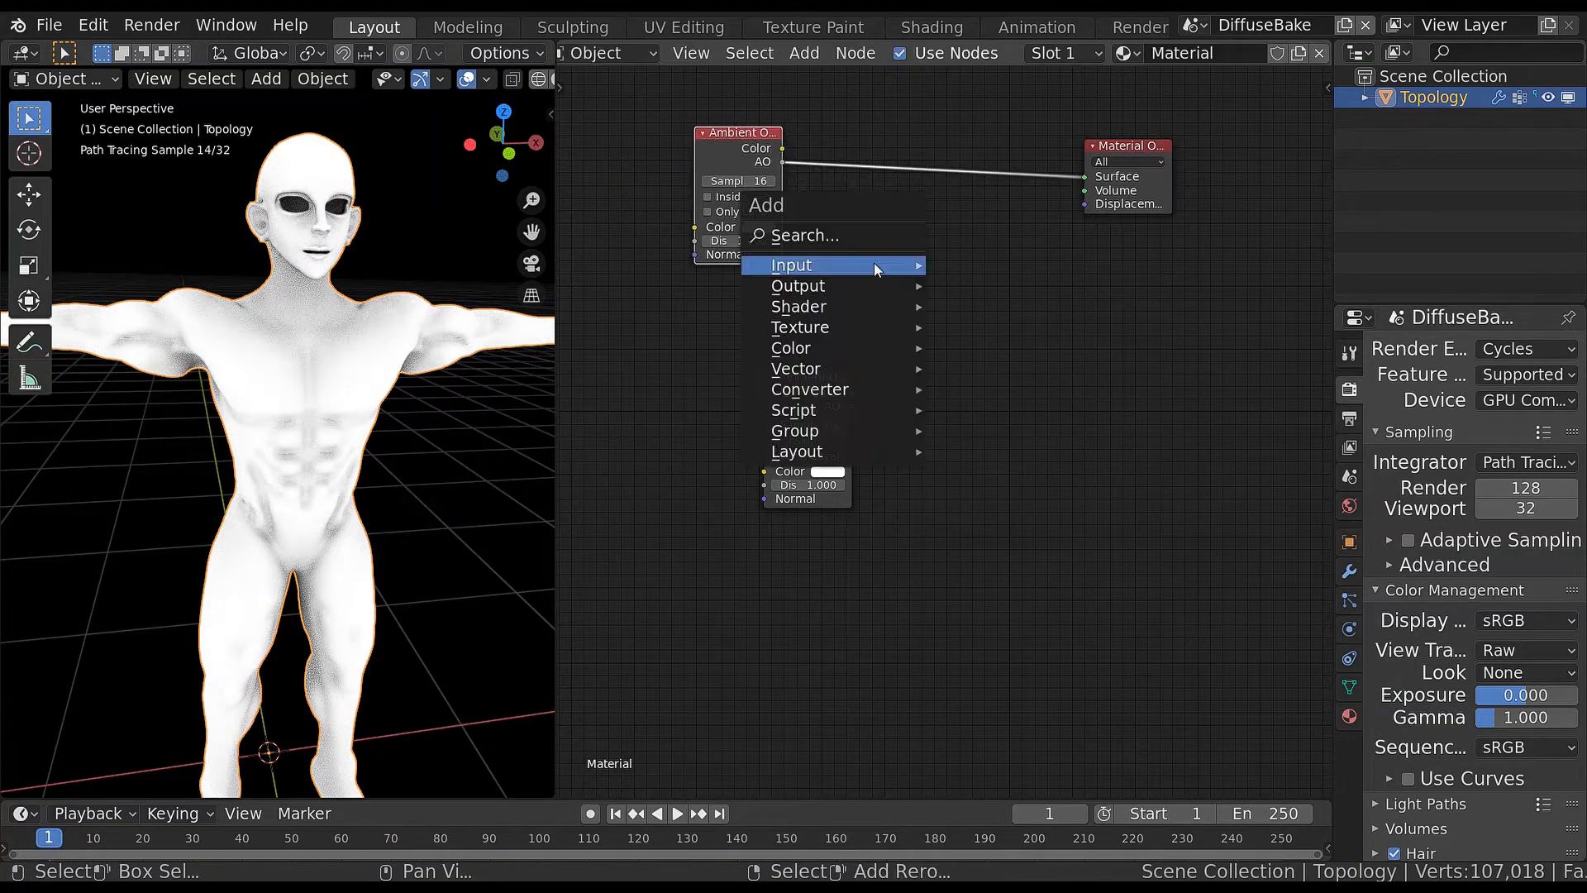
pyautogui.moveTo(852, 389)
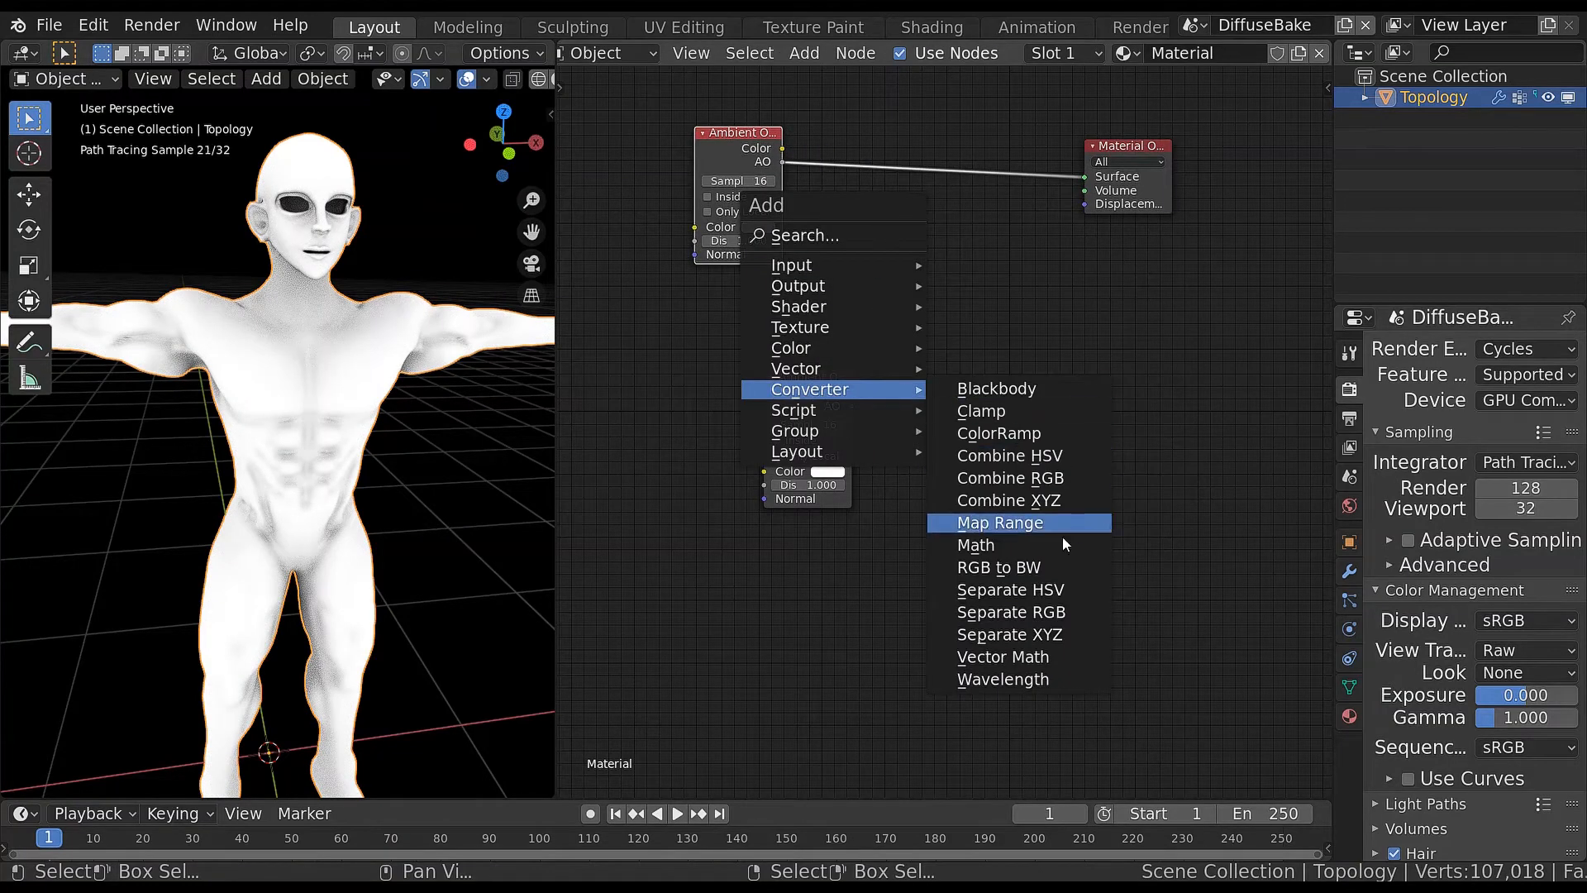
pyautogui.click(1048, 554)
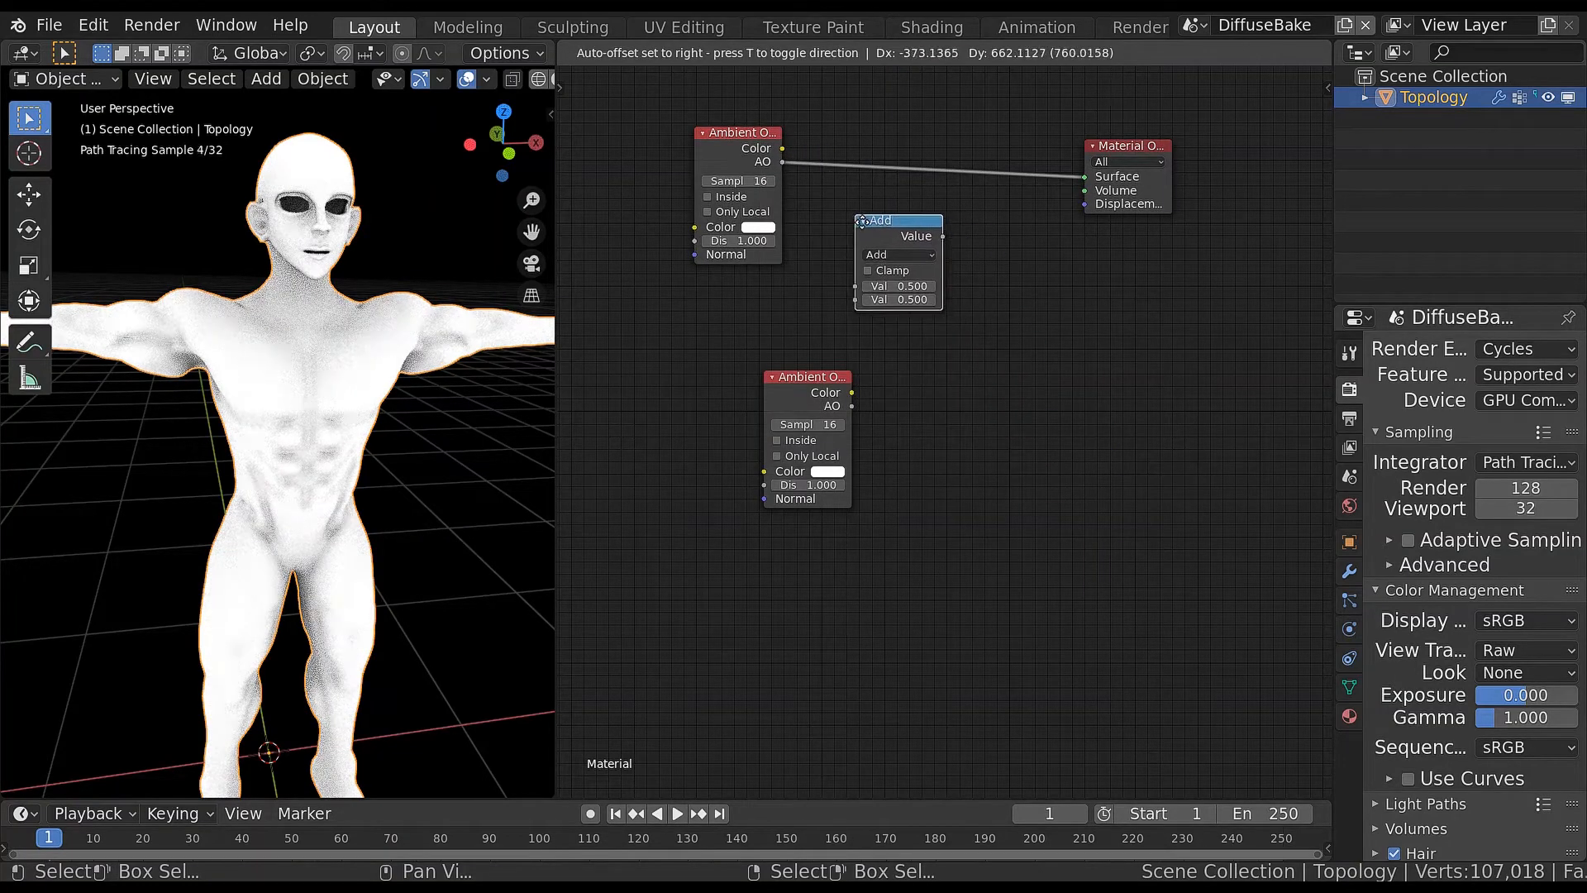
pyautogui.rightClick(856, 215)
# Insert a Math node on the link between Ambient Occlusion and Material Output and set its operation to Power
pyautogui.hotkey('shift', 'a')
pyautogui.moveTo(856, 220)
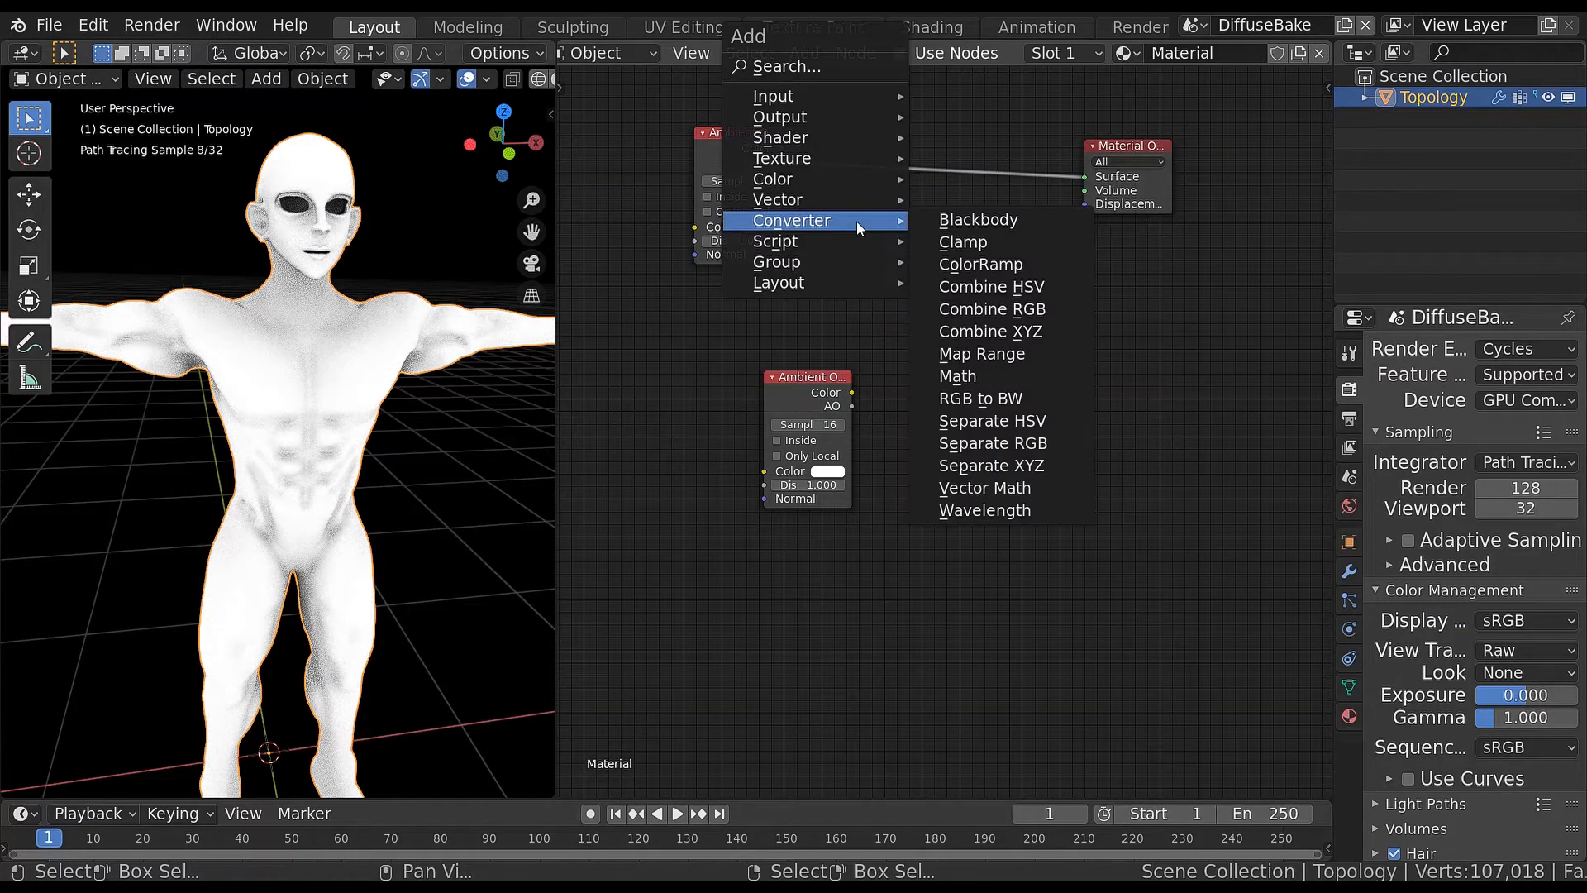
pyautogui.click(984, 374)
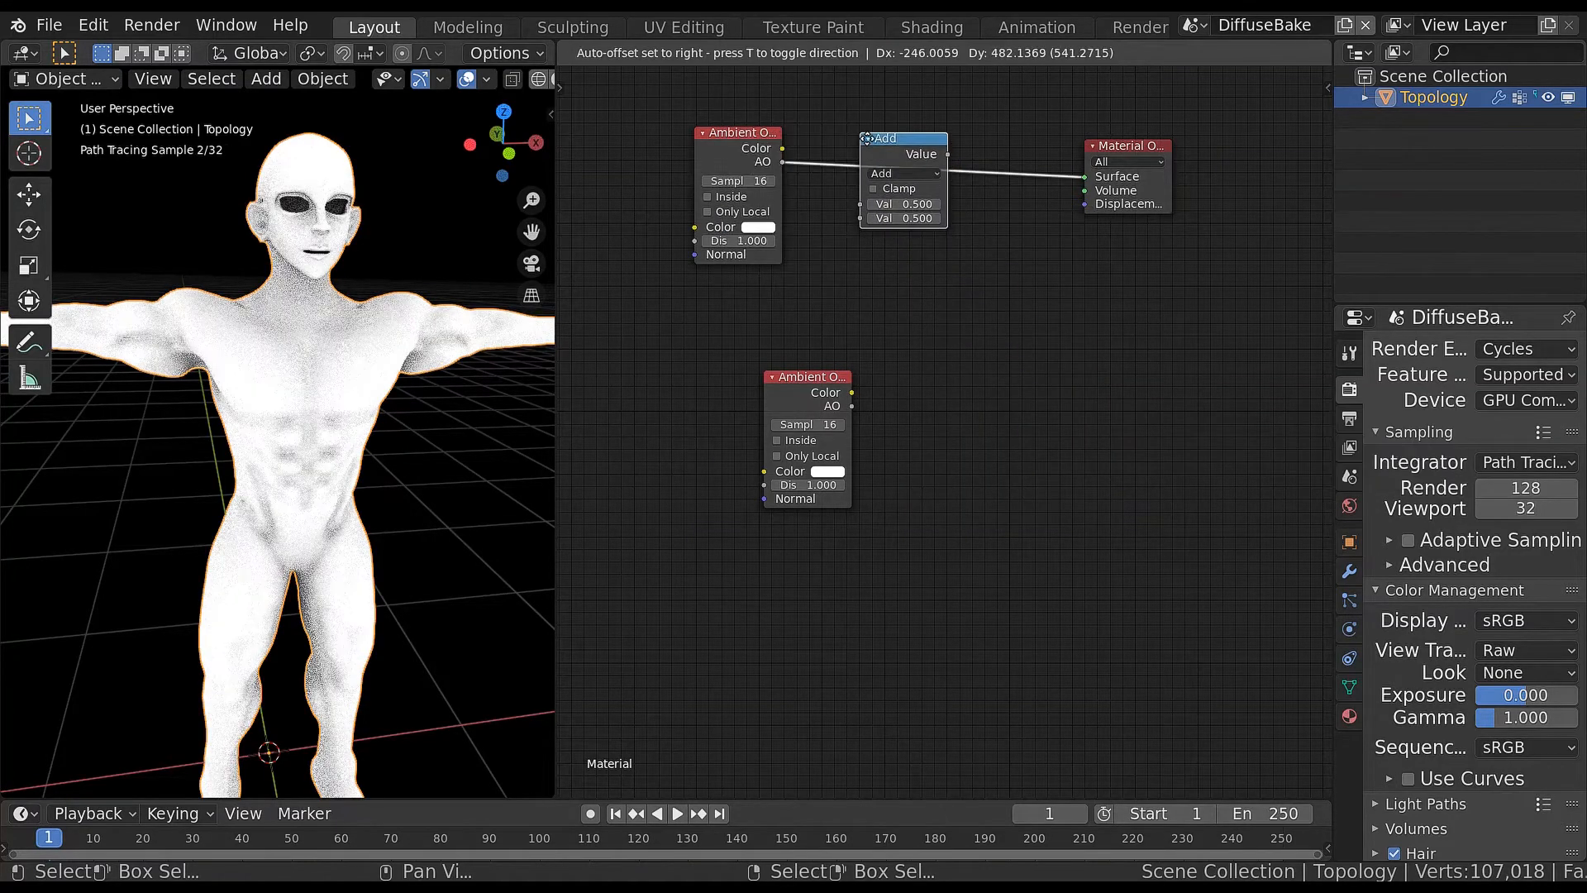
pyautogui.click(899, 161)
pyautogui.click(903, 162)
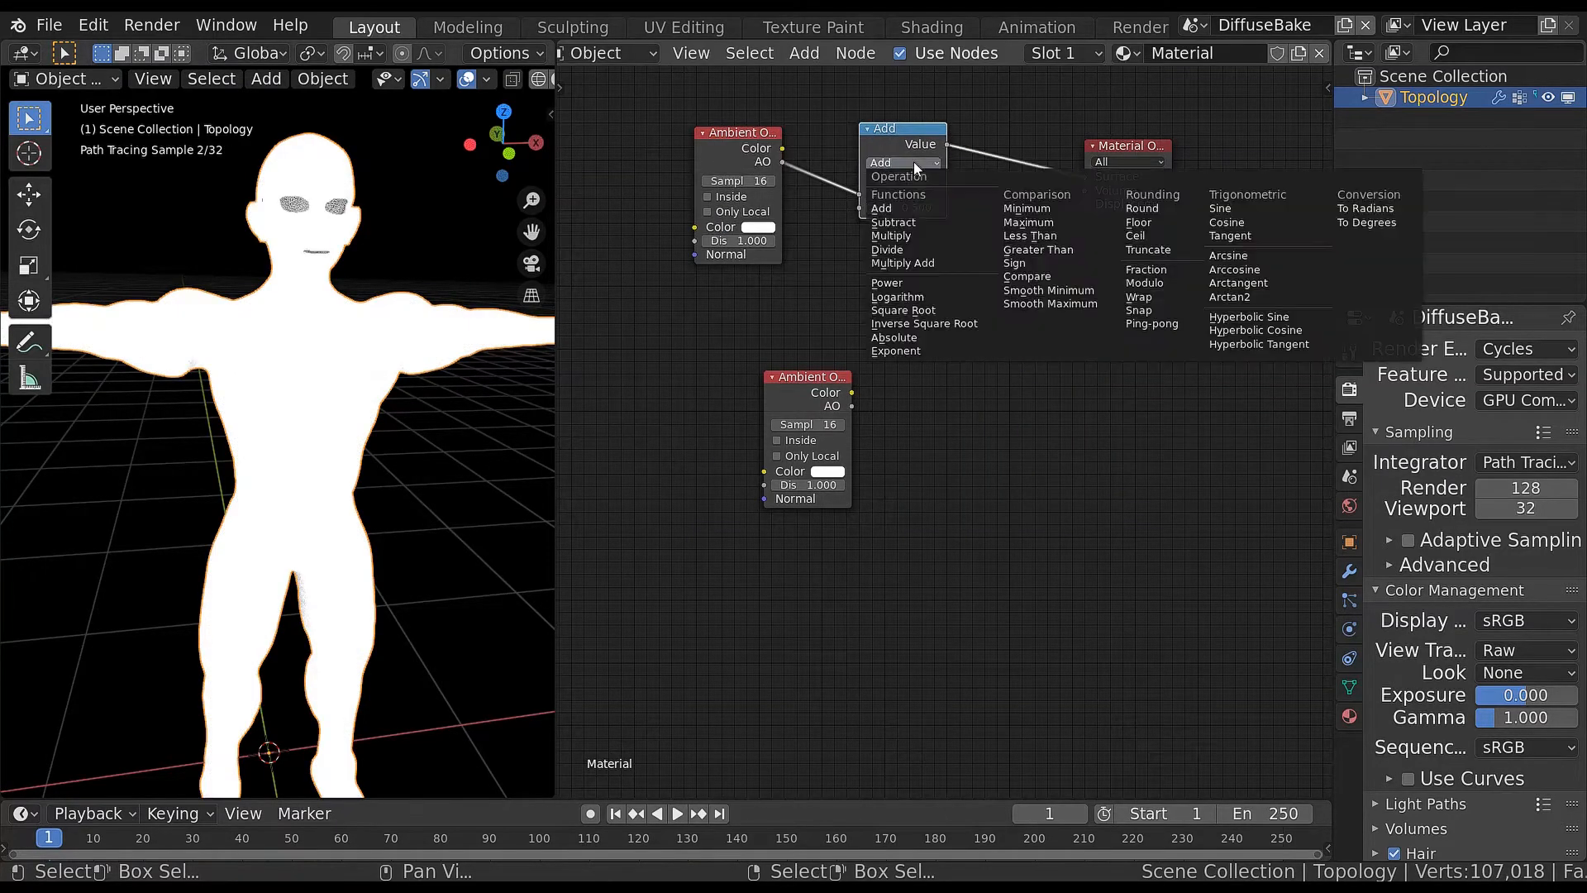
pyautogui.click(926, 283)
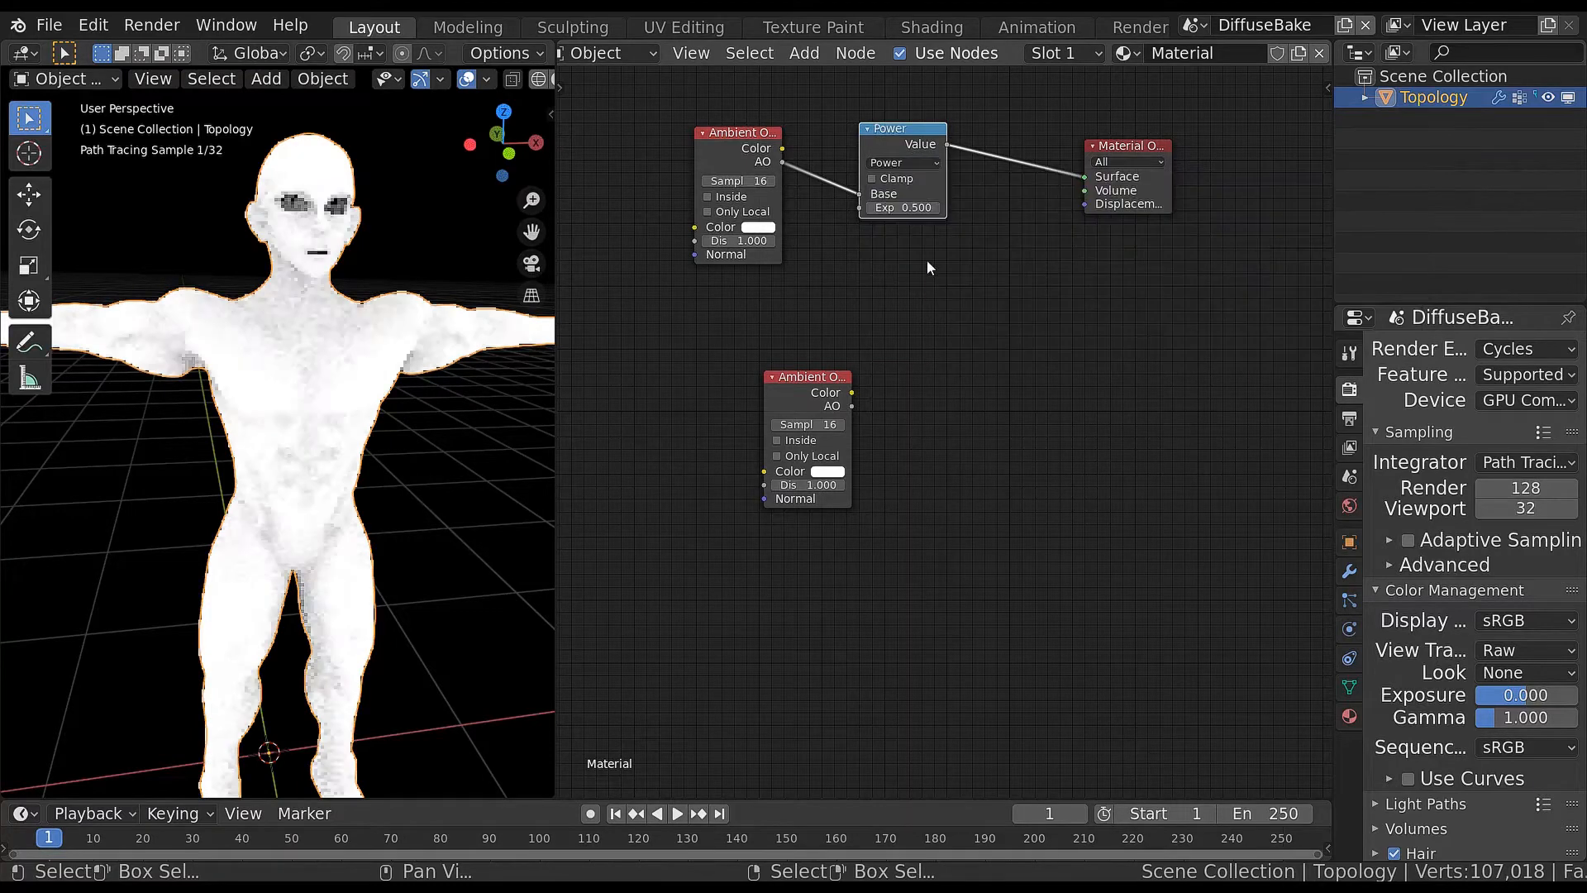
# Set the Power node's exponent to 5
pyautogui.click(907, 208)
pyautogui.write('5')
pyautogui.press('Return')
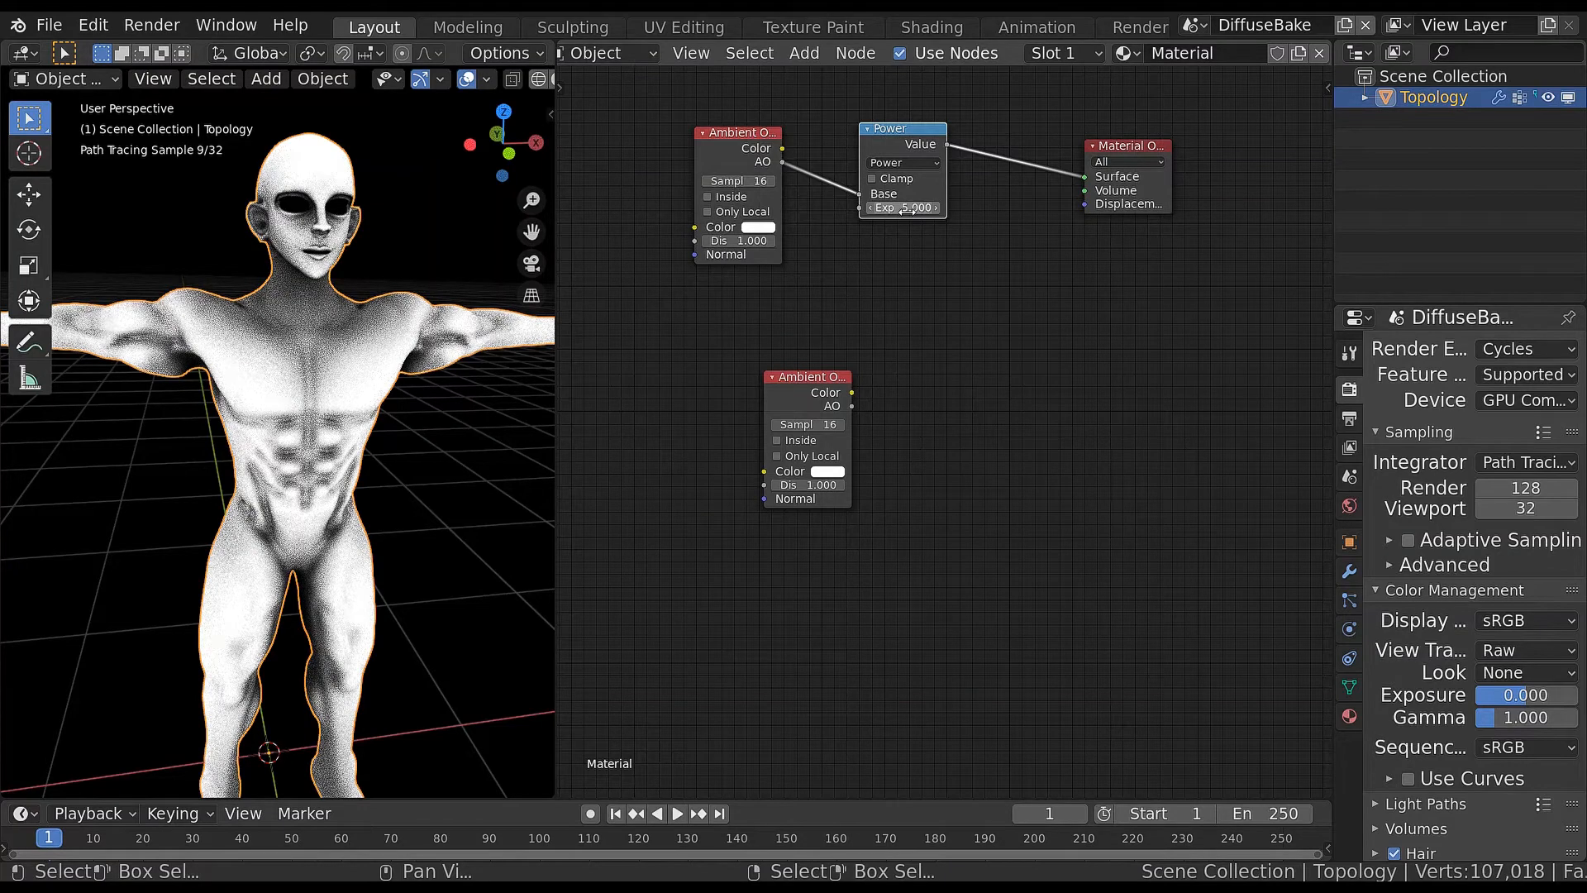
pyautogui.click(907, 209)
pyautogui.press('Return')
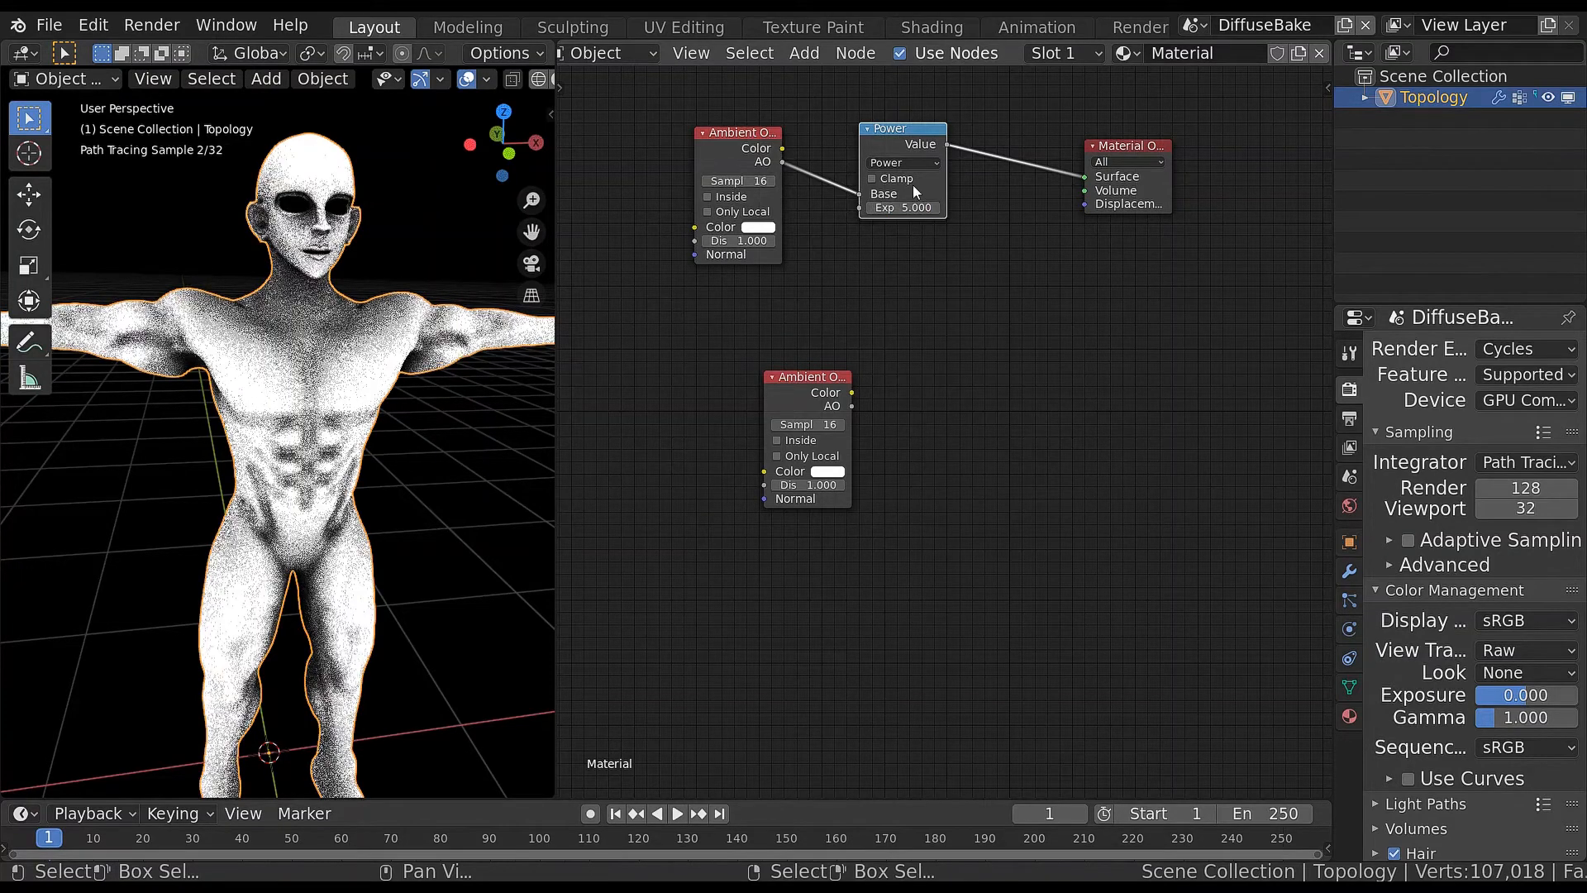
# Rearrange the nodes into a compact upper row with the second Ambient Occlusion node aligned beneath the first
pyautogui.moveTo(888, 145); pyautogui.dragTo(849, 145)
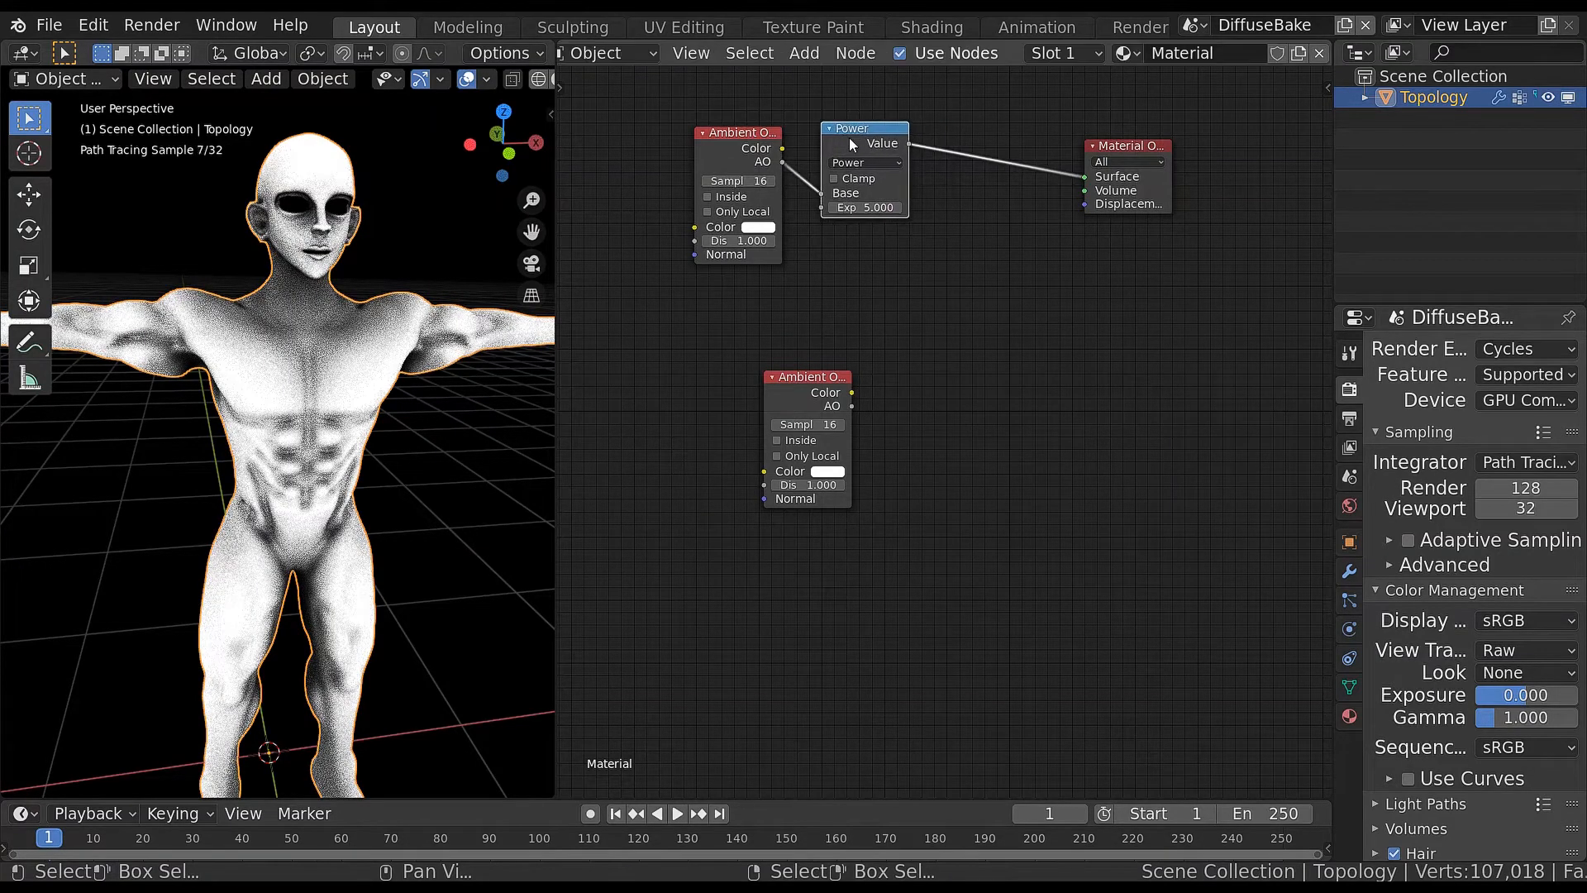
pyautogui.click(712, 152)
pyautogui.moveTo(712, 153); pyautogui.dragTo(627, 167)
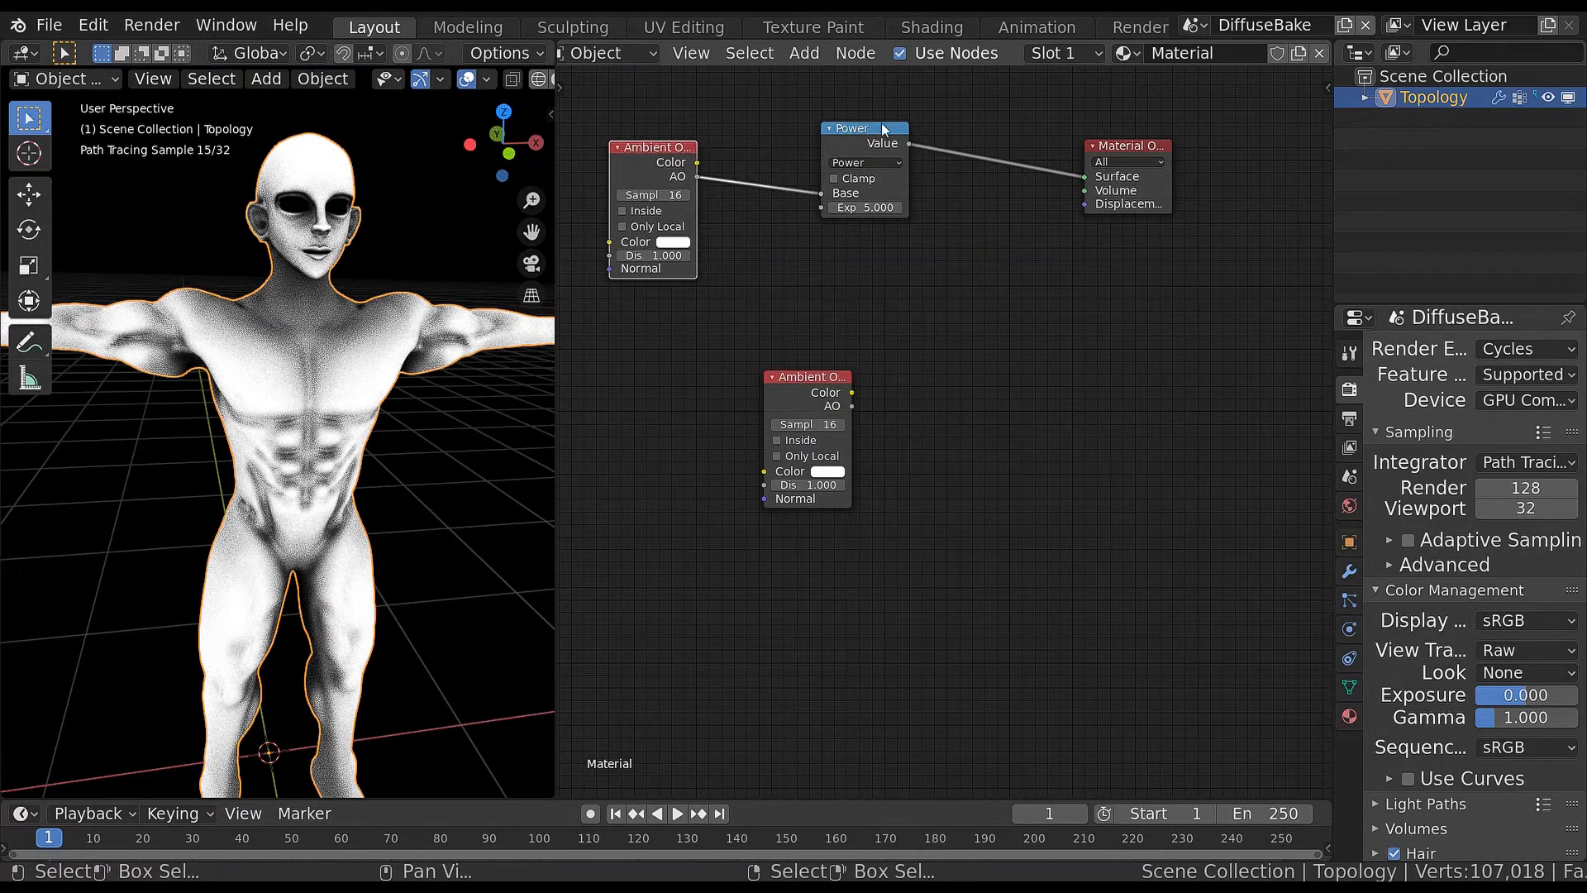
pyautogui.moveTo(848, 131); pyautogui.dragTo(790, 123)
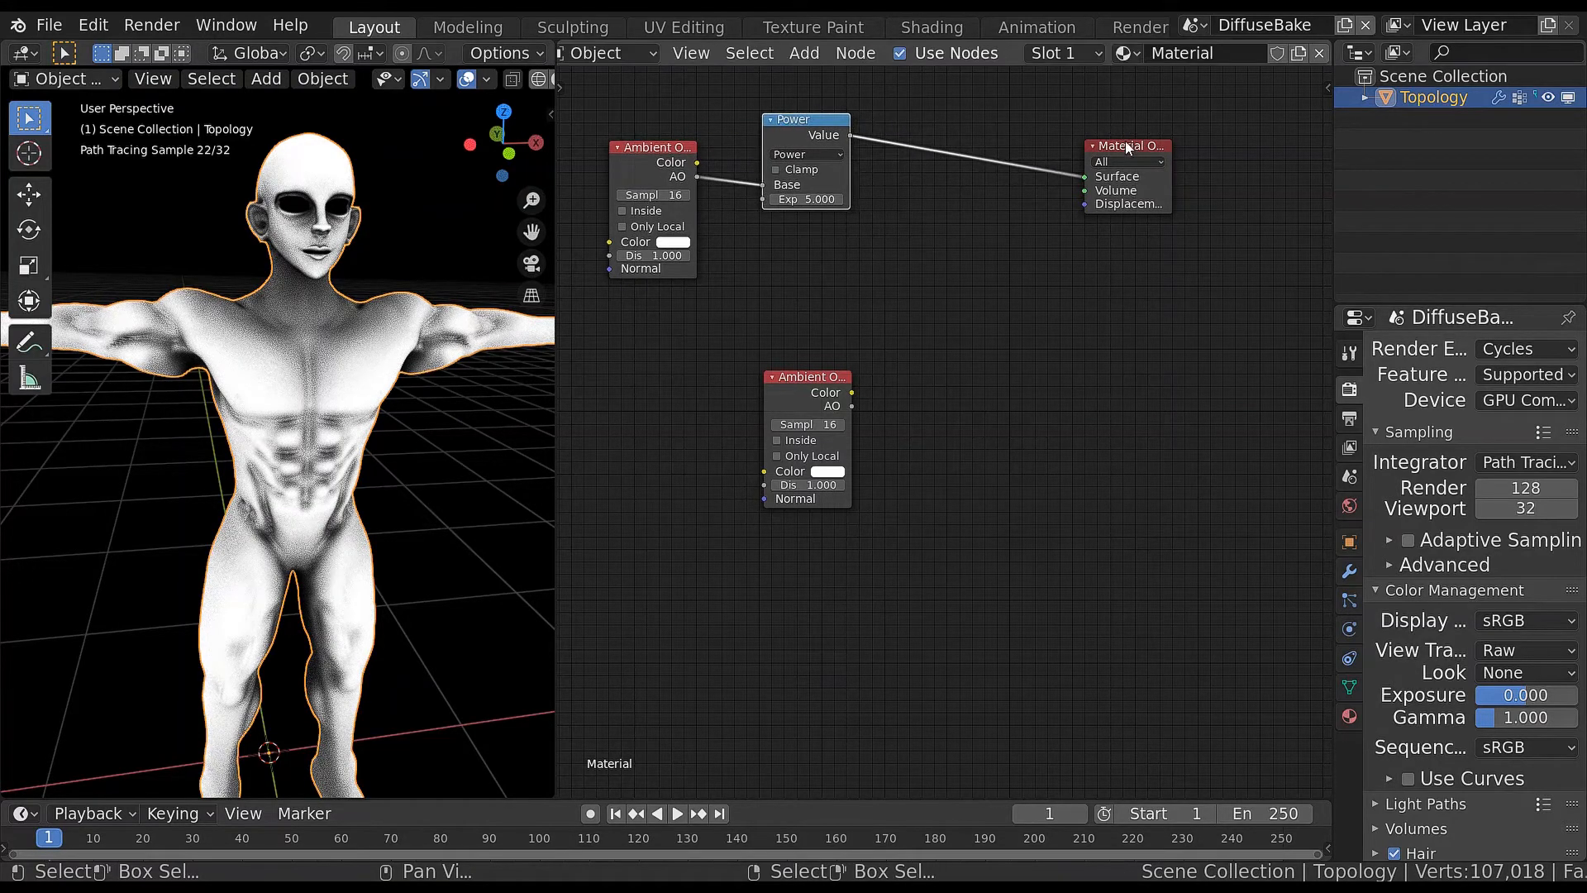
pyautogui.moveTo(1127, 148); pyautogui.dragTo(1005, 137)
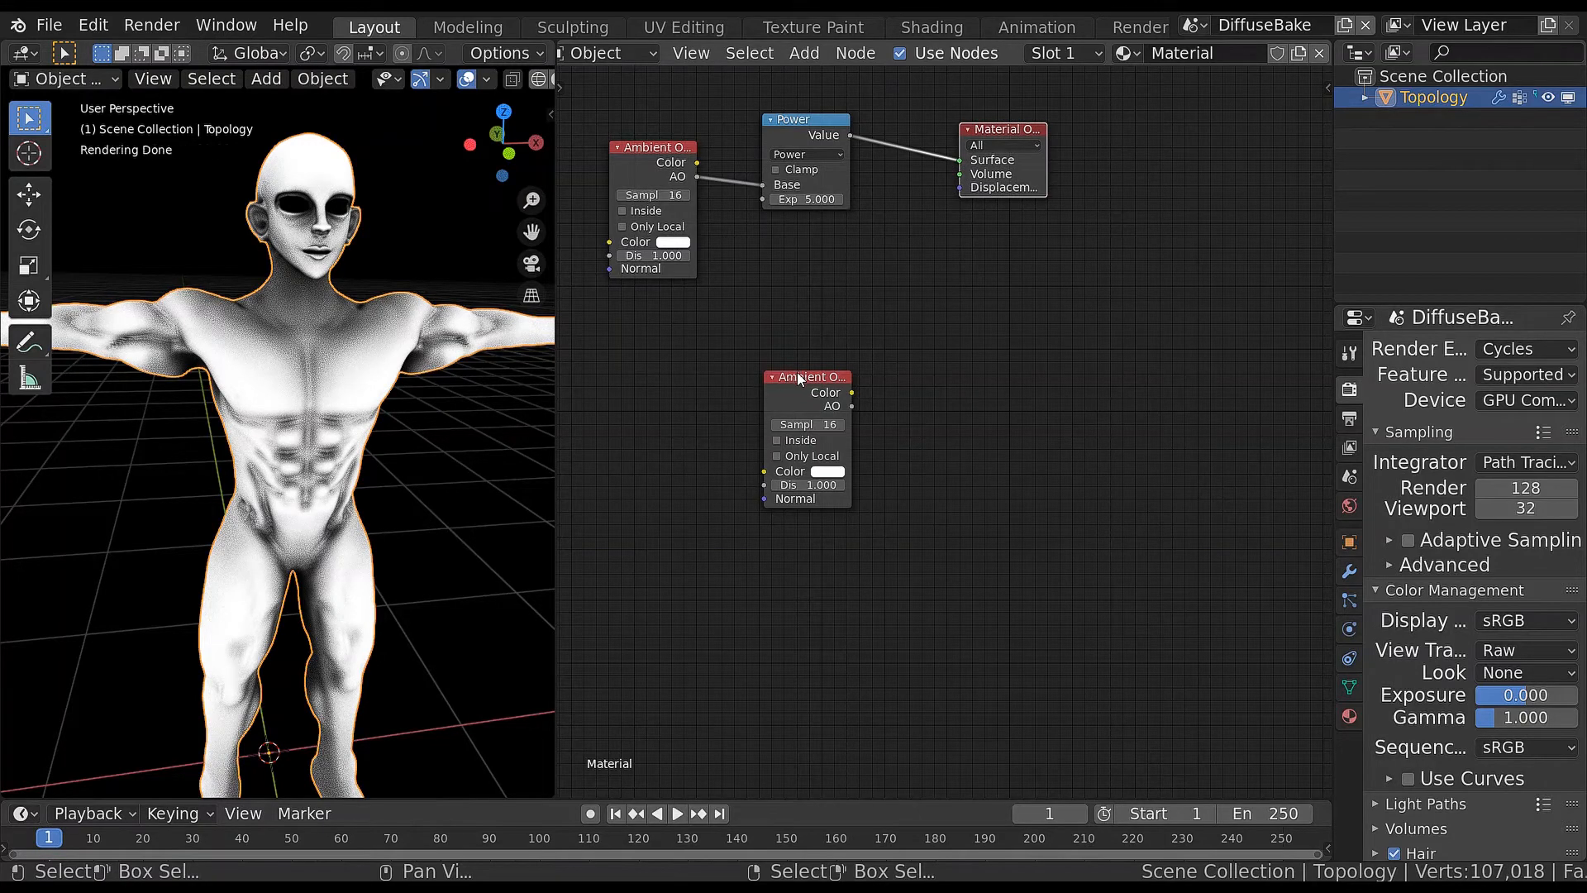
pyautogui.moveTo(825, 392); pyautogui.dragTo(668, 377)
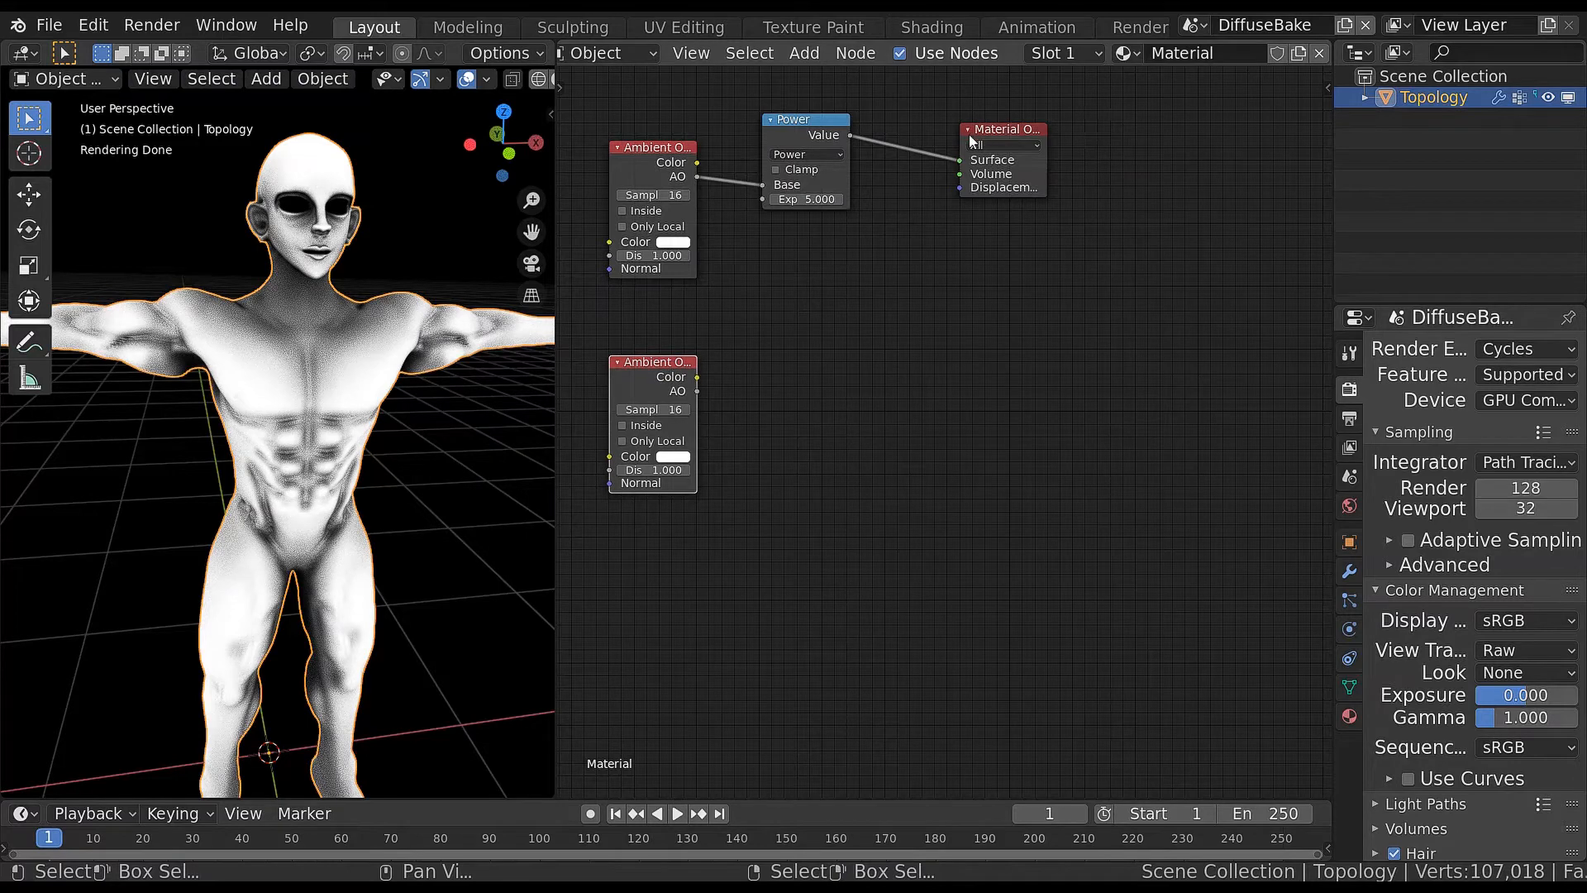
# Duplicate the Material Output below the original, connect the lower Ambient Occlusion's AO output to its Surface and make it the active output
pyautogui.hotkey('shift', 'd')
pyautogui.click(1002, 349)
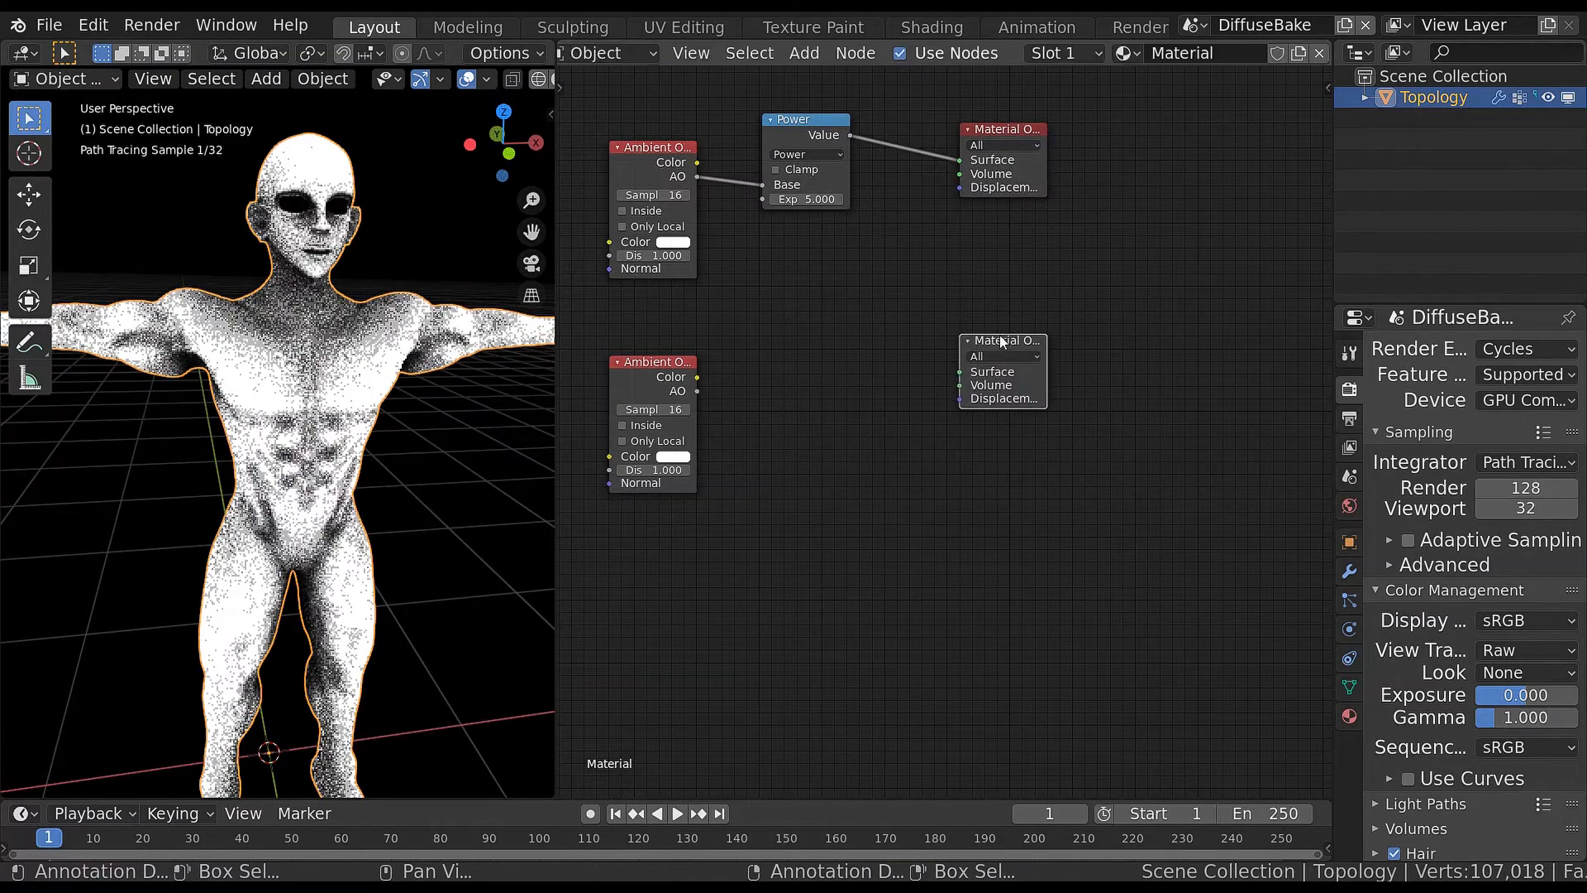
pyautogui.moveTo(698, 391); pyautogui.dragTo(961, 372)
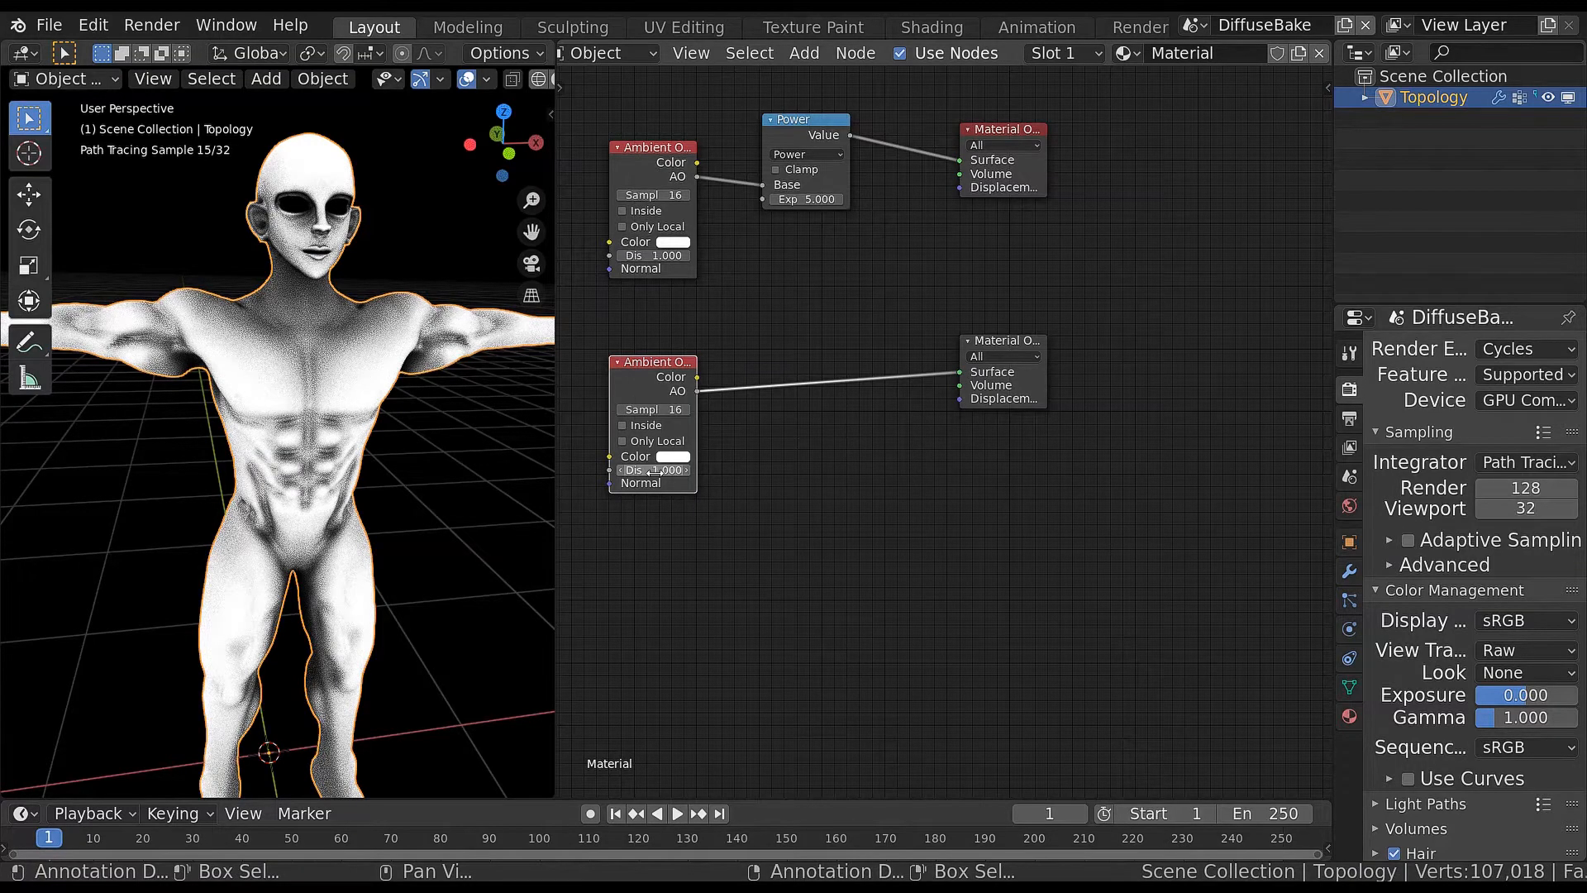
pyautogui.click(1006, 329)
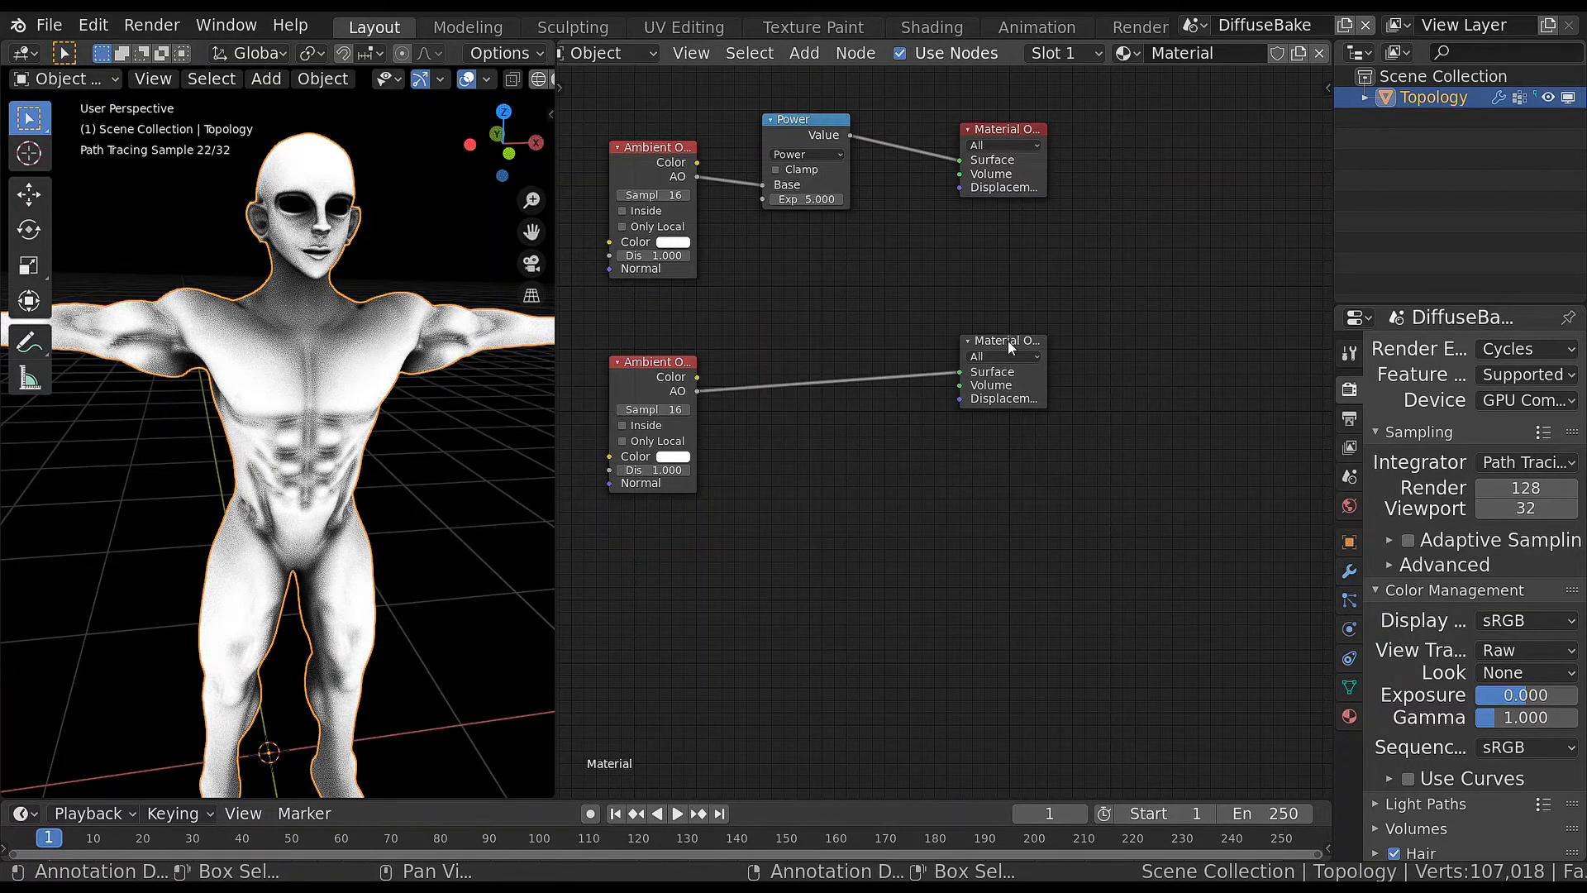
pyautogui.click(1009, 341)
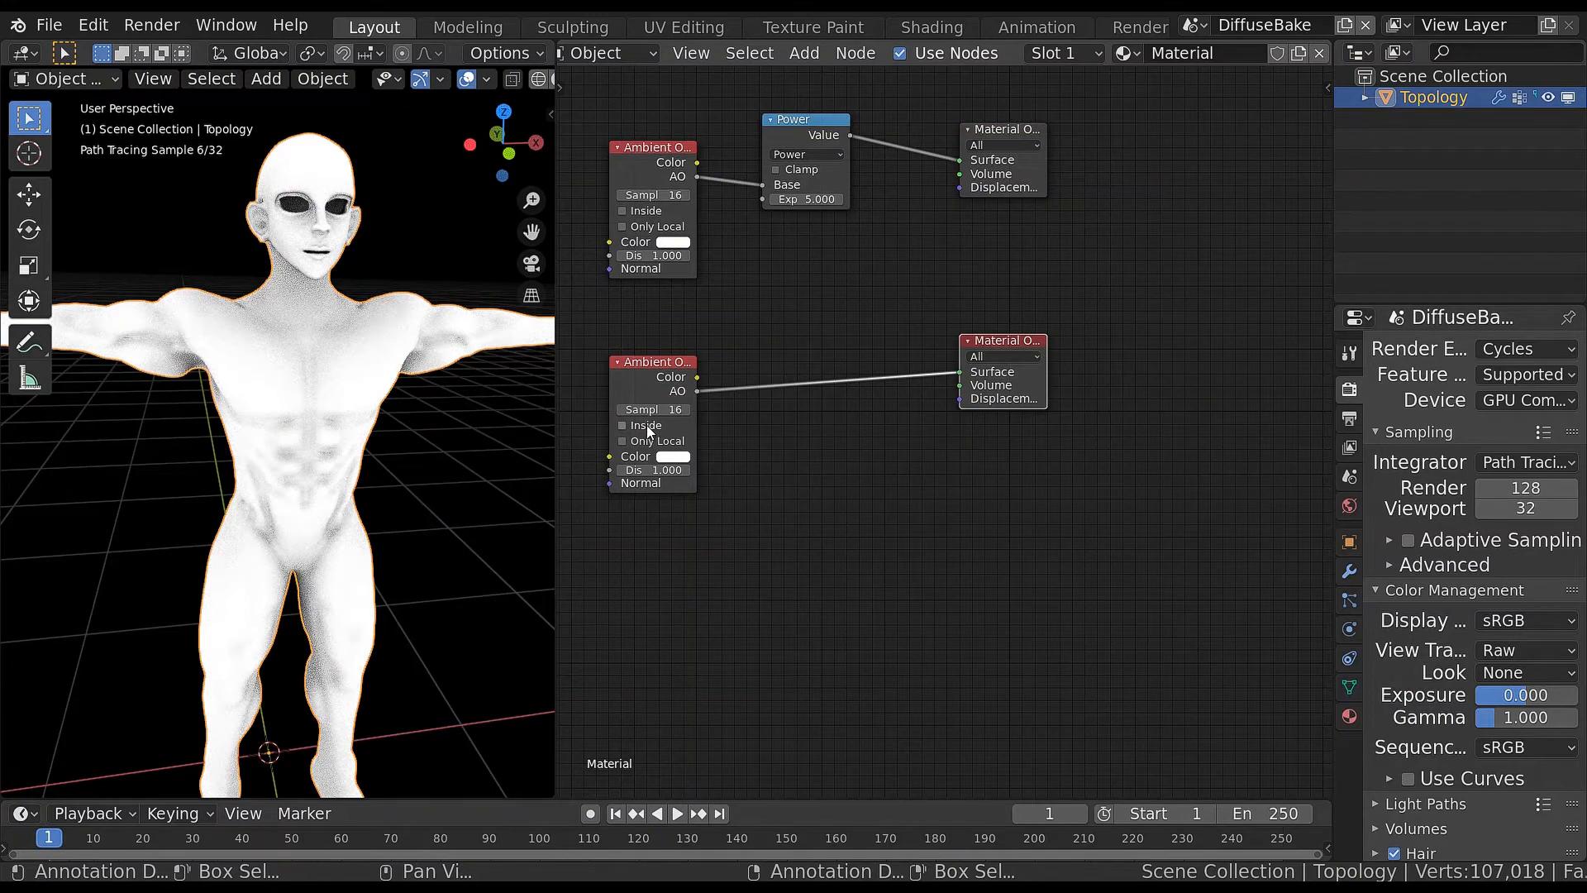
# Enable Inside on the lower Ambient Occlusion node and set its Distance to 0.1
pyautogui.click(647, 427)
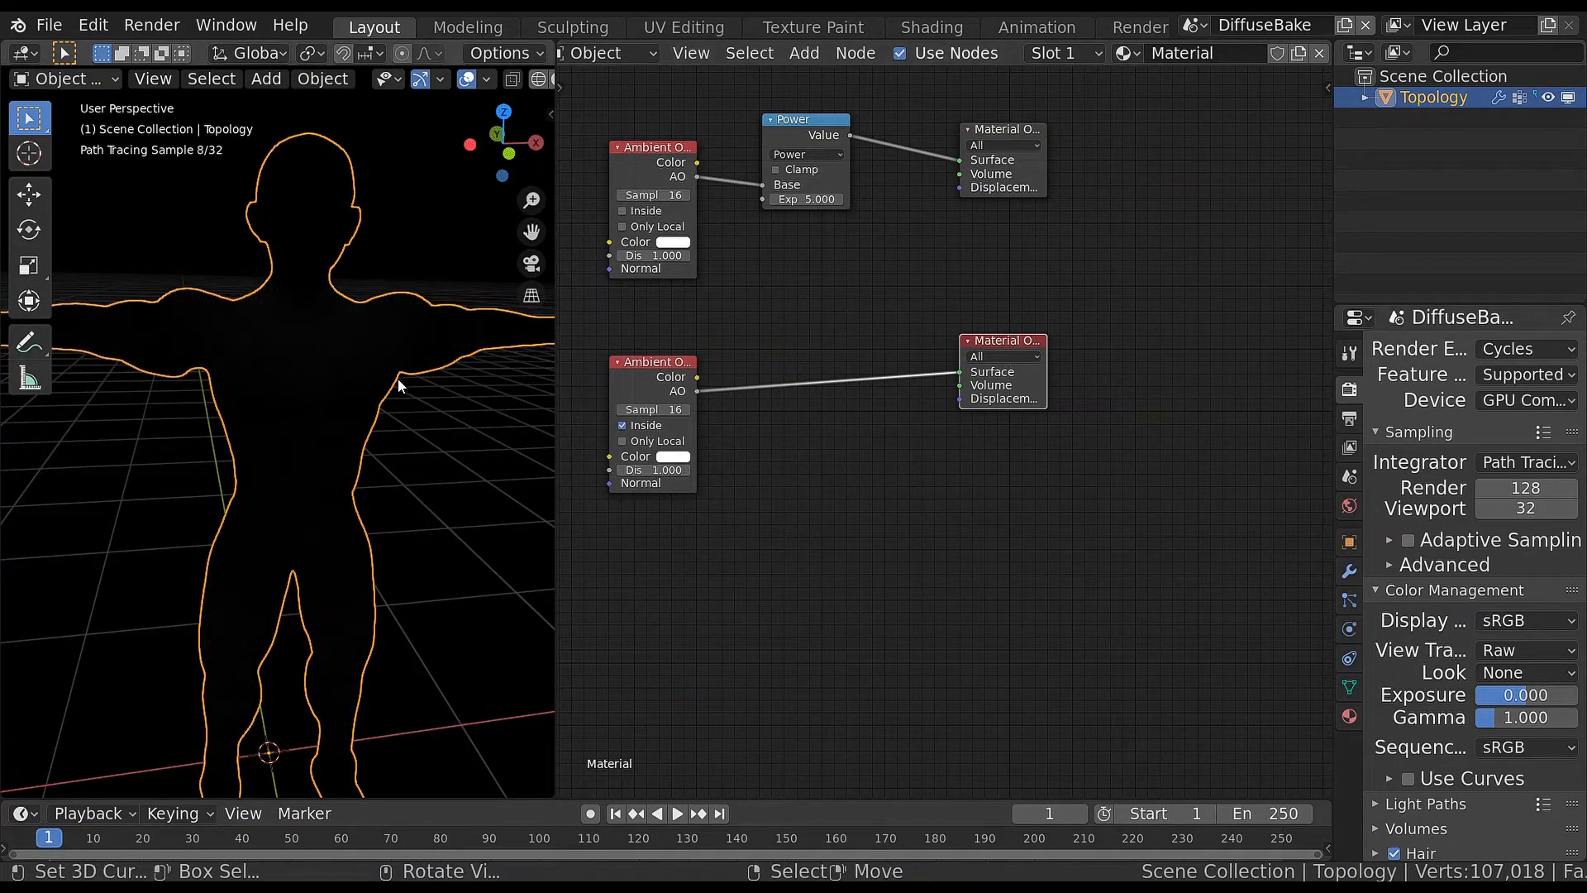
pyautogui.click(667, 471)
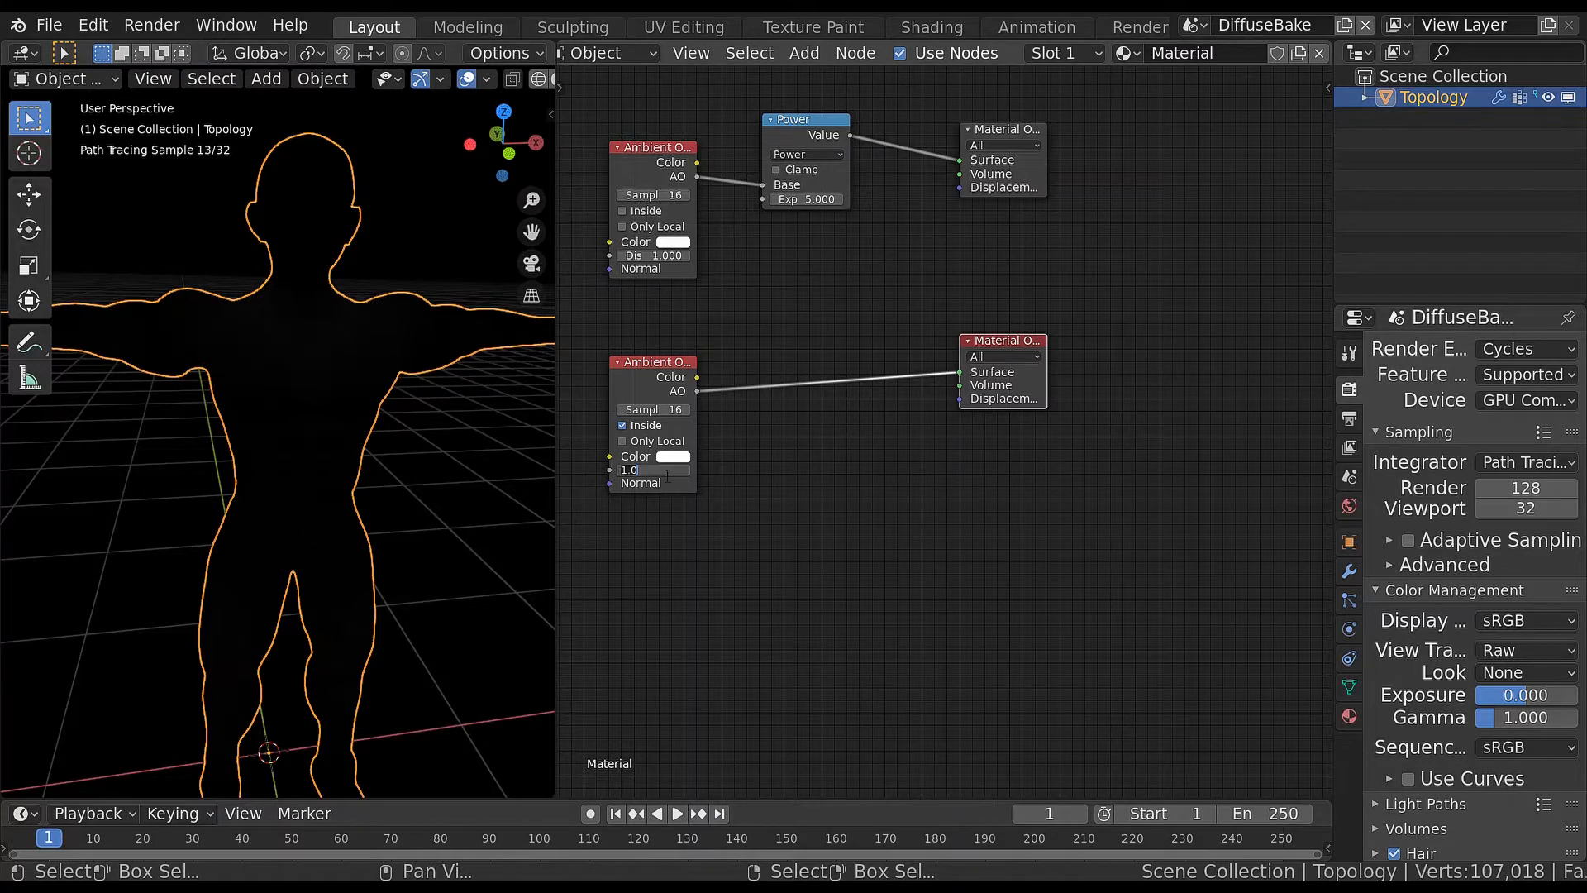
pyautogui.write('0.15')
pyautogui.press('Return')
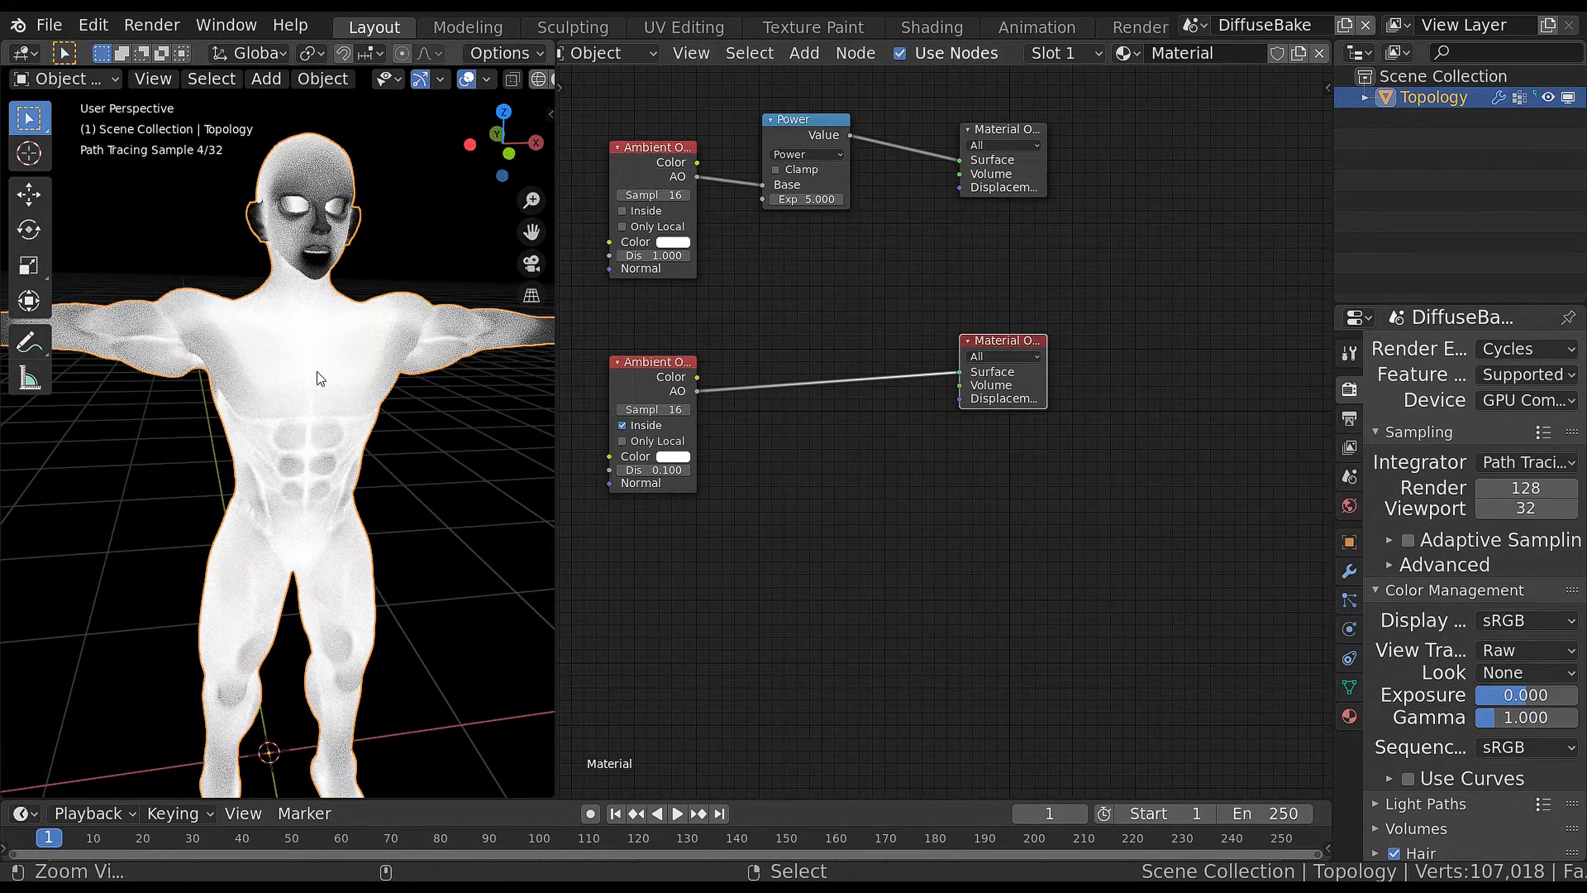
# Set the lower Ambient Occlusion node's Distance to 0.05 and move the node up closer to the first one
pyautogui.moveTo(299, 434); pyautogui.dragTo(296, 357, button='middle')
pyautogui.keyDown('alt'); pyautogui.moveTo(295, 357); pyautogui.dragTo(304, 359); pyautogui.keyUp('alt')
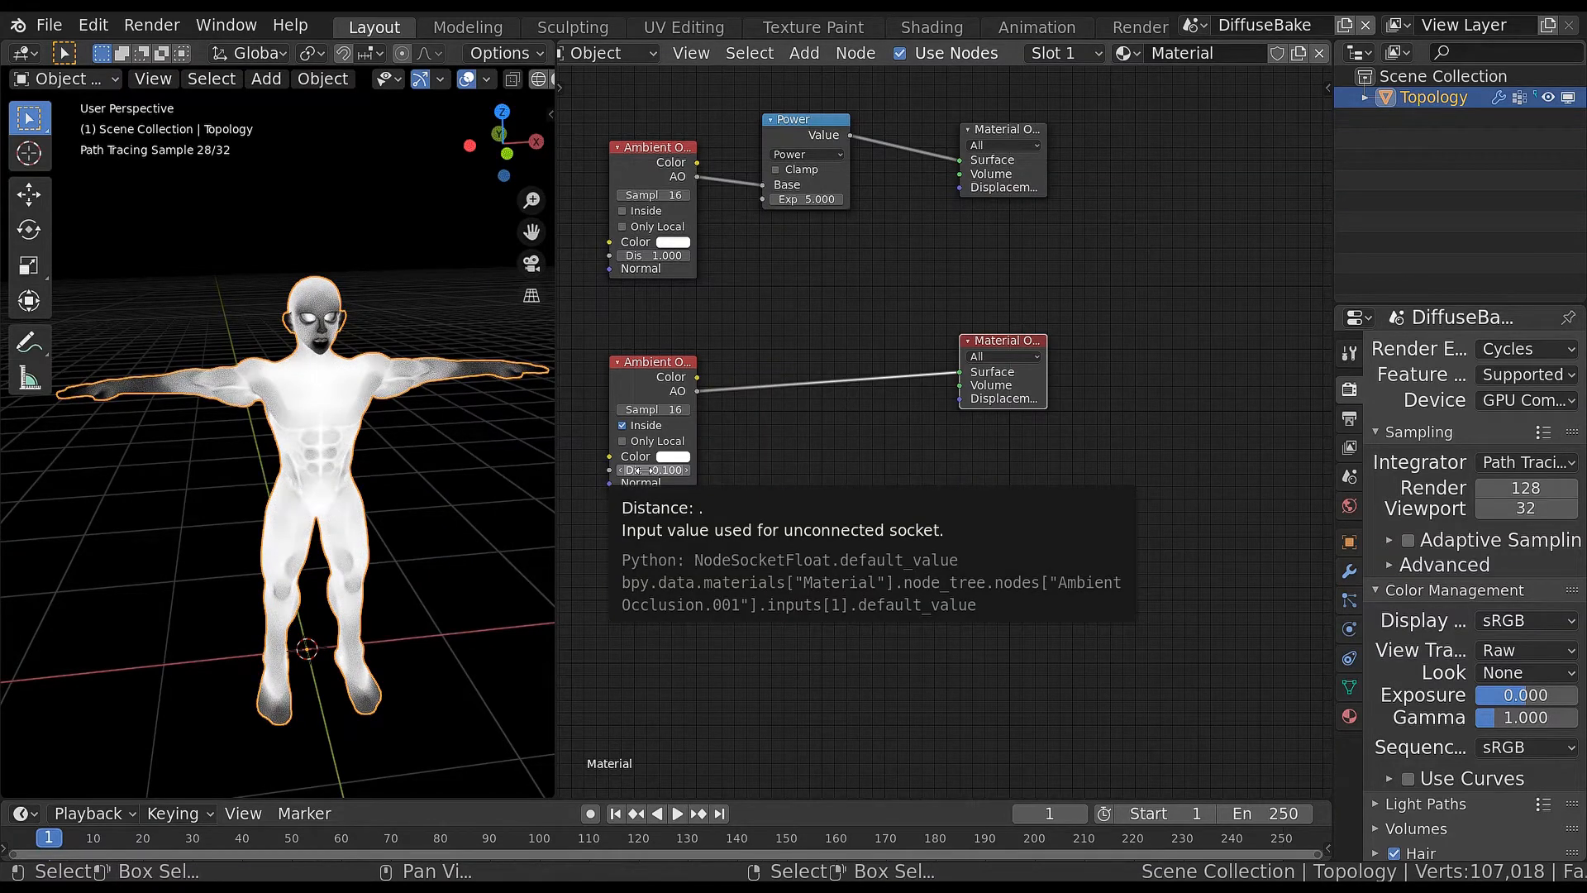
pyautogui.click(643, 470)
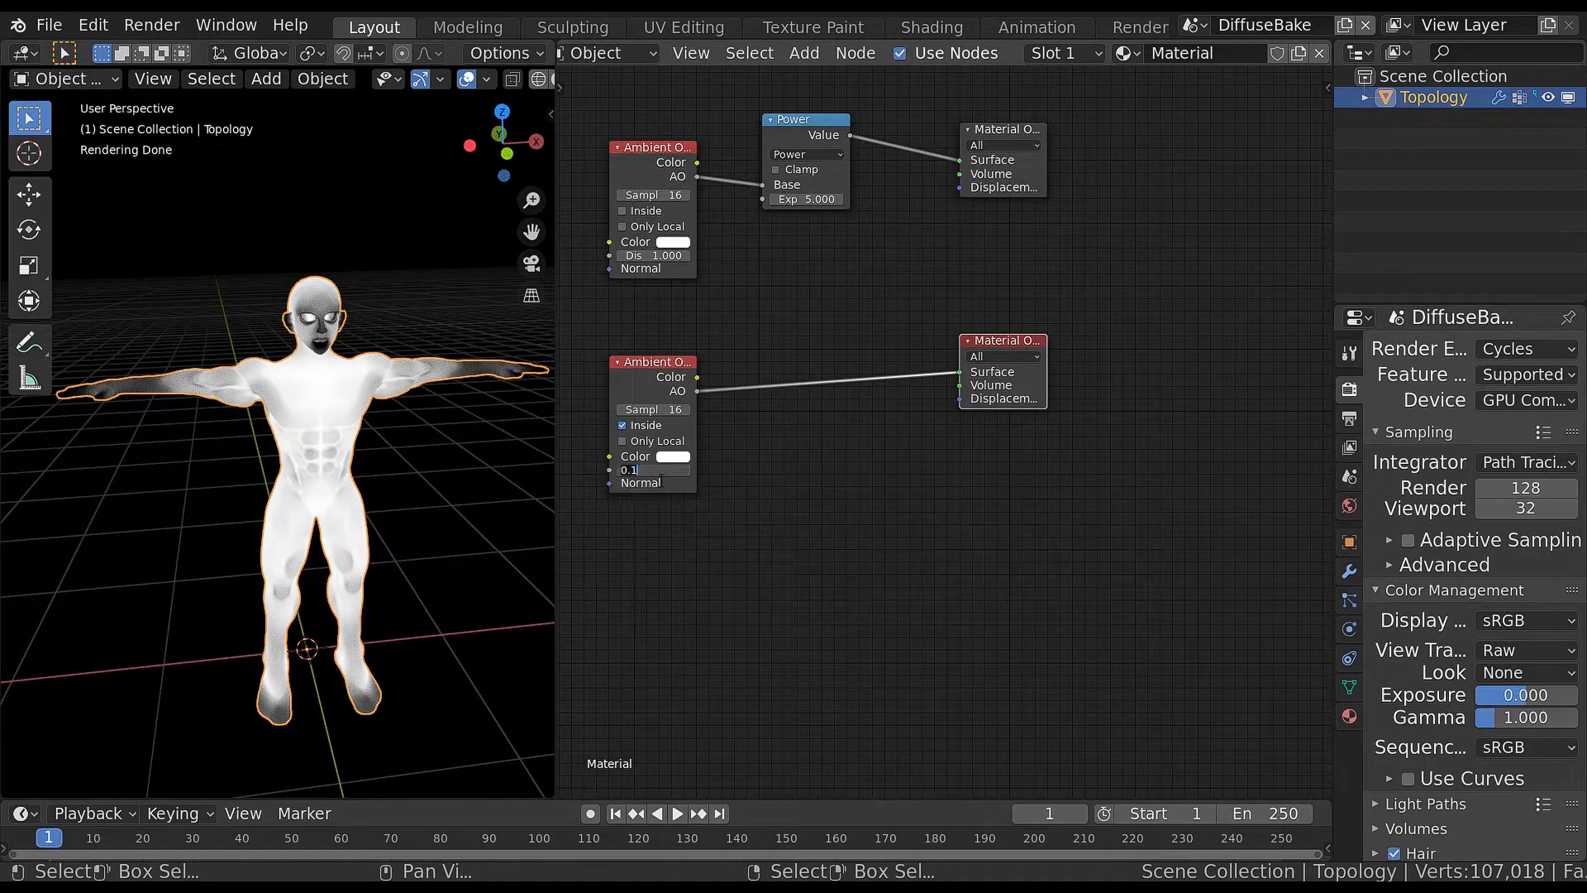
pyautogui.press('BackSpace')
pyautogui.write('.05')
pyautogui.press('Return')
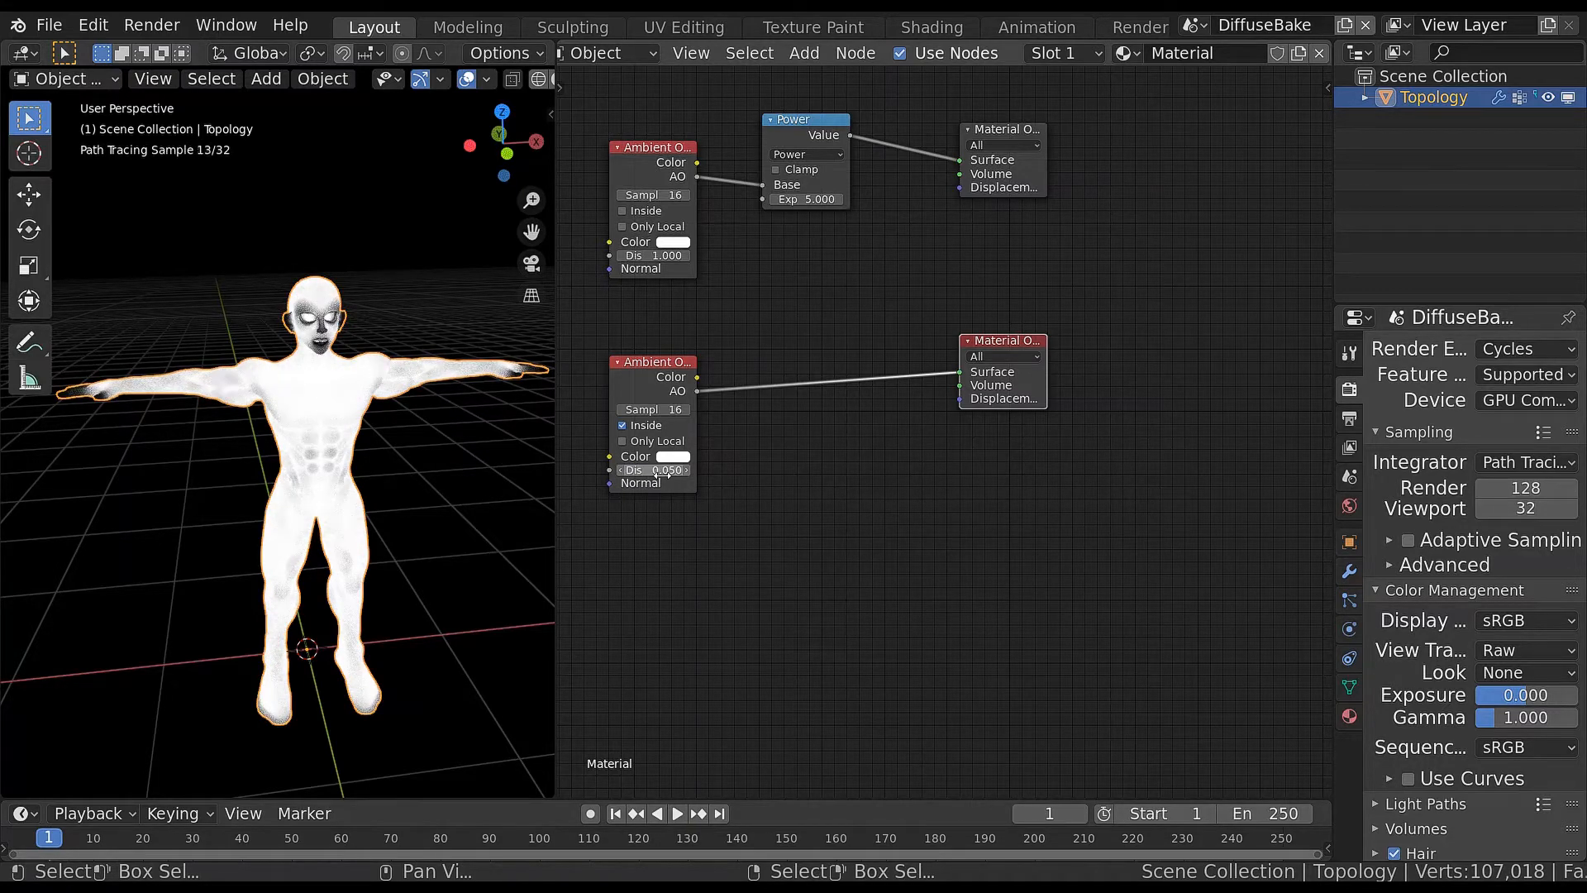
pyautogui.moveTo(648, 375); pyautogui.dragTo(645, 331)
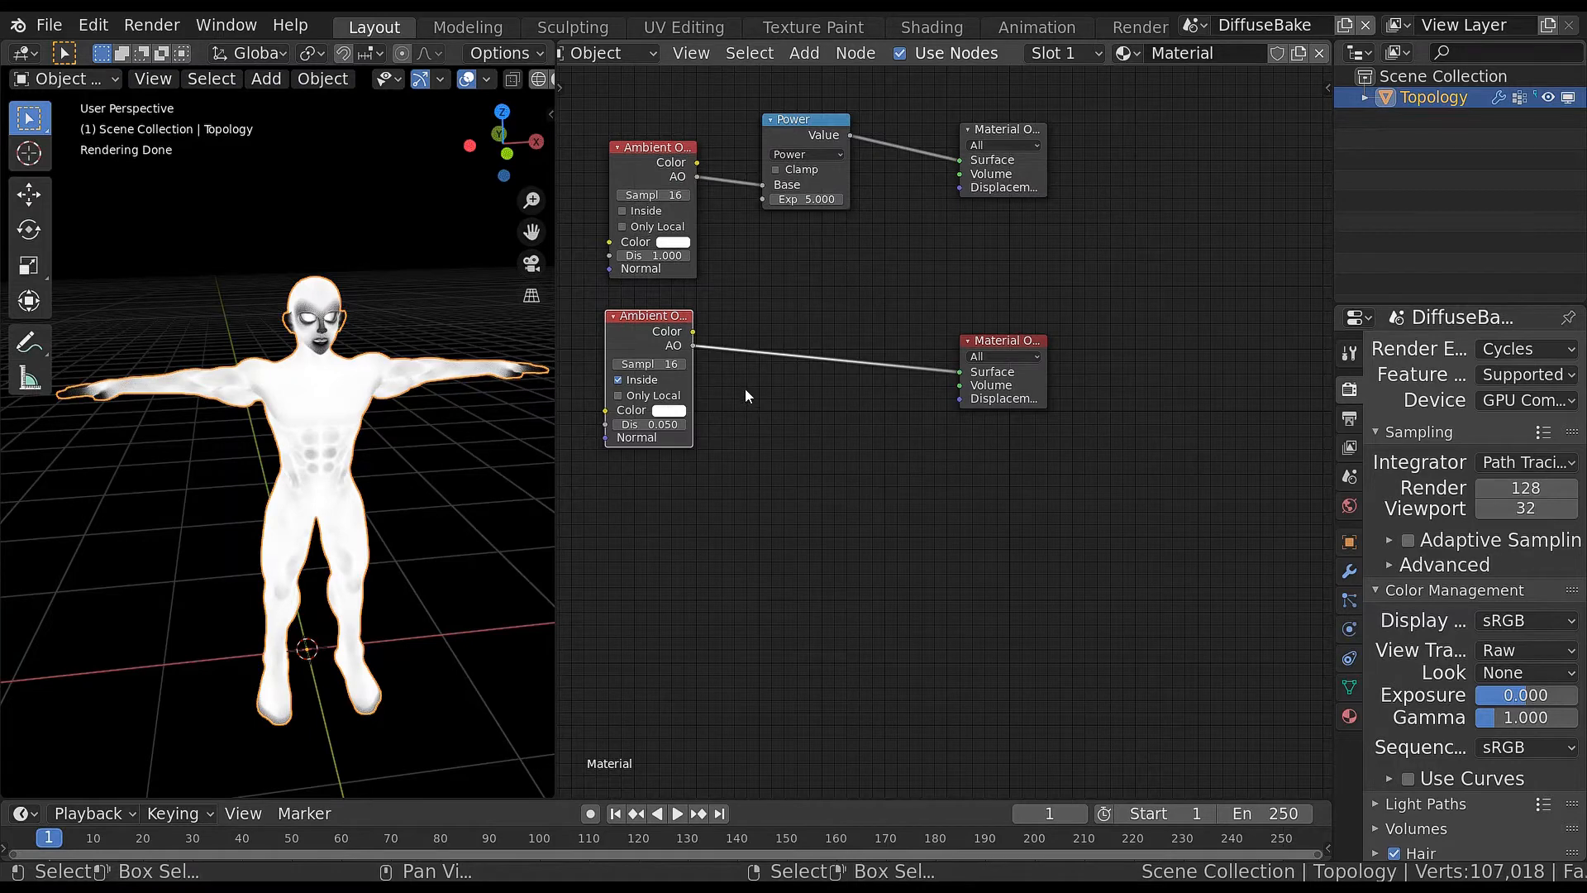
# Insert a MixRGB node between the lower Ambient Occlusion and its Material Output, feeding the AO output into Fac
pyautogui.hotkey('shift', 'a')
pyautogui.moveTo(742, 390)
pyautogui.moveTo(734, 344)
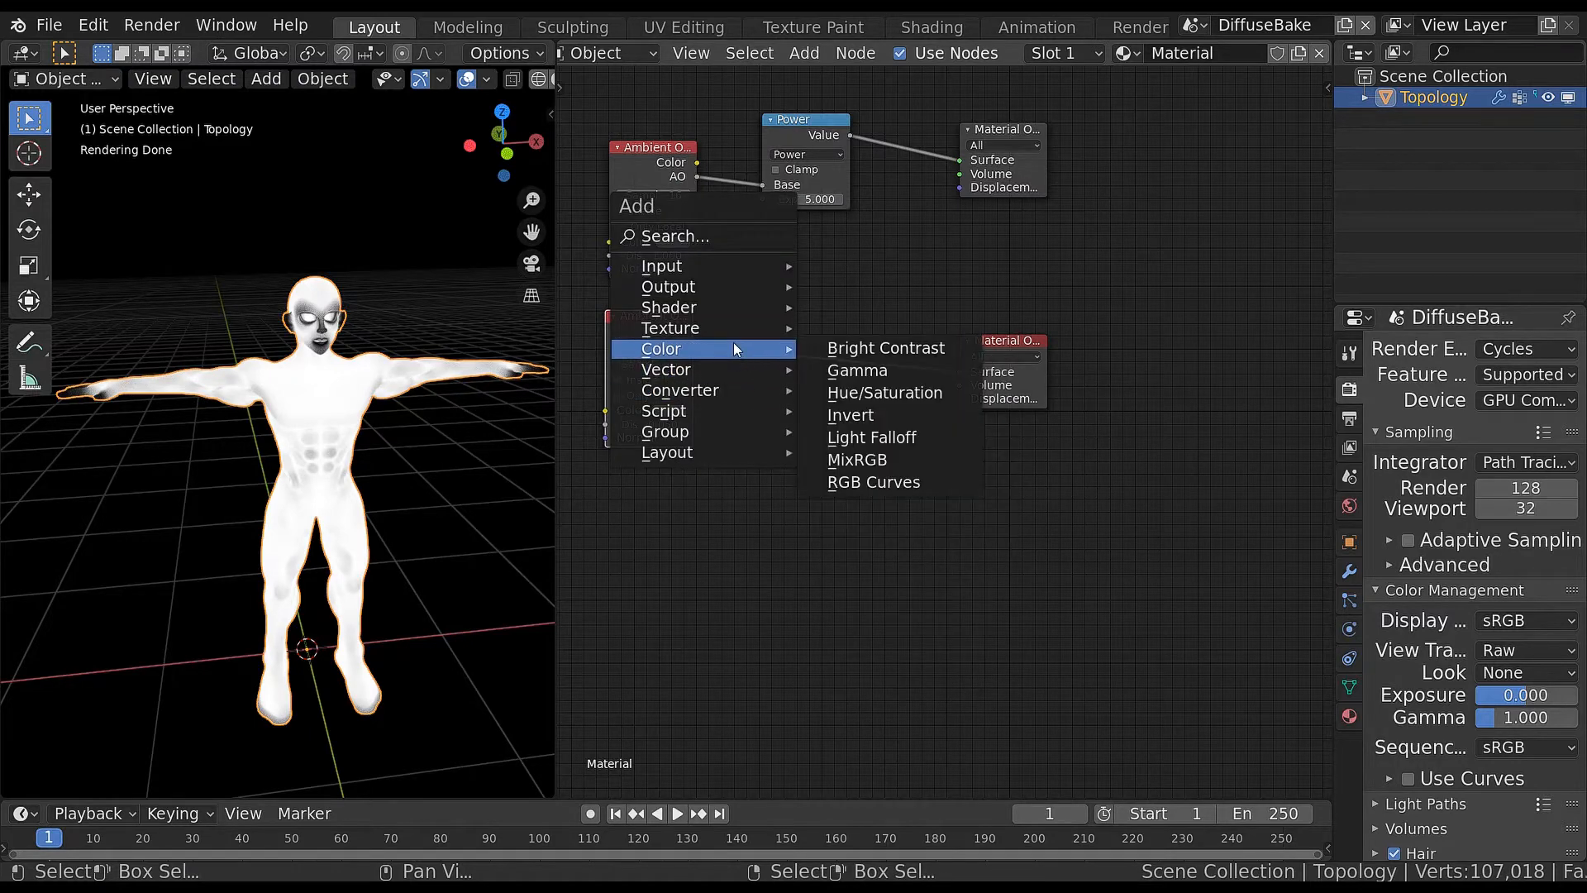
pyautogui.click(900, 457)
pyautogui.click(878, 225)
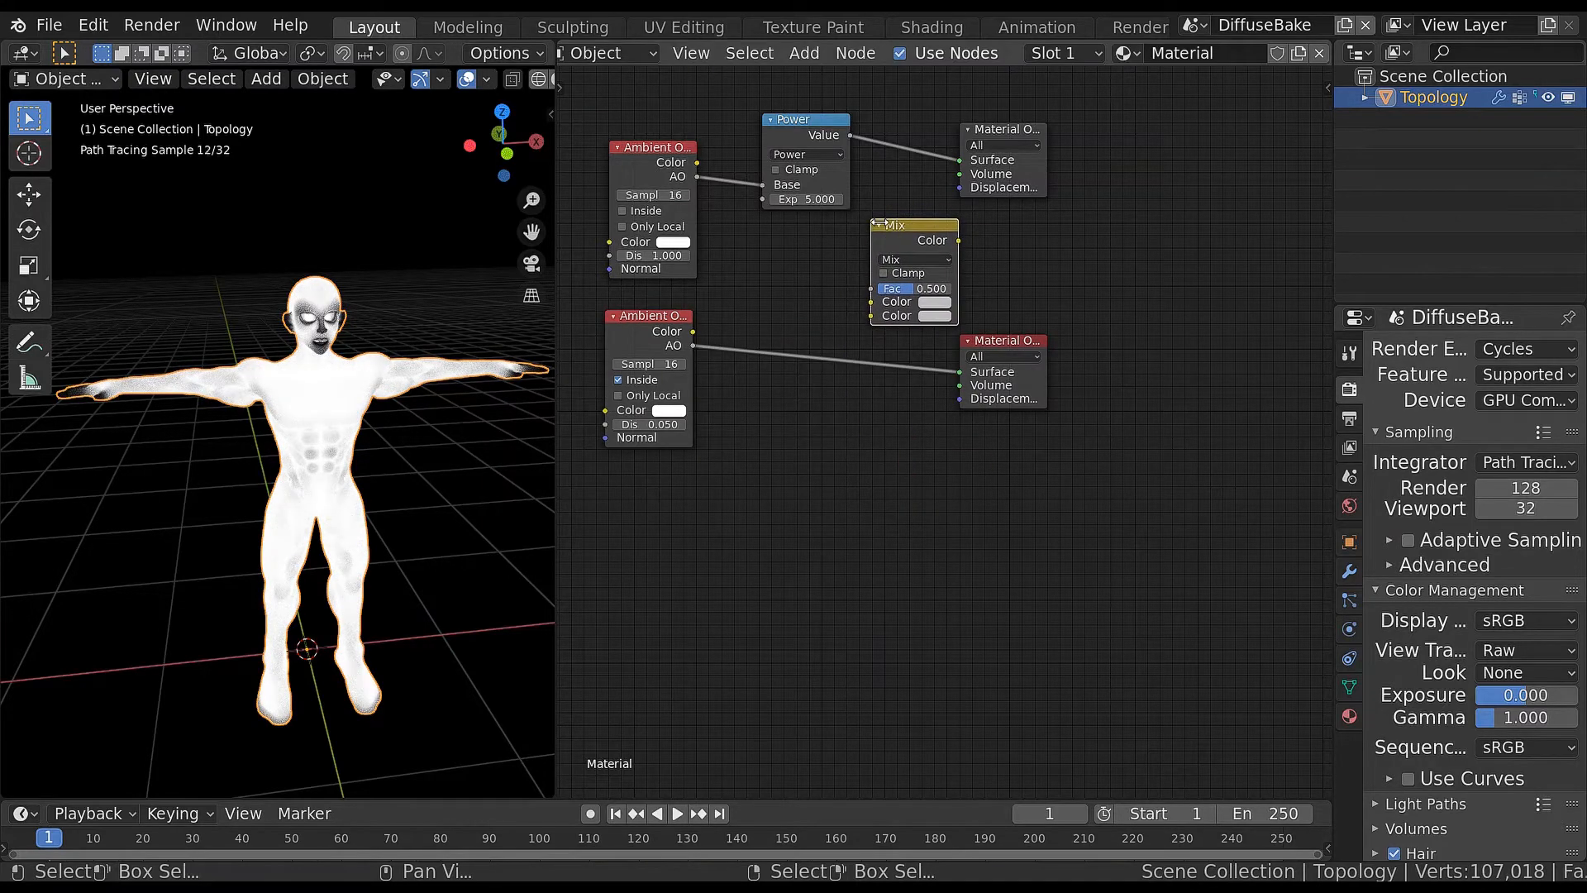
pyautogui.moveTo(916, 223); pyautogui.dragTo(842, 313)
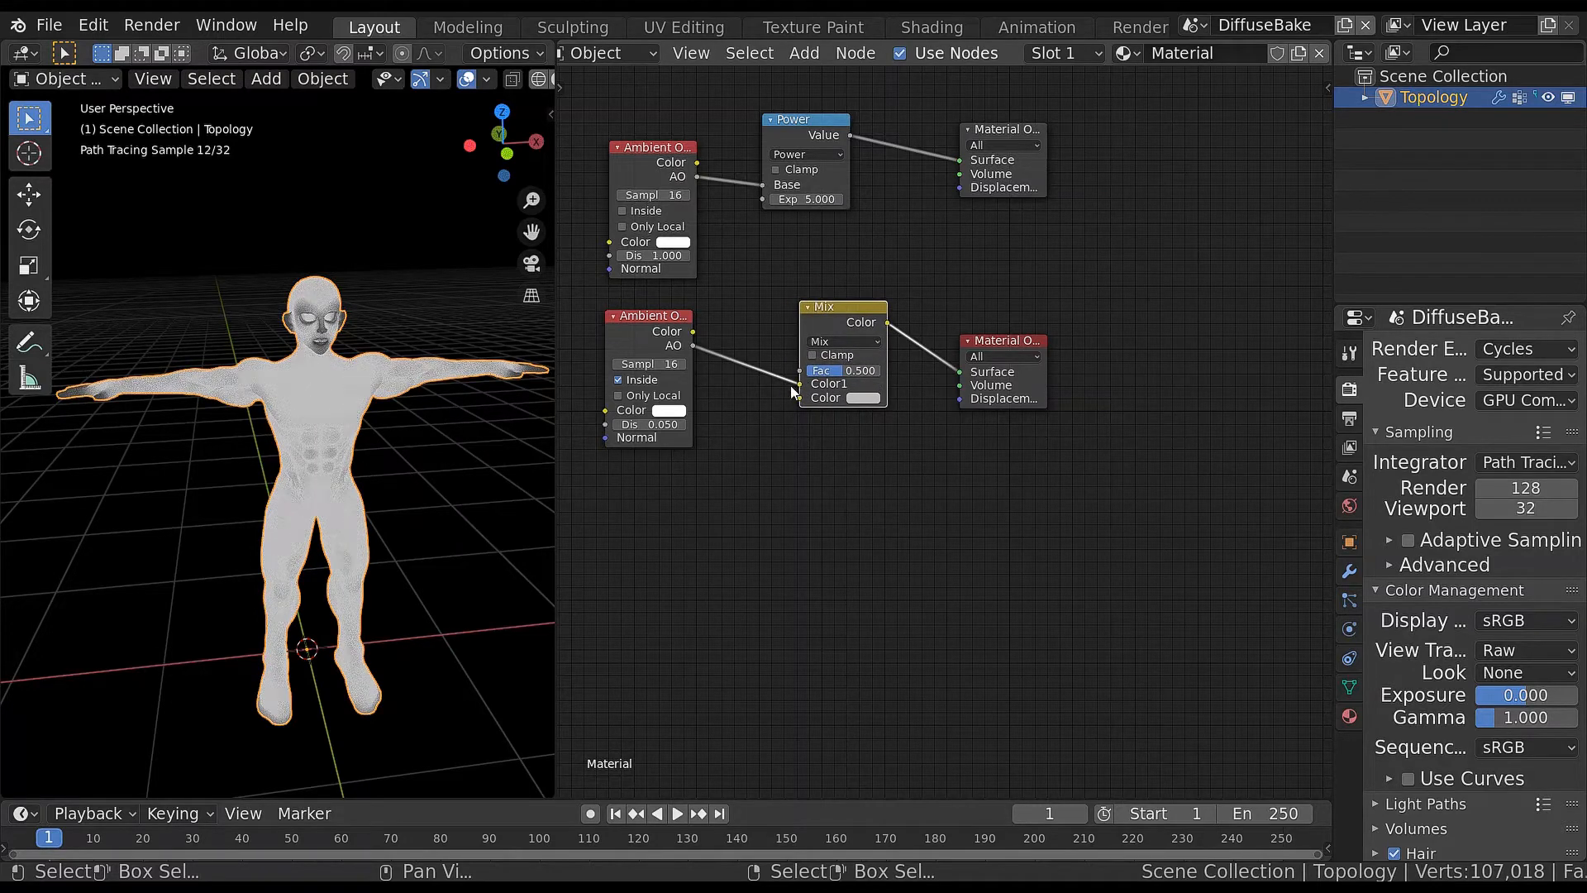
pyautogui.moveTo(790, 385); pyautogui.dragTo(833, 378)
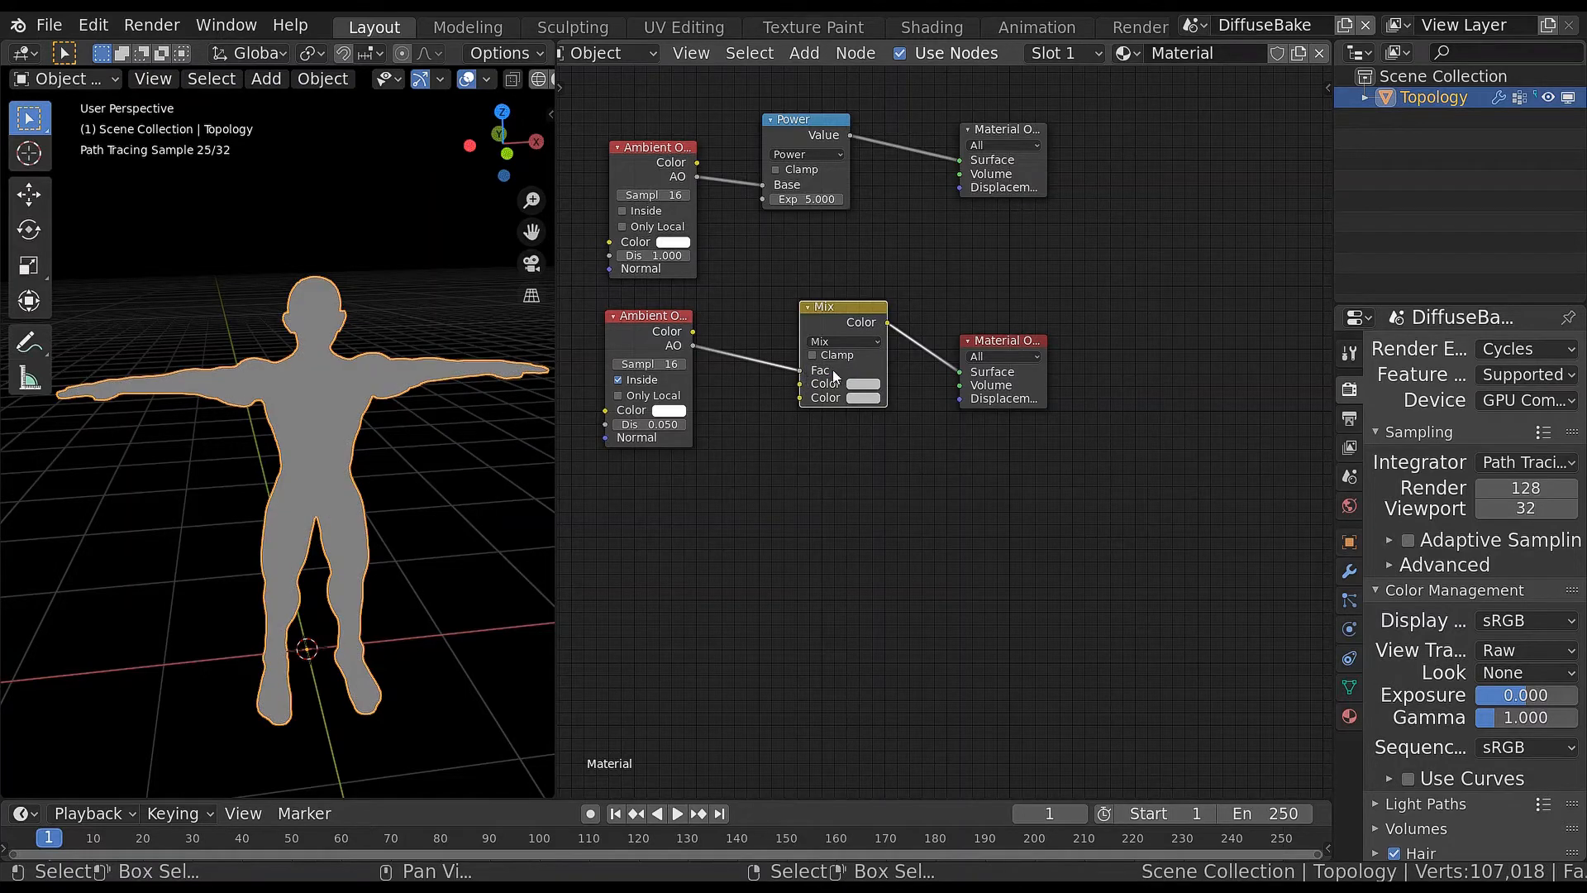
# Set the Mix node's first color to a tan with hue 0.084 and saturation 0.297, and copy it to the second color
pyautogui.click(863, 384)
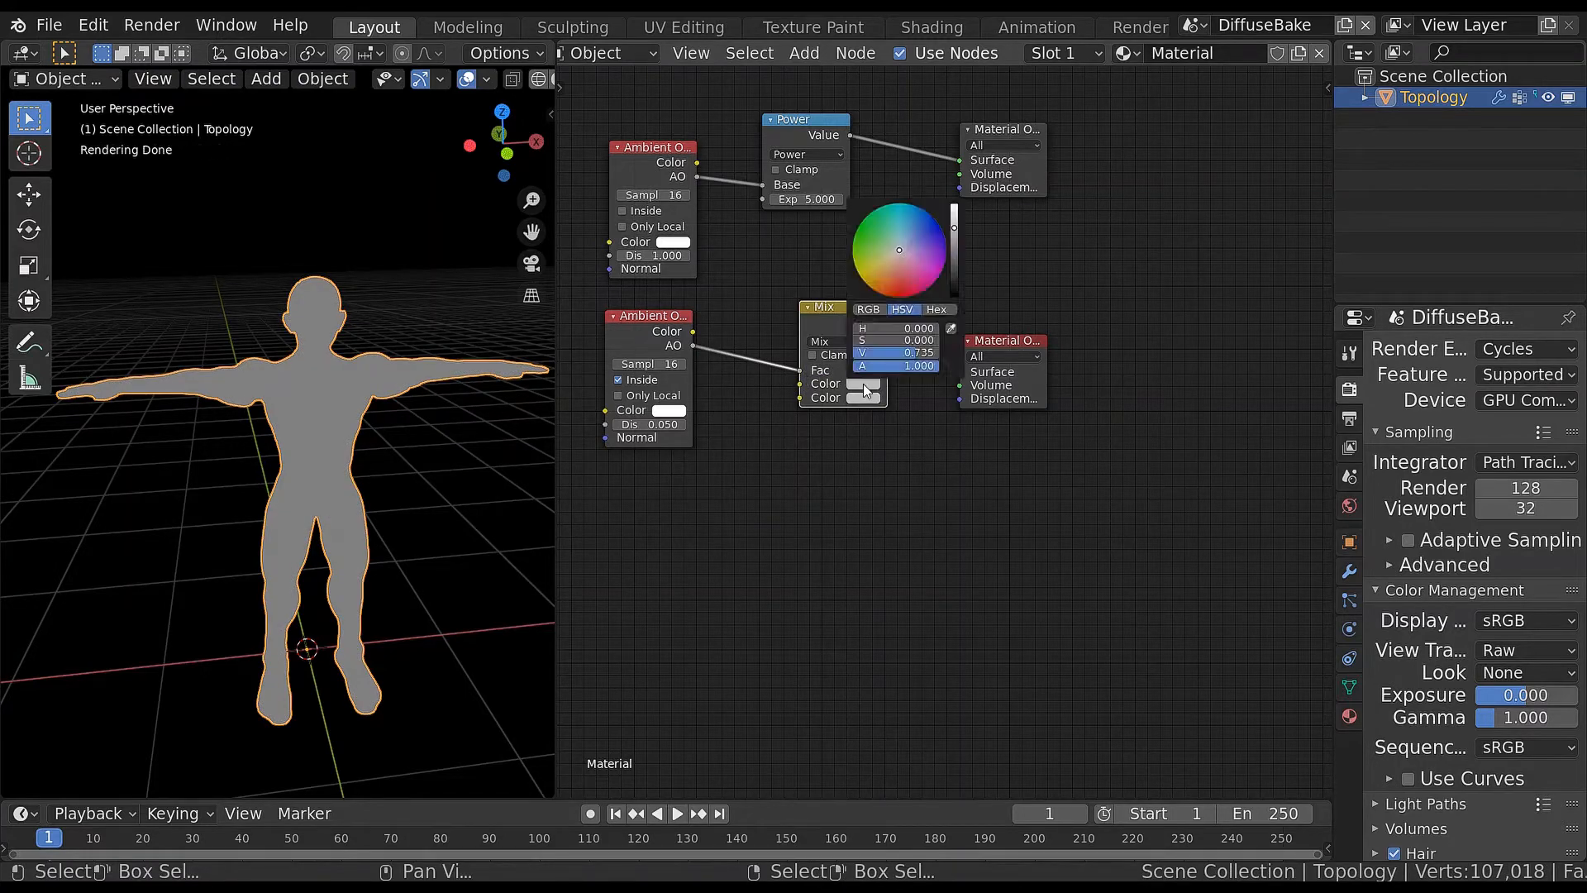
pyautogui.moveTo(906, 253); pyautogui.dragTo(892, 261)
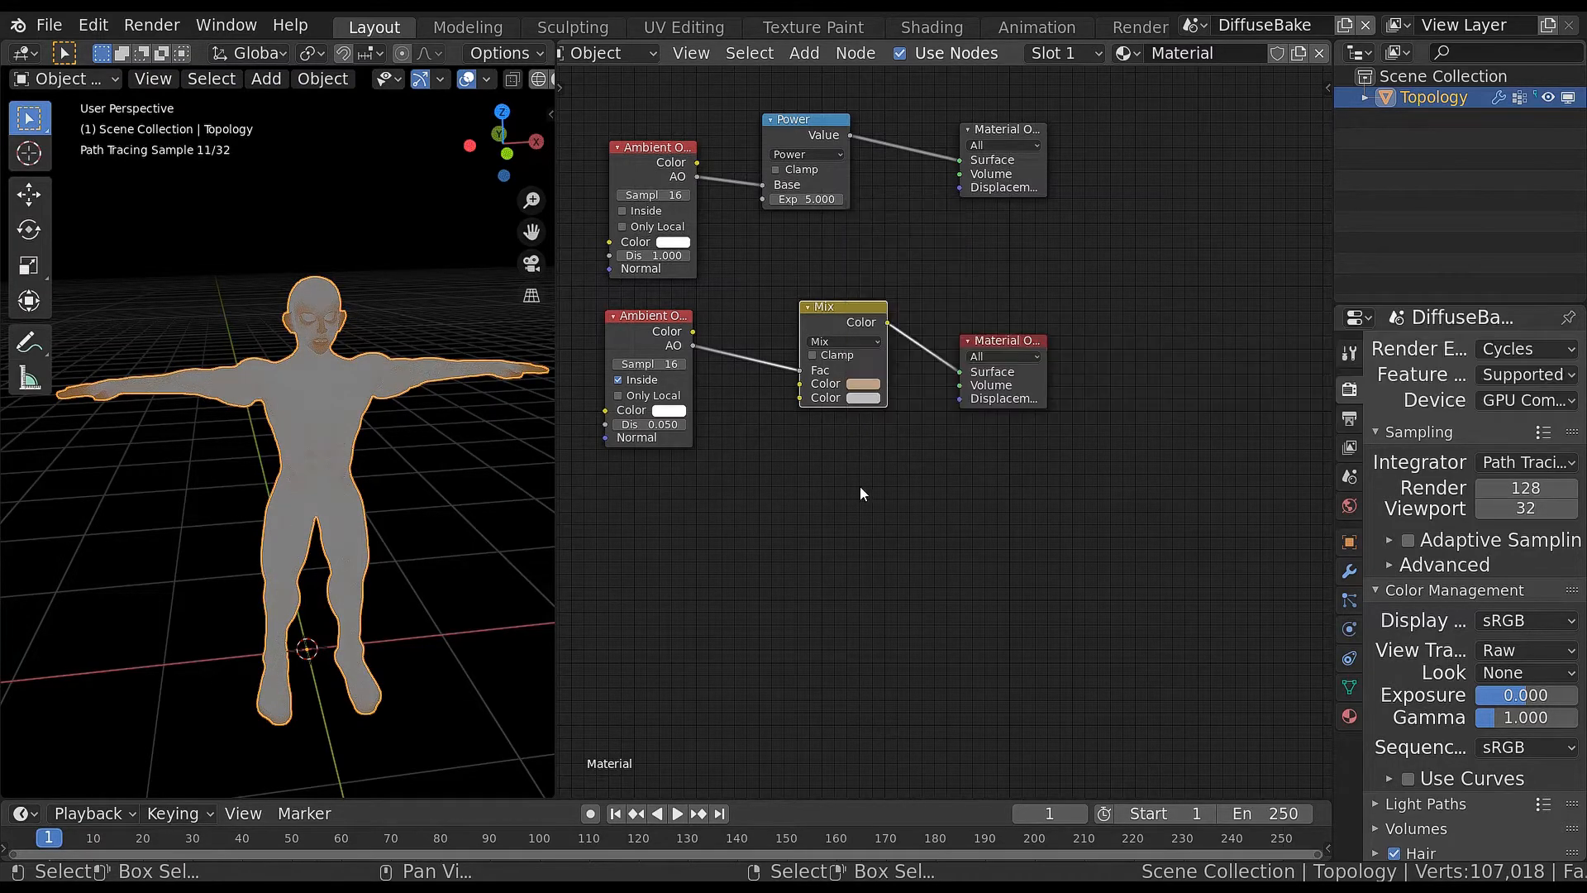
pyautogui.hotkey('ctrl', 'c')
pyautogui.hotkey('ctrl', 'v')
# Shift the Mix node's first color to hue 0.045 and saturation 0.415, and raise the second color's value to 1.0
pyautogui.click(860, 382)
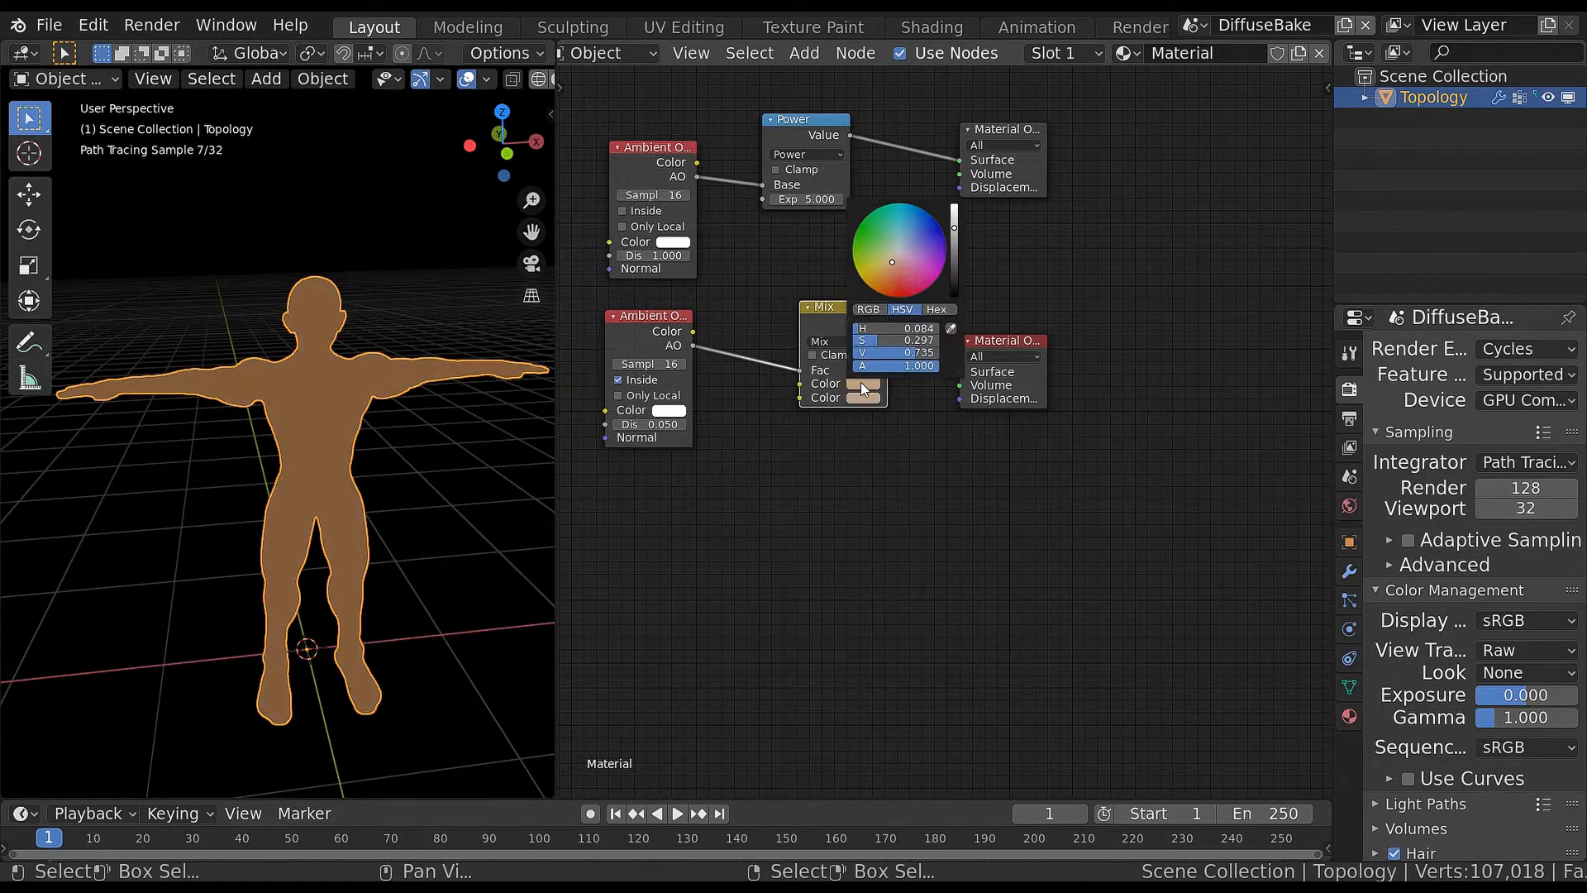
pyautogui.click(895, 270)
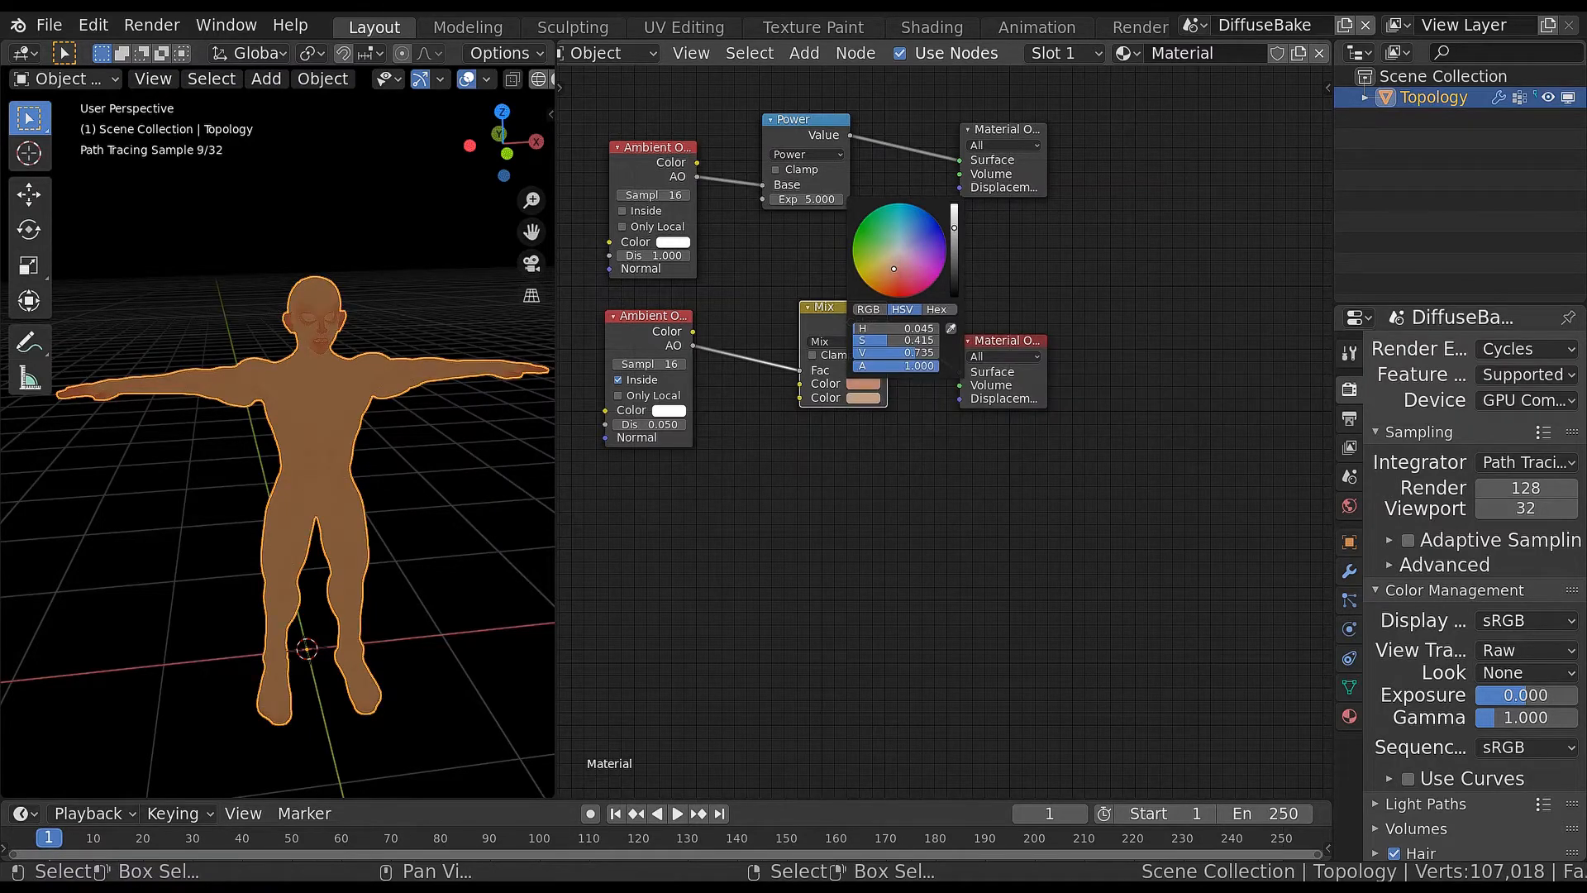
pyautogui.click(869, 397)
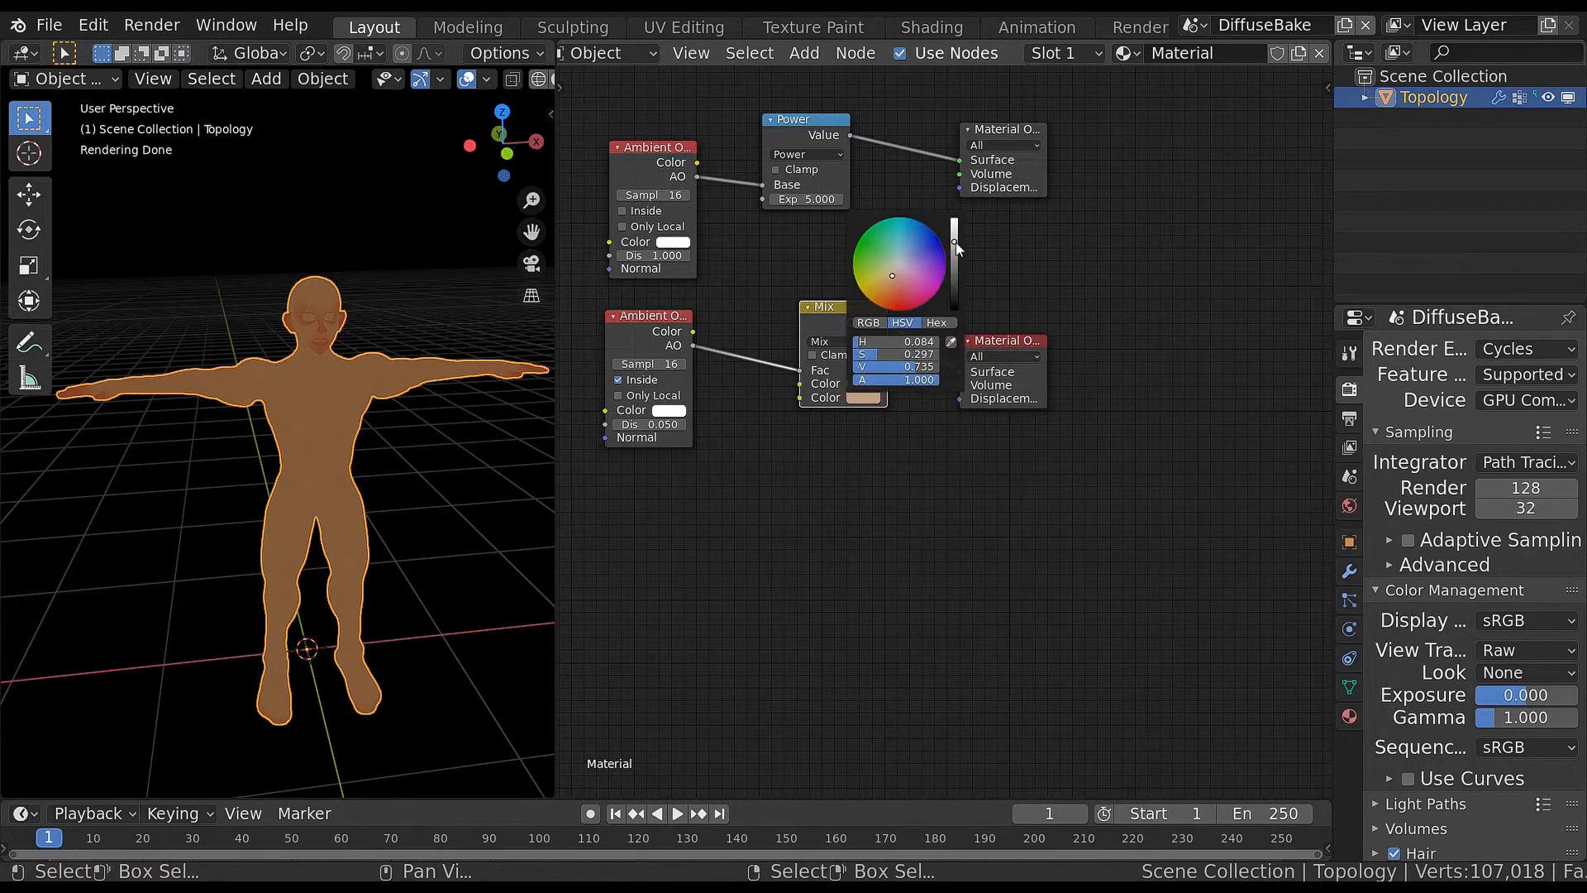
pyautogui.moveTo(955, 244); pyautogui.dragTo(954, 229)
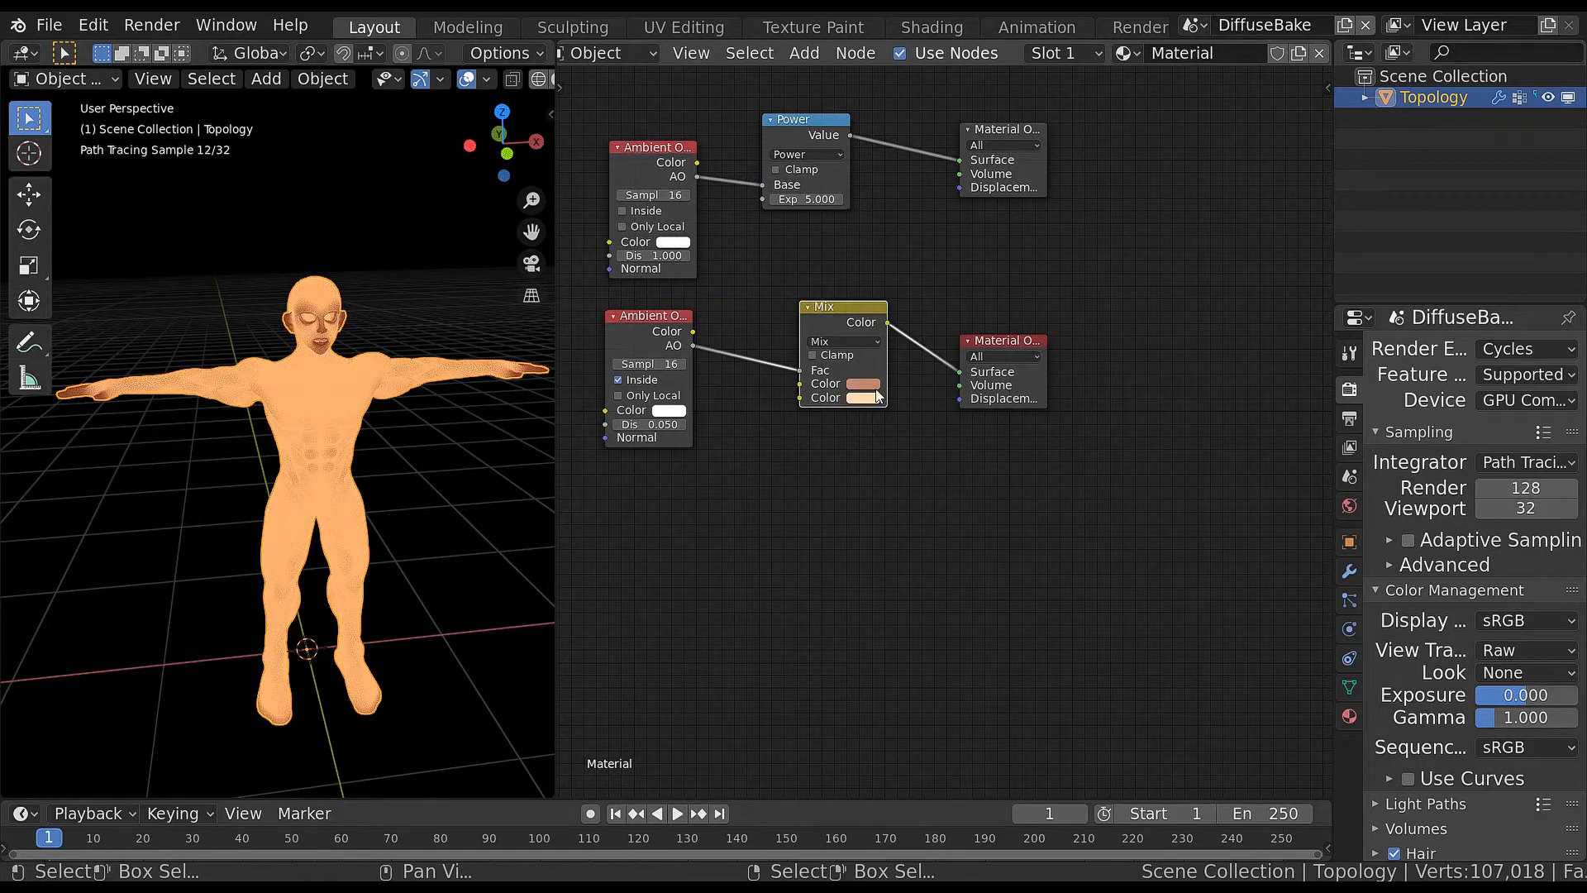
# Brighten the Mix node's first color into a more saturated orange and move the node slightly down and left
pyautogui.click(863, 383)
pyautogui.click(953, 210)
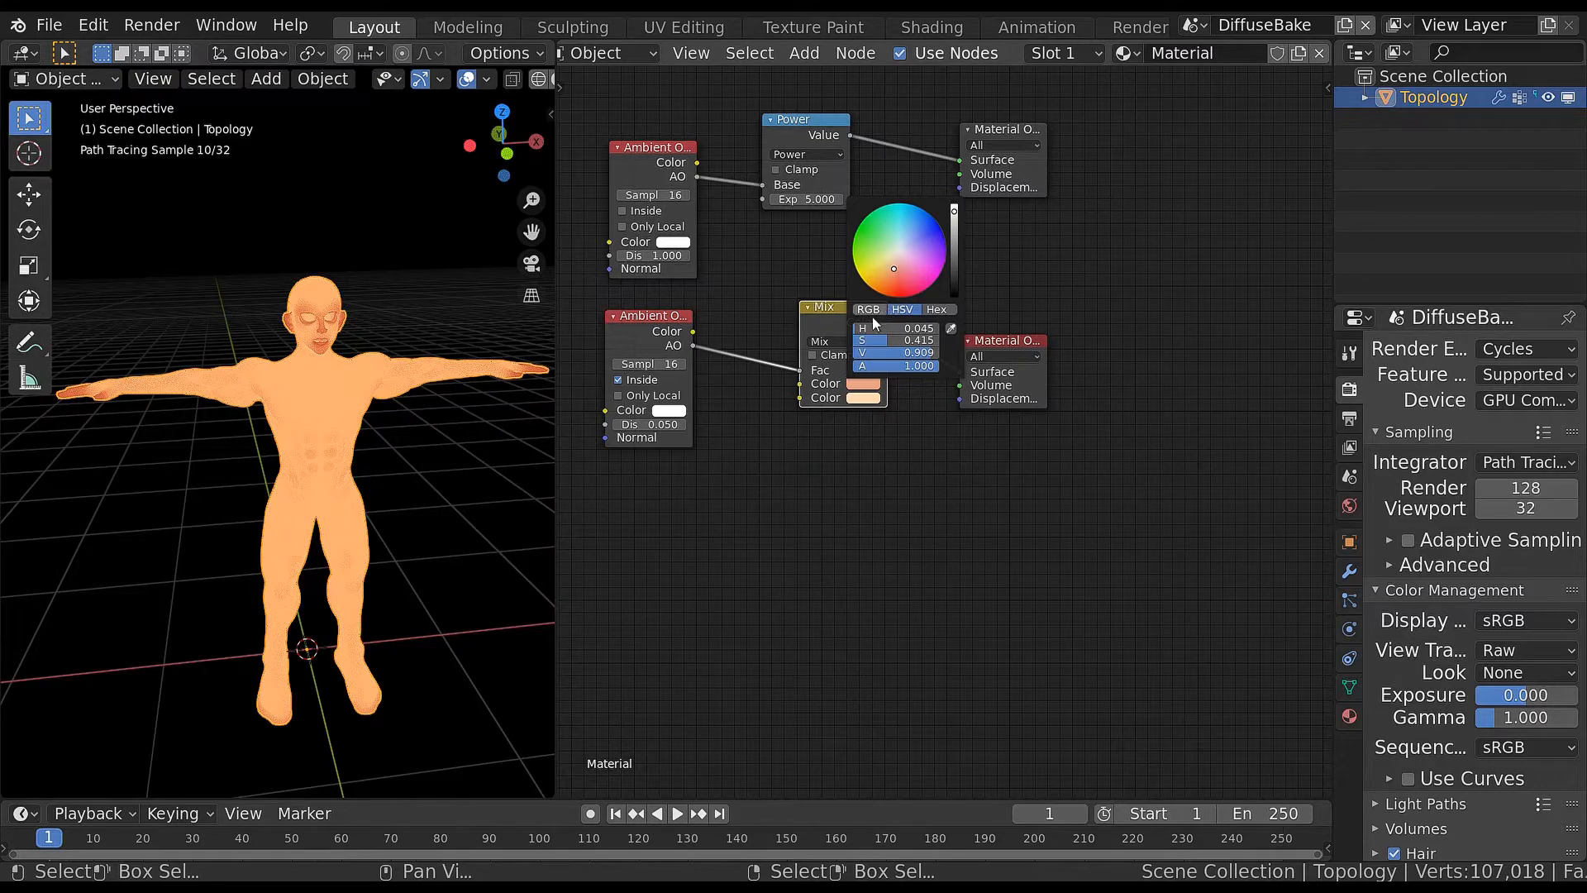
pyautogui.click(889, 272)
pyautogui.moveTo(888, 272); pyautogui.dragTo(889, 277)
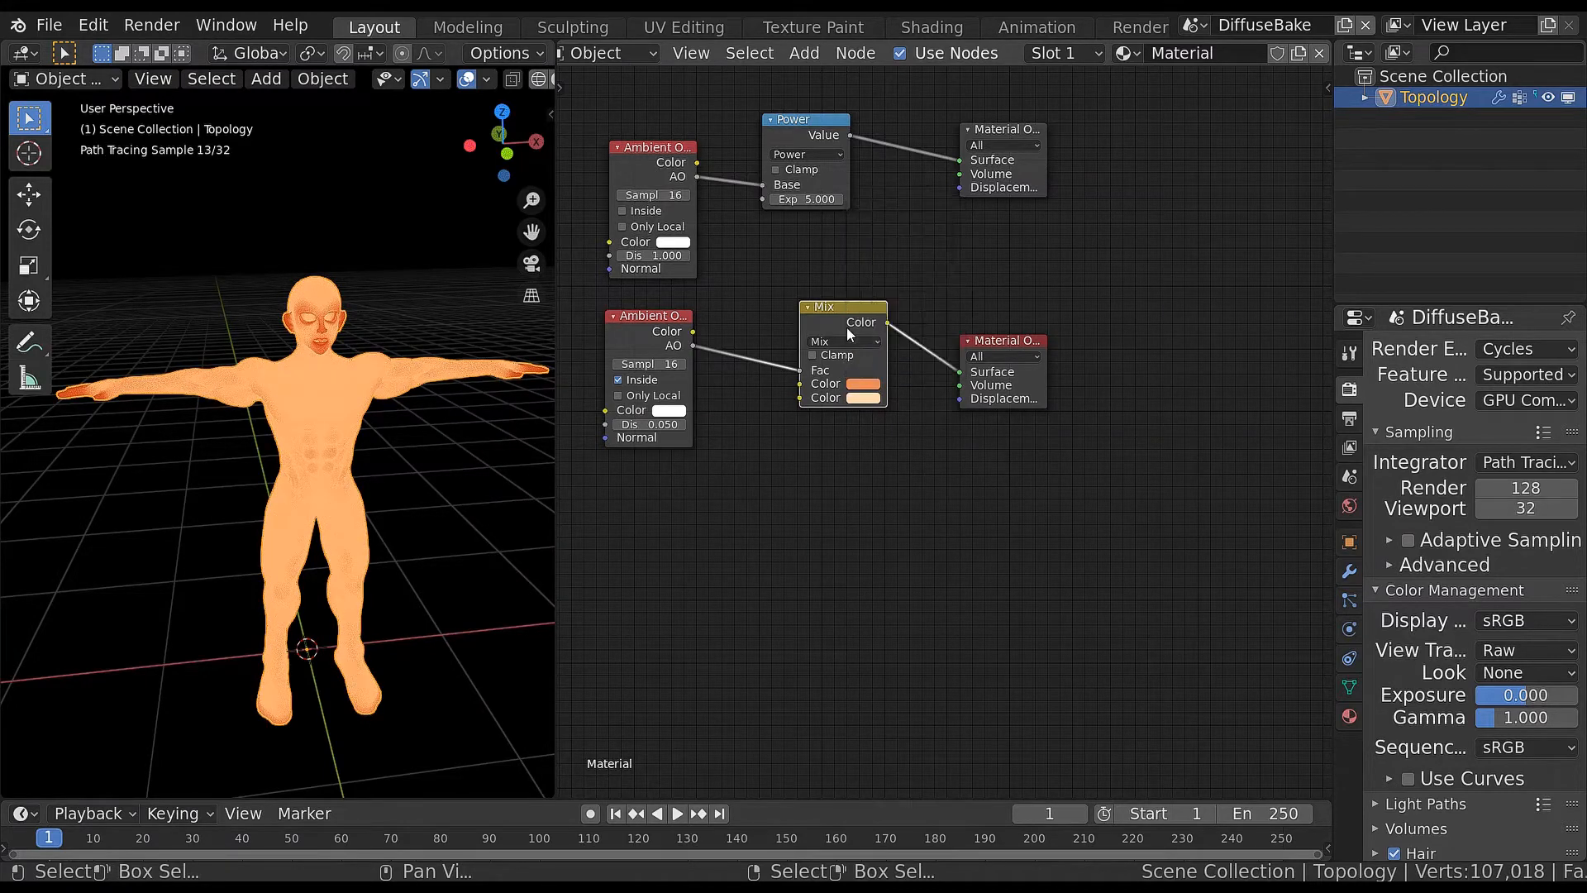
pyautogui.moveTo(847, 326); pyautogui.dragTo(830, 364)
# Insert a MixRGB node after the upper Power node, connect Power's Value to its Fac, and make the upper Material Output active
pyautogui.hotkey('shift', 'a')
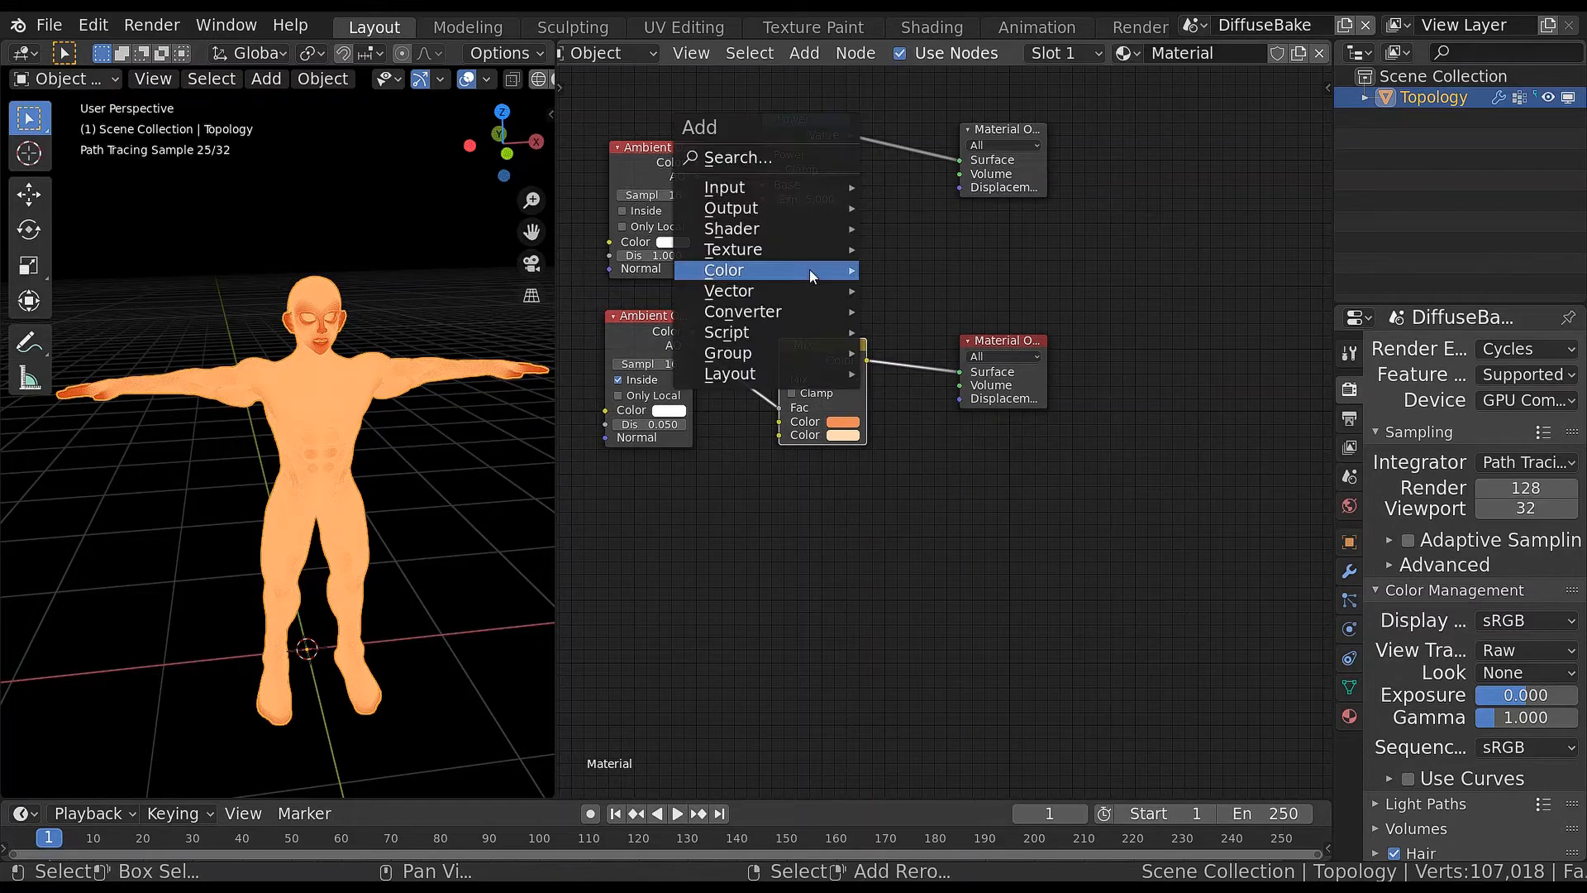
pyautogui.moveTo(810, 269)
pyautogui.click(922, 380)
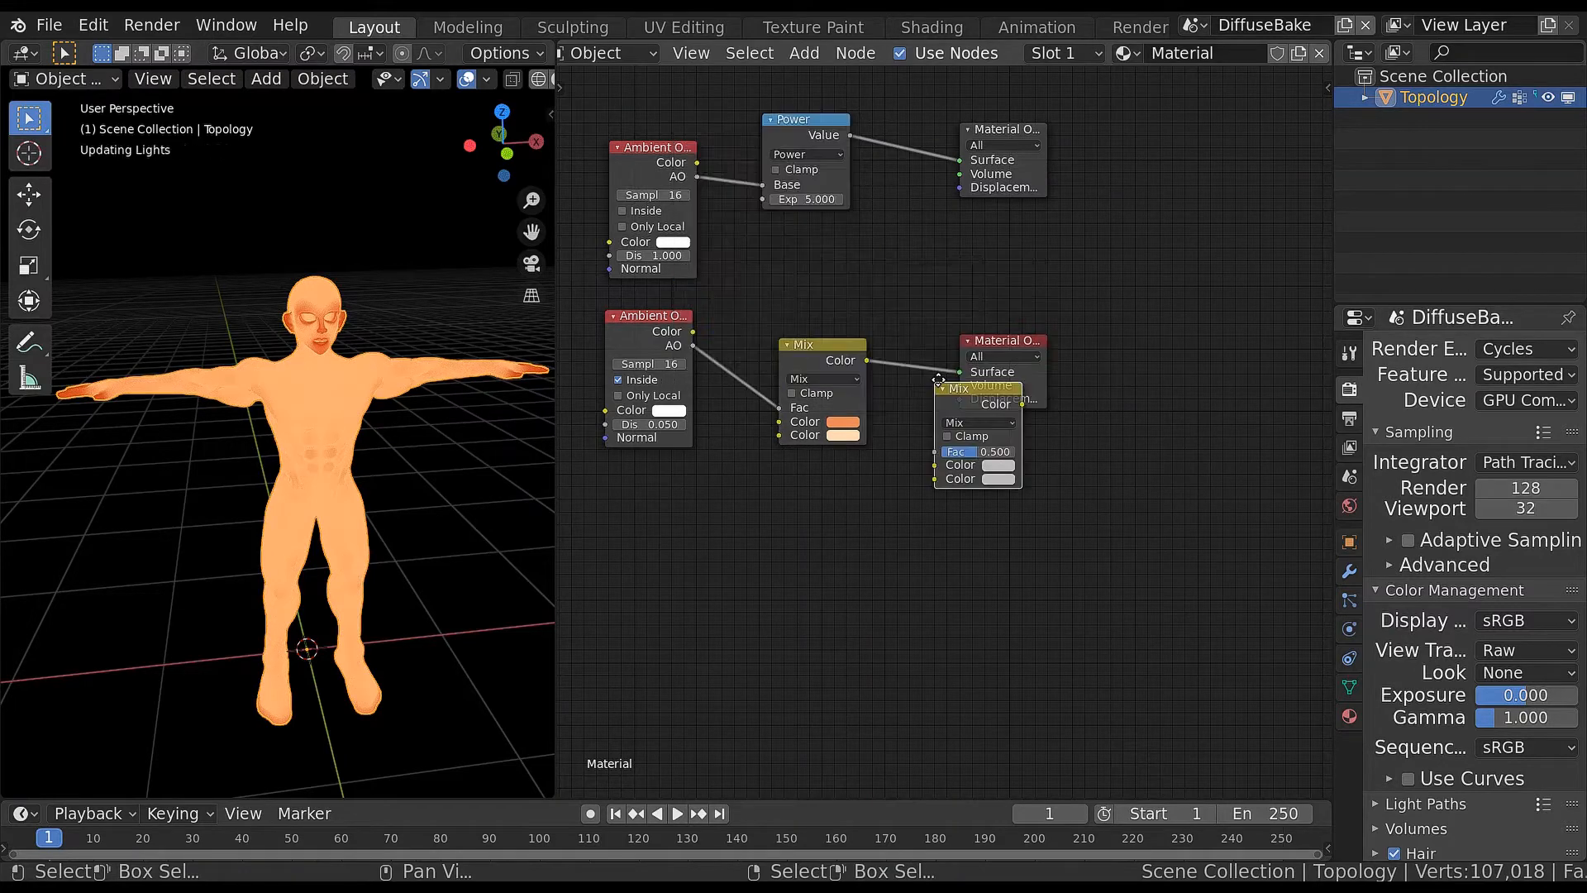
pyautogui.click(885, 195)
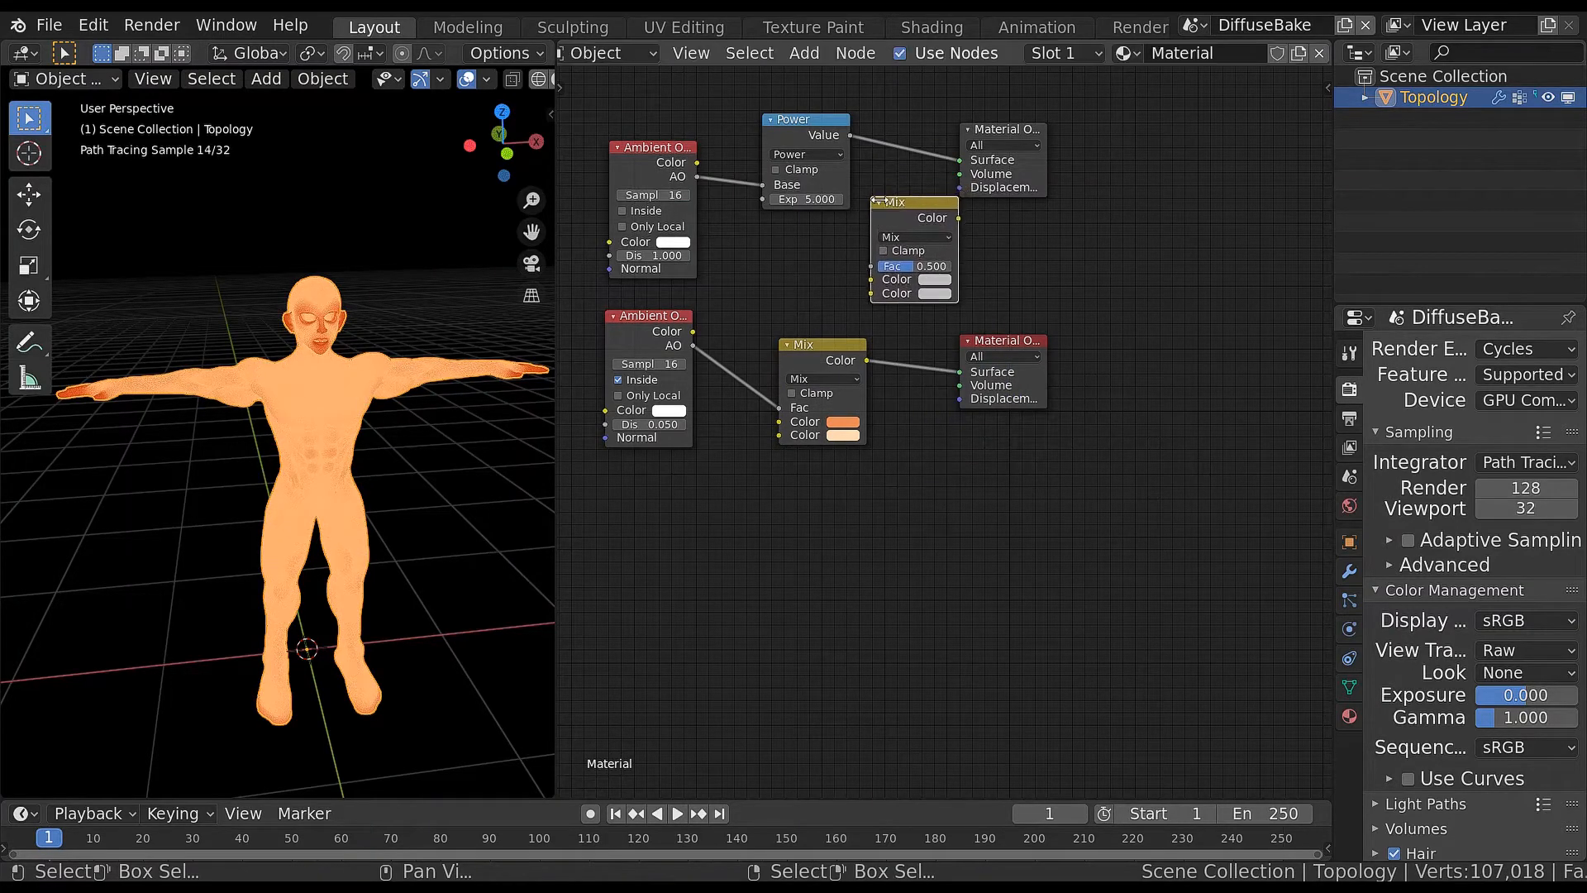
pyautogui.moveTo(882, 200); pyautogui.dragTo(934, 121)
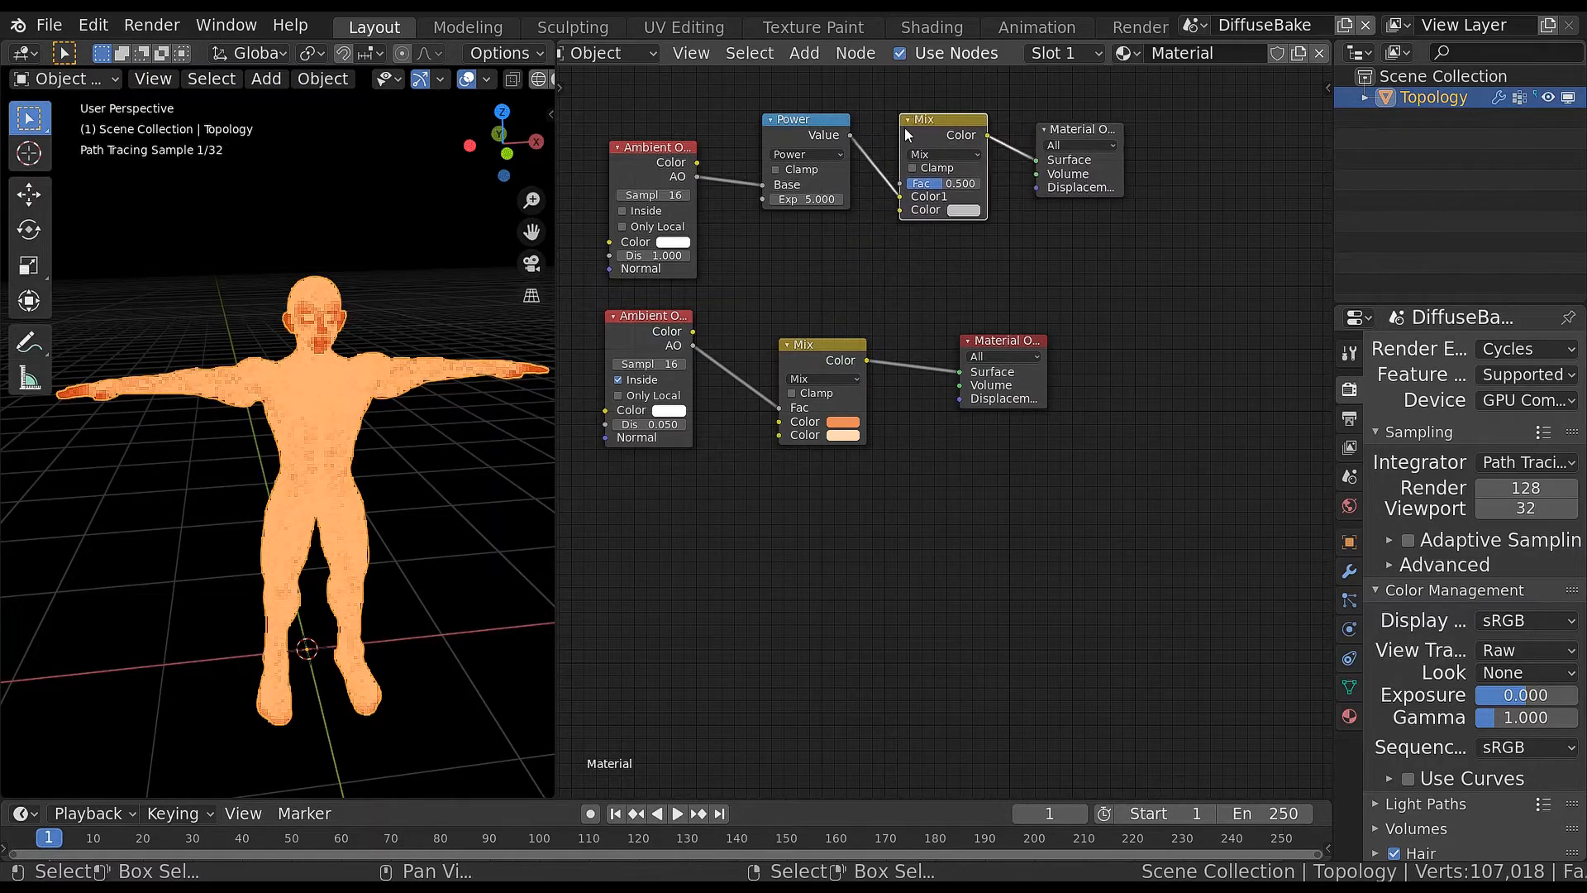
pyautogui.click(1076, 127)
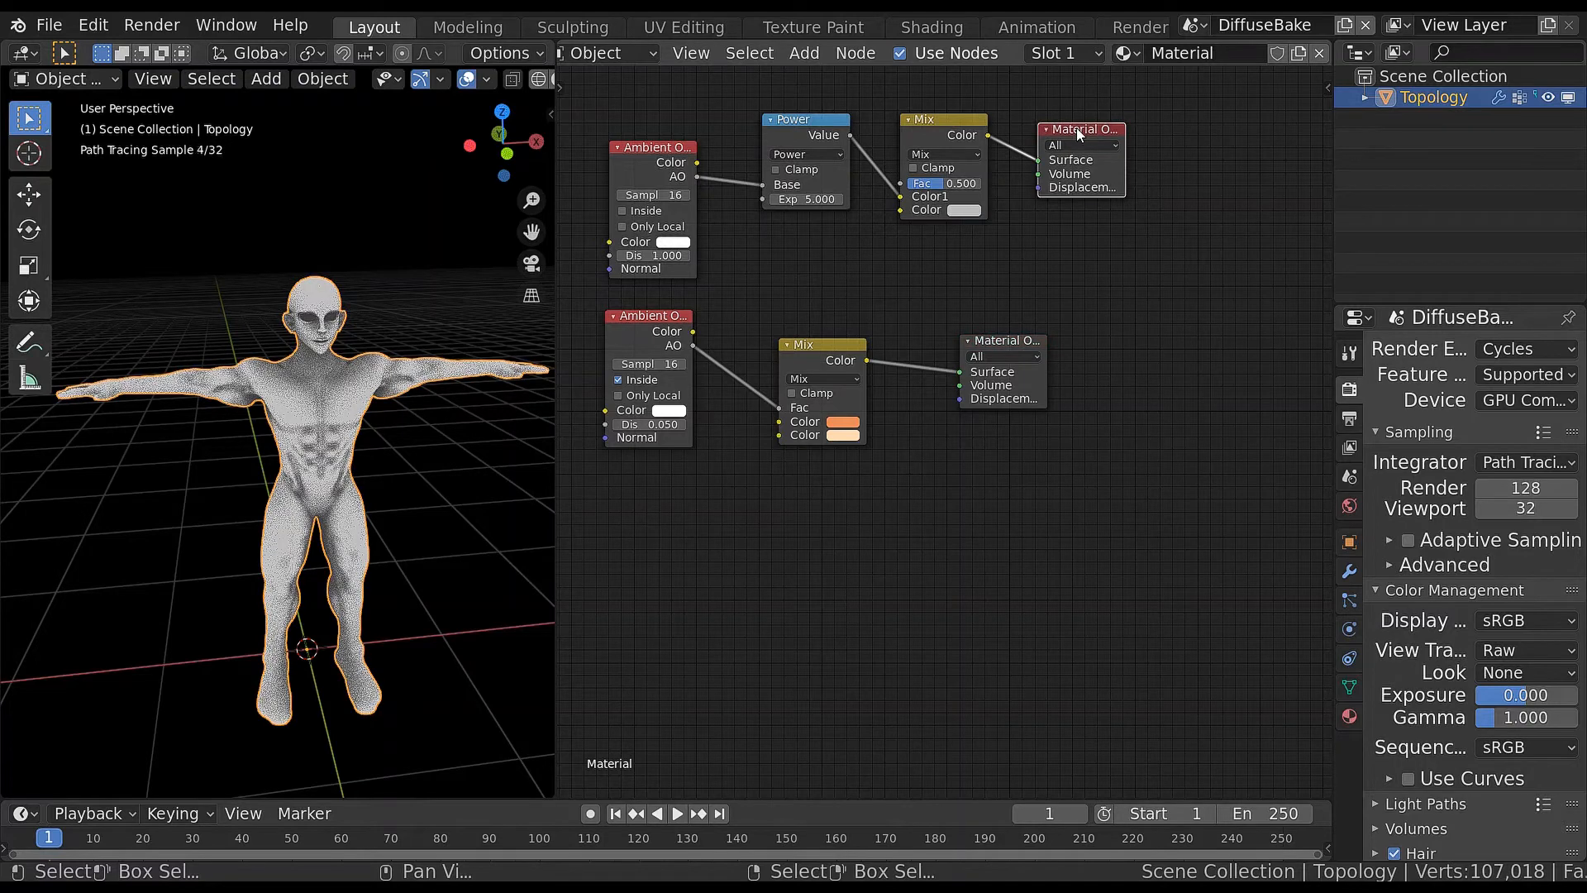
pyautogui.moveTo(899, 195); pyautogui.dragTo(900, 182)
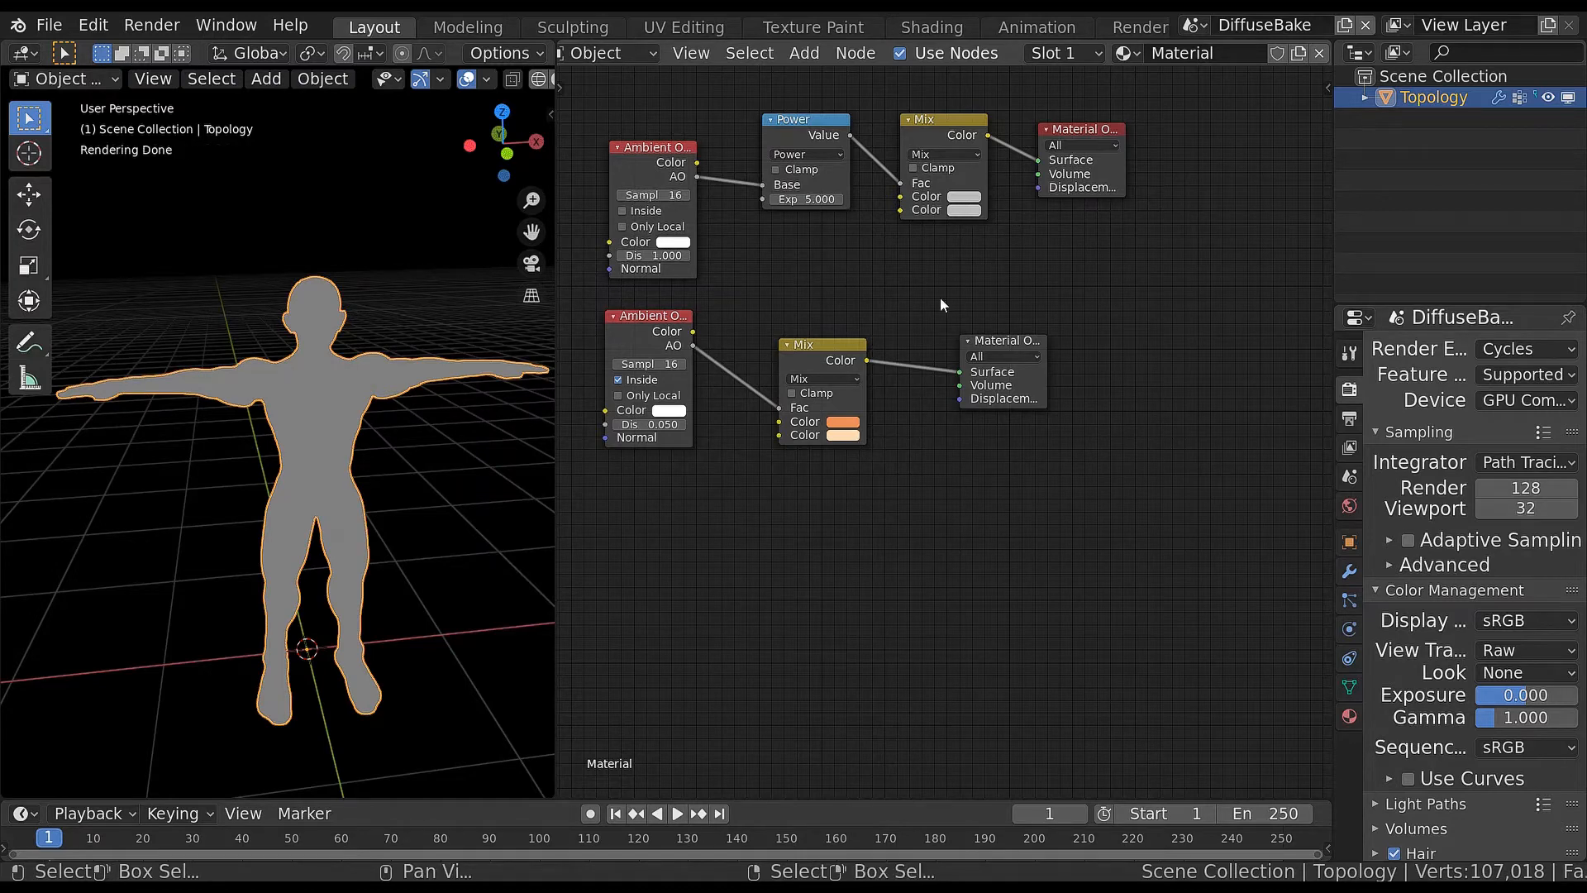
# Paste the light skin color into the upper Mix node's first color and set its hue to 0.1
pyautogui.hotkey('ctrl', 'v')
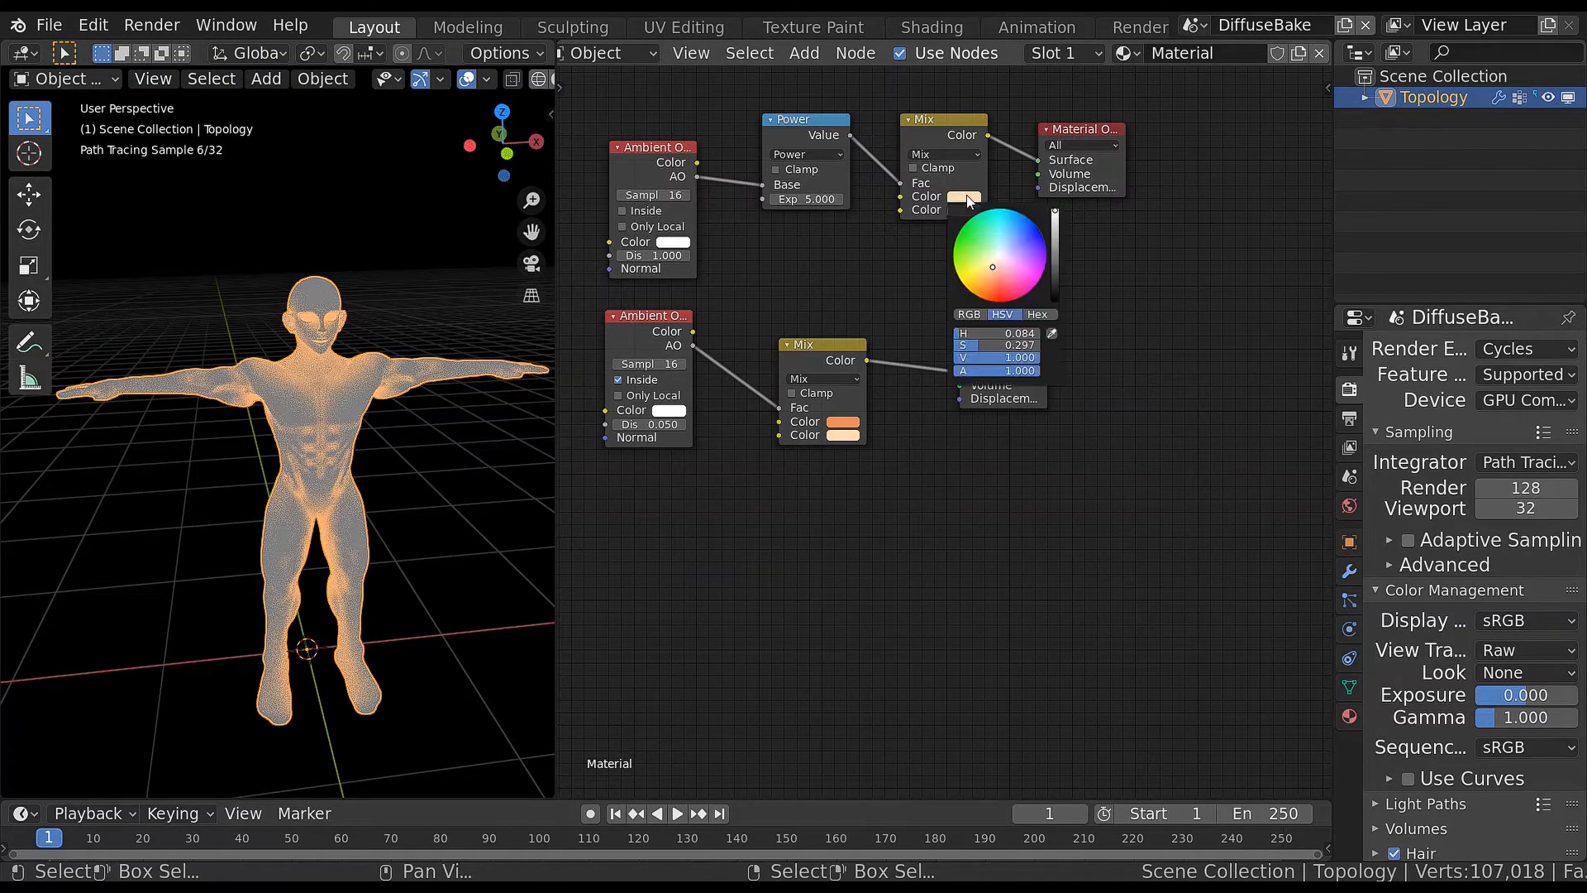
pyautogui.click(966, 195)
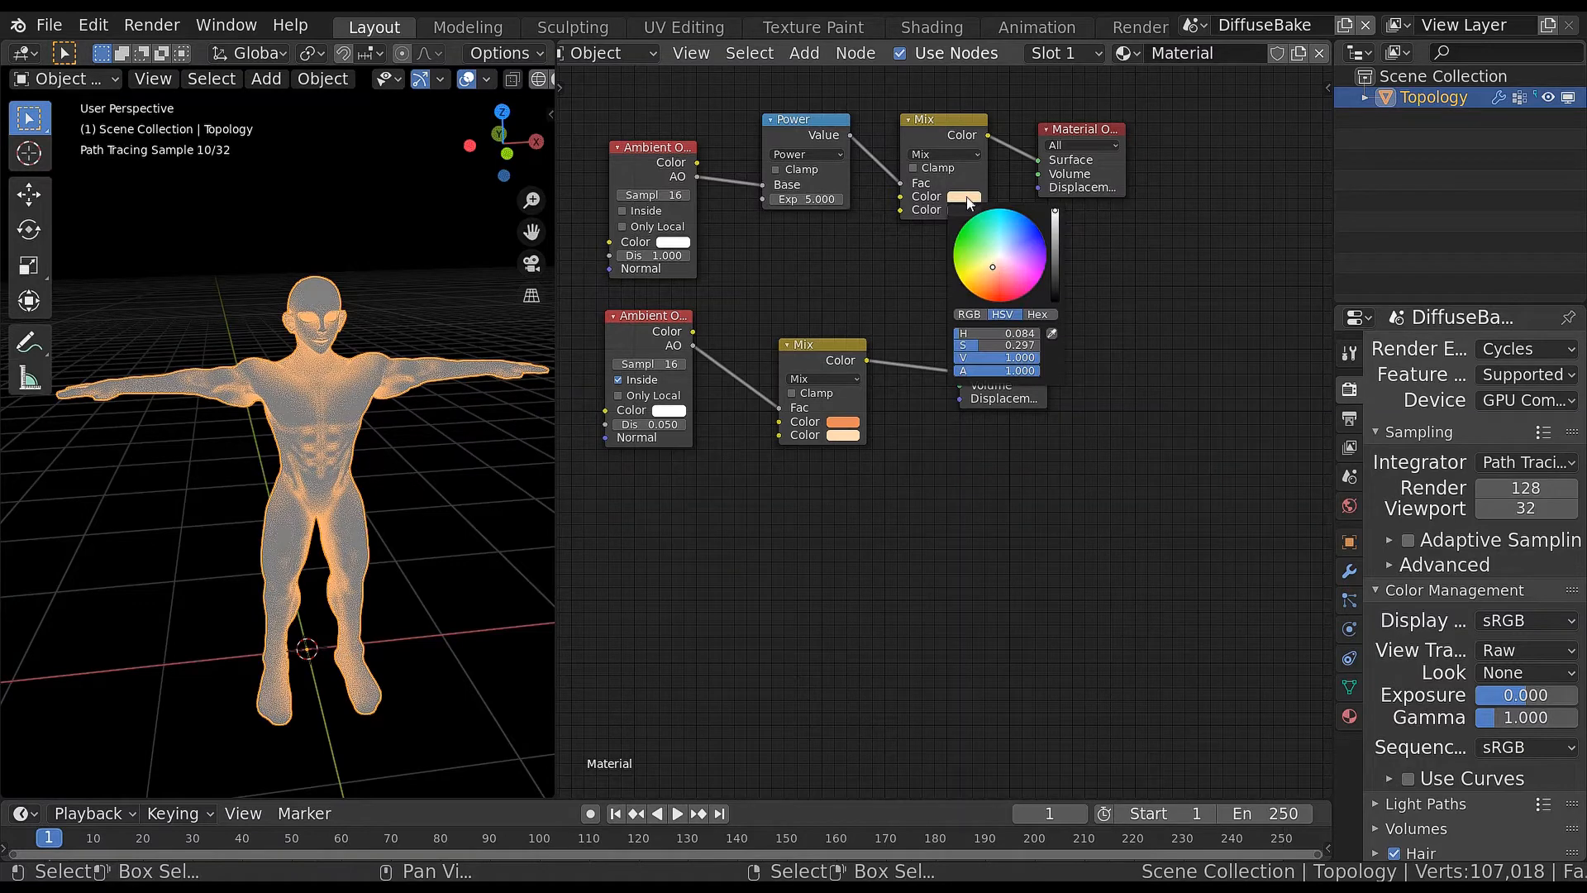
pyautogui.click(969, 334)
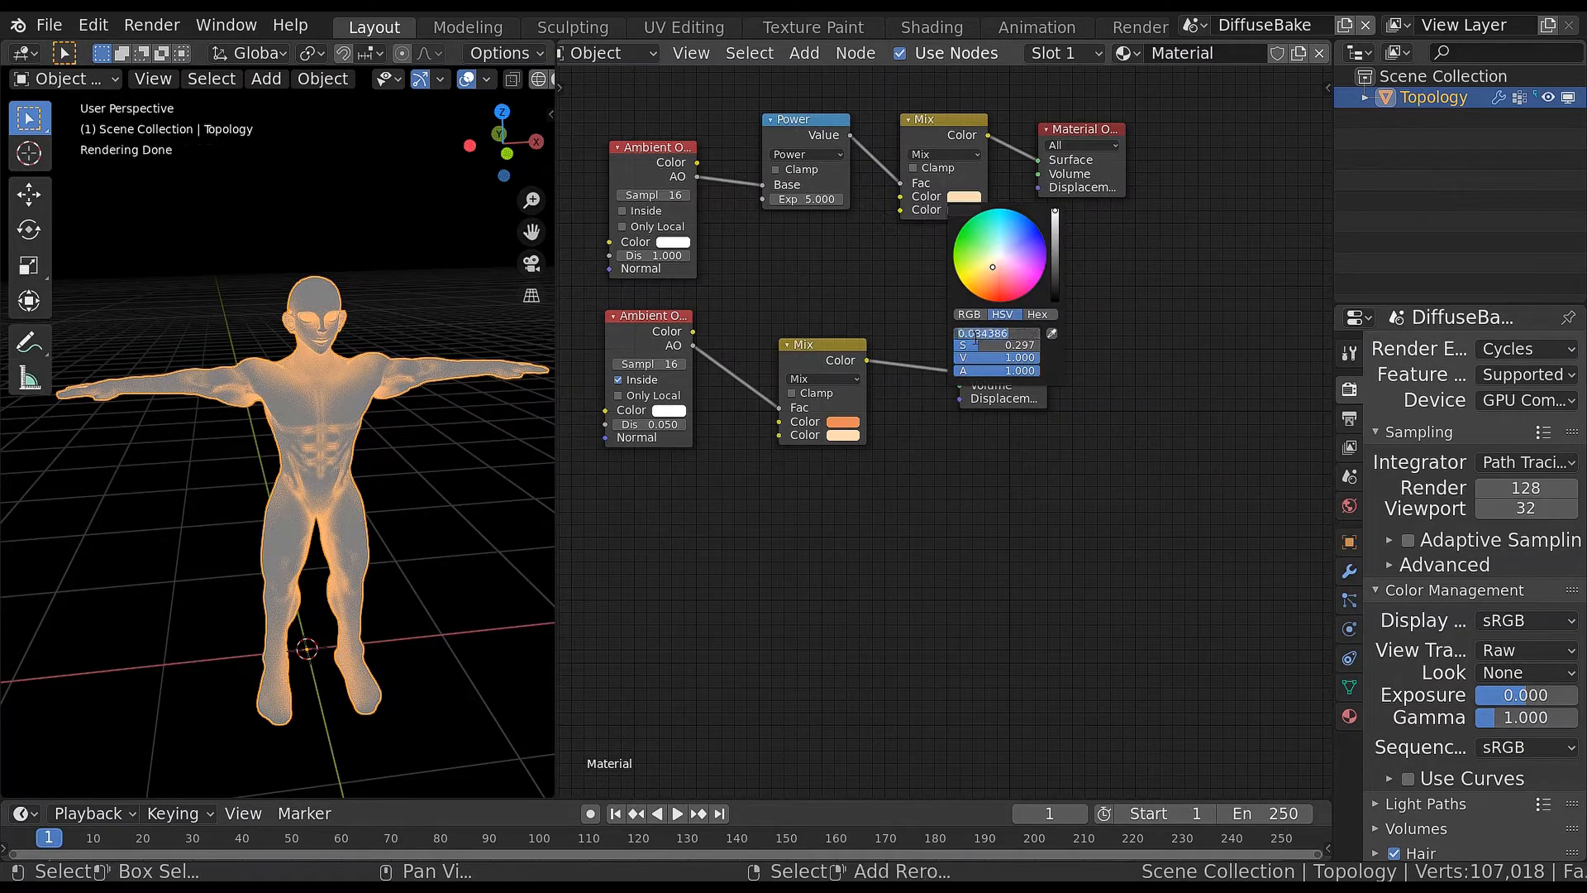
pyautogui.write('0.1')
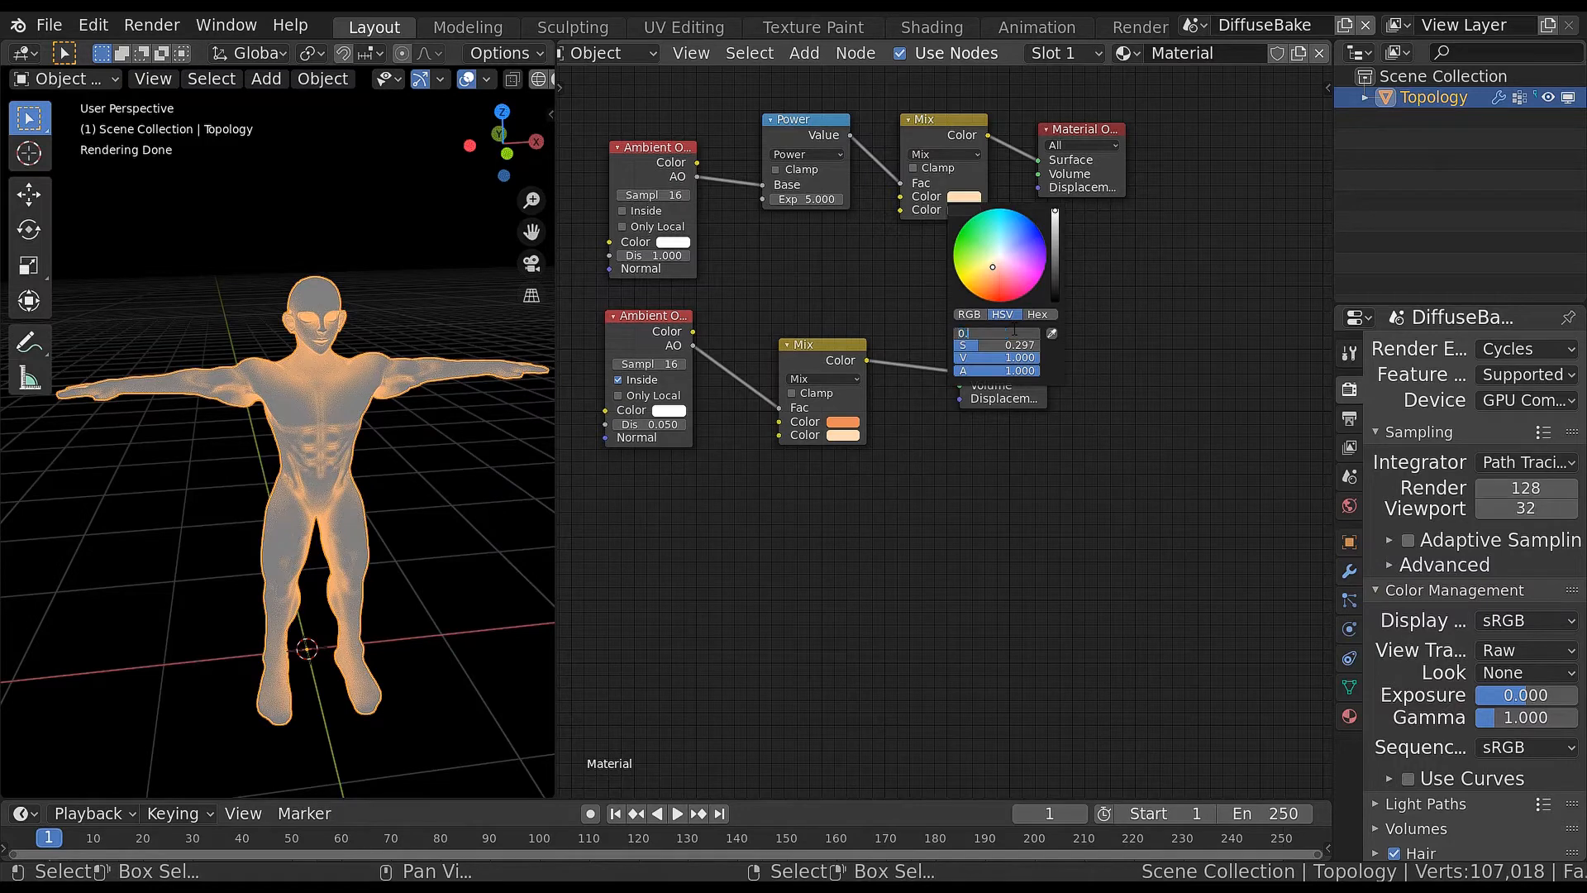
pyautogui.press('Return')
pyautogui.press('Escape')
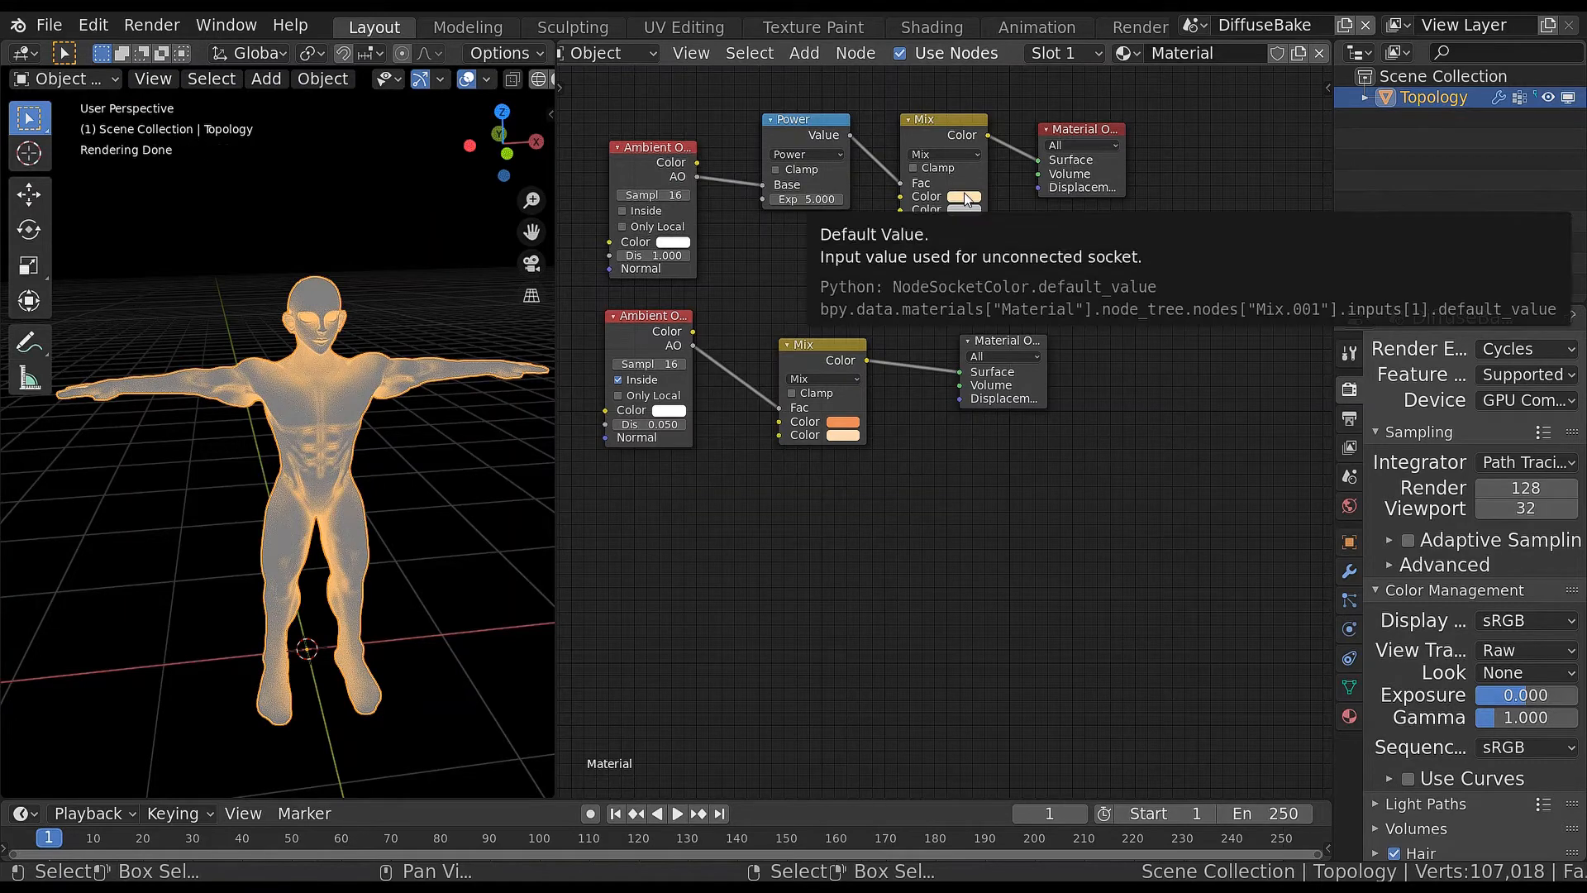
# Copy the upper Mix node's first color to its second color, and lower the first color's saturation to about 0.19
pyautogui.hotkey('ctrl', 'v')
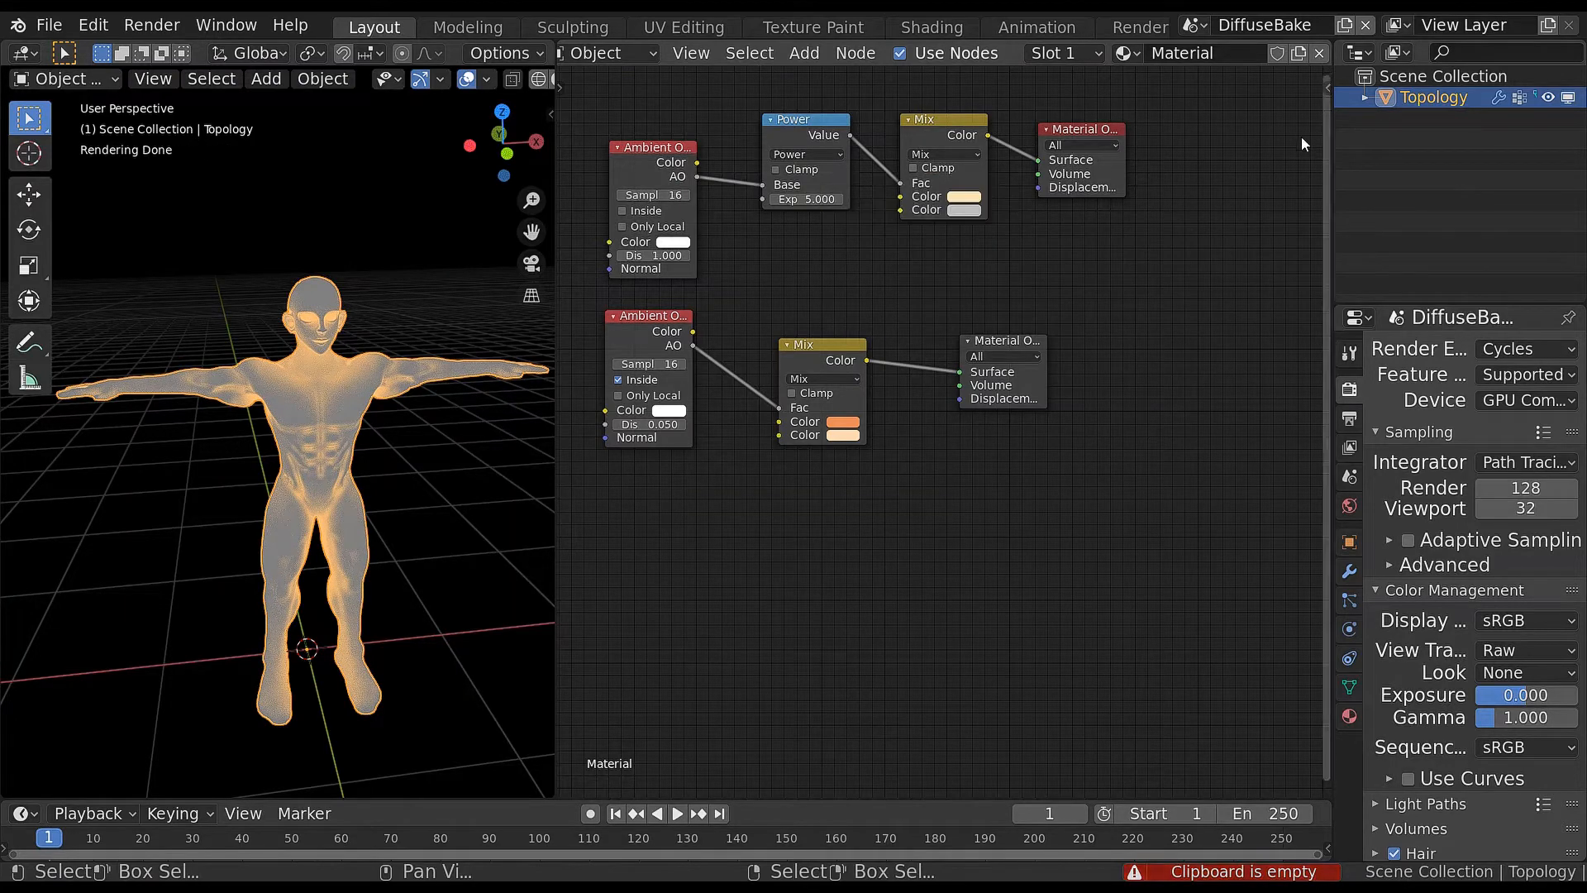
pyautogui.hotkey('ctrl', 'c')
pyautogui.hotkey('ctrl', 'v')
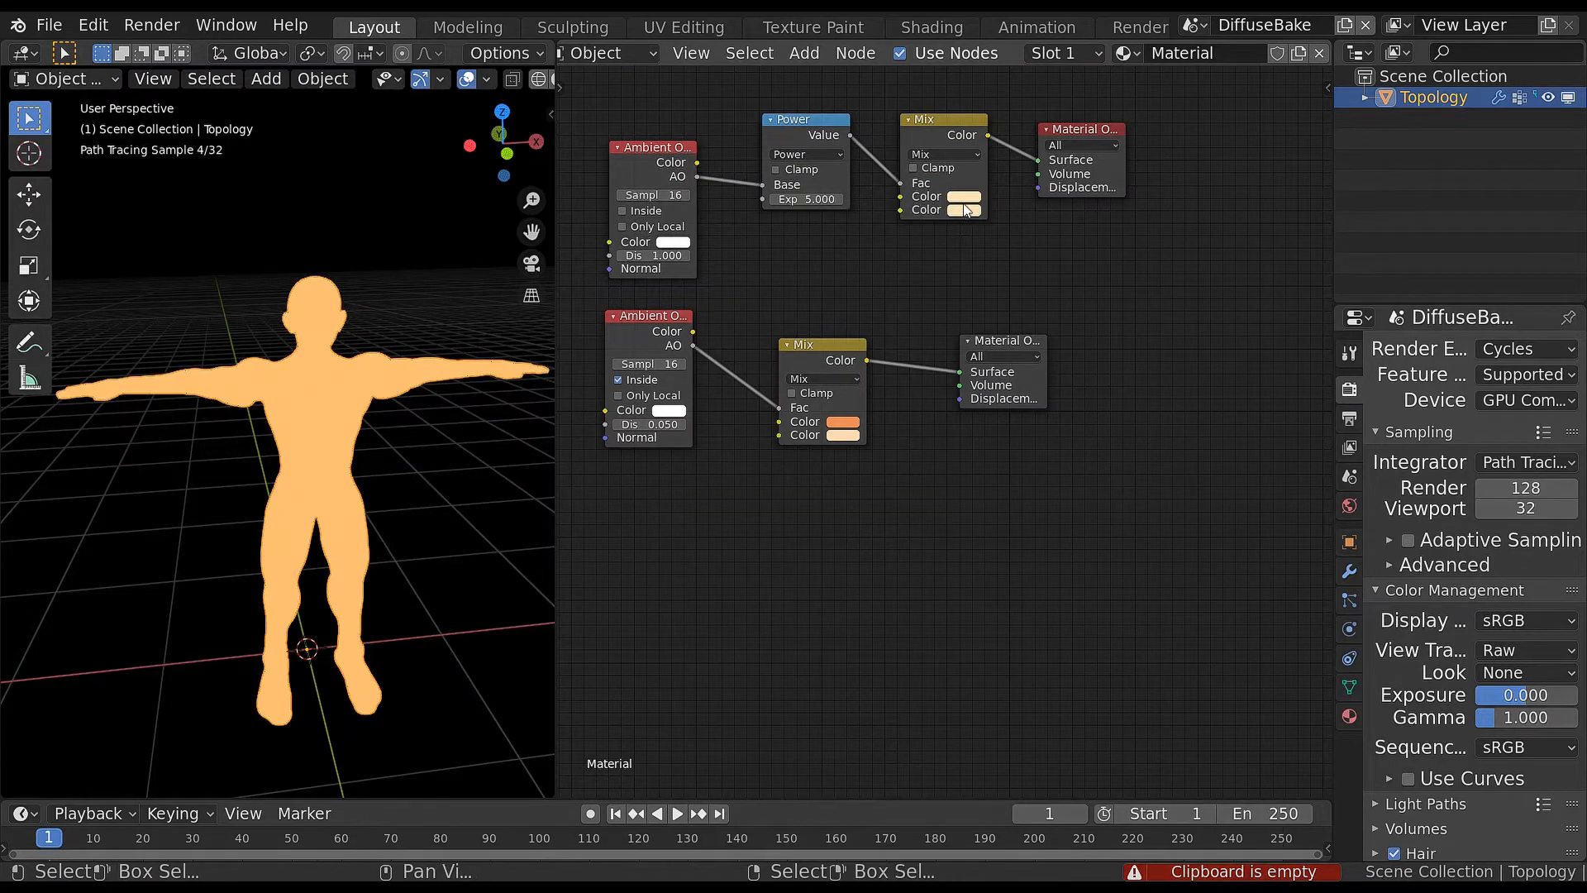
pyautogui.click(967, 210)
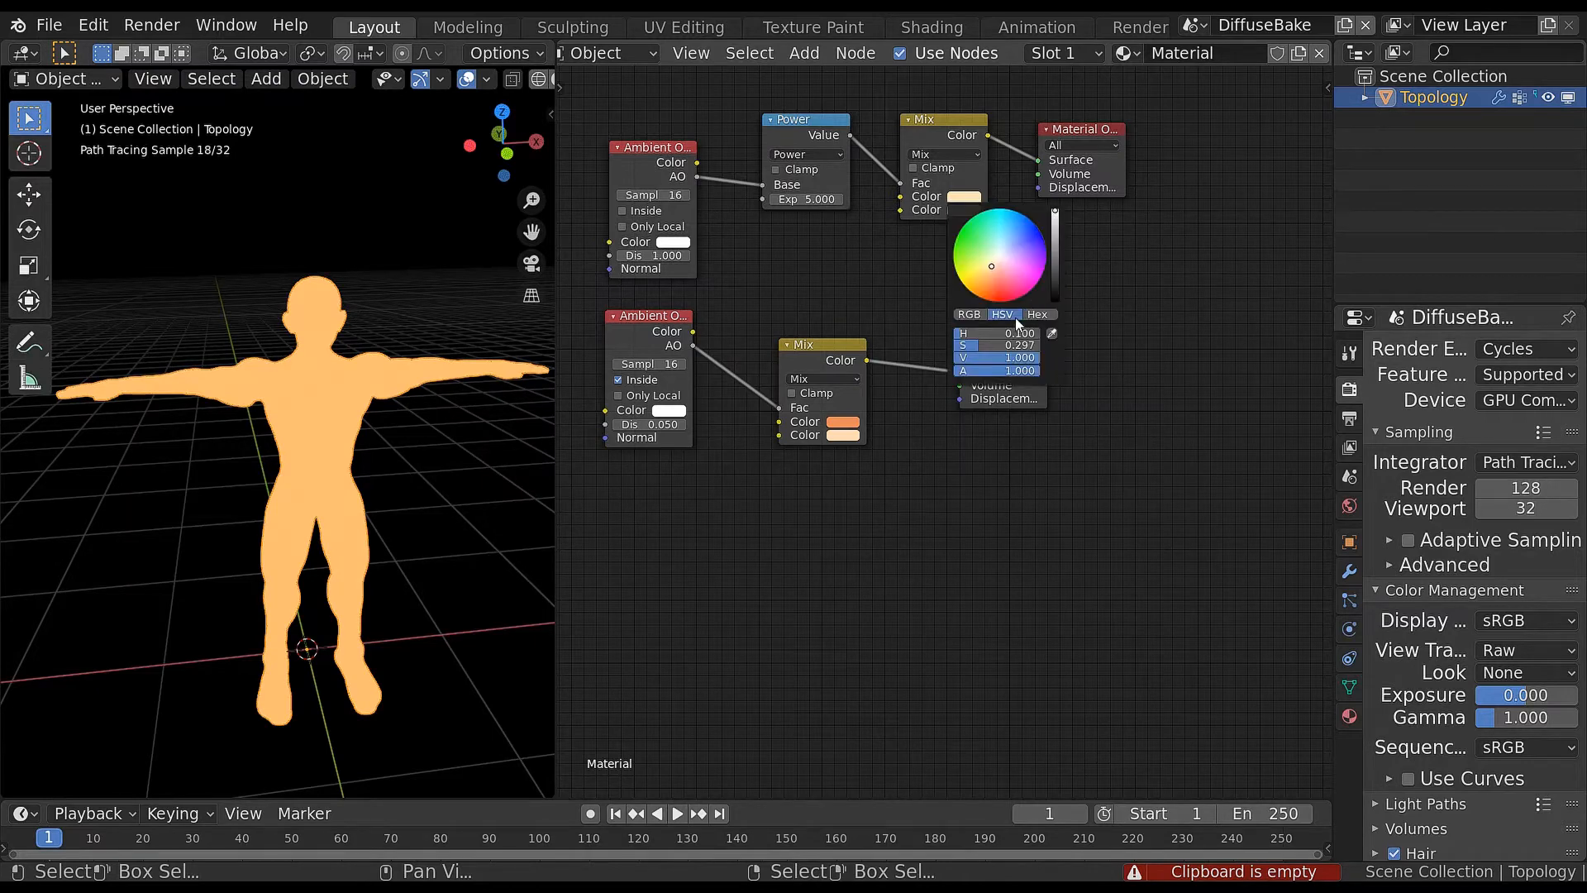
pyautogui.moveTo(975, 345); pyautogui.dragTo(969, 346)
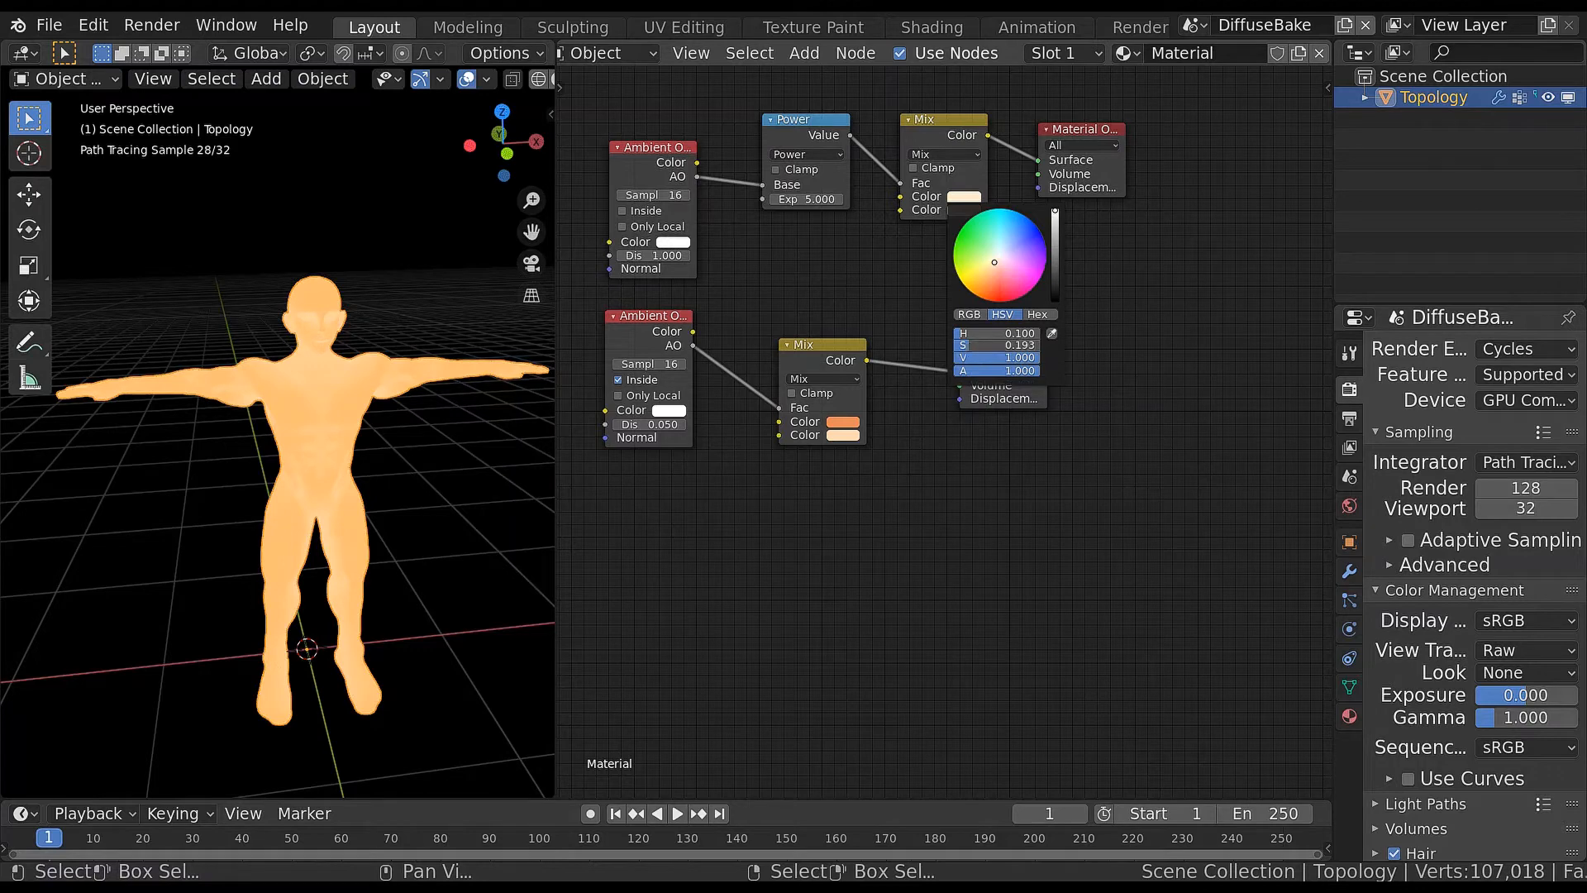
pyautogui.click(977, 350)
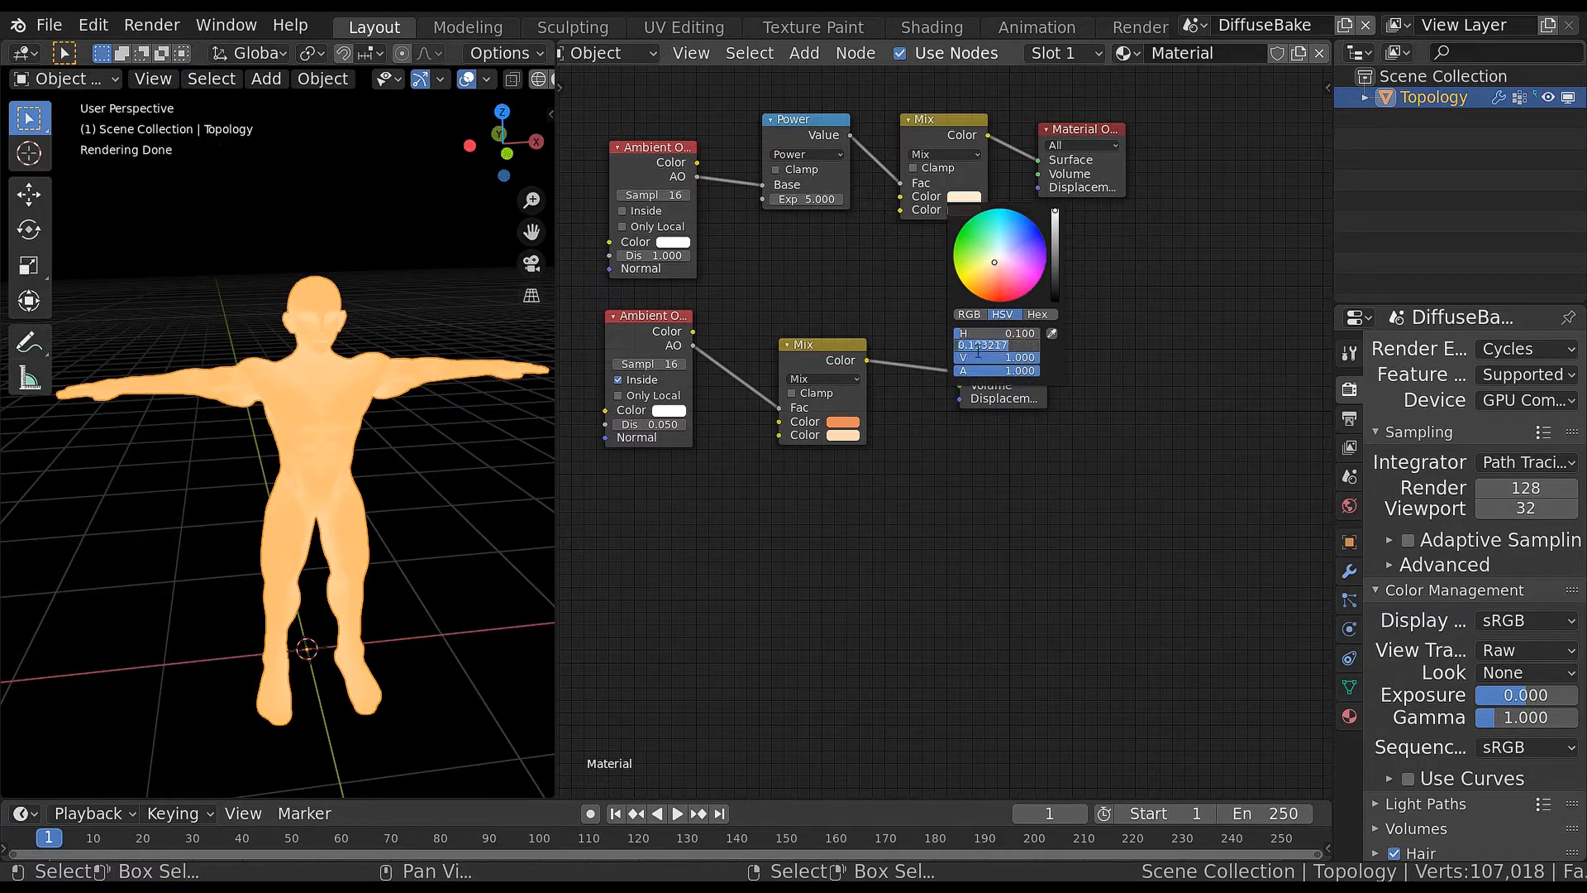
pyautogui.press('Return')
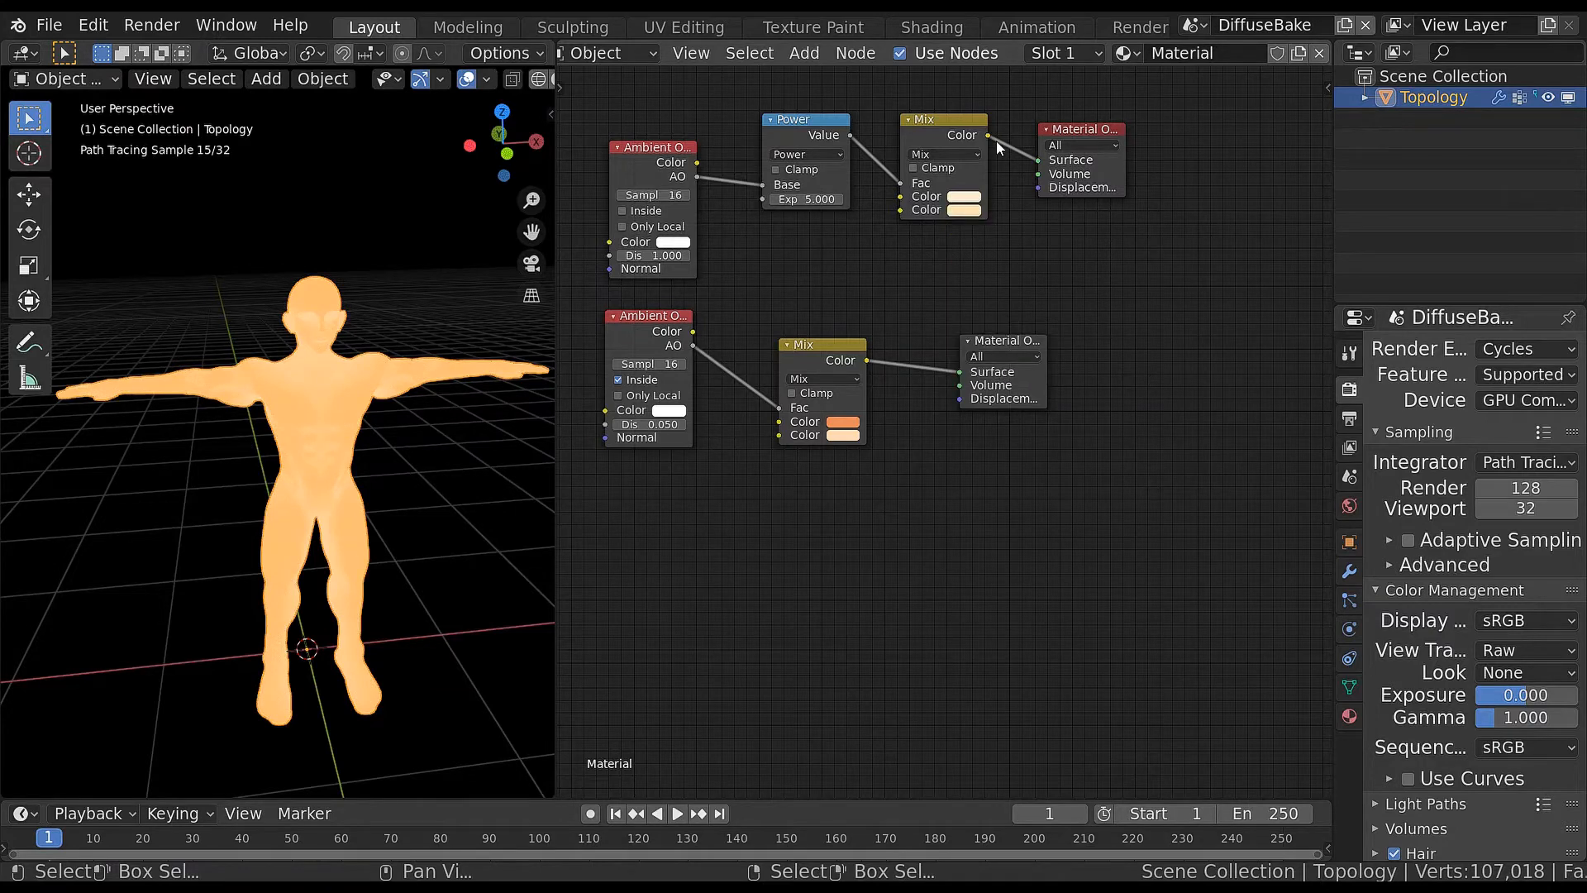
# Connect the upper Mix node's Color output to the lower Mix node's Color2 and make the lower Material Output active
pyautogui.moveTo(987, 135); pyautogui.dragTo(777, 435)
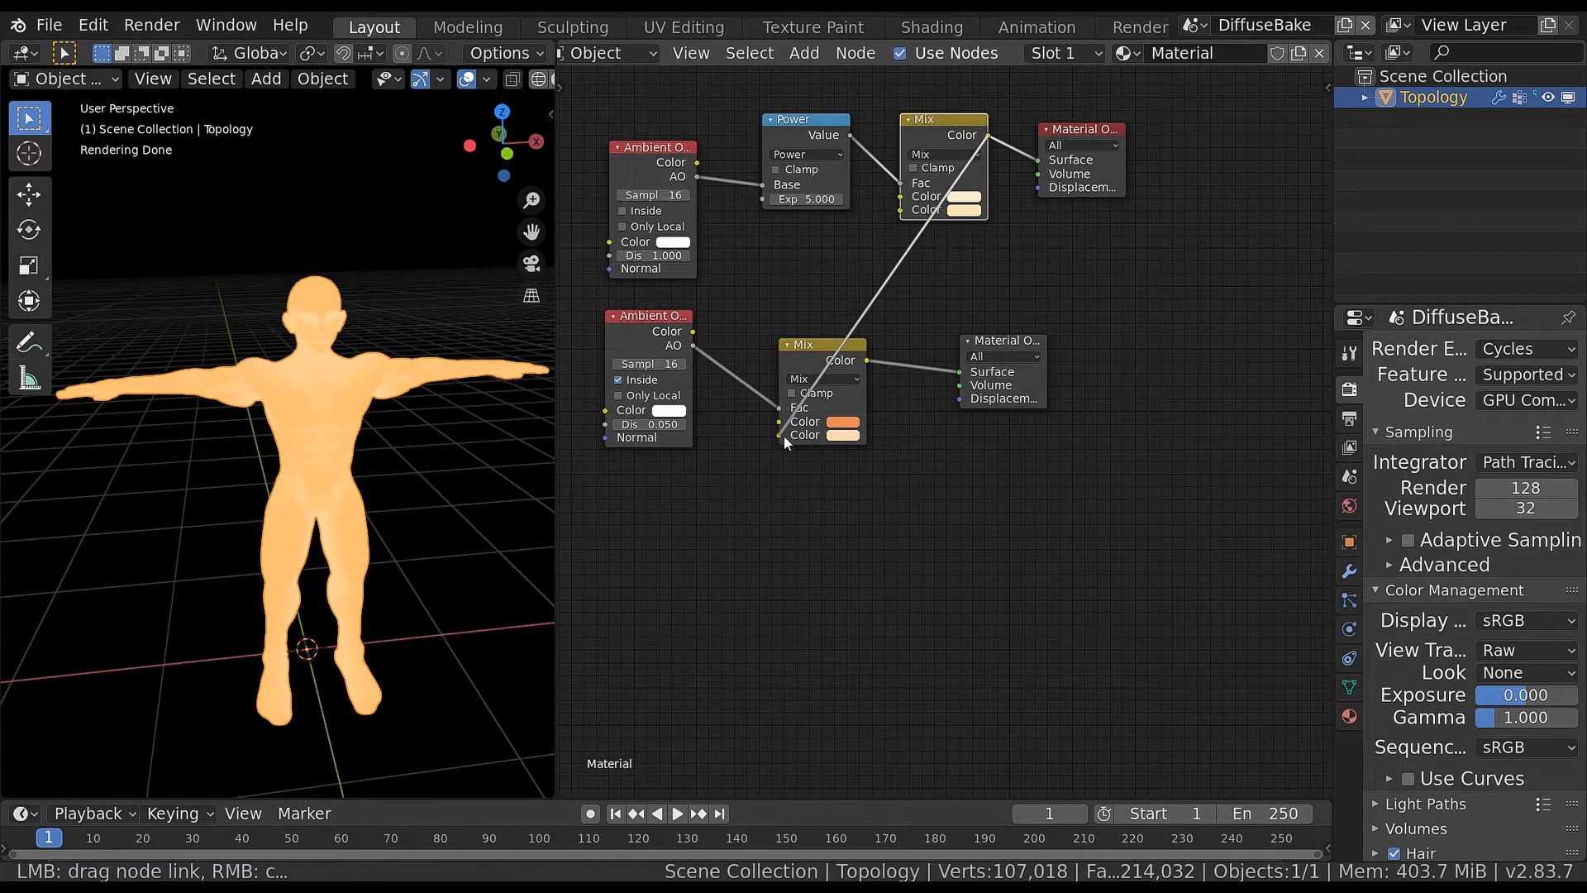
pyautogui.moveTo(782, 436); pyautogui.dragTo(781, 436)
pyautogui.click(1011, 339)
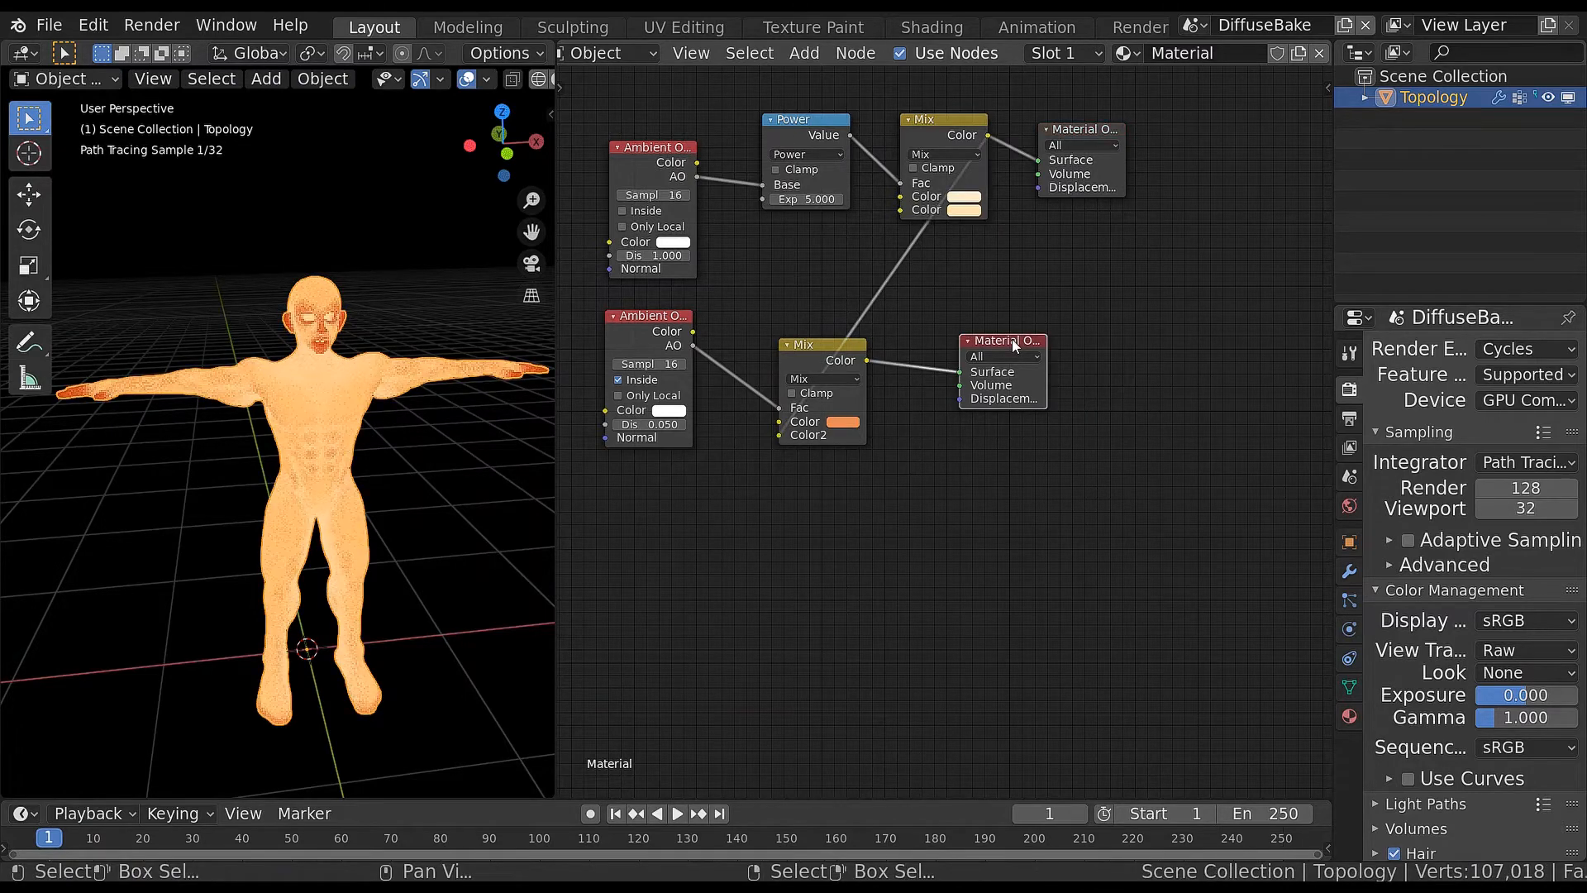
pyautogui.moveTo(295, 415)
pyautogui.mouseDown(button='middle')
pyautogui.moveTo(330, 400)
pyautogui.moveTo(311, 405)
pyautogui.mouseUp(button='middle')
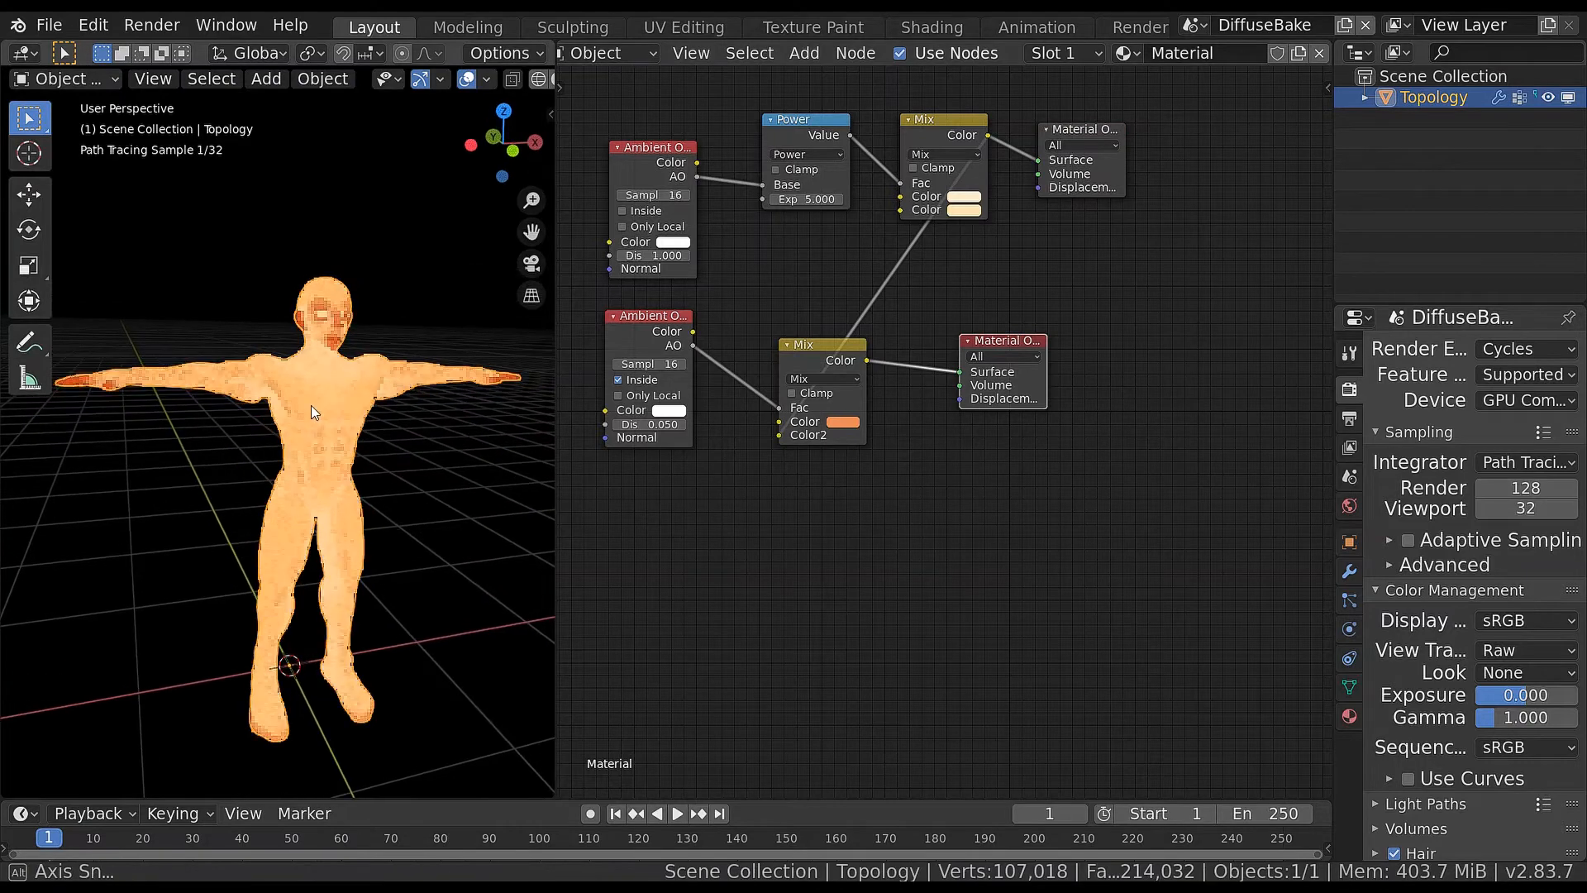
# Reduce the saturation of the upper Mix node's second color to a paler cream and check the shading on the character
pyautogui.click(967, 211)
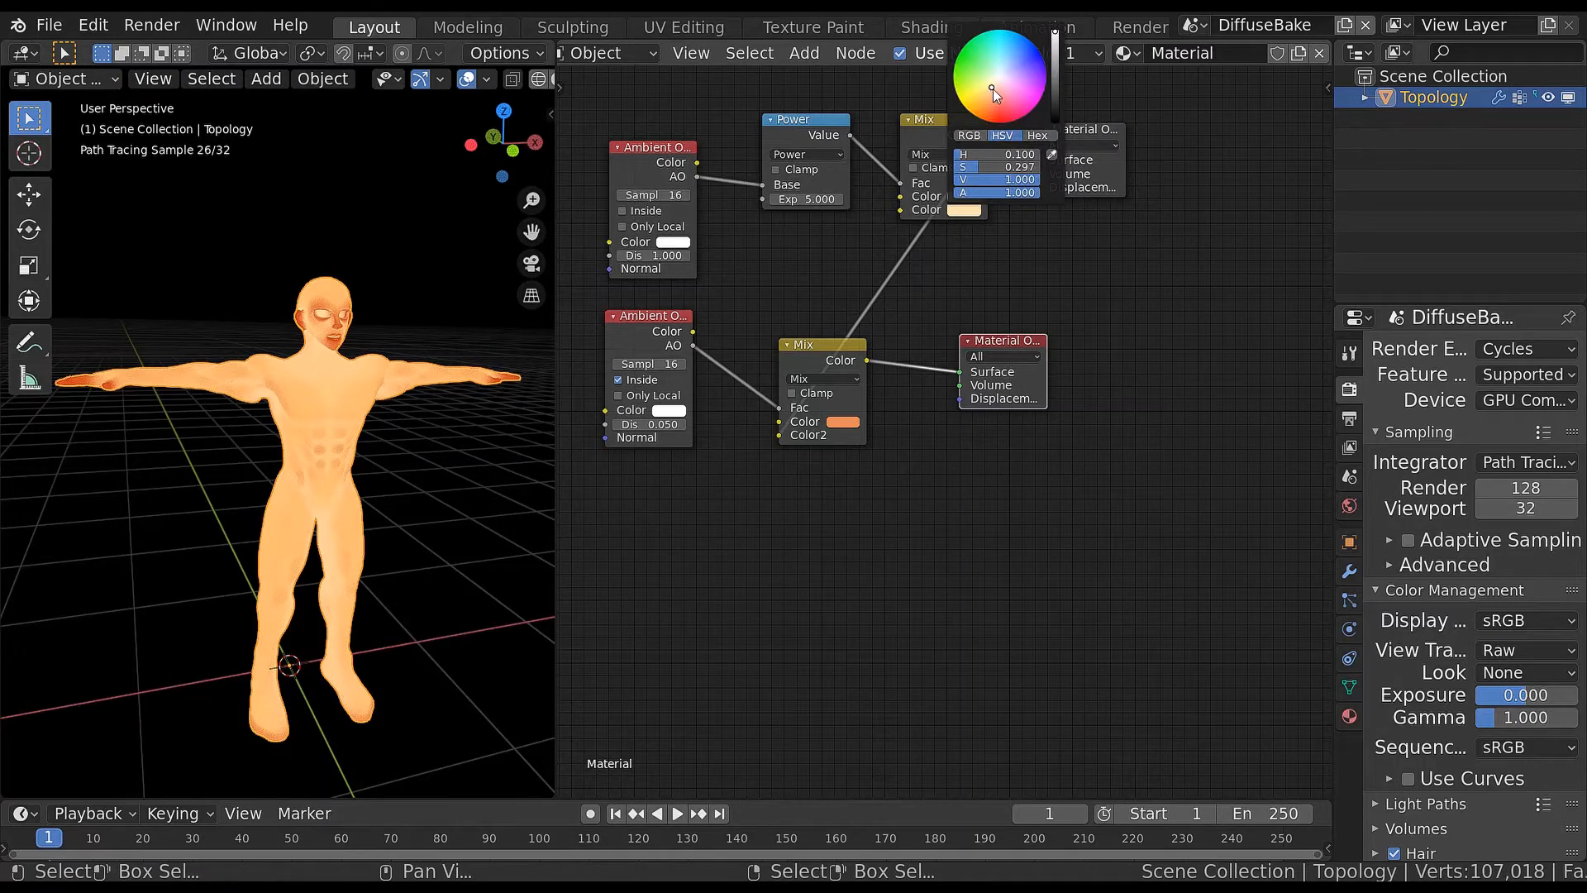
pyautogui.moveTo(994, 88); pyautogui.dragTo(993, 84)
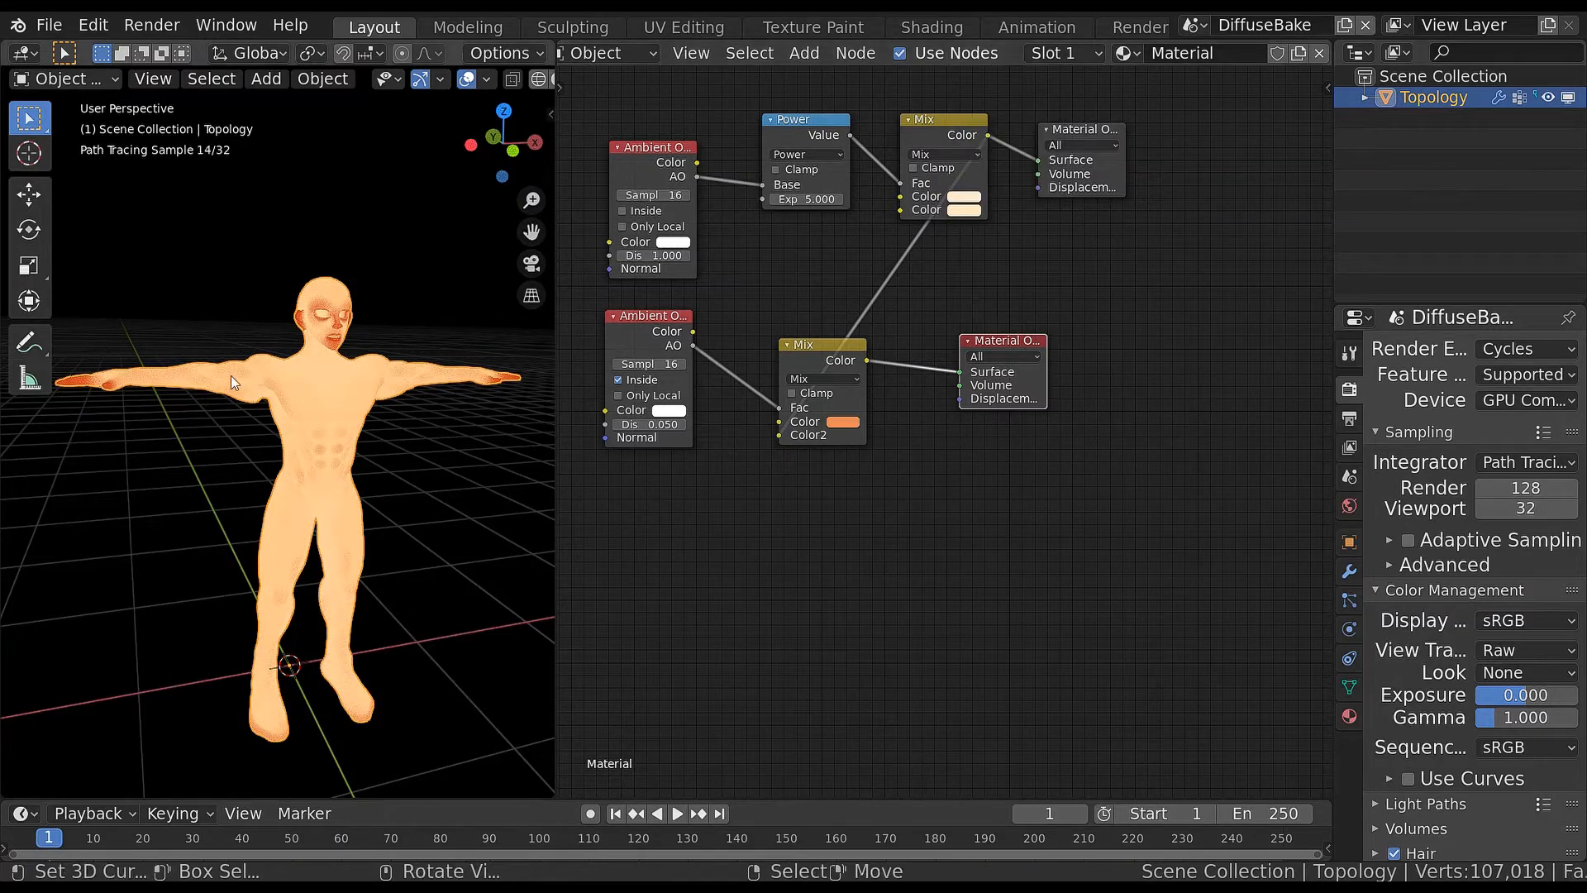
pyautogui.keyDown('alt'); pyautogui.moveTo(267, 355); pyautogui.dragTo(453, 432); pyautogui.keyUp('alt')
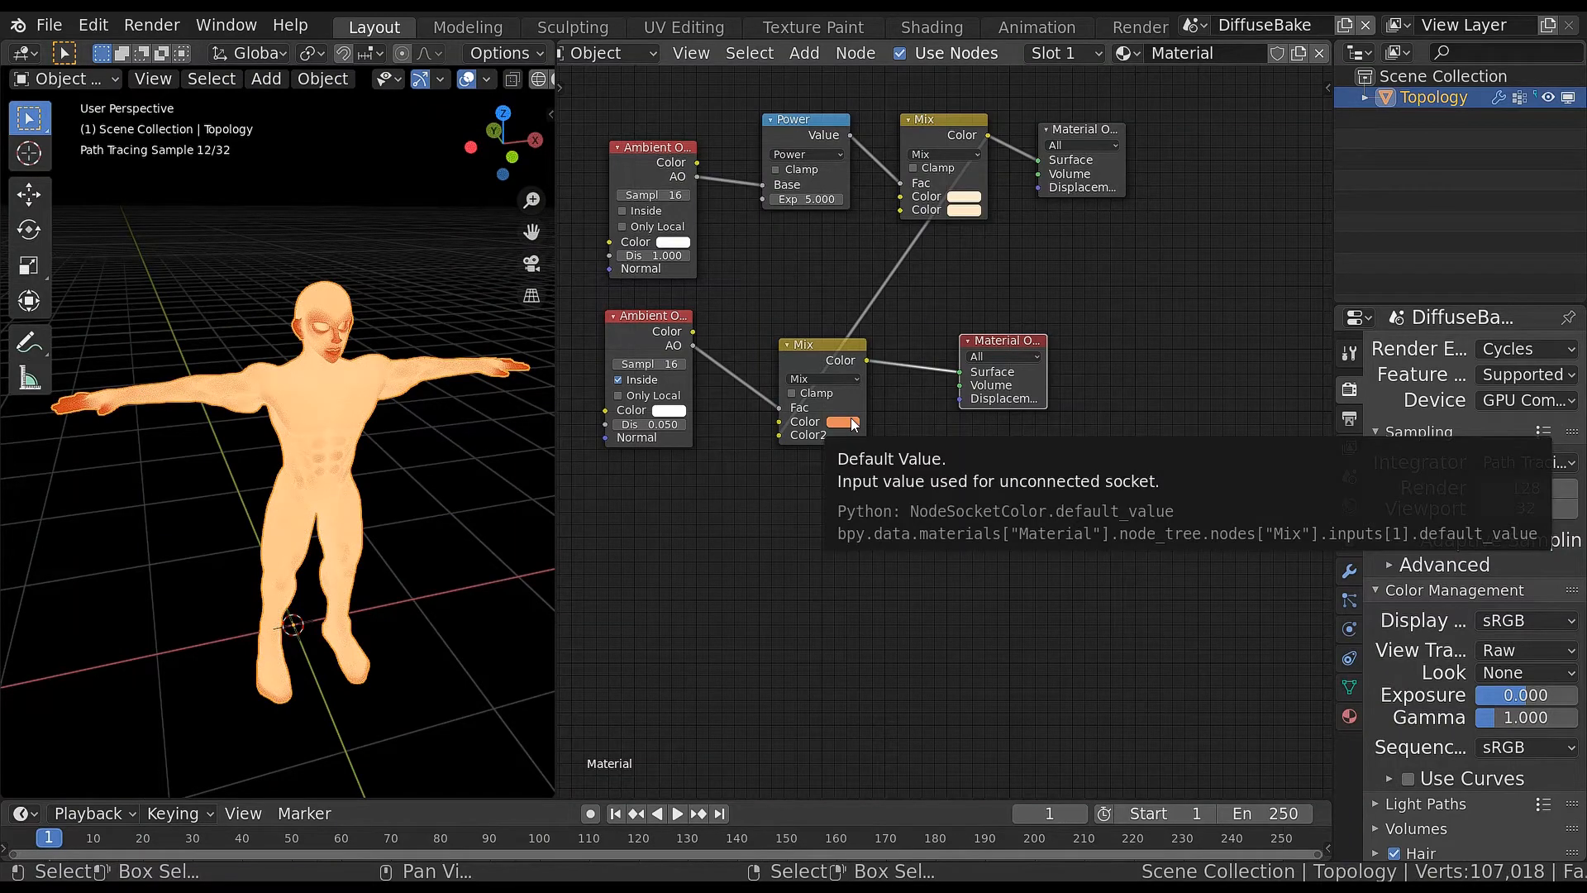
# Try a distance of 0.025 on the inside Ambient Occlusion node and settle on 0.03
pyautogui.doubleClick(643, 425)
pyautogui.write('.025')
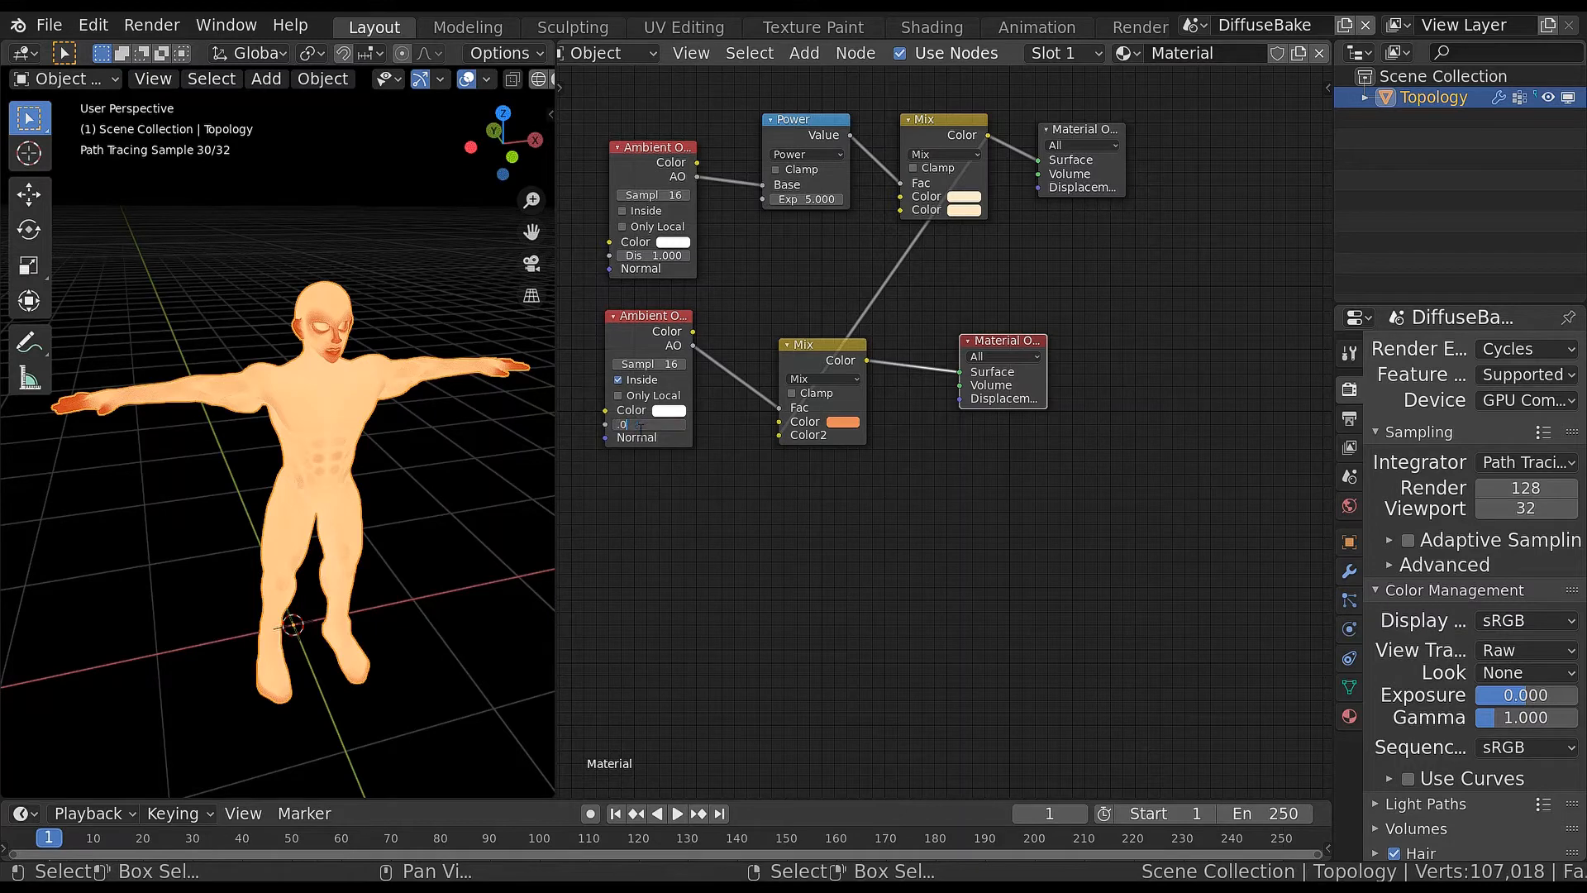
pyautogui.press('Return')
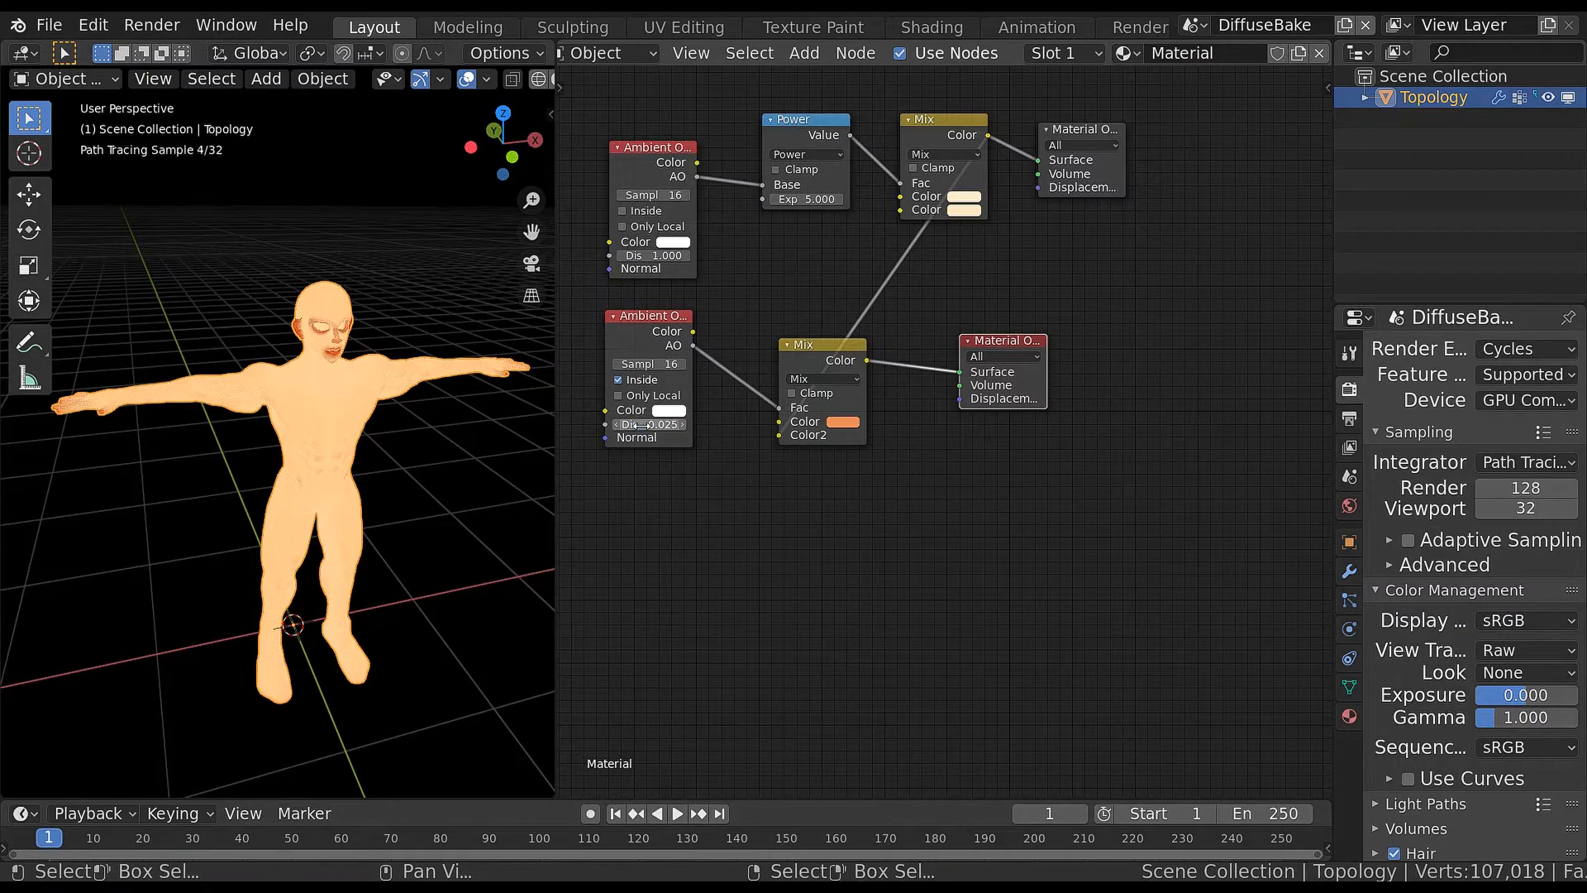
pyautogui.doubleClick(645, 424)
pyautogui.write('.03')
pyautogui.press('Return')
# Try exponents of 1 and 10 on the Power node and set it back to 5
pyautogui.doubleClick(818, 199)
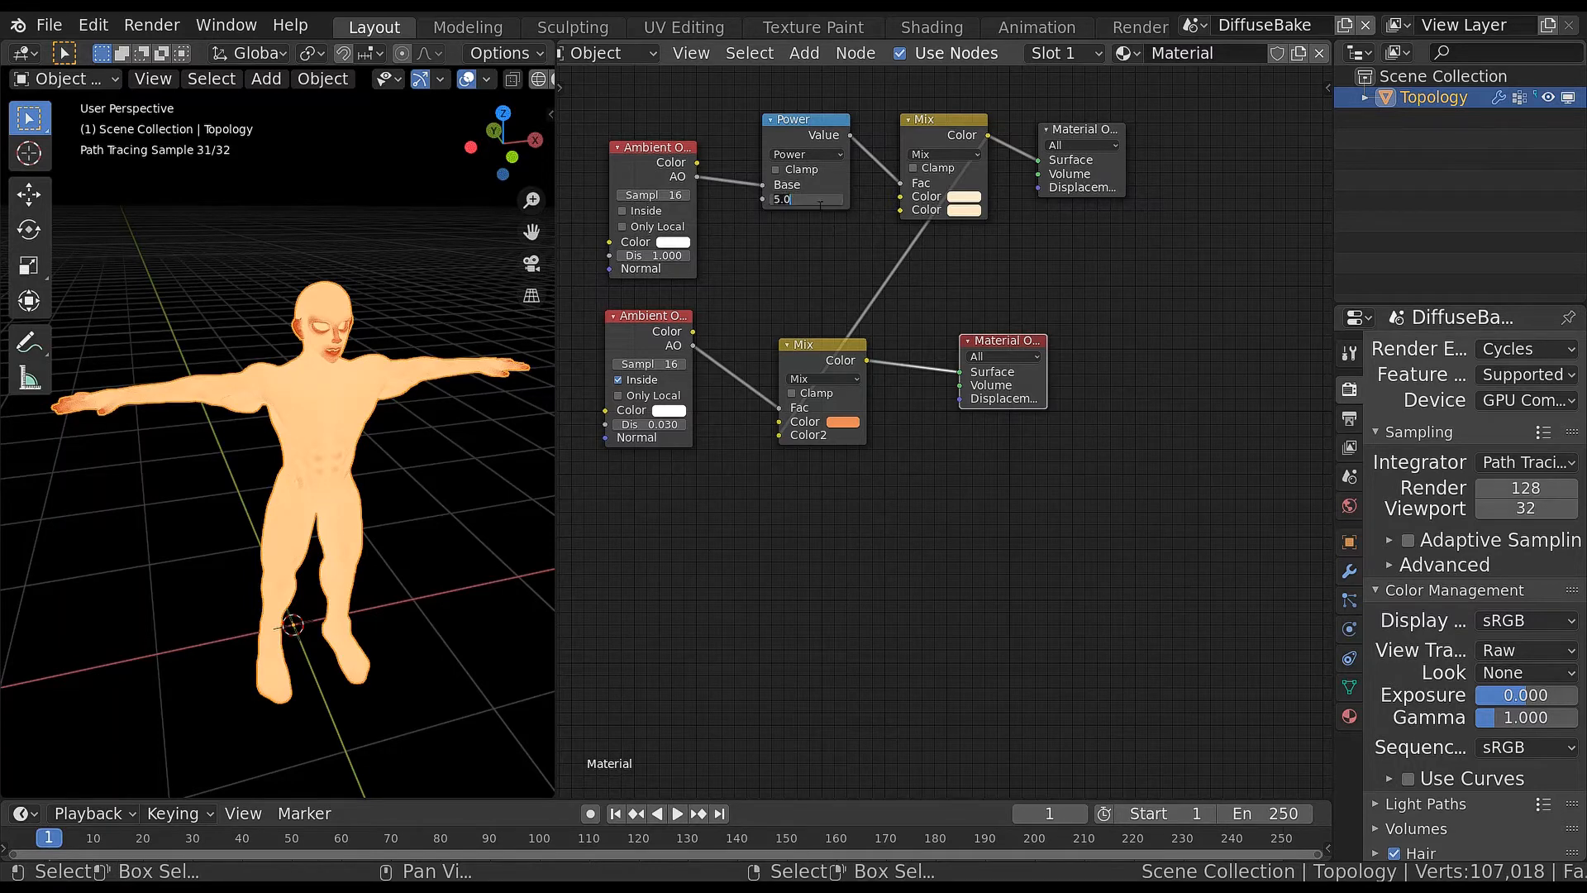
pyautogui.write('1')
pyautogui.press('Return')
pyautogui.doubleClick(818, 199)
pyautogui.write('10')
pyautogui.press('Return')
pyautogui.doubleClick(821, 200)
pyautogui.write('5')
pyautogui.press('Return')
# Raise the saturation of the upper Mix node's second color to about 0.4 and set the Power exponent to 8
pyautogui.click(963, 210)
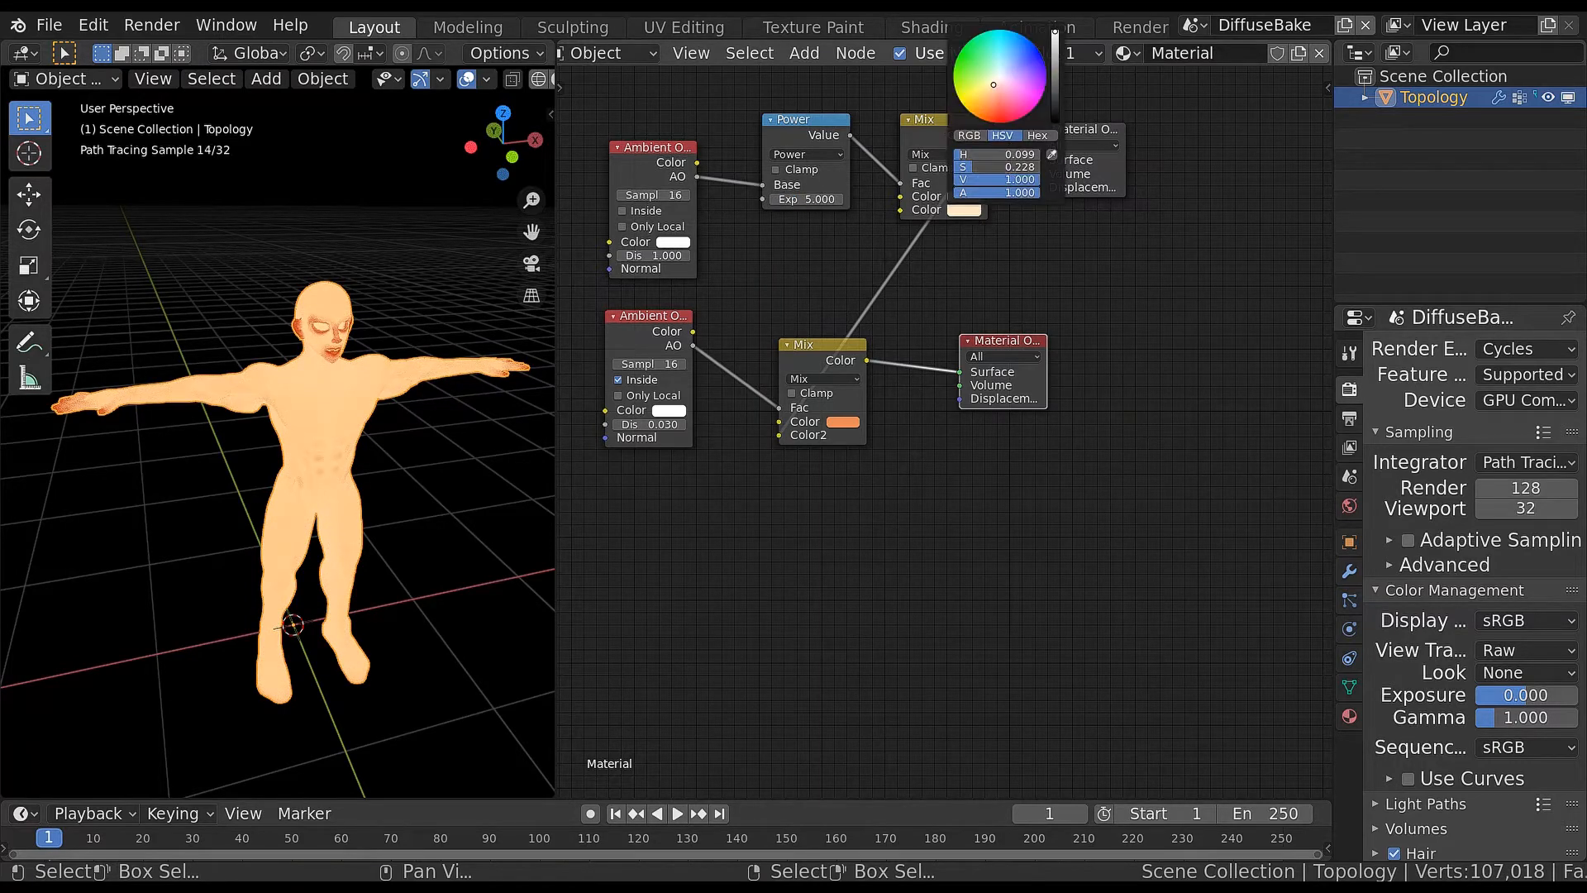
pyautogui.moveTo(973, 167)
pyautogui.mouseDown()
pyautogui.moveTo(1003, 167)
pyautogui.moveTo(987, 167)
pyautogui.mouseUp()
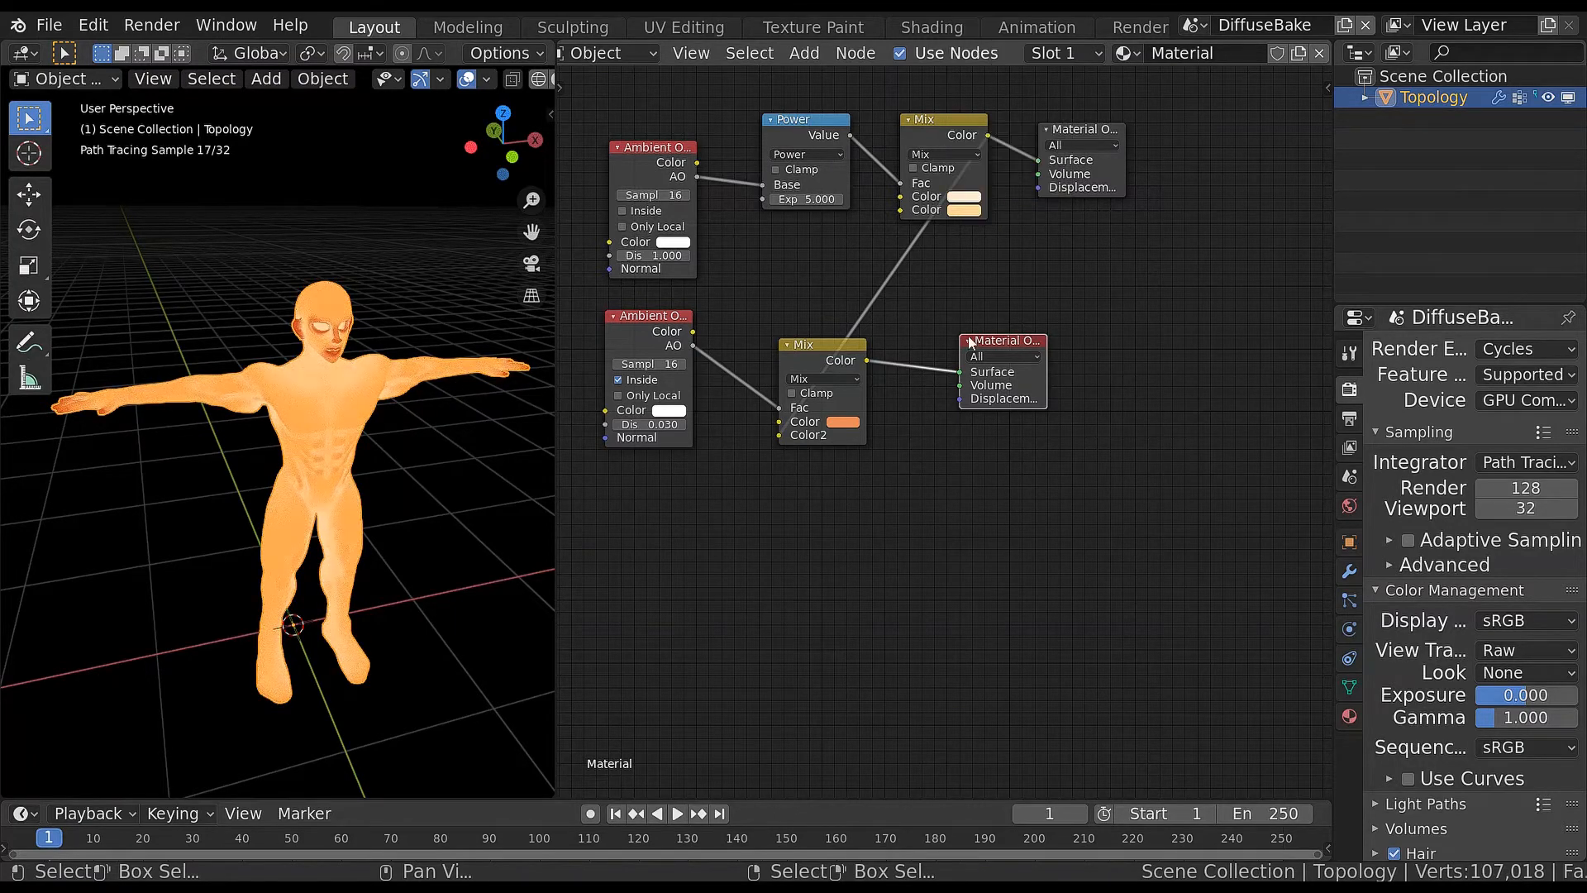
pyautogui.click(819, 201)
pyautogui.write('8')
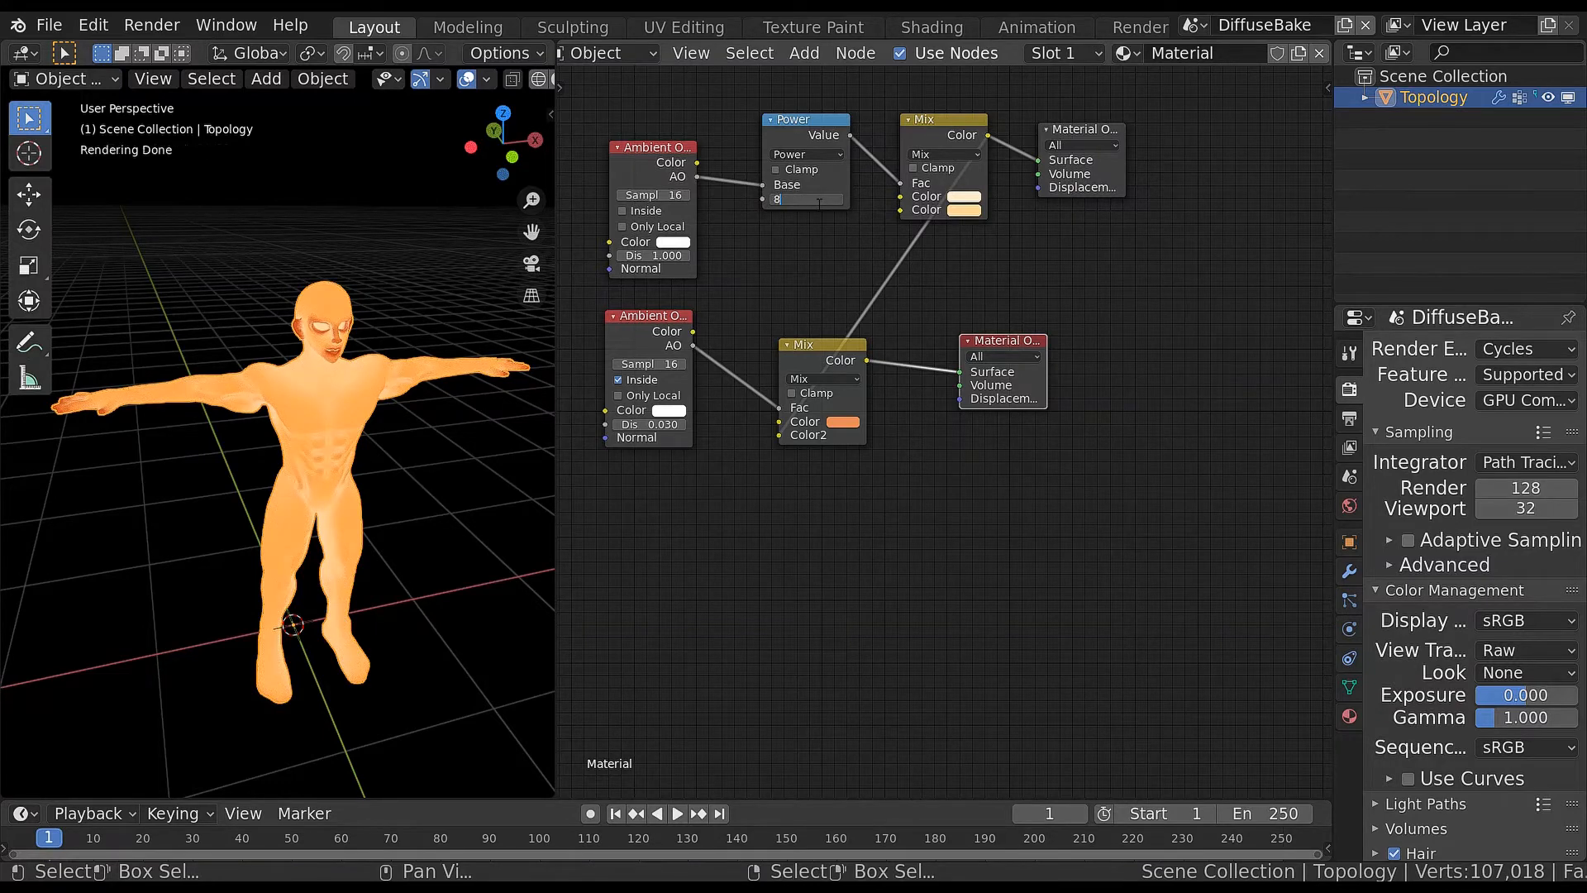
pyautogui.press('Return')
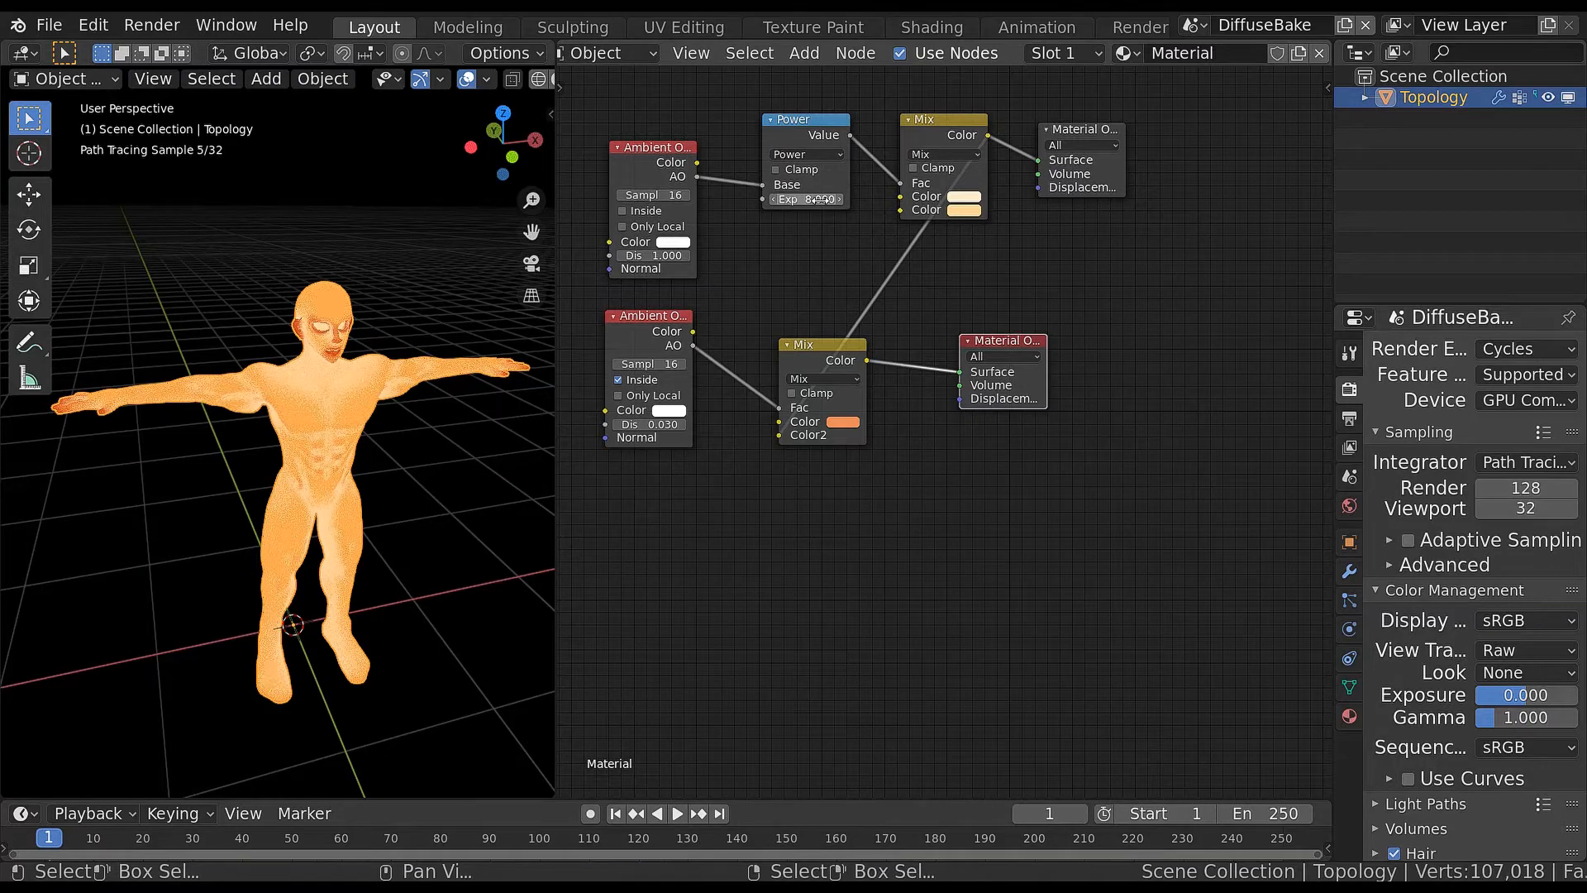
# Compare Power node exponents of 2 and 10 on the character's shading and settle on 3
pyautogui.click(815, 201)
pyautogui.write('2')
pyautogui.press('Return')
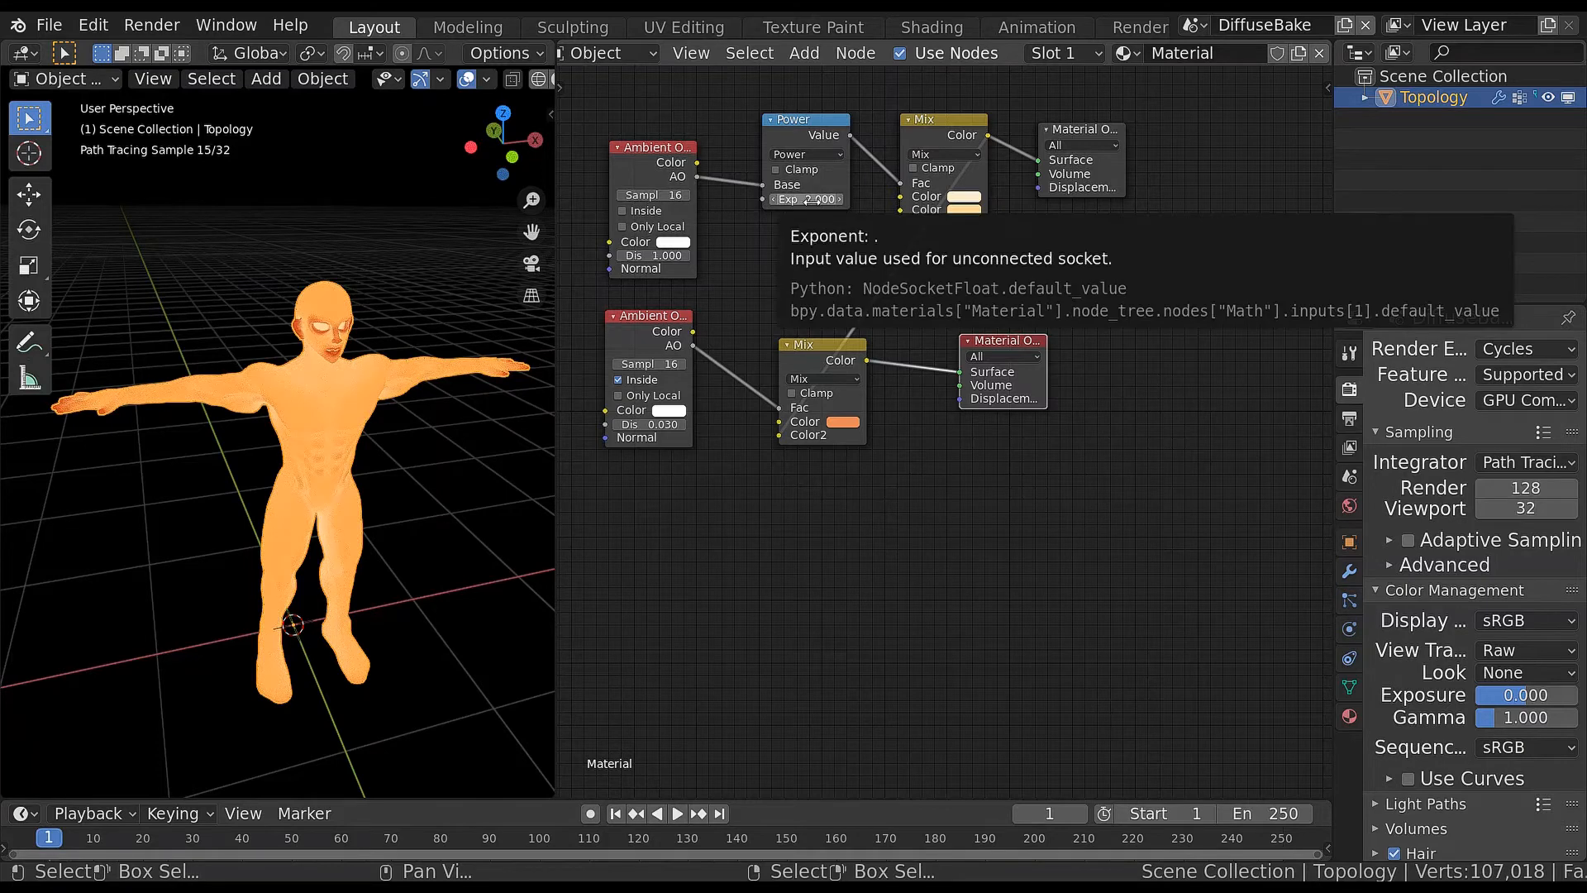
pyautogui.click(813, 200)
pyautogui.write('10')
pyautogui.press('Return')
pyautogui.click(814, 200)
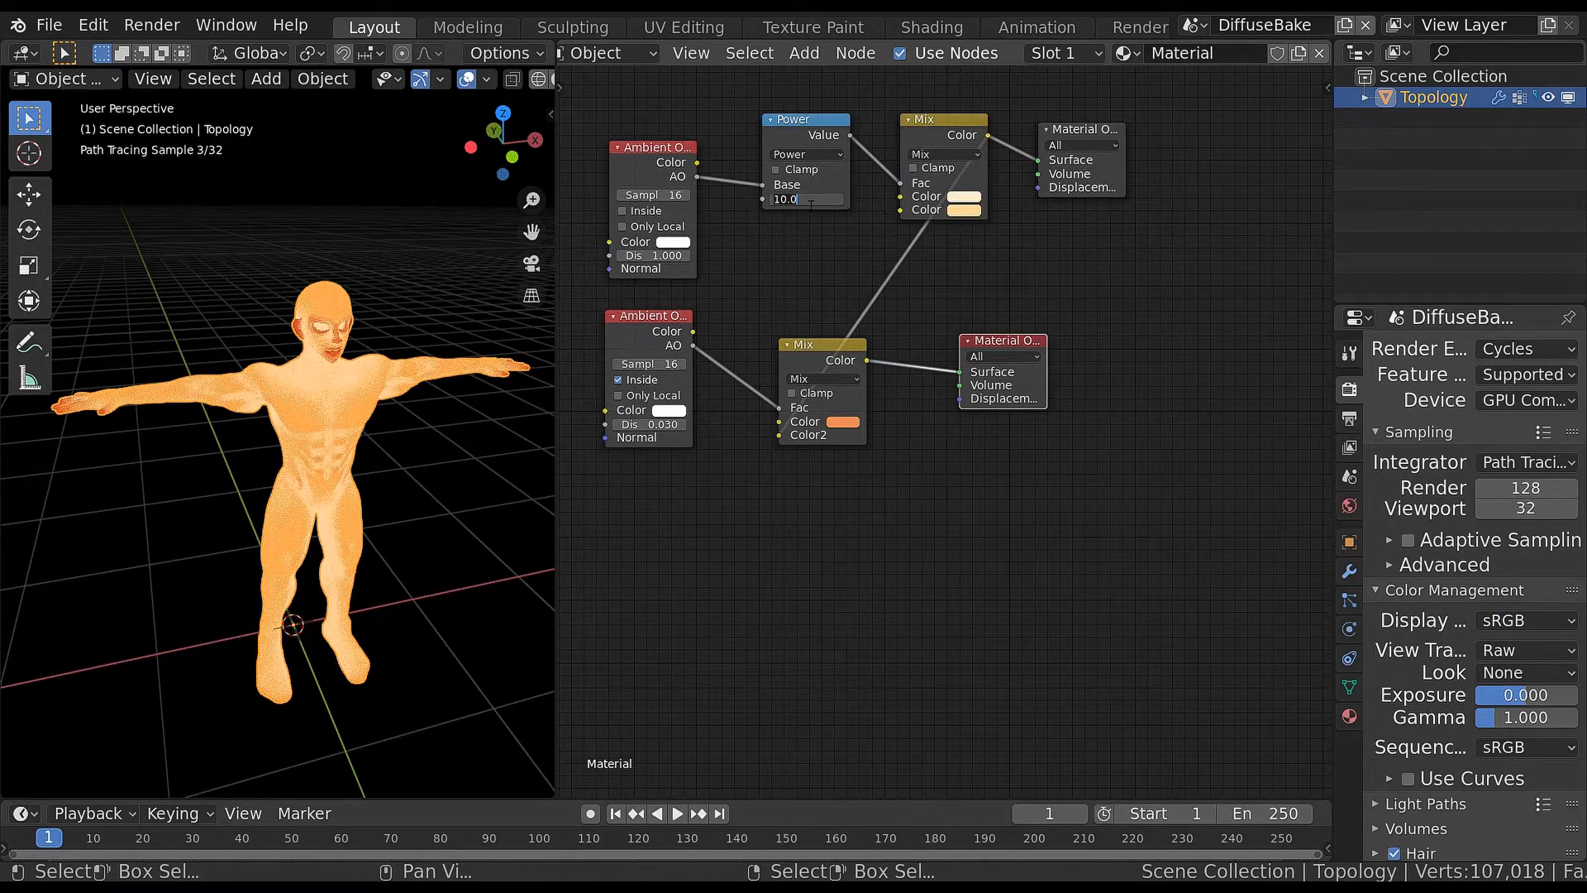
pyautogui.write('2')
pyautogui.press('Return')
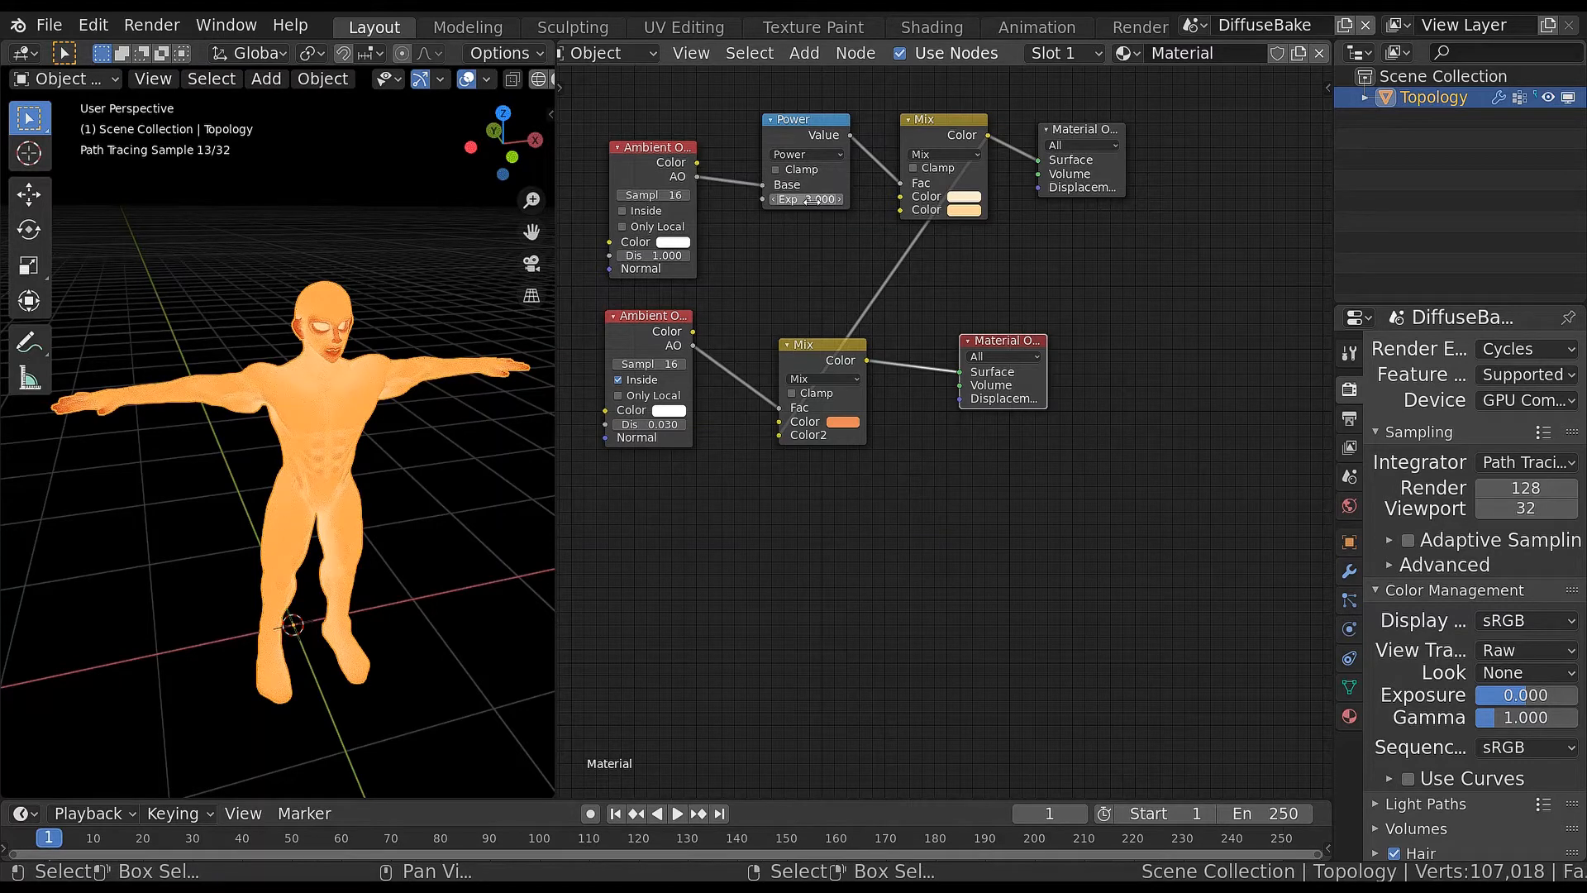
# Shift the hue of the upper Mix node's second color slightly toward orange
pyautogui.moveTo(217, 508); pyautogui.dragTo(262, 481, button='middle')
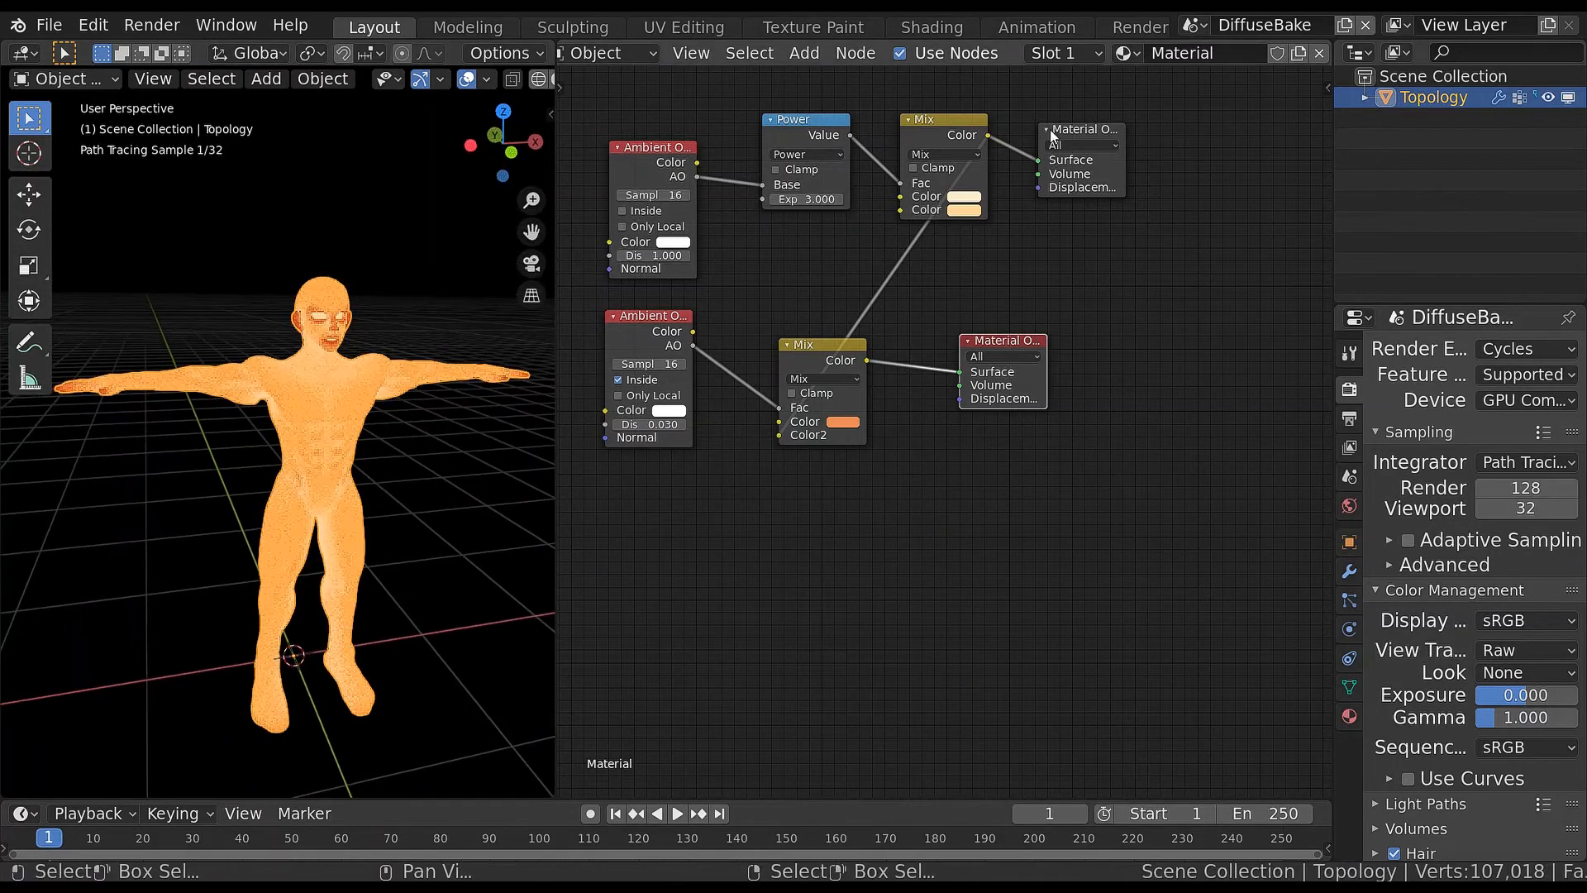
pyautogui.click(964, 210)
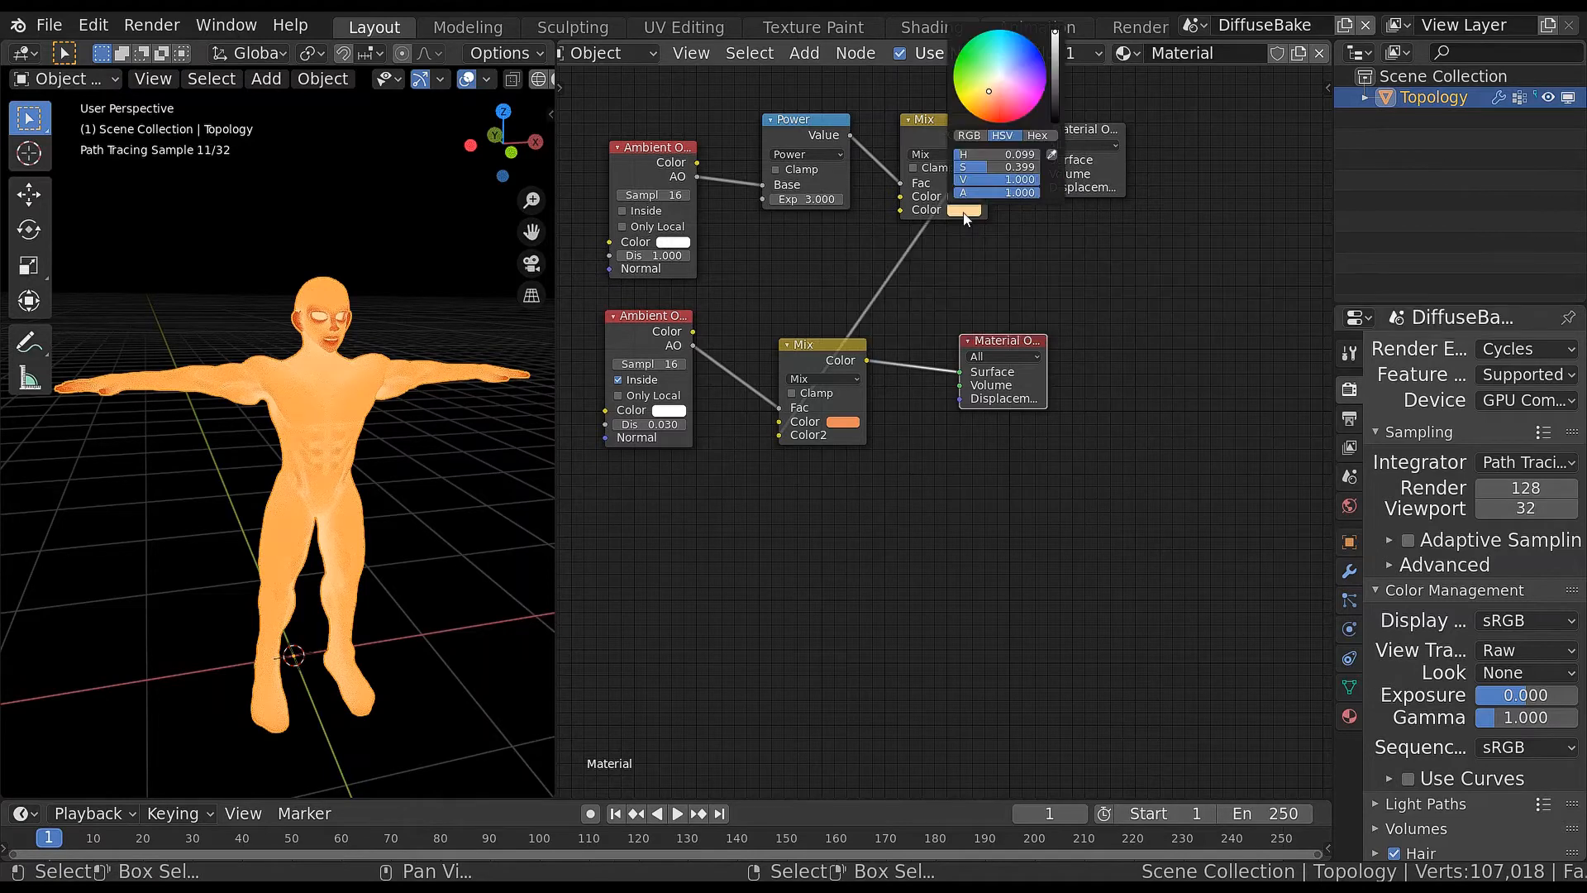
pyautogui.moveTo(996, 154); pyautogui.dragTo(995, 154)
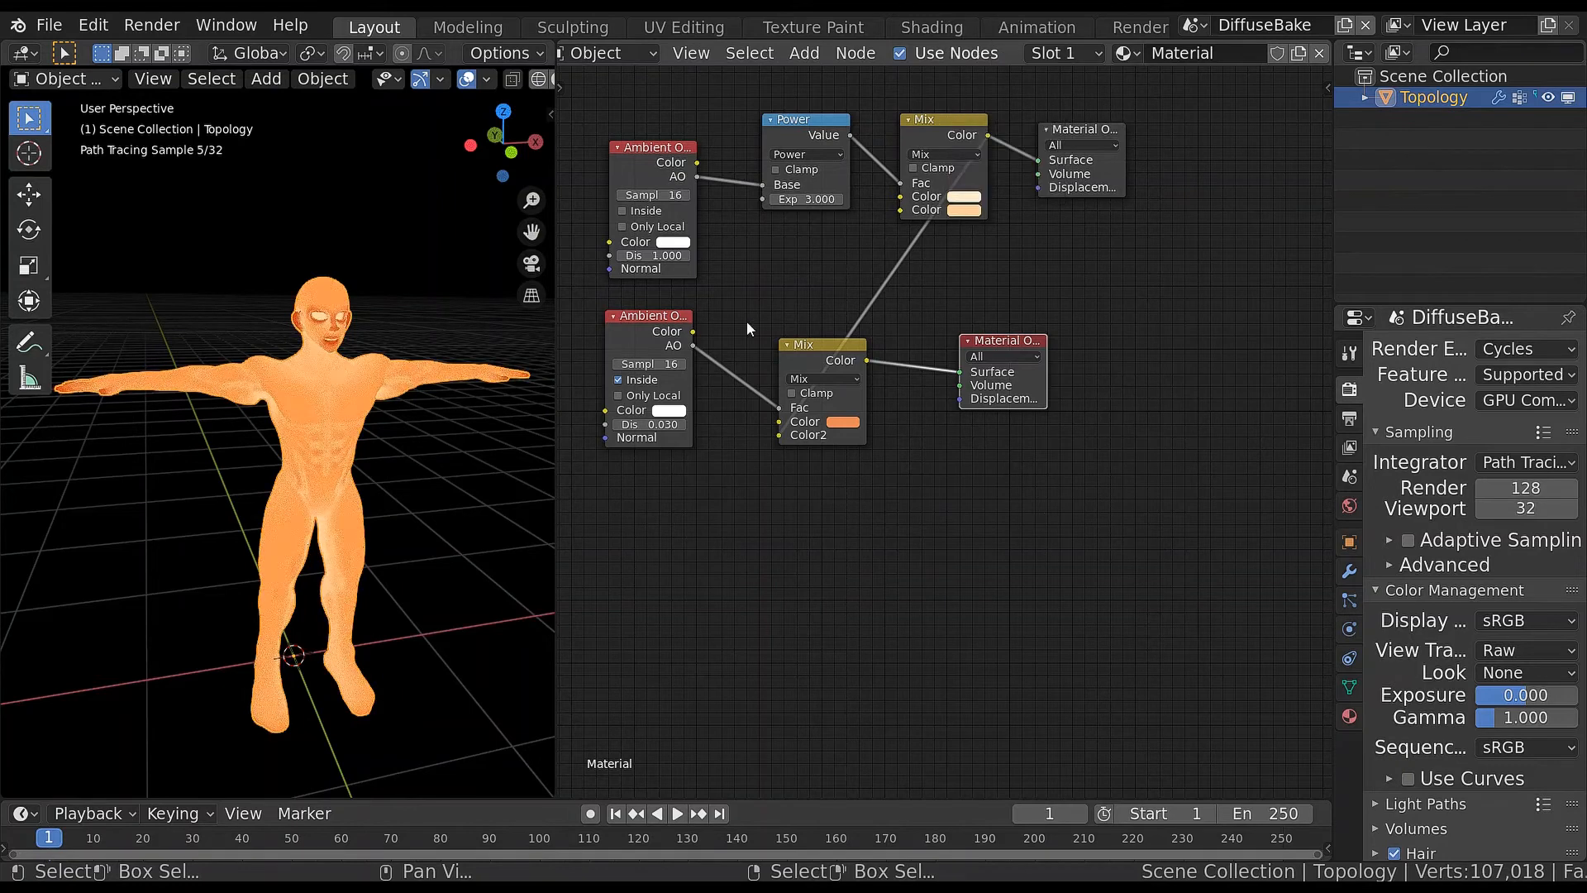
# Split the node editor into two stacked areas and turn the lower one into an Image Editor
pyautogui.moveTo(579, 48); pyautogui.dragTo(632, 52, button='middle')
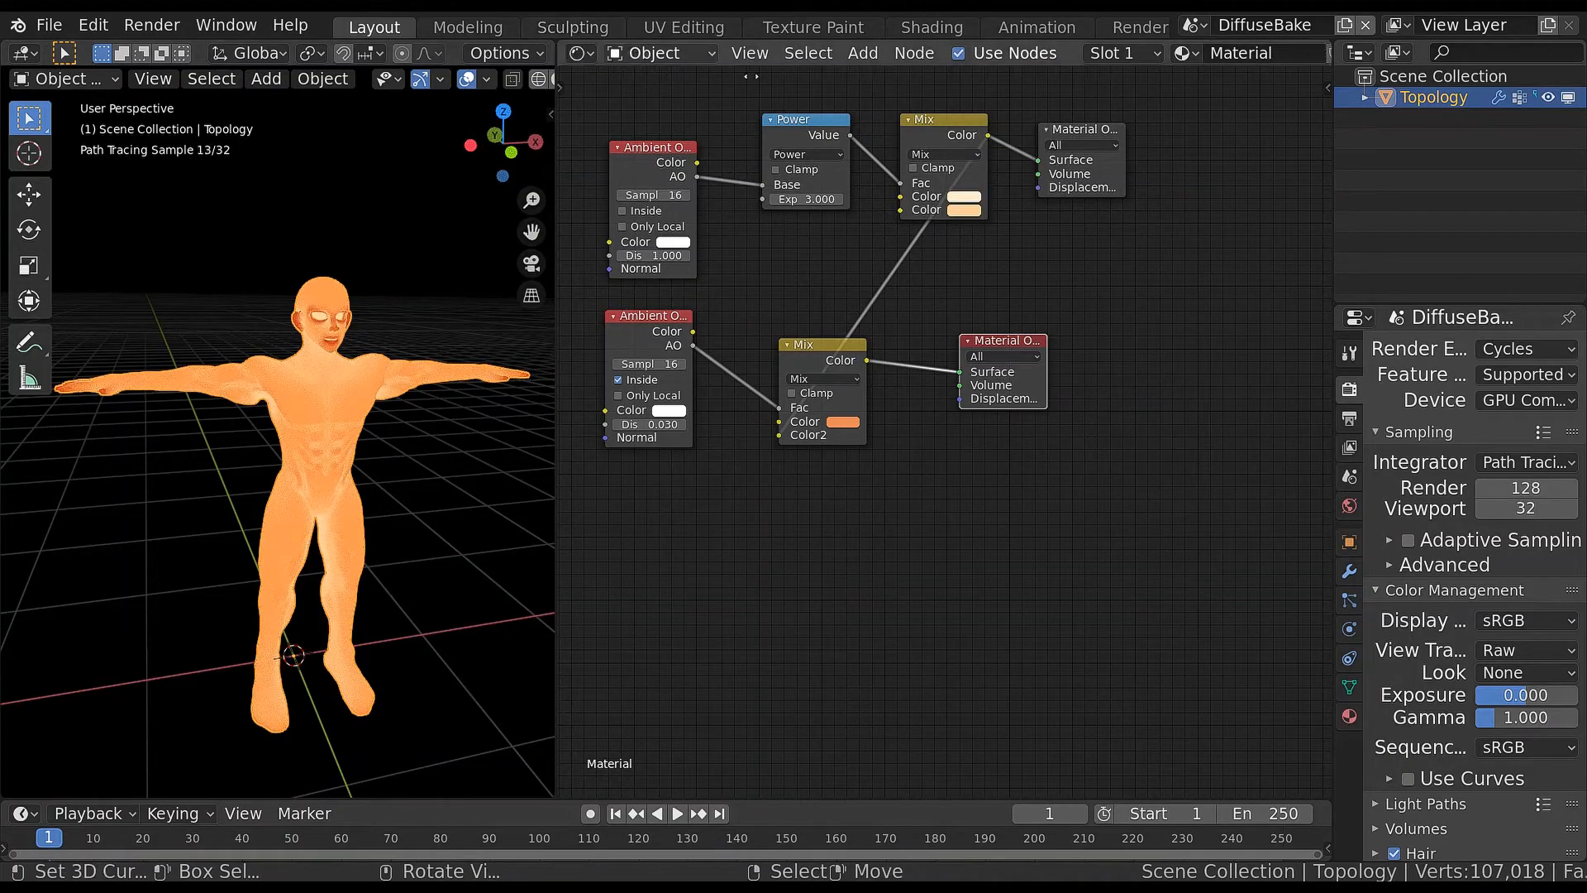
pyautogui.moveTo(567, 50); pyautogui.dragTo(630, 446)
pyautogui.click(579, 454)
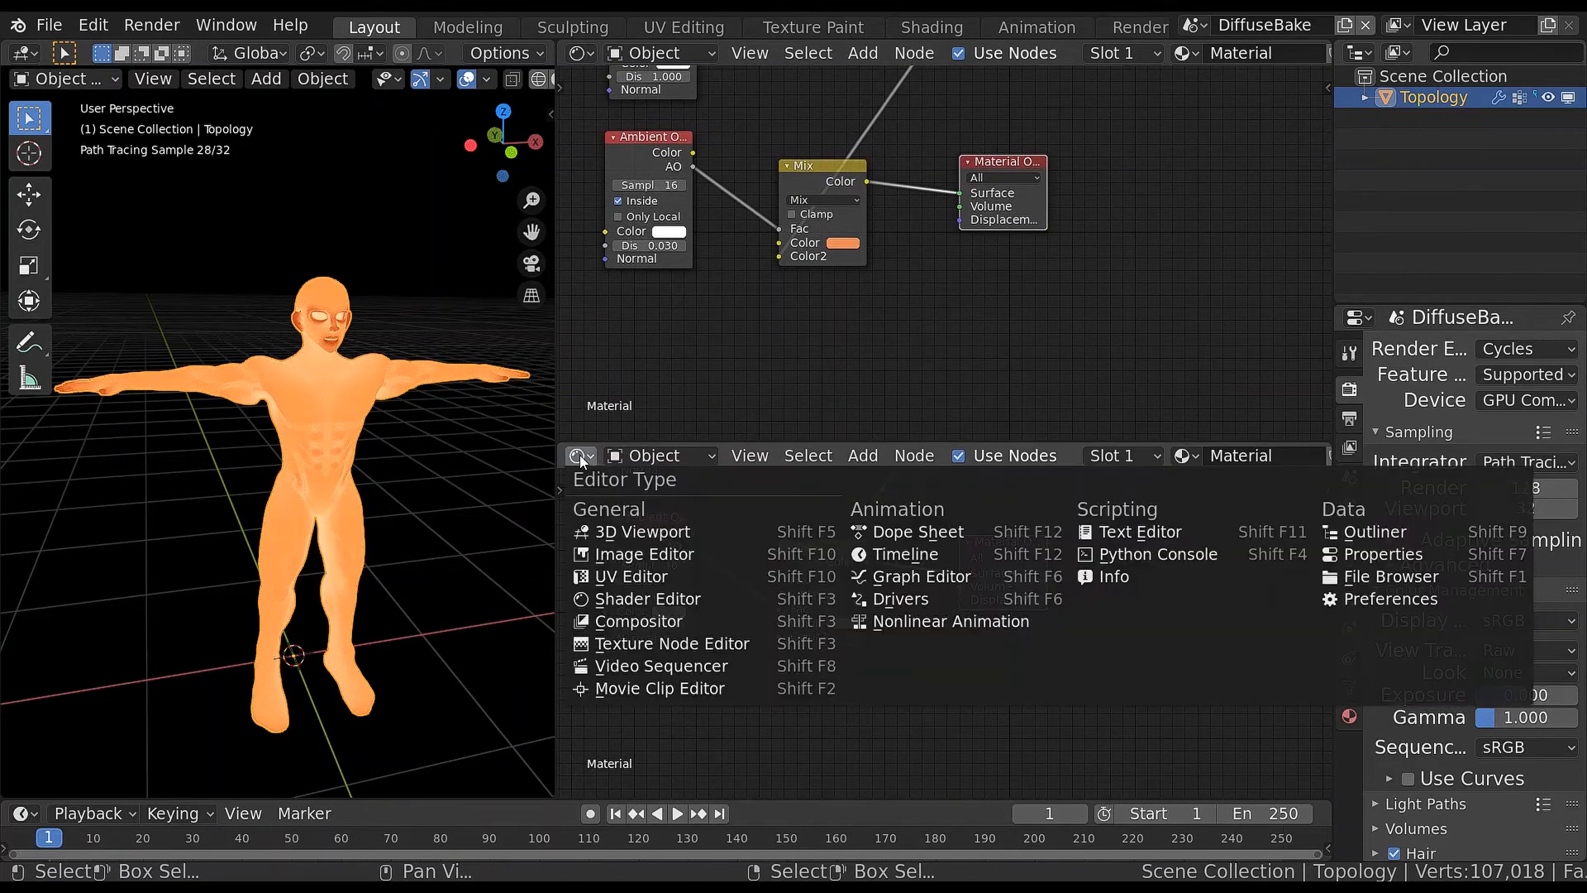
pyautogui.click(667, 562)
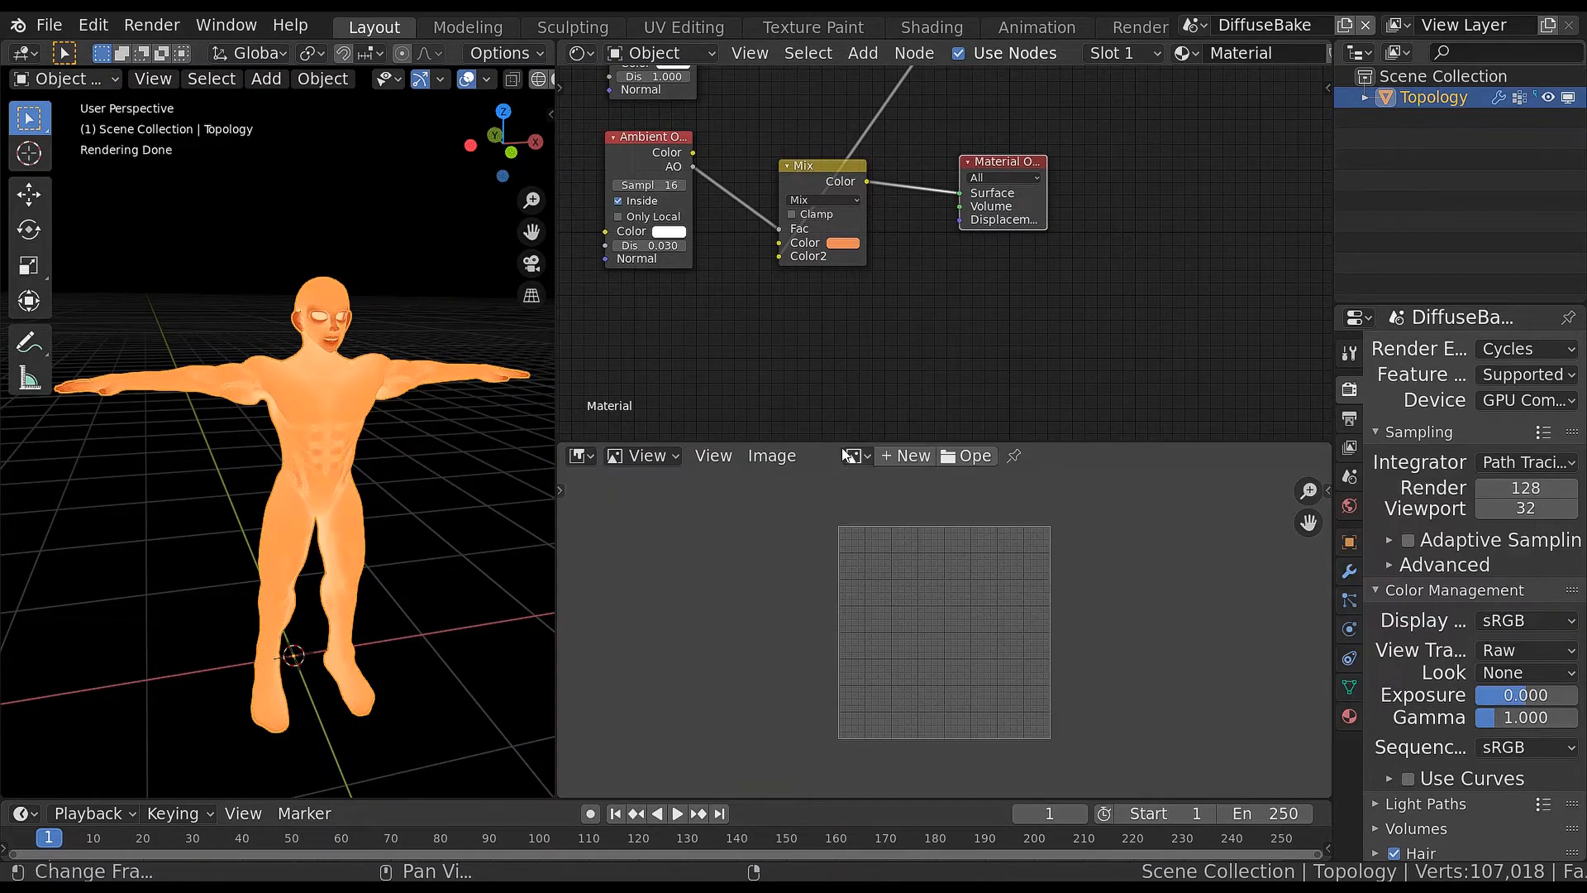
# Create a new blank 1024 by 1024 px image named diffuse.png
pyautogui.click(782, 456)
pyautogui.click(782, 483)
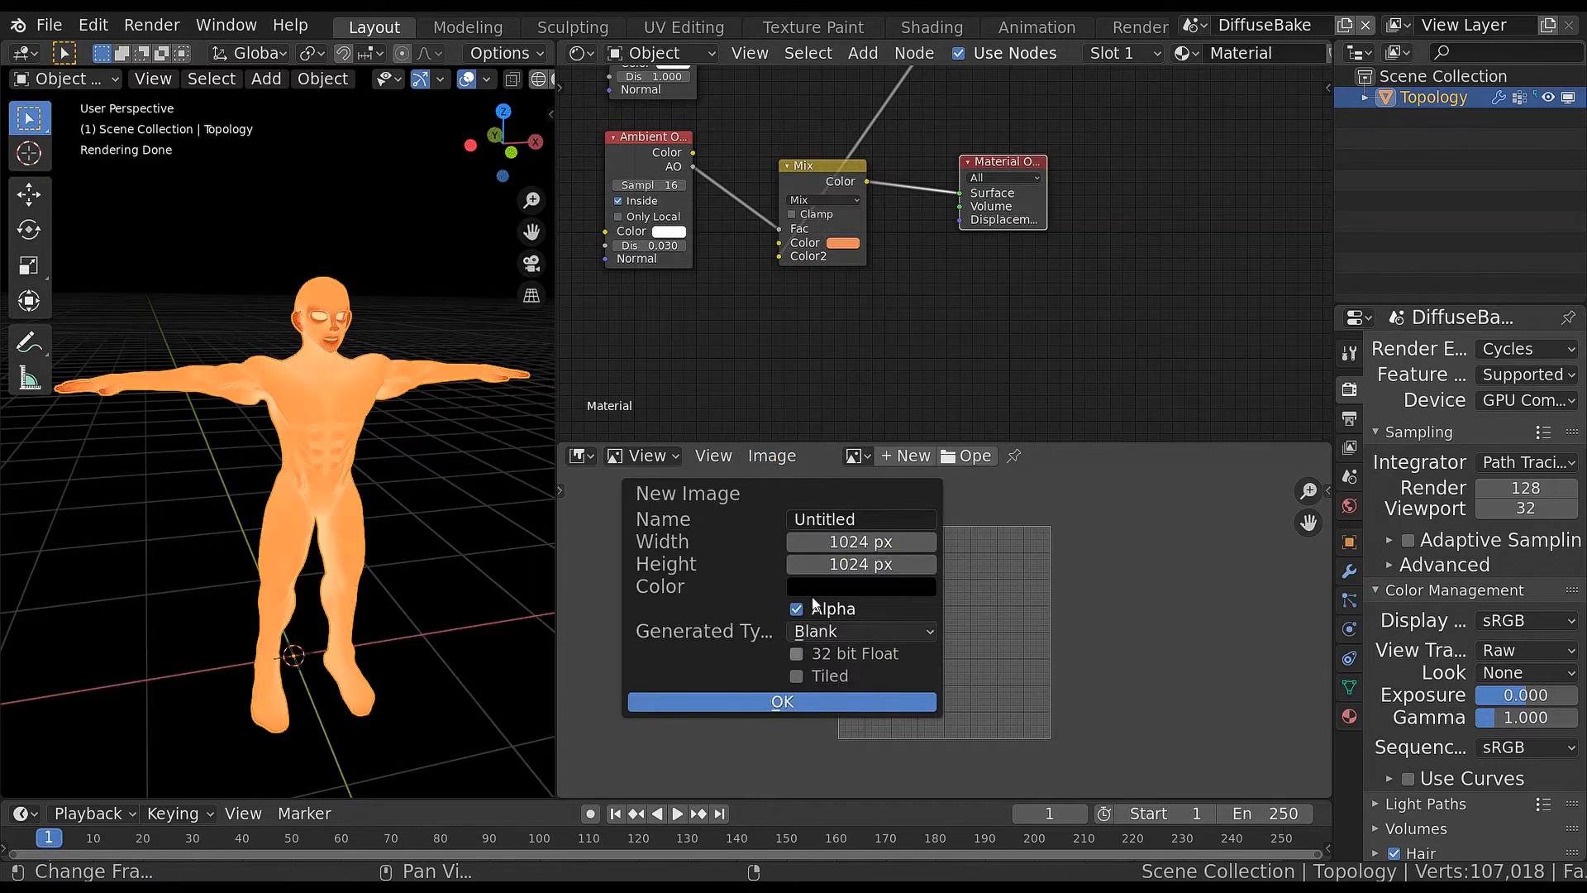
pyautogui.click(866, 517)
pyautogui.write('diffuse.')
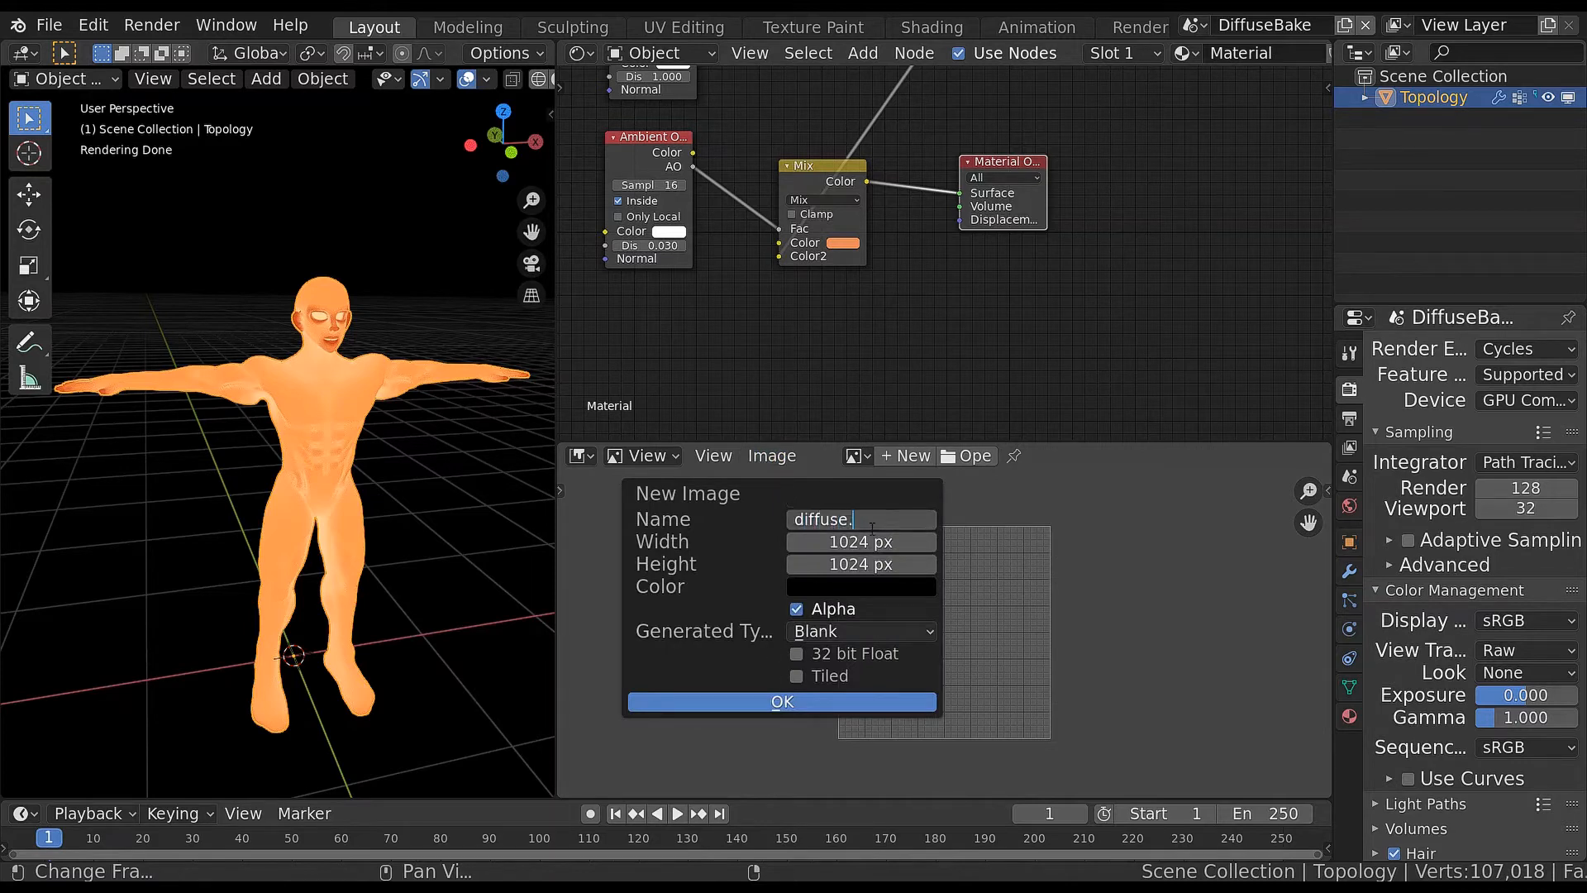
pyautogui.write('png')
pyautogui.press('Return')
pyautogui.click(795, 701)
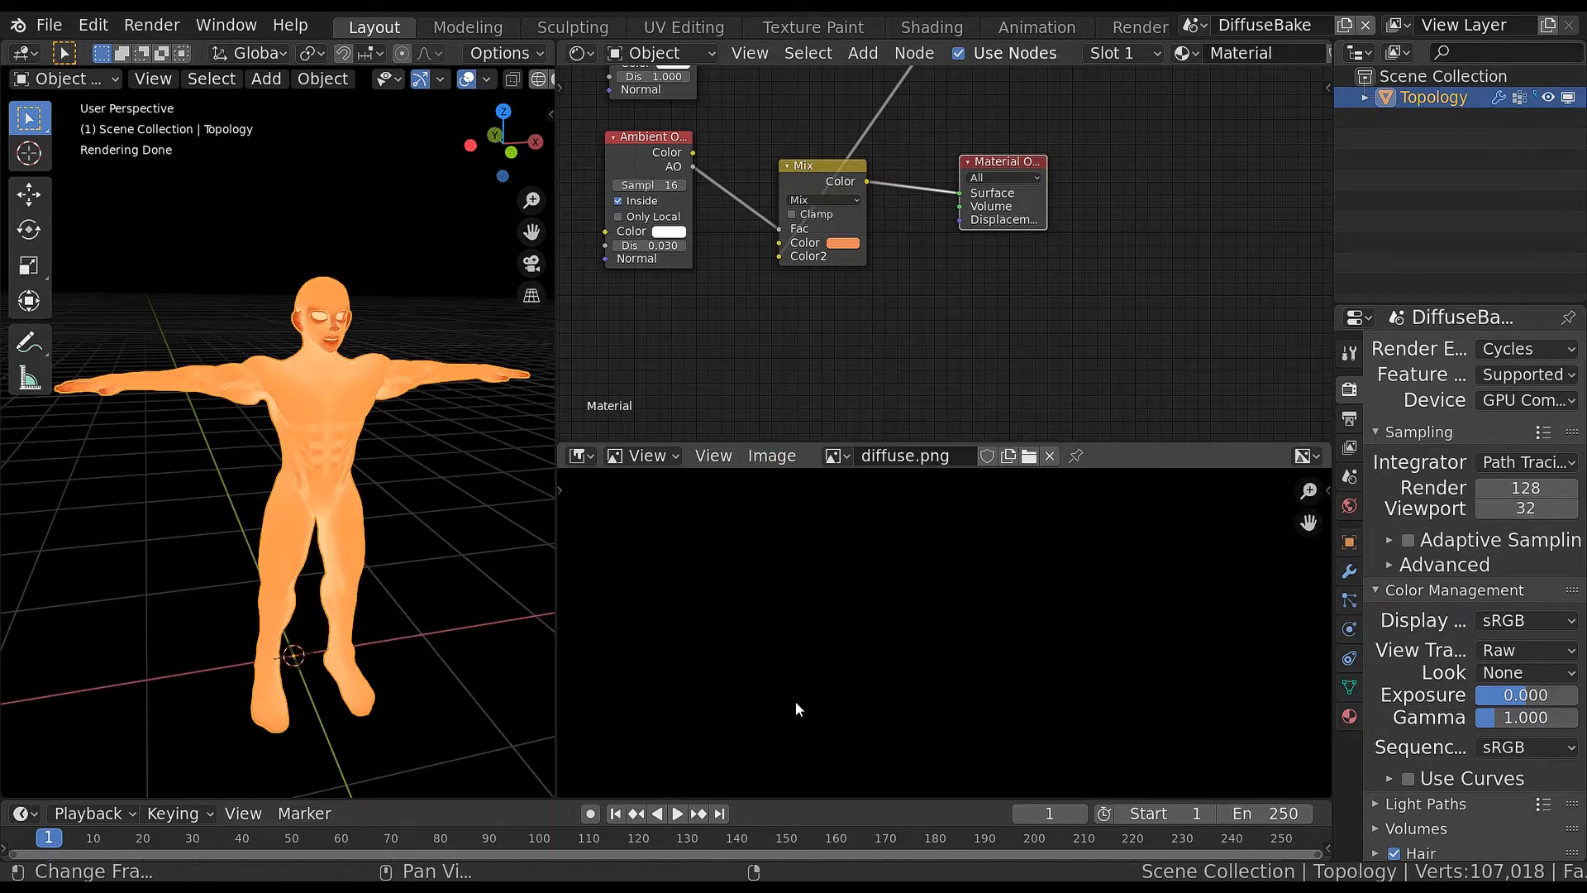
# Add an unconnected Image Texture node beside the Material Output nodes and assign diffuse.png to it
pyautogui.moveTo(918, 330); pyautogui.dragTo(872, 418, button='middle')
pyautogui.moveTo(1078, 196); pyautogui.dragTo(909, 269, button='middle')
pyautogui.hotkey('shift', 'a')
pyautogui.moveTo(891, 192)
pyautogui.moveTo(880, 248)
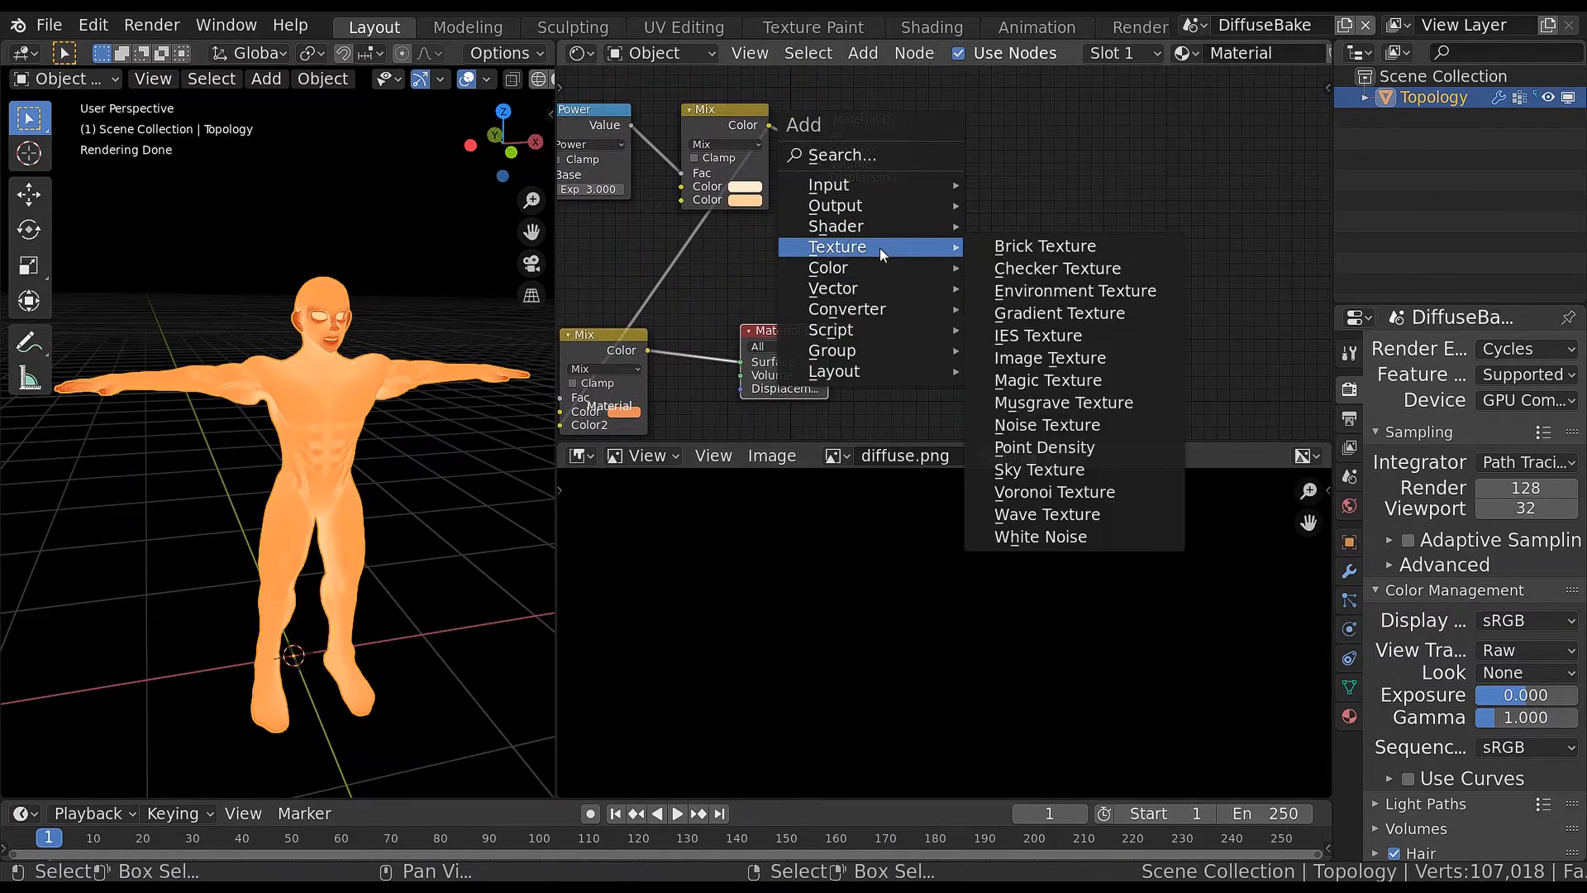
pyautogui.click(1071, 358)
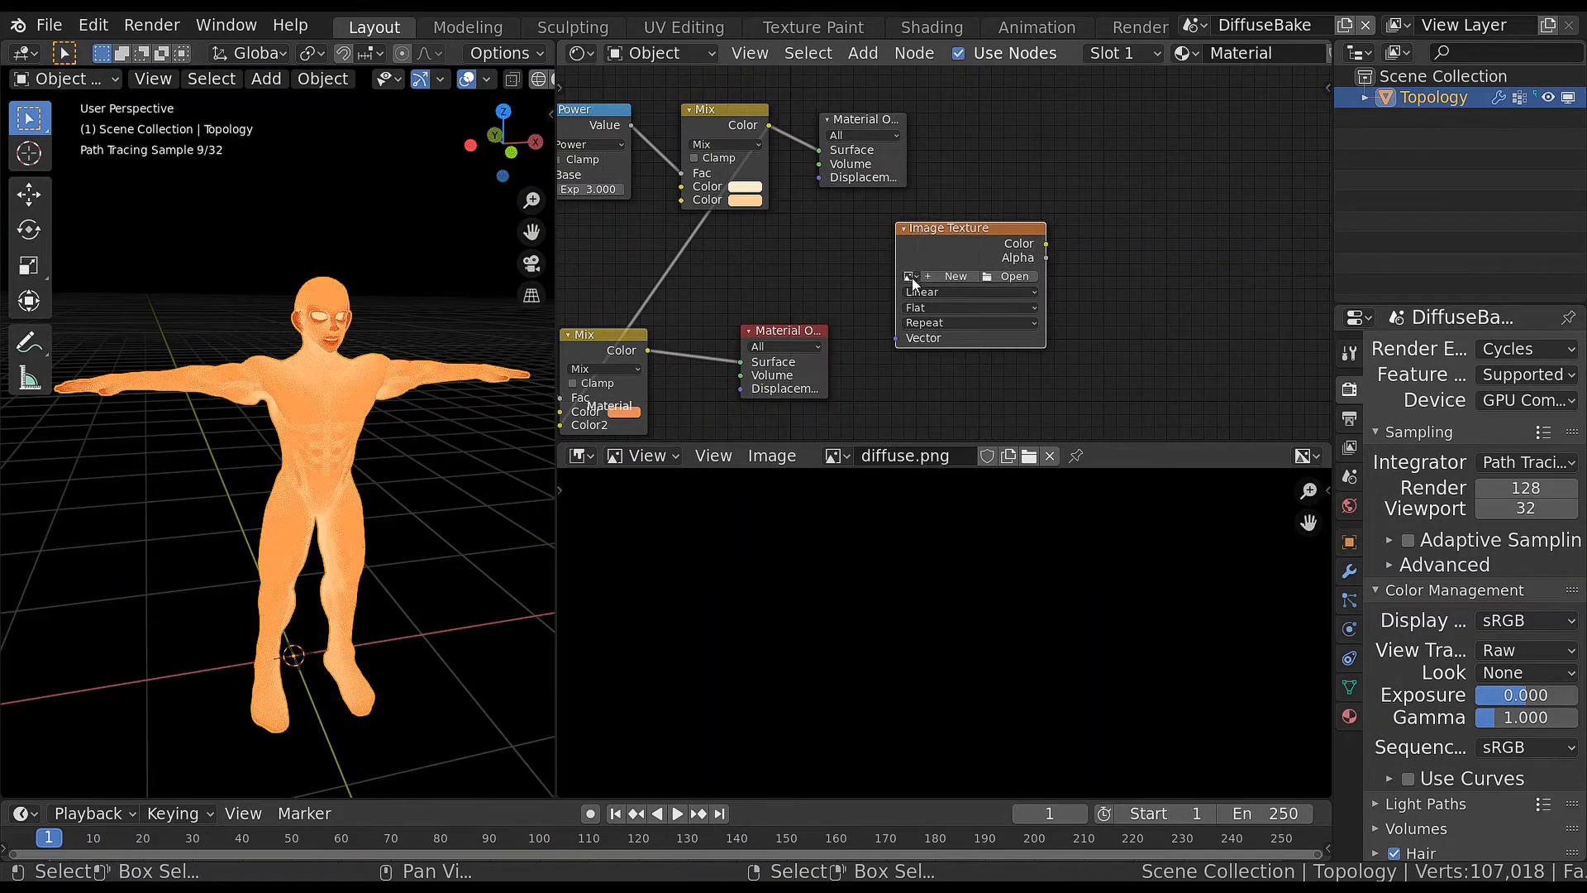
pyautogui.click(911, 276)
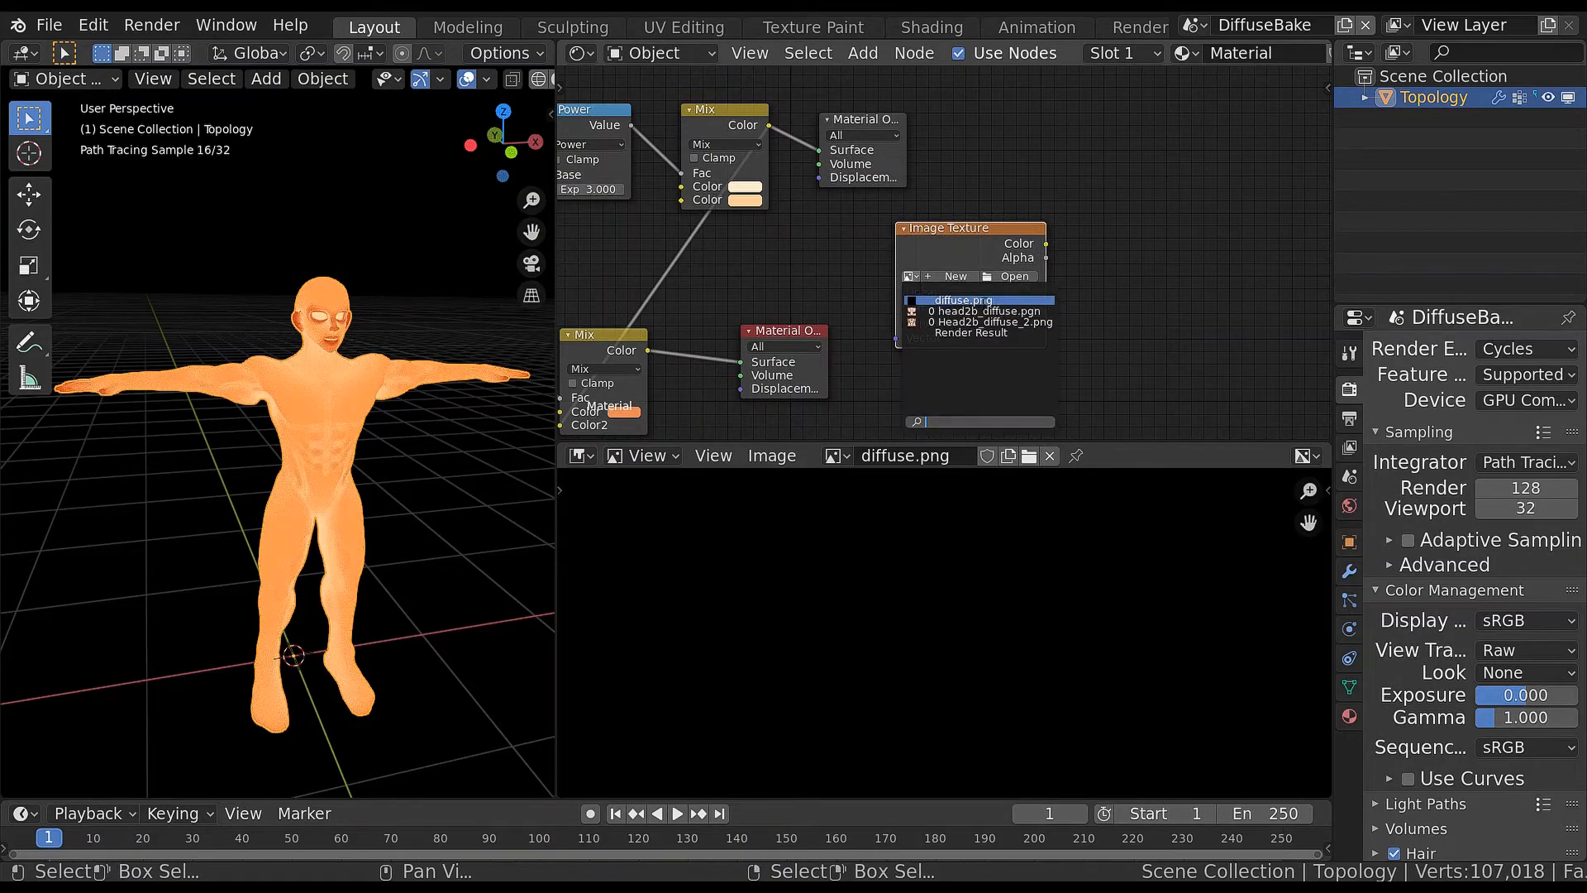
pyautogui.click(967, 299)
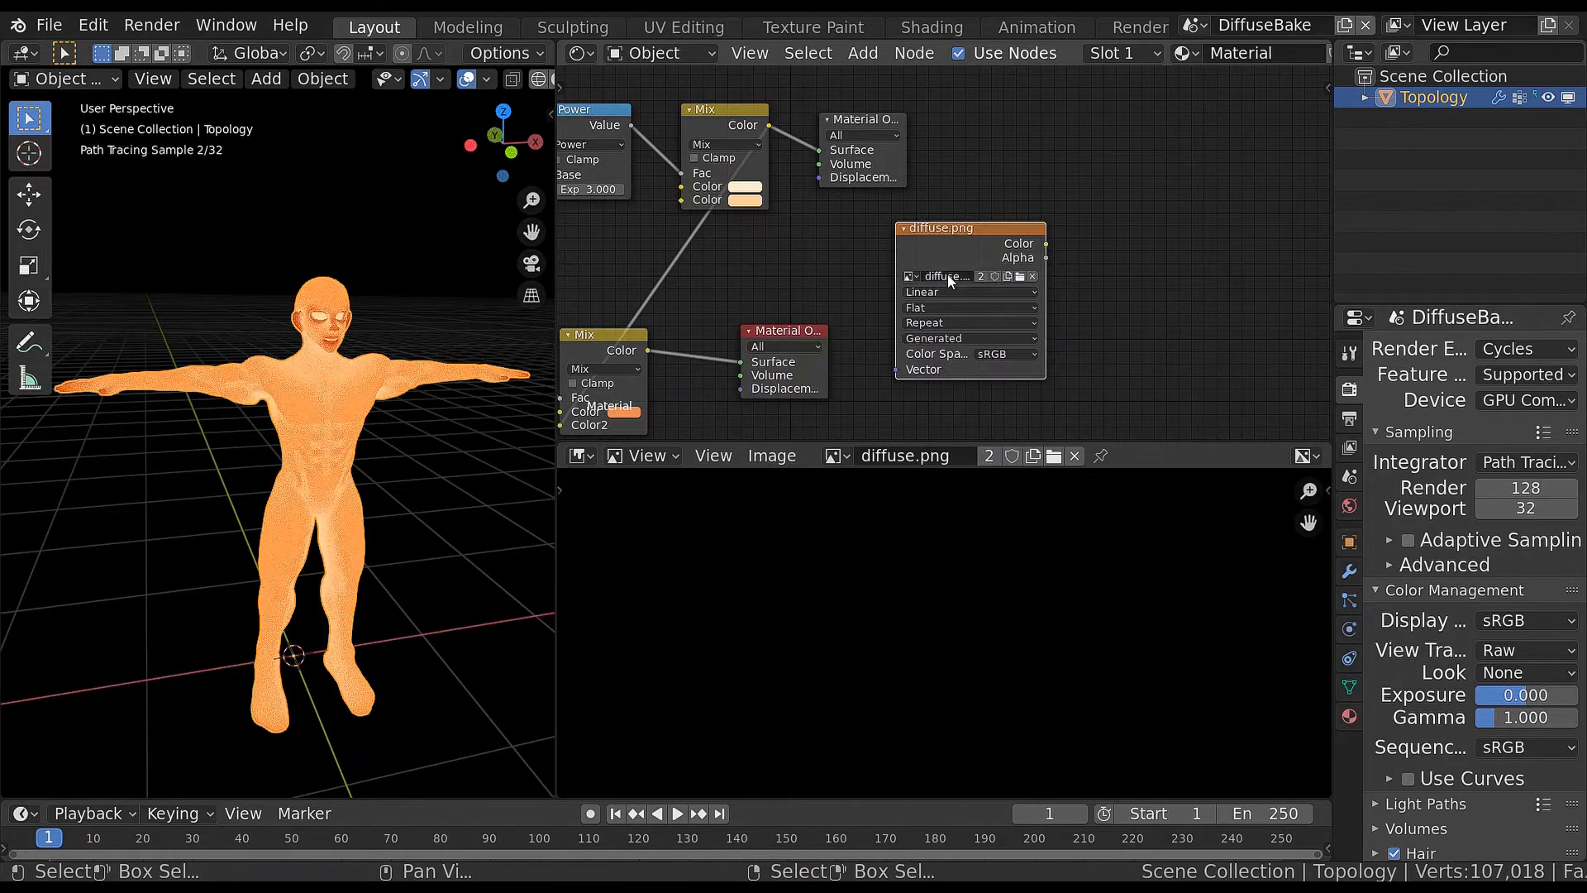
# Set both the render and viewport sample counts to 4
pyautogui.click(1352, 419)
pyautogui.click(1349, 389)
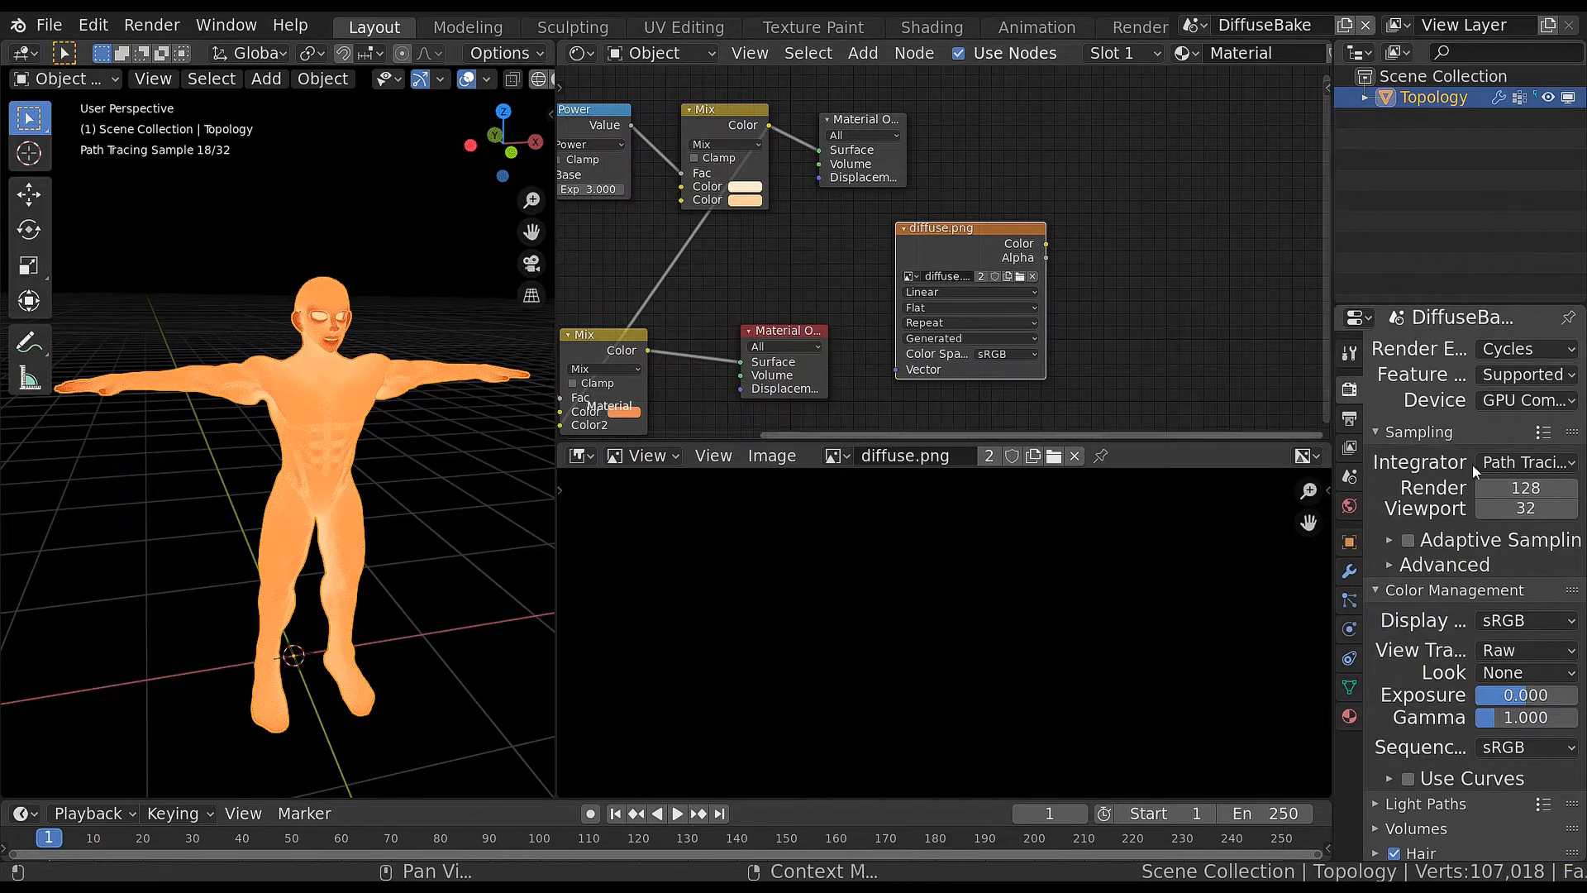
pyautogui.click(1526, 488)
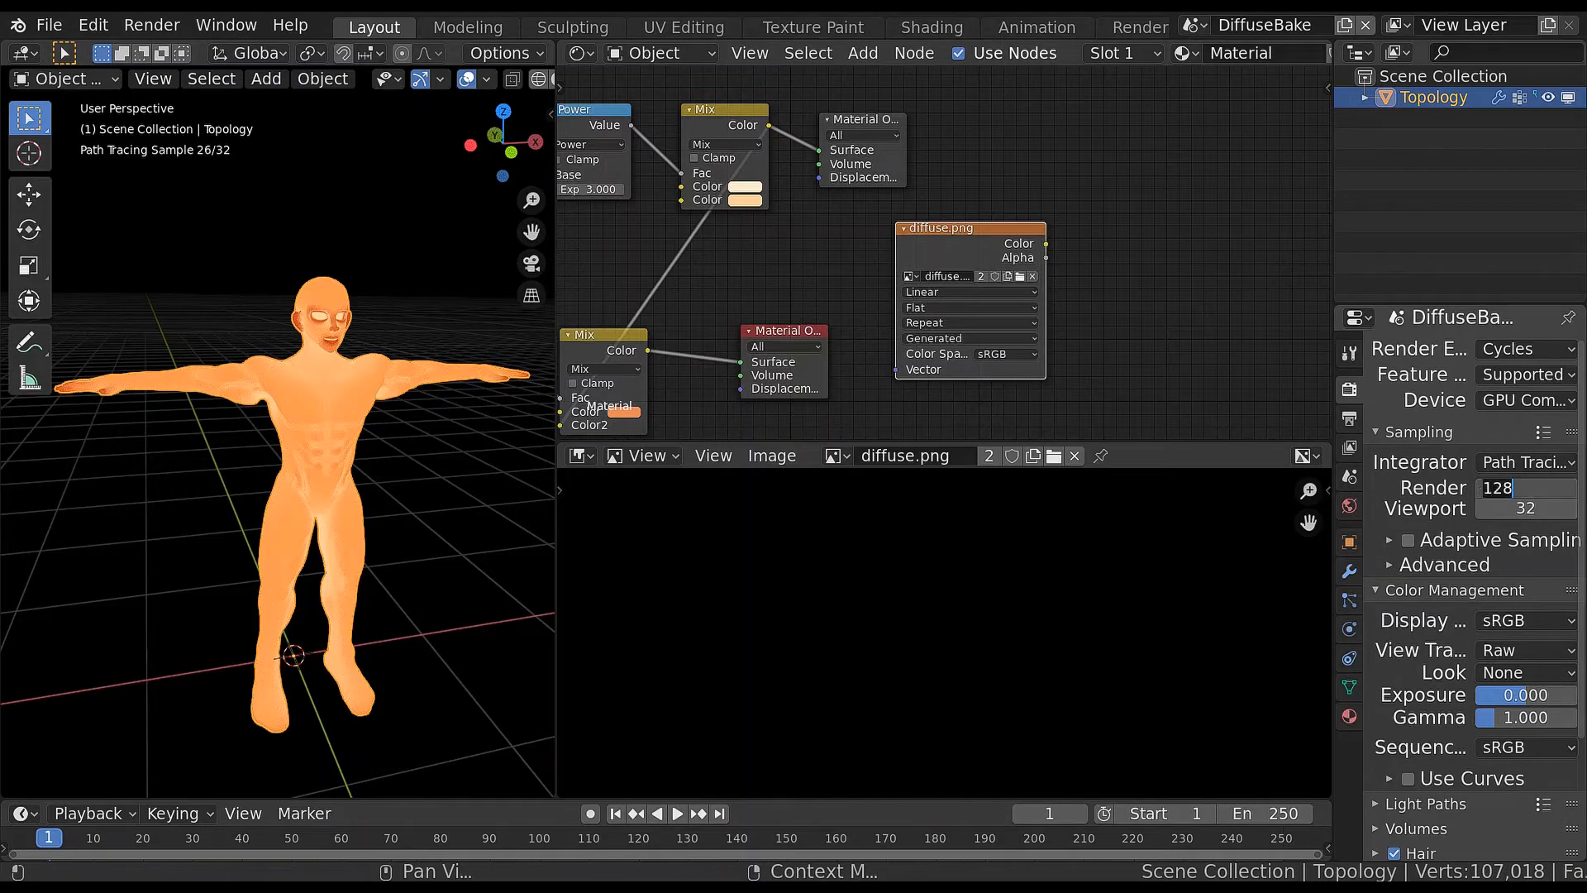
pyautogui.write('4')
pyautogui.press('Return')
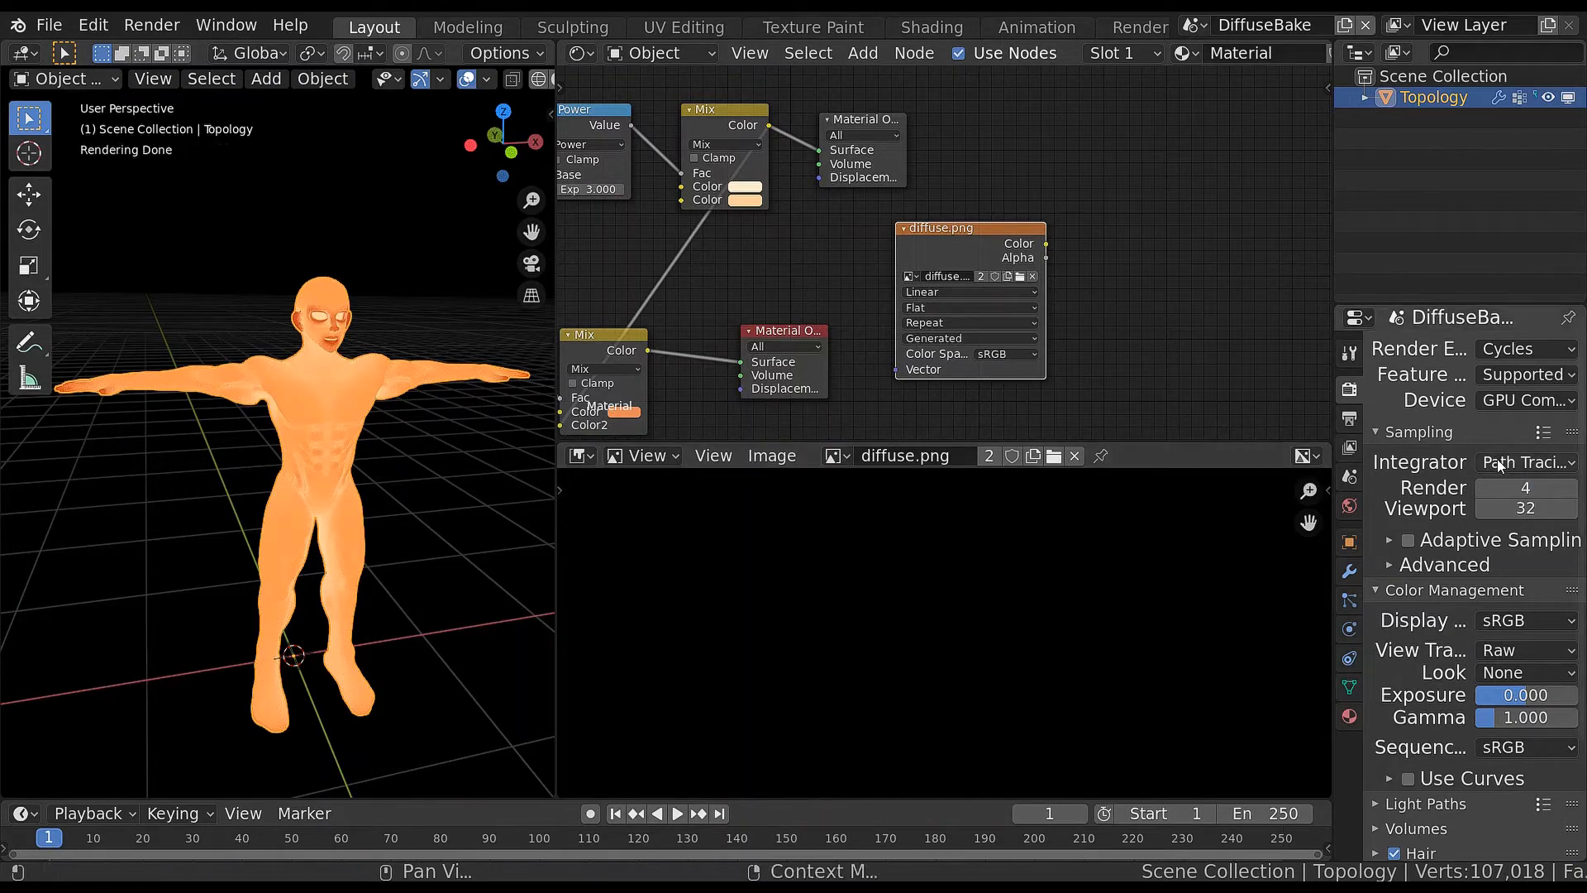
pyautogui.hotkey('ctrl', 'c')
pyautogui.hotkey('ctrl', 'v')
# Move the Bake settings above Hair, expand them and bake the Combined type to the diffuse.png image
pyautogui.moveTo(1446, 557); pyautogui.dragTo(1439, 406, button='middle')
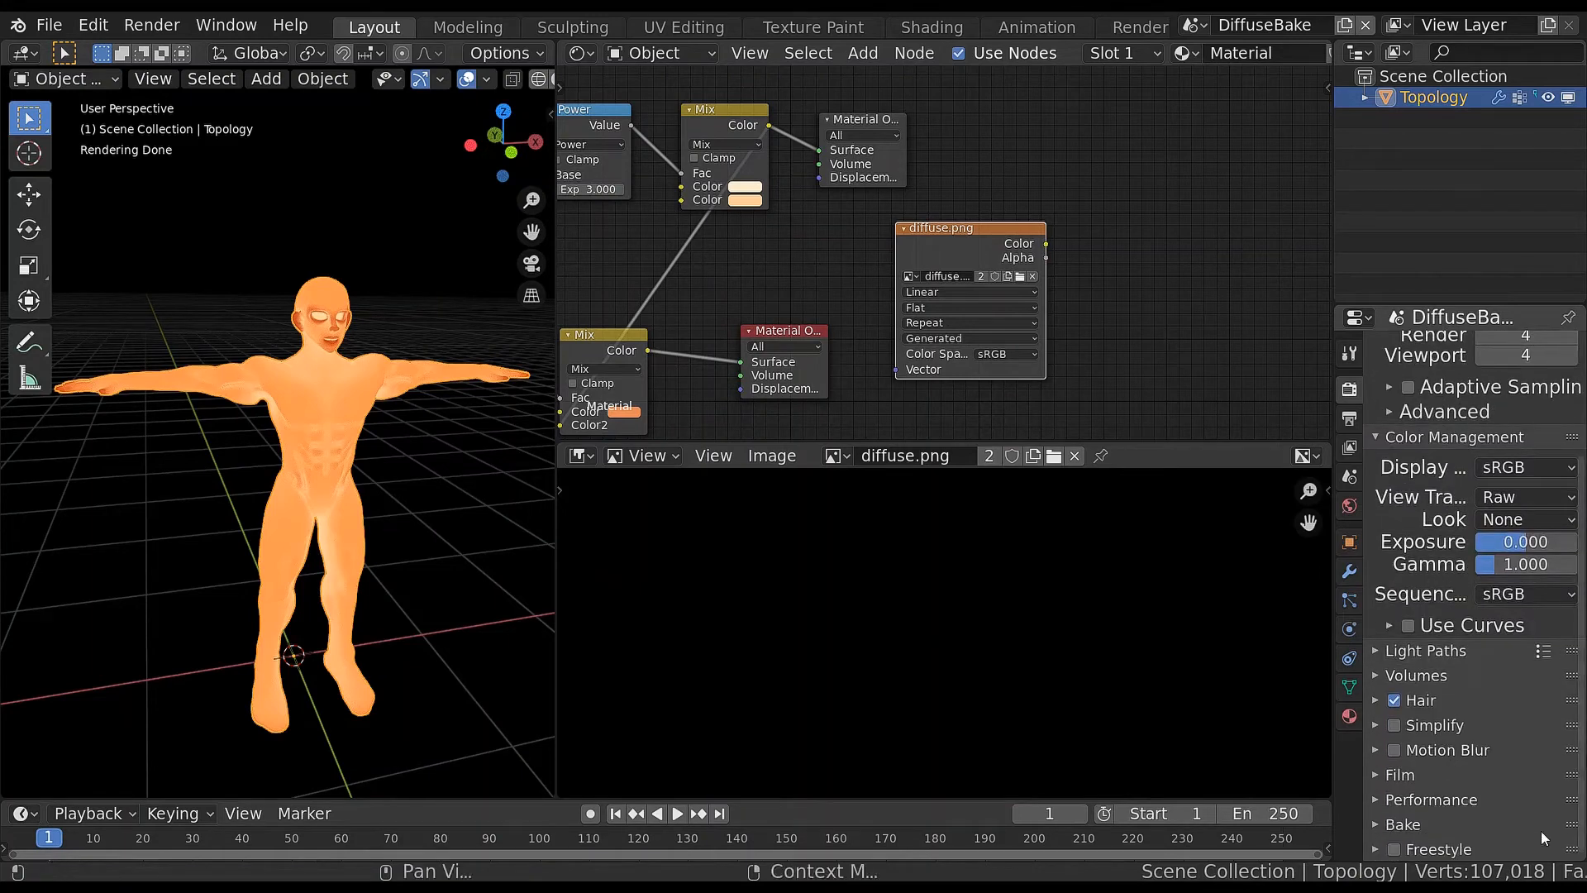
pyautogui.moveTo(1541, 827); pyautogui.dragTo(1544, 674)
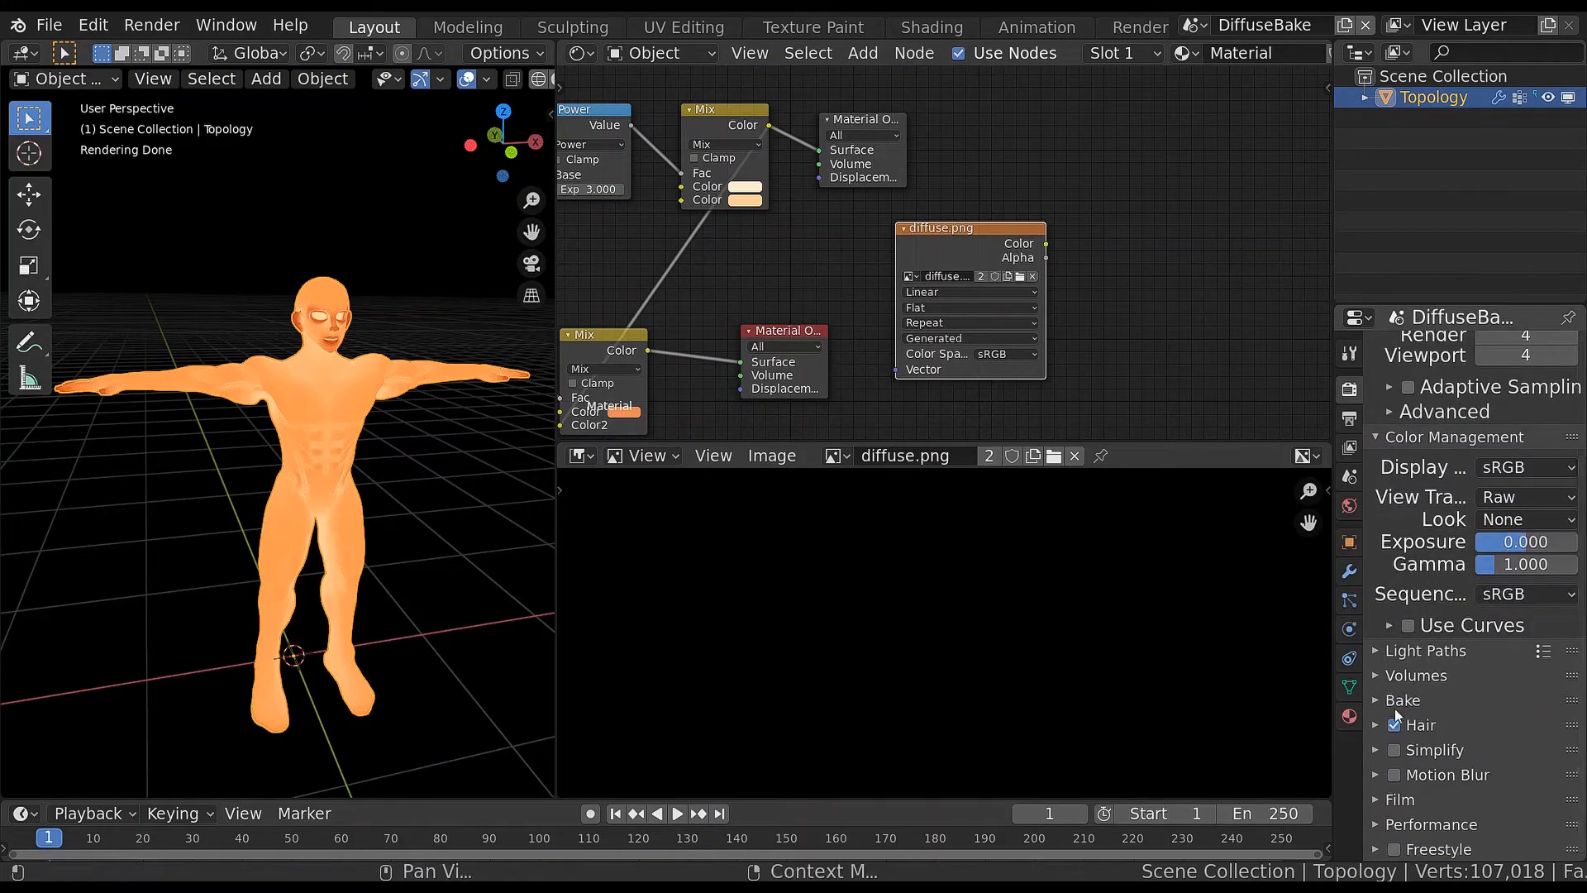
pyautogui.click(1376, 700)
pyautogui.click(1457, 730)
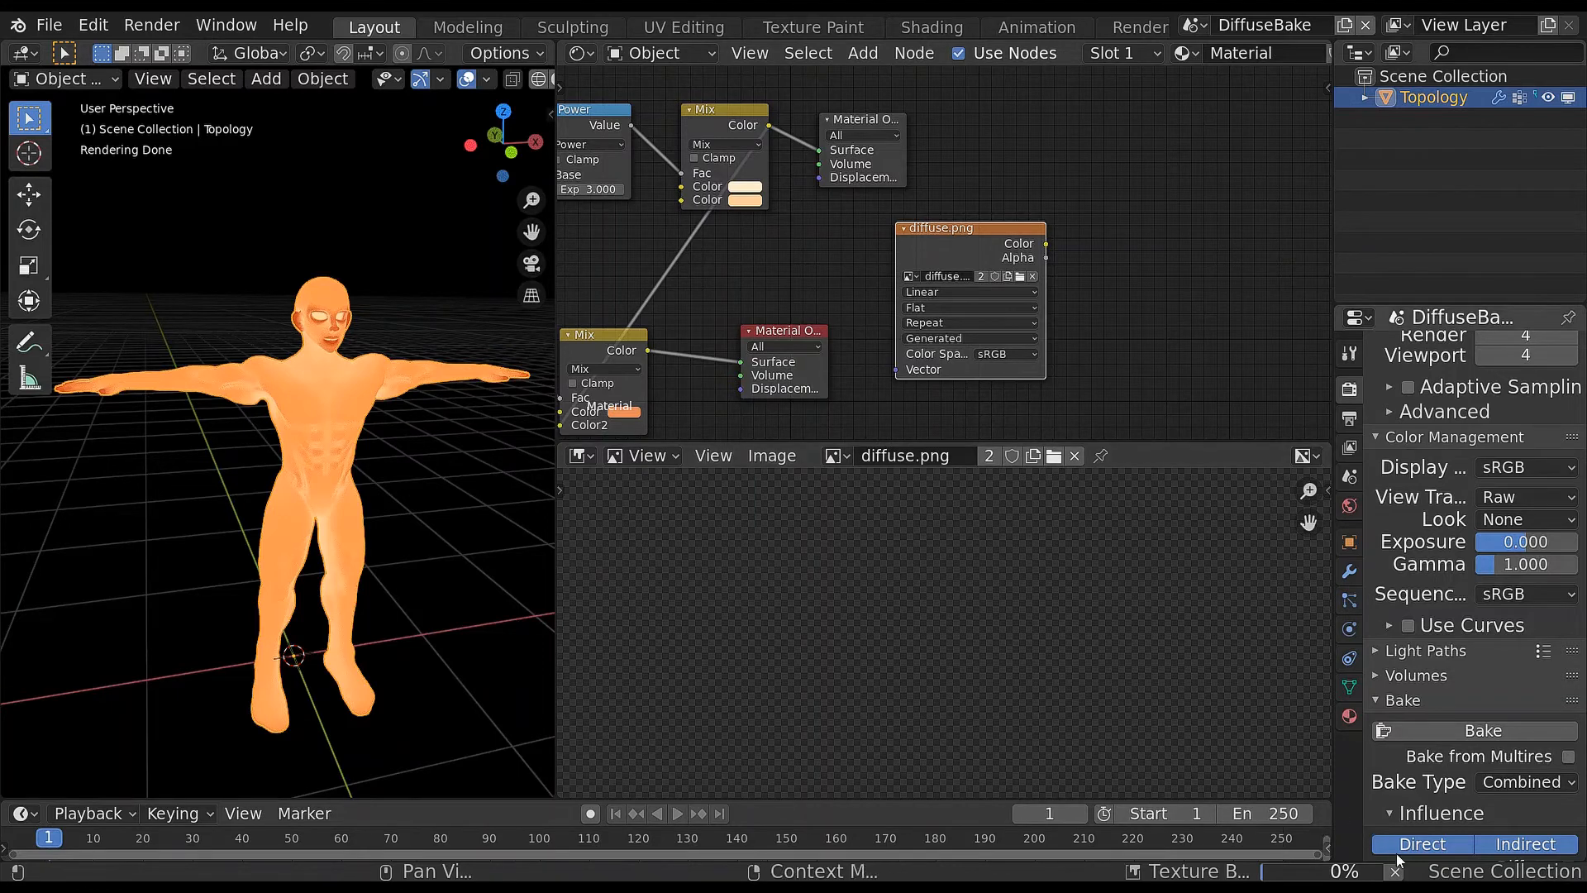
# Examine the Topology object's Subdivision modifier levels during the bake and return to the render settings
pyautogui.click(1349, 570)
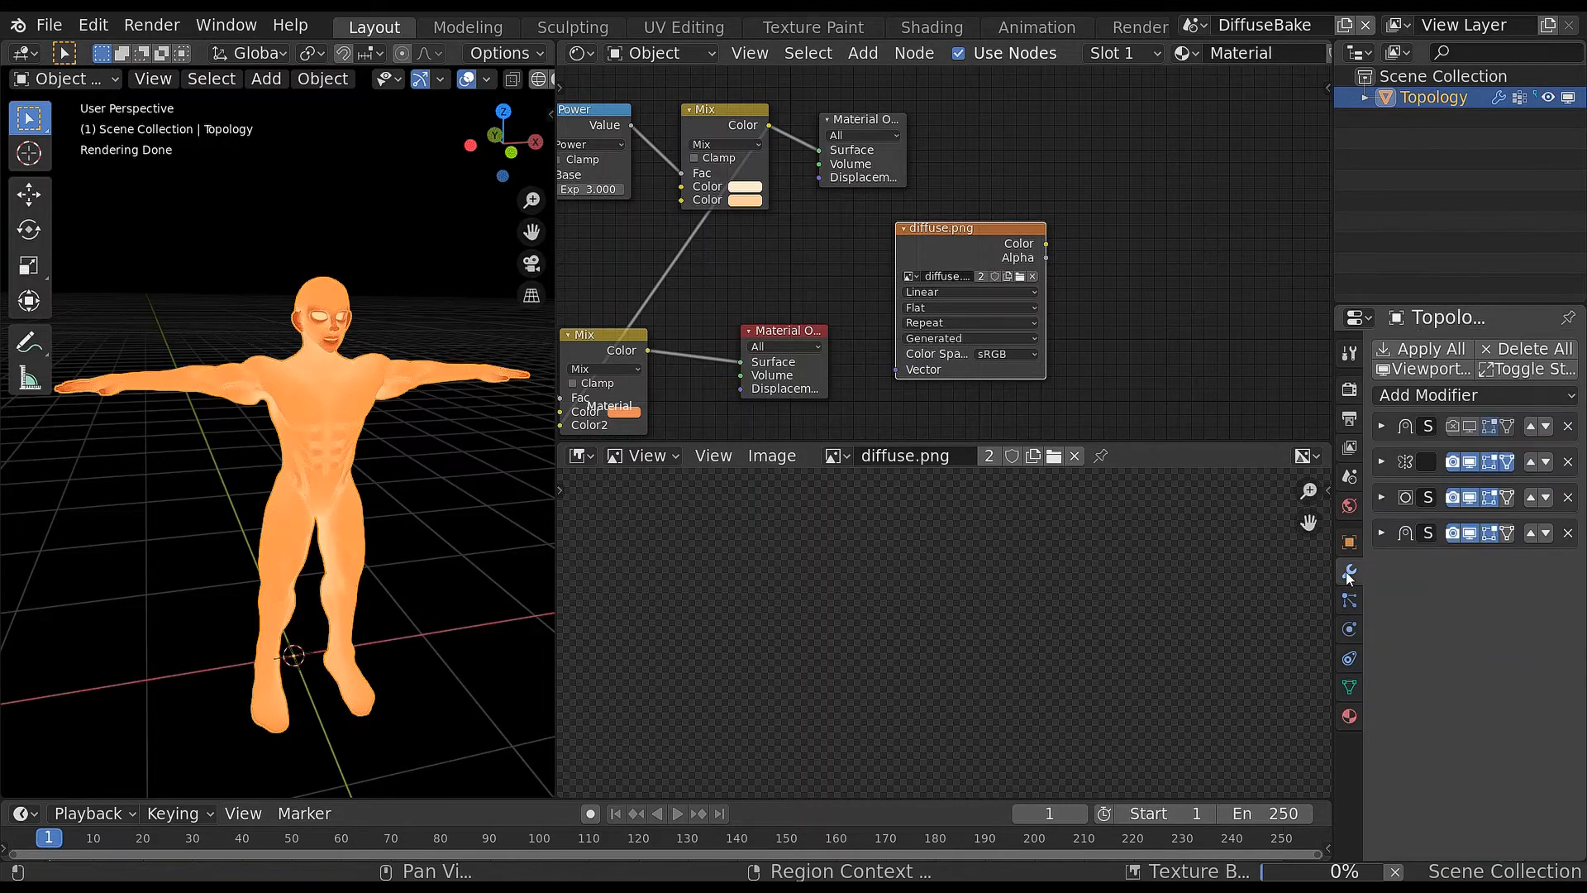
pyautogui.click(1380, 497)
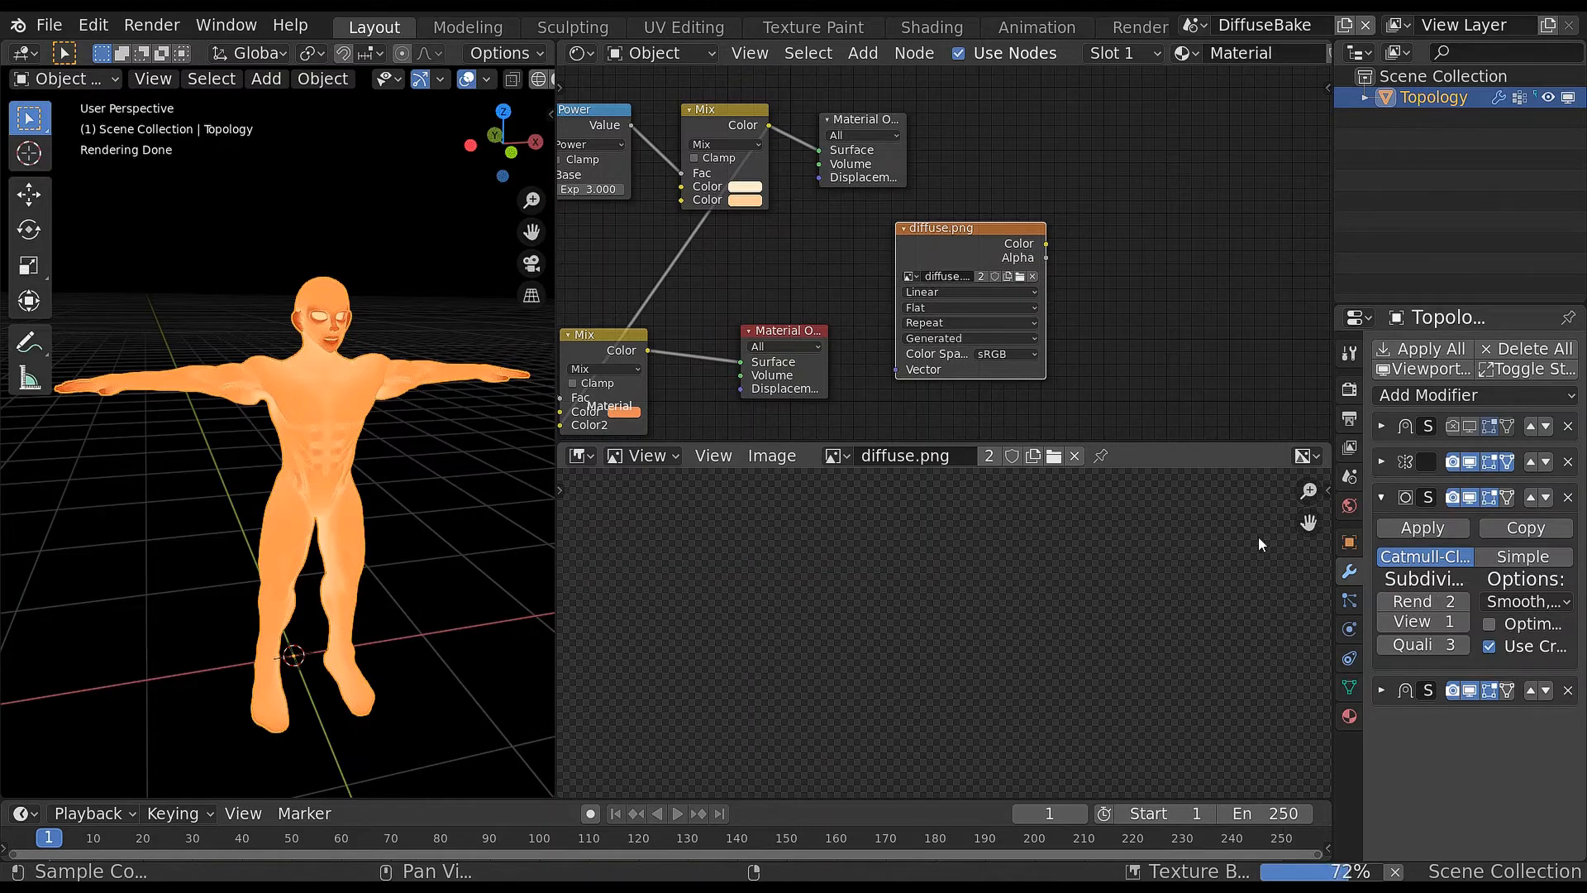
pyautogui.click(1351, 394)
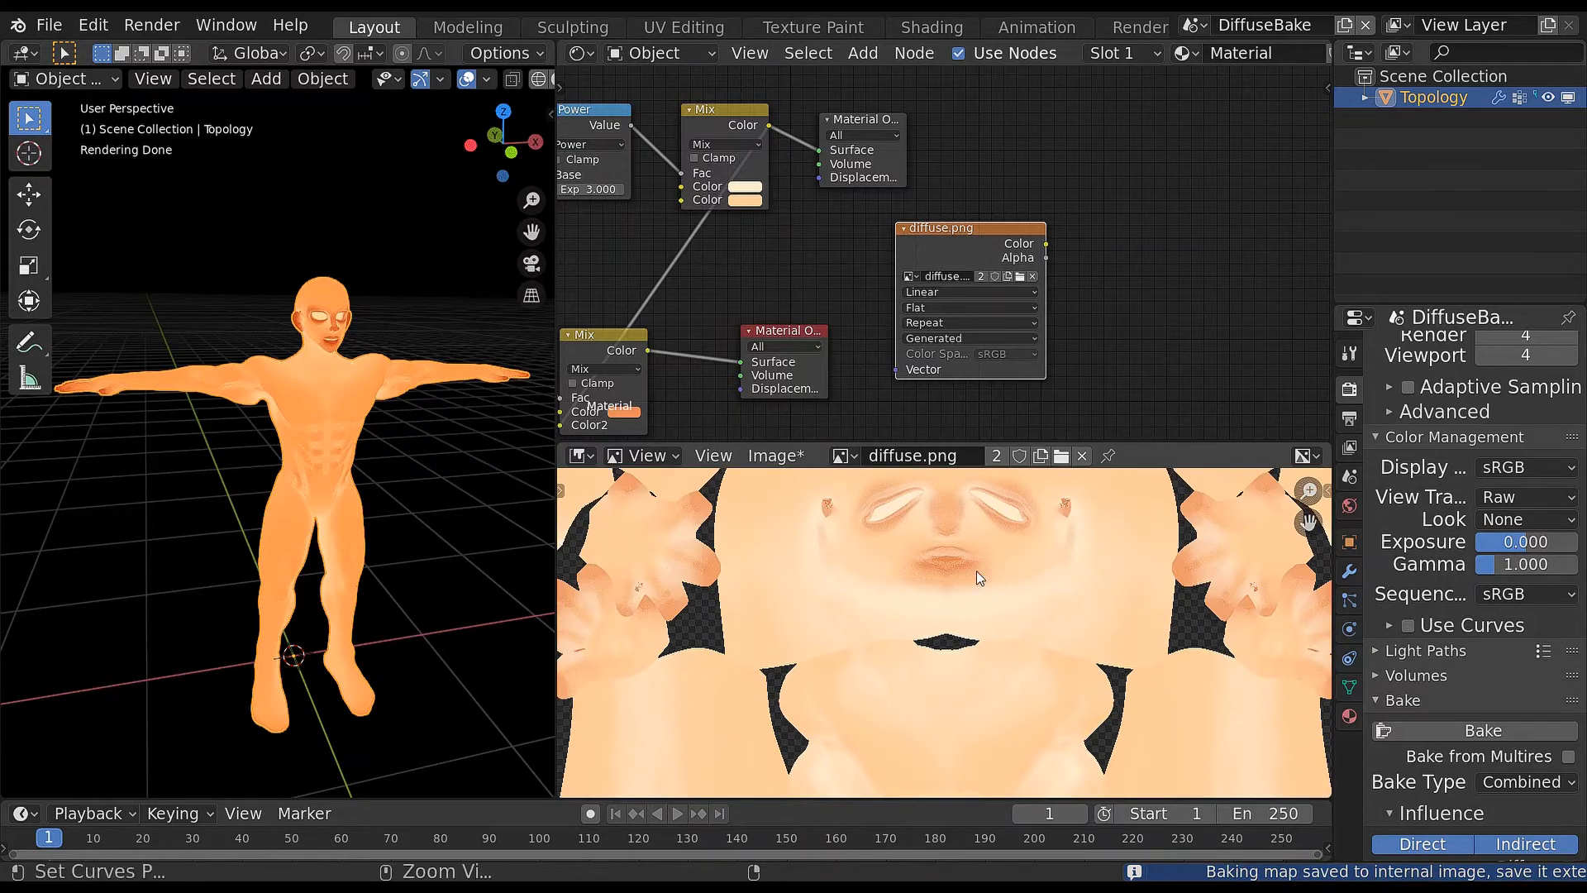
# Inspect the baked diffuse.png texture up close and in a maximized Image Editor, and restore the layout
pyautogui.keyDown('ctrl'); pyautogui.click(974, 570); pyautogui.keyUp('ctrl')
pyautogui.moveTo(949, 568); pyautogui.dragTo(939, 610, button='middle')
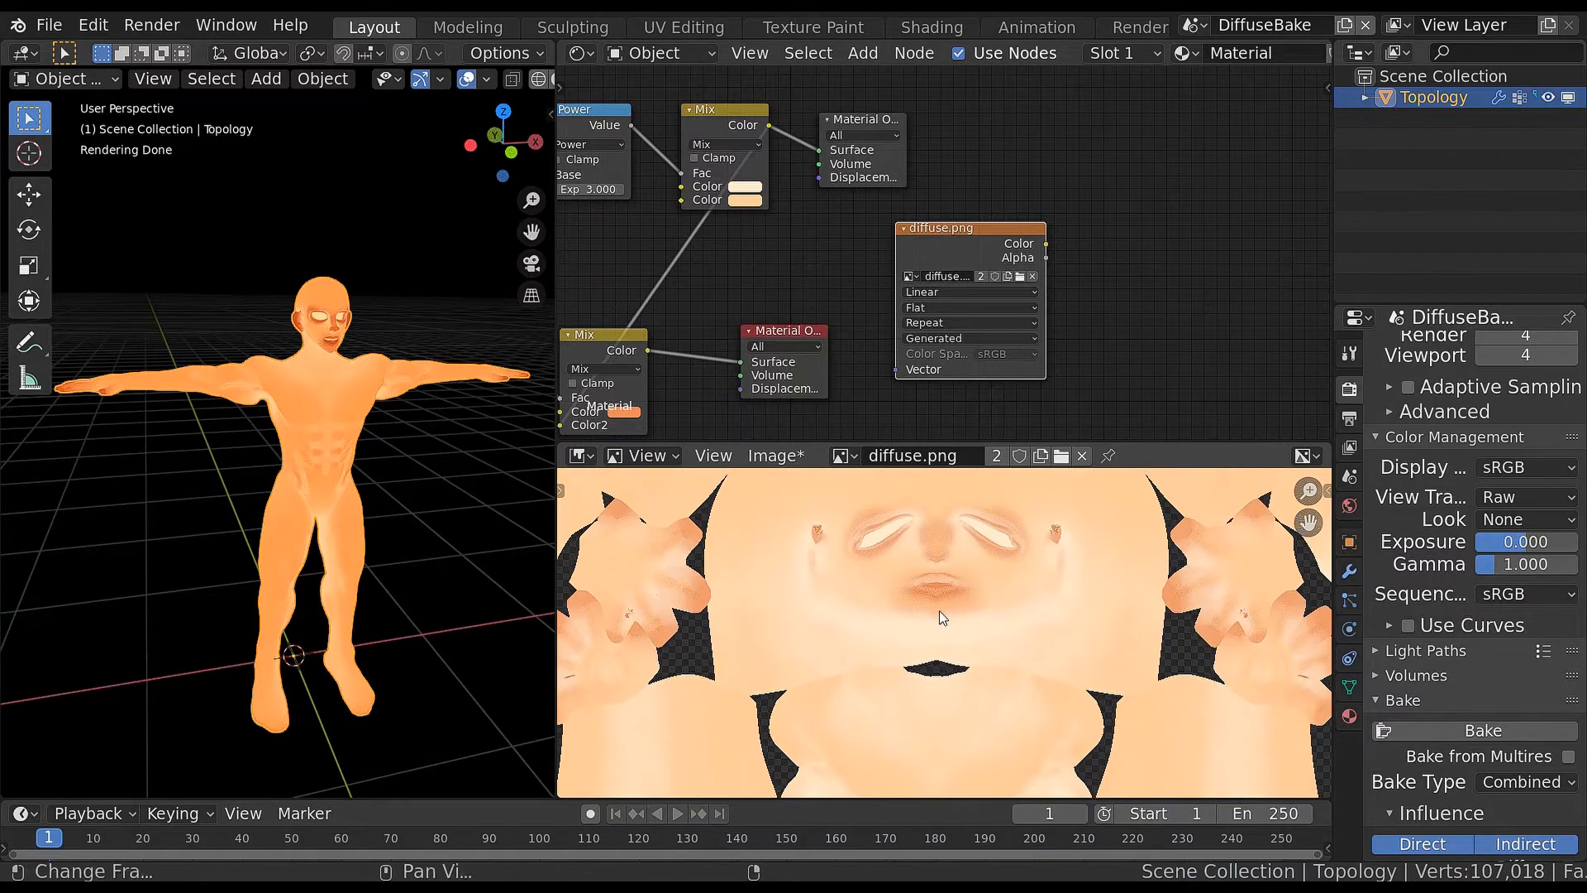
pyautogui.hotkey('ctrl', 'space')
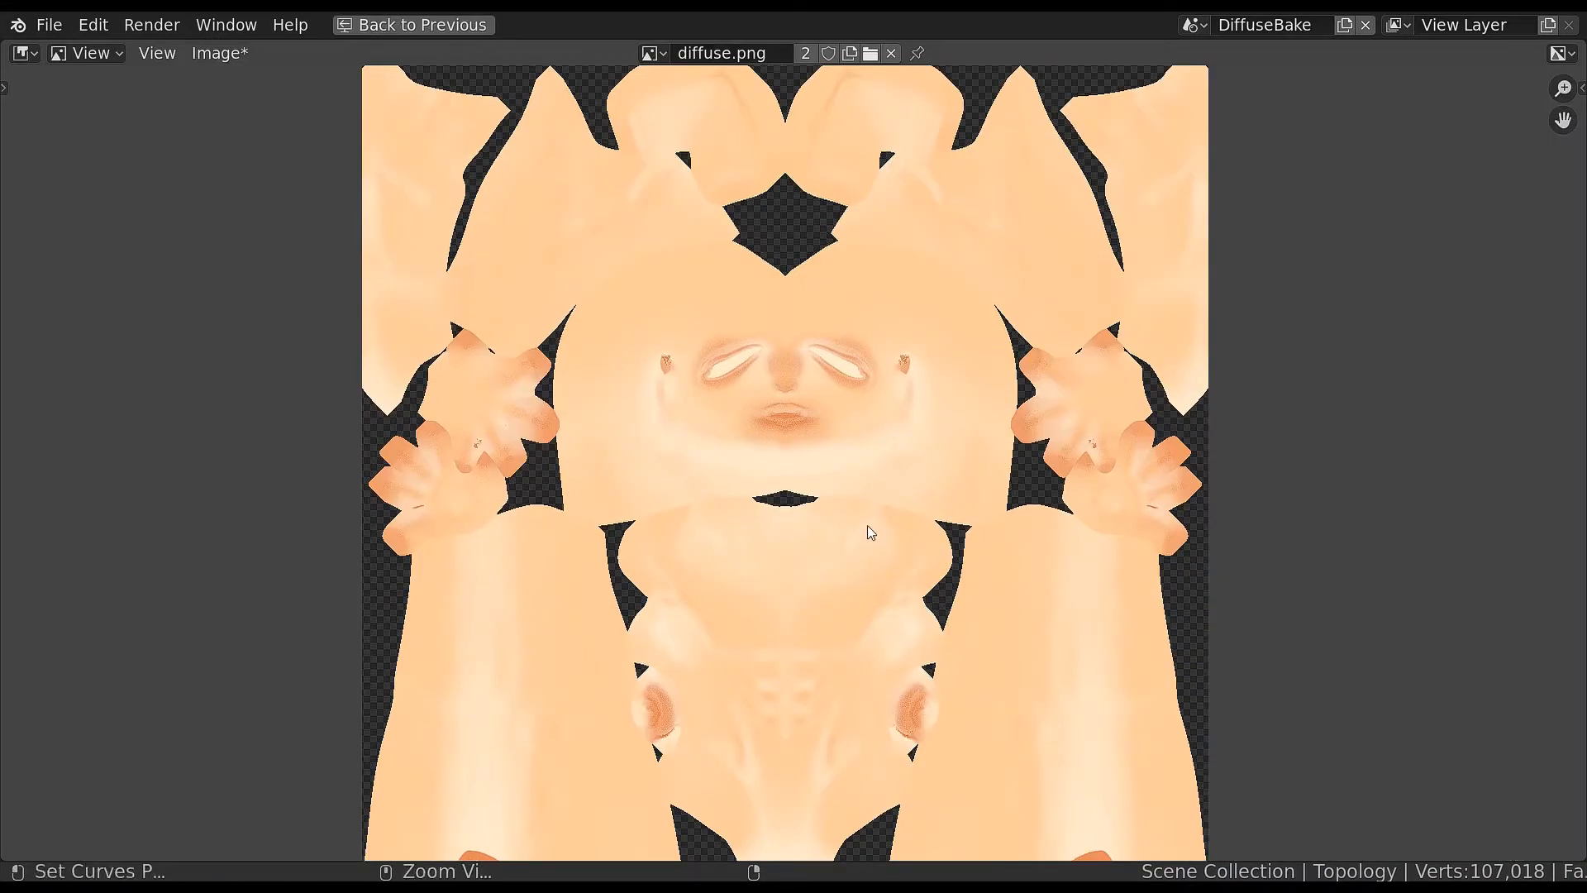
pyautogui.hotkey('ctrl', 'space')
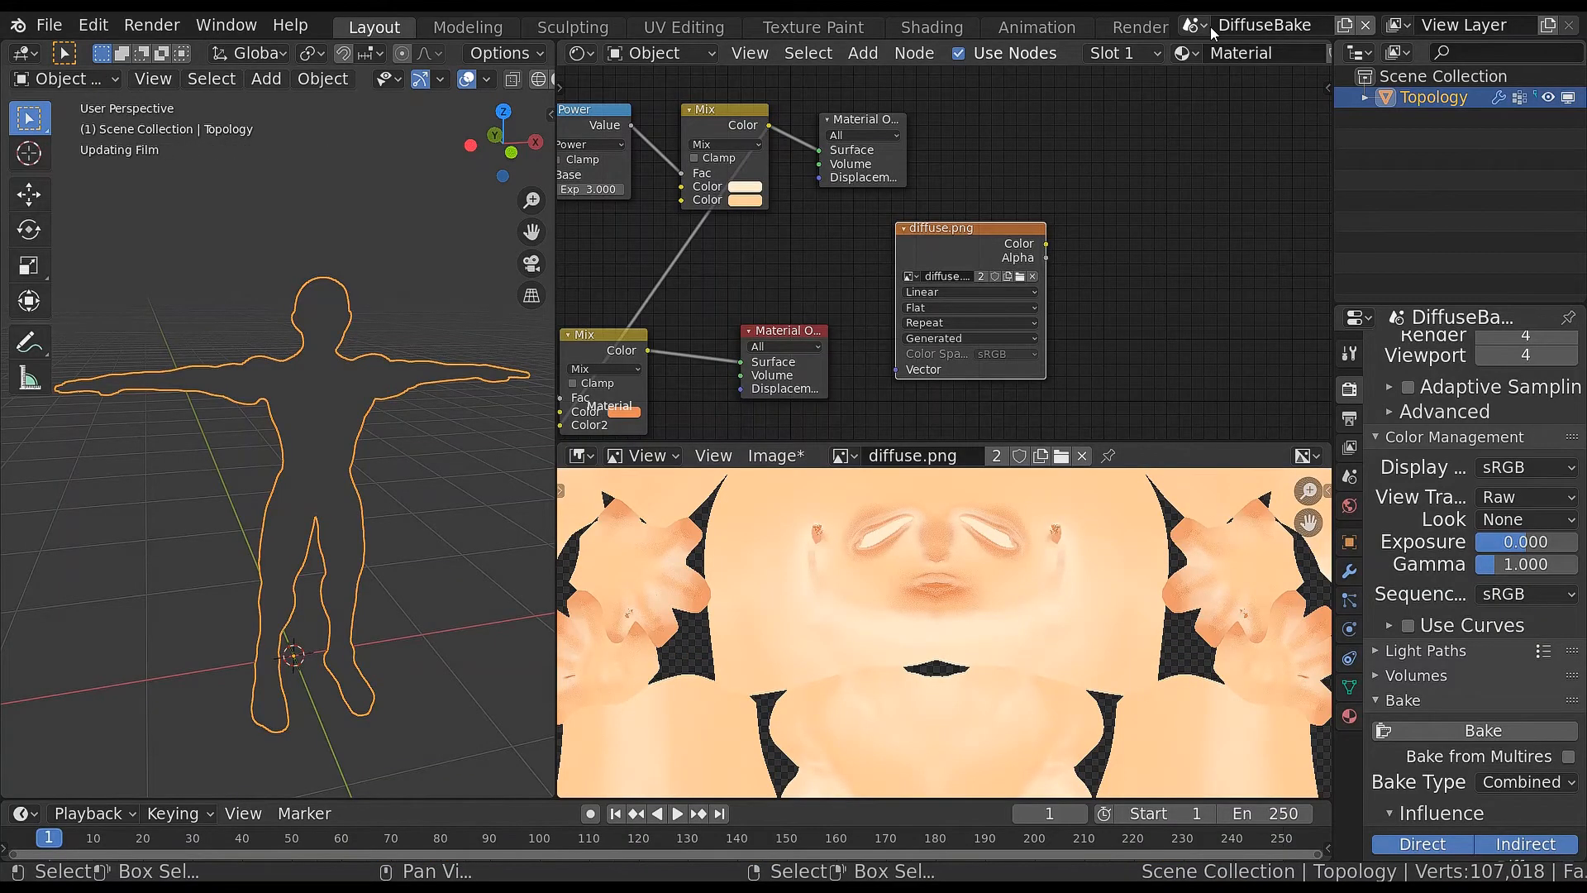
# Switch to the scene named Scene and rename the Topology object's material to DiffuseBake
pyautogui.click(1193, 25)
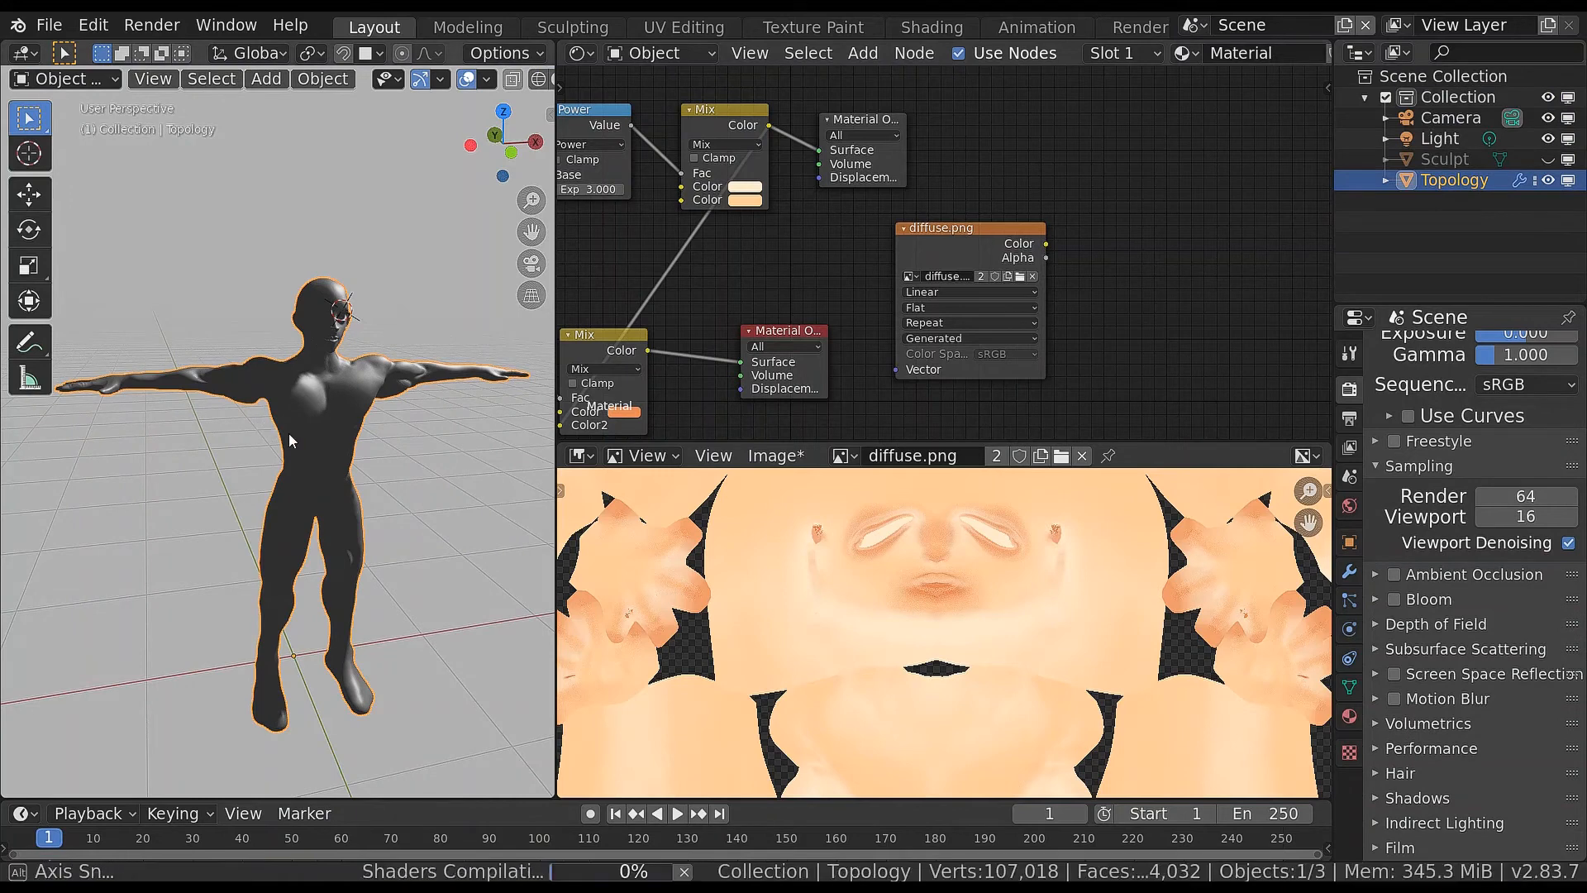
pyautogui.moveTo(289, 440); pyautogui.dragTo(303, 444, button='middle')
pyautogui.moveTo(1221, 52); pyautogui.dragTo(1028, 49, button='middle')
pyautogui.click(1034, 52)
pyautogui.write('Diffus')
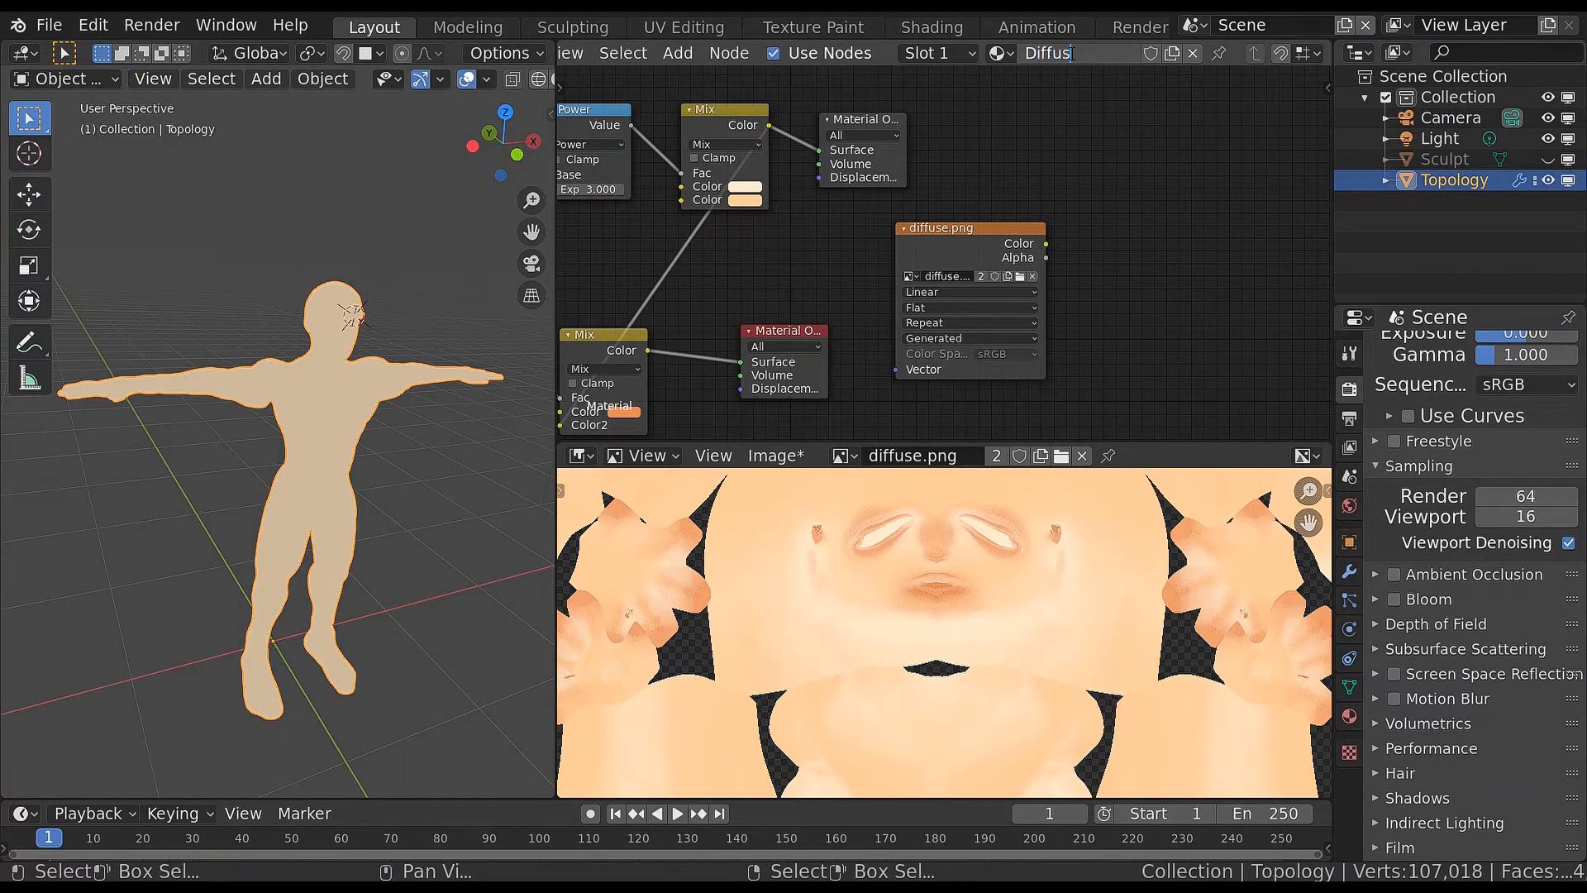
pyautogui.write('eBake')
pyautogui.press('Return')
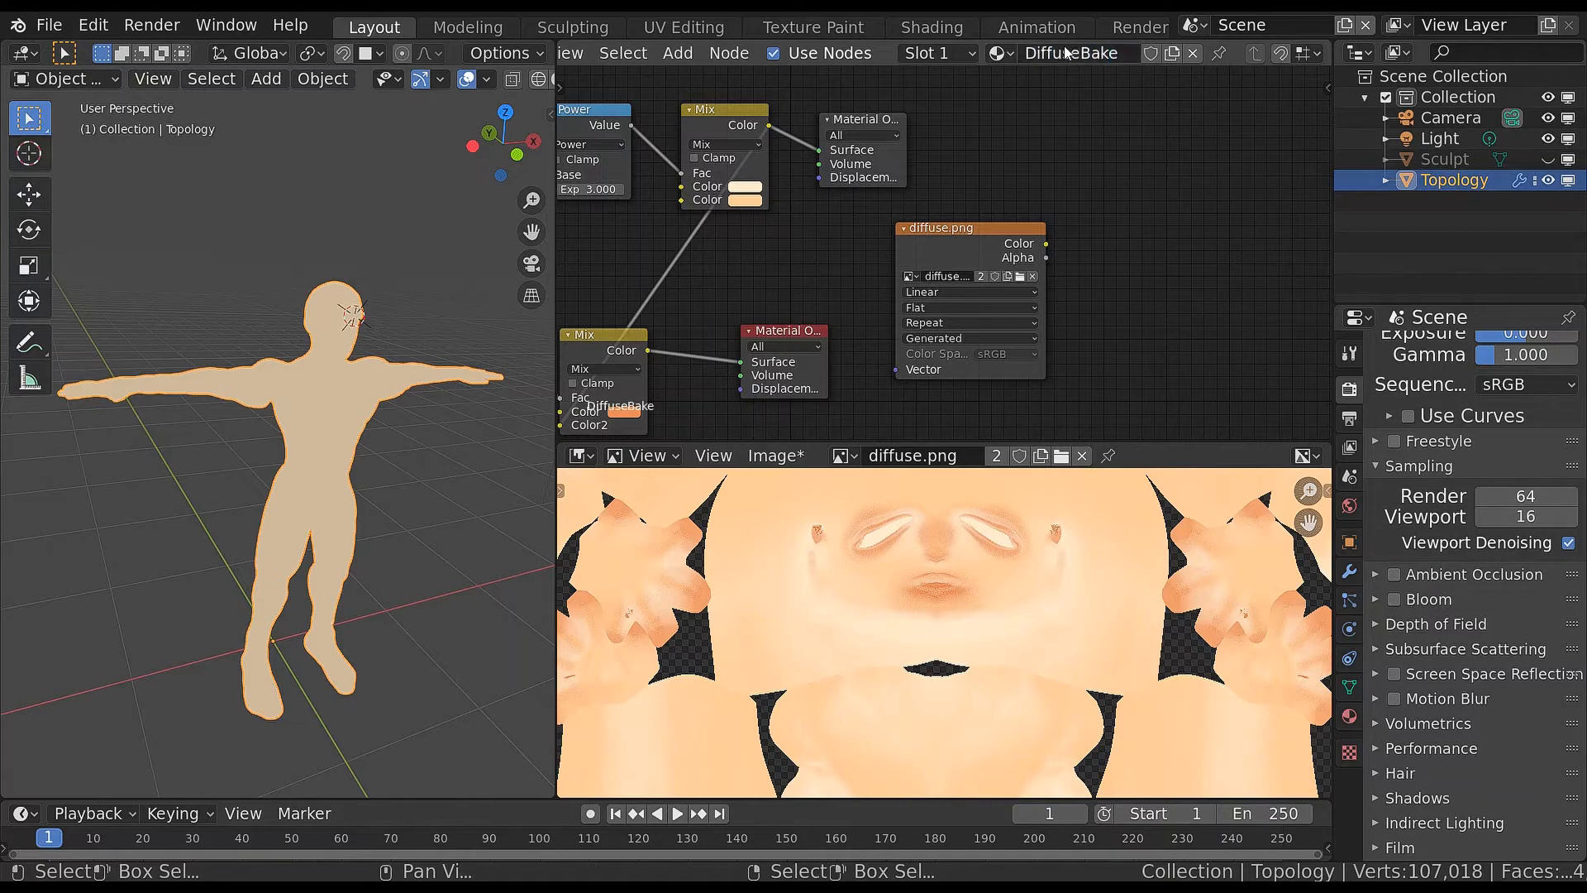
# Give the DiffuseBake material a fake user and replace it on Topology with a new default Principled BSDF material
pyautogui.click(1151, 55)
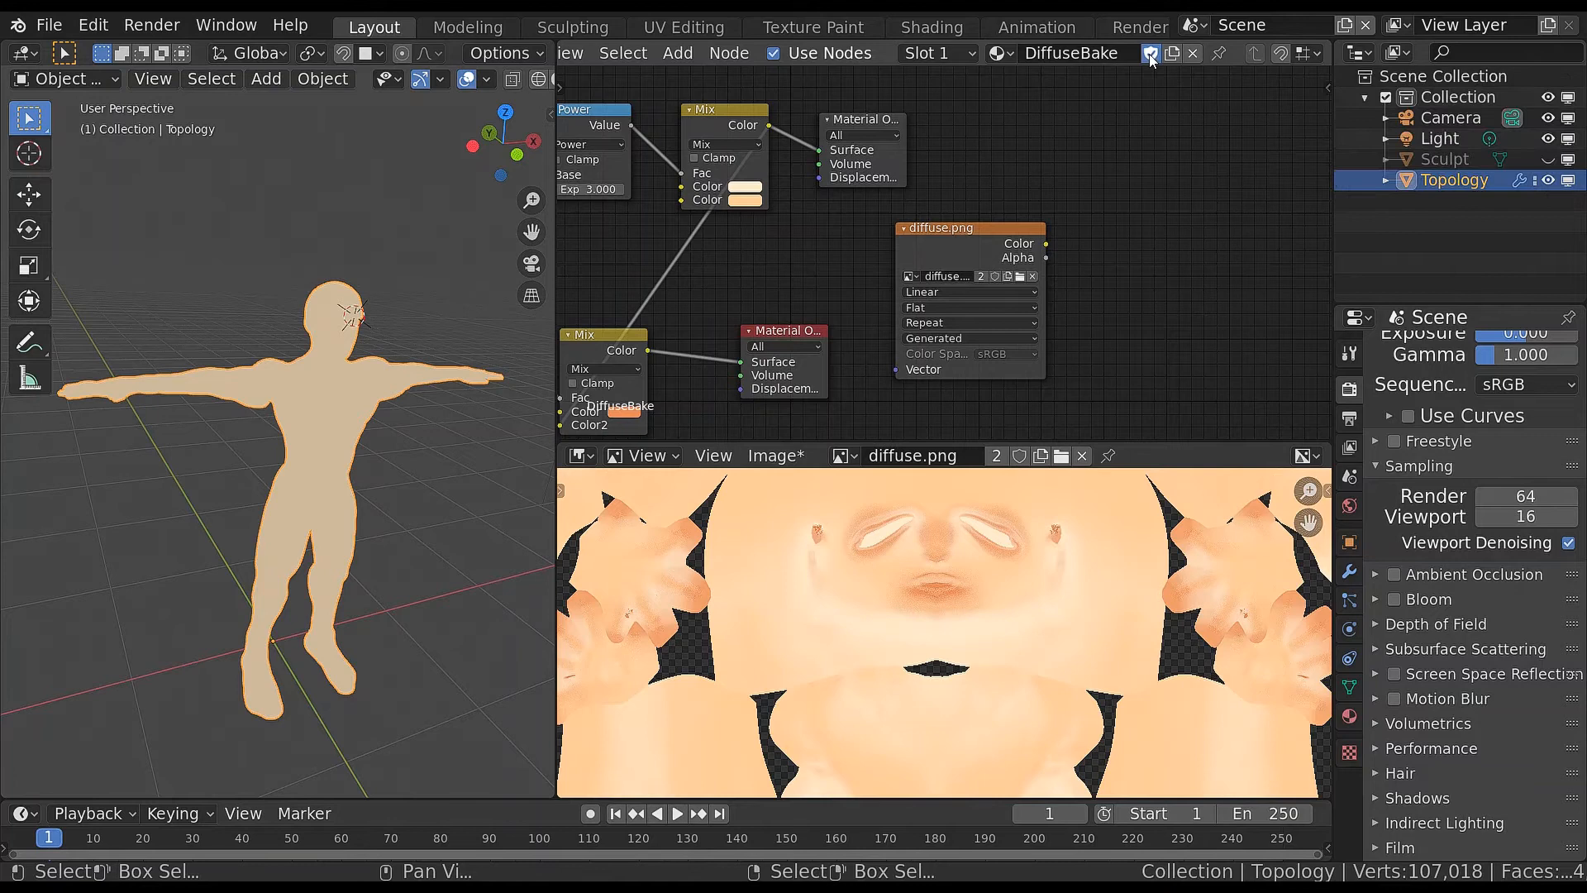
pyautogui.click(1194, 53)
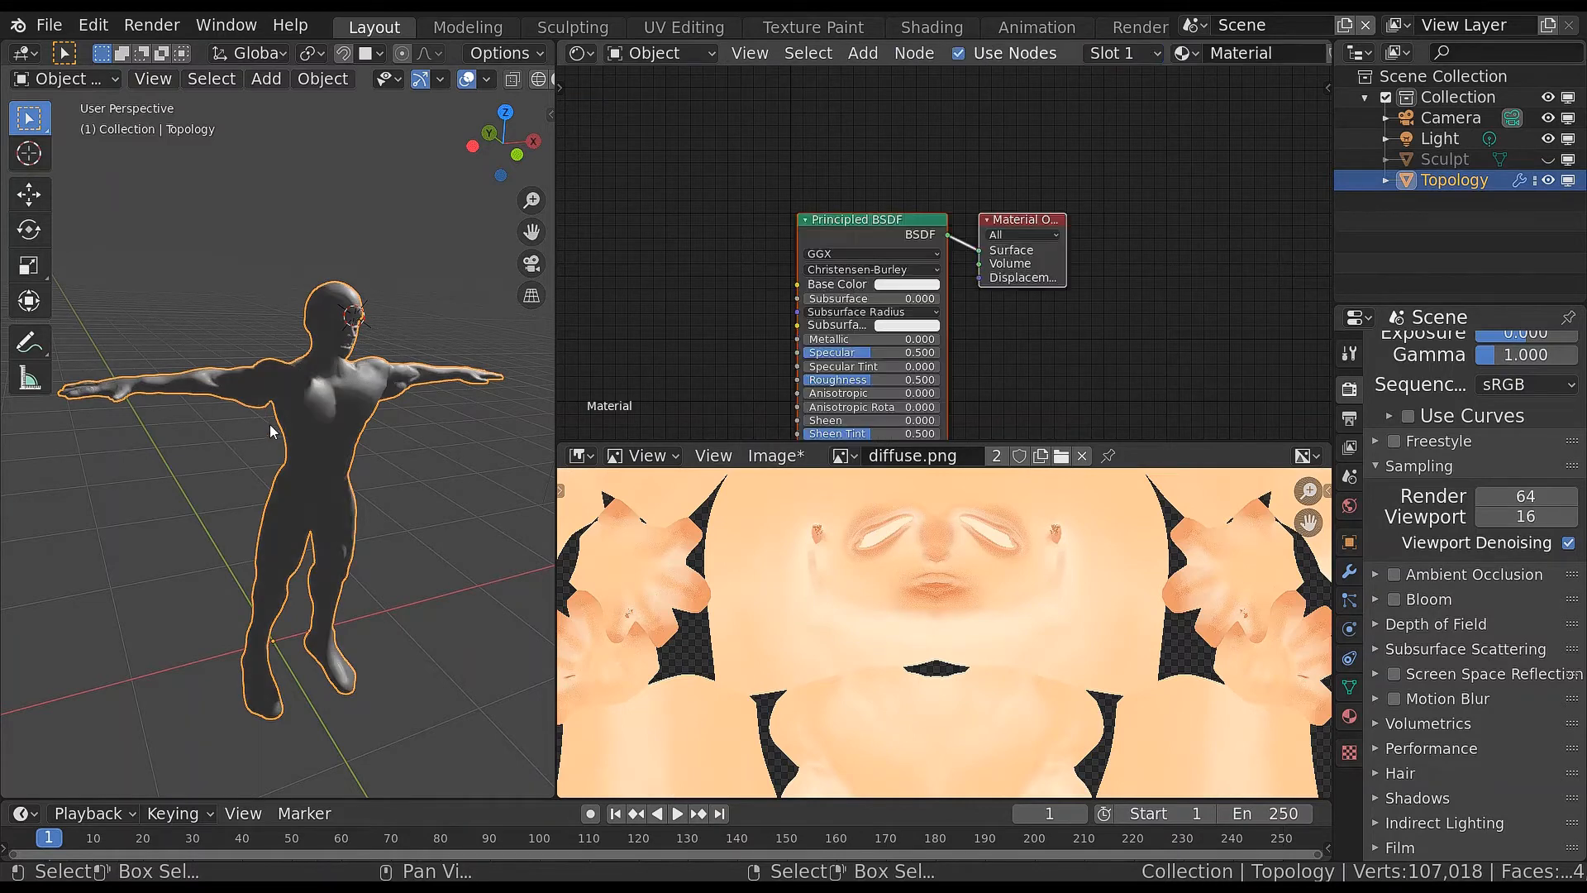
# Move the Light object down from above, closer to the character's height
pyautogui.moveTo(249, 429); pyautogui.dragTo(384, 211, button='middle')
pyautogui.scroll(-2, 277, 453)
pyautogui.scroll(-3, 383, 210)
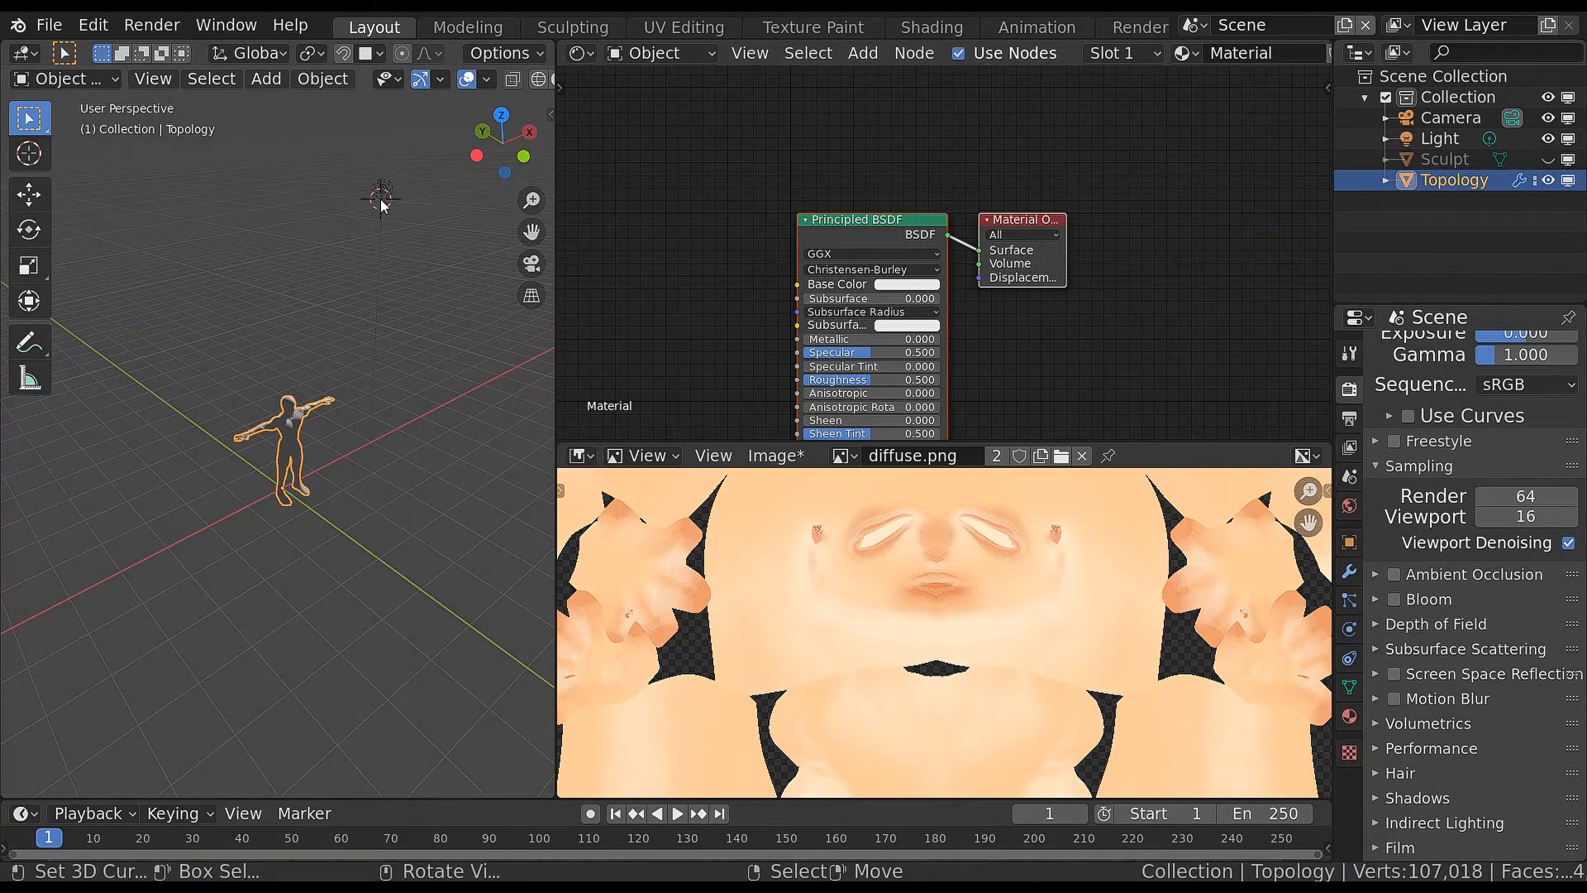
pyautogui.click(382, 199)
pyautogui.press('g')
pyautogui.click(439, 360)
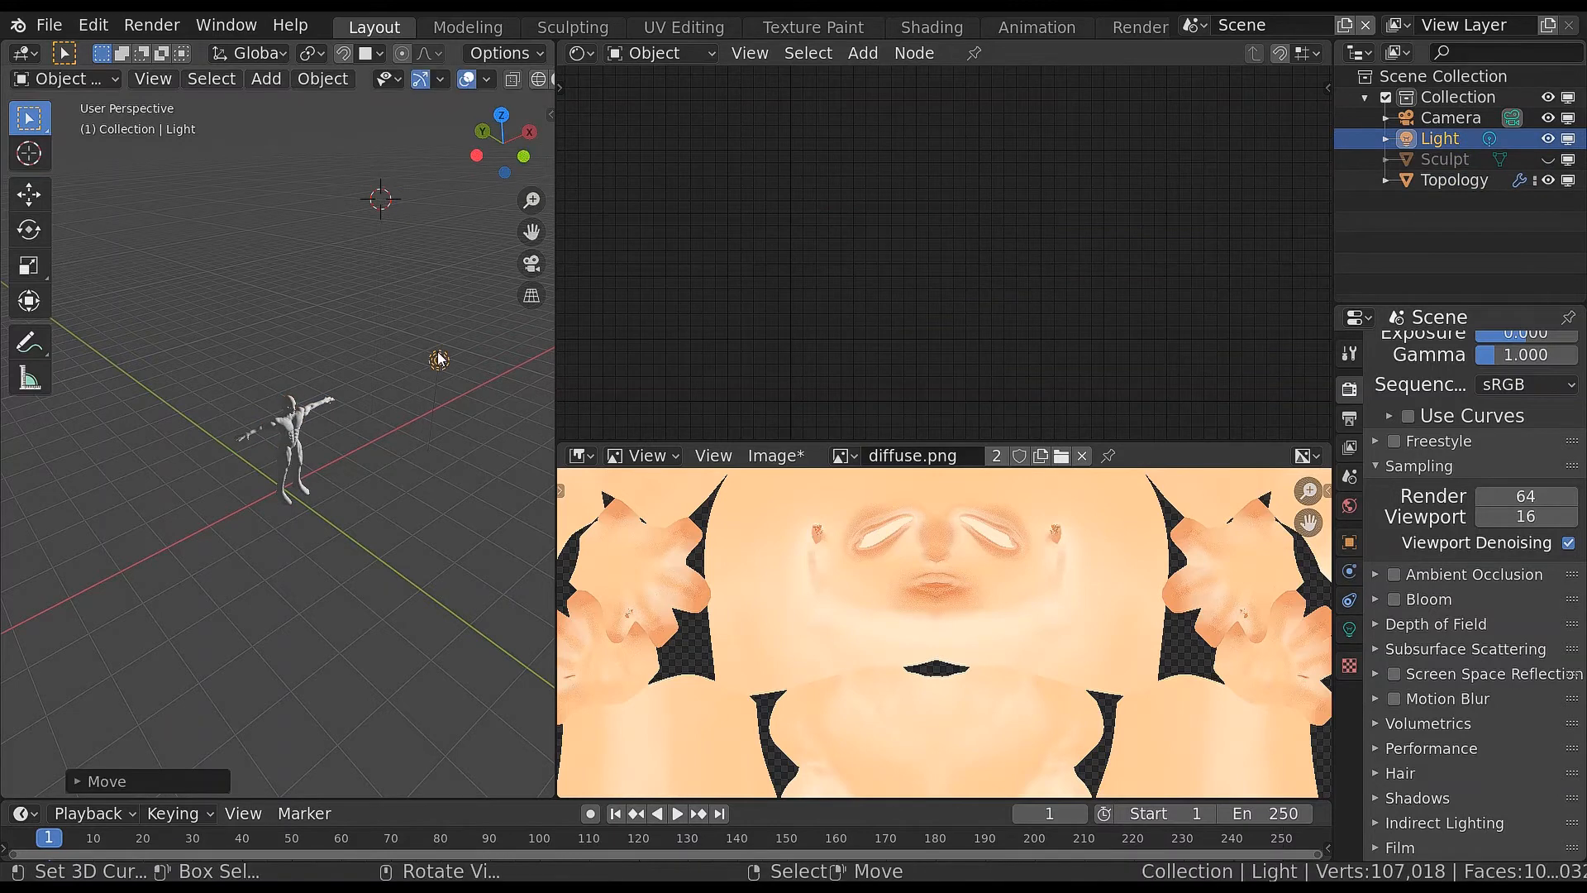
# Duplicate the light in place and set the duplicate's power to 300 W
pyautogui.hotkey('shift', 'd')
pyautogui.hotkey('shift', 'z')
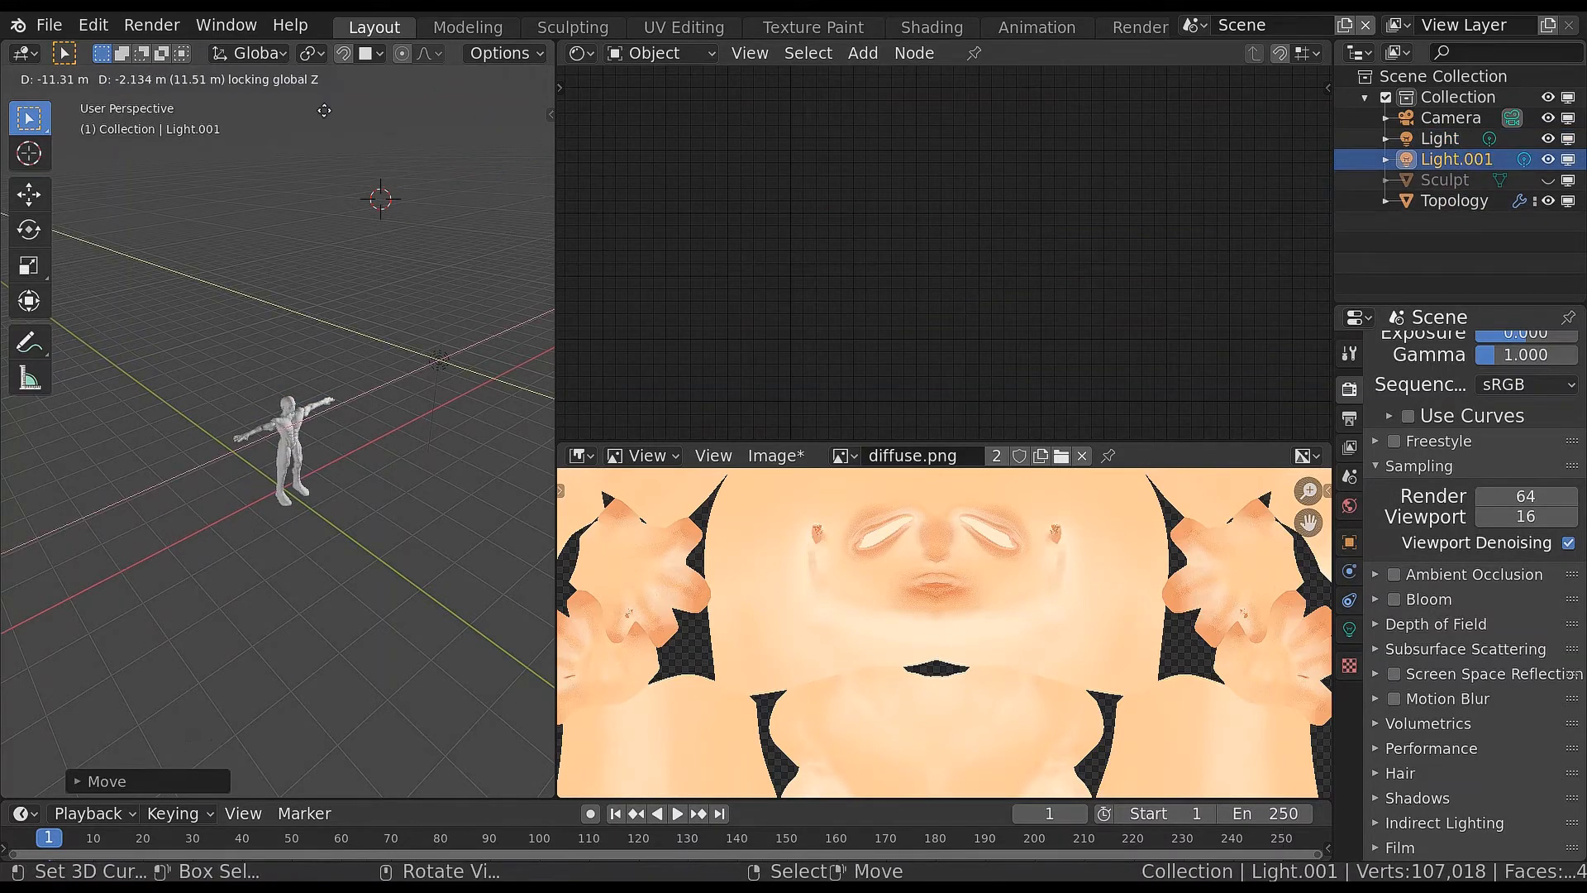
pyautogui.press('Escape')
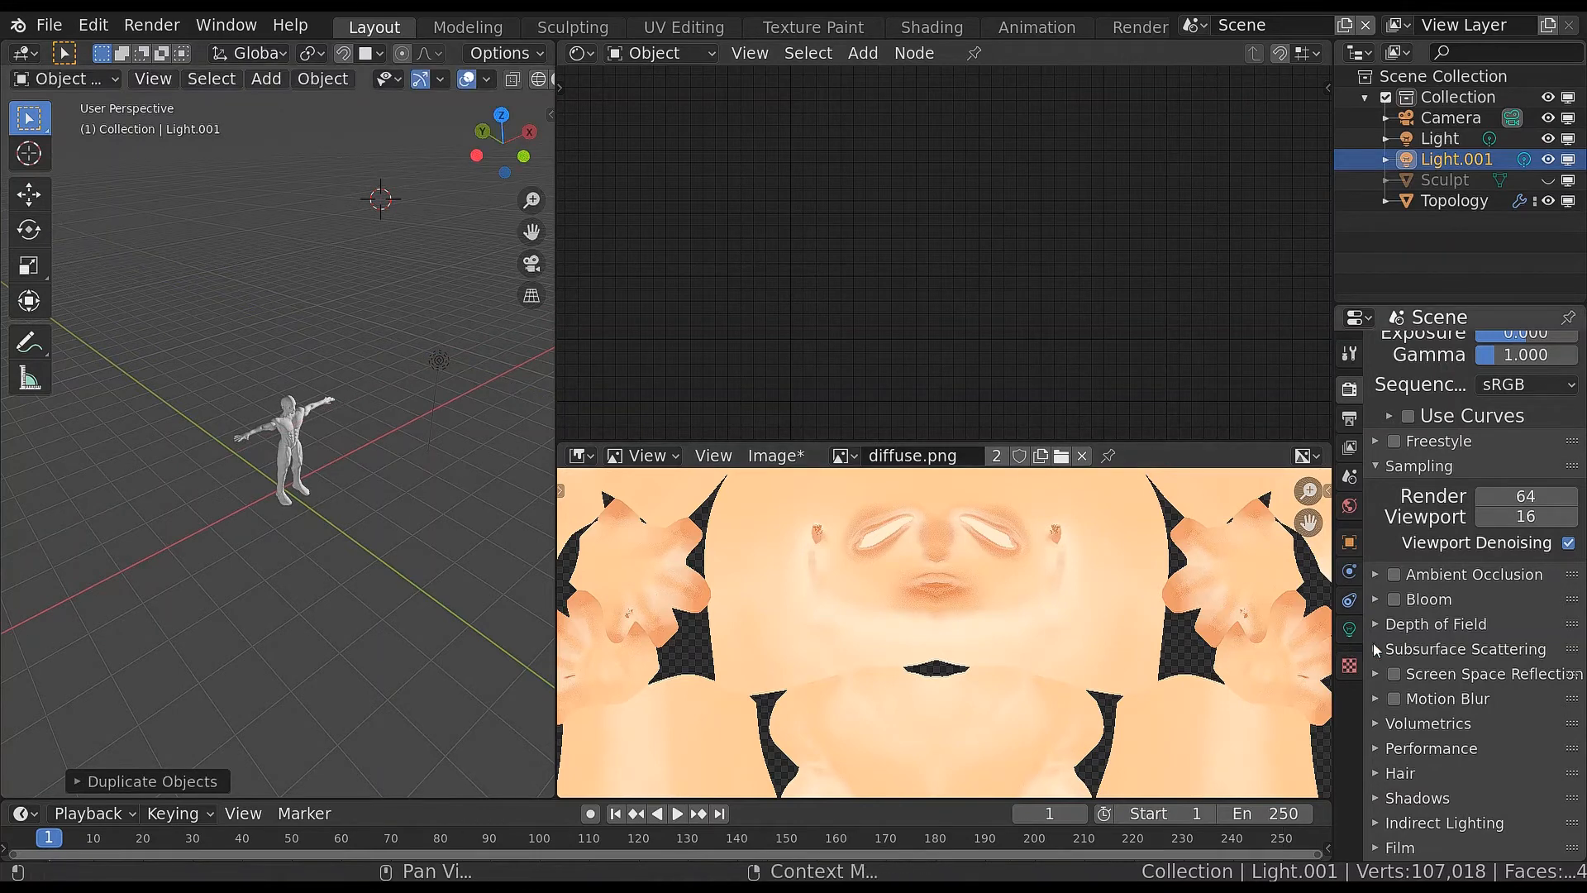
pyautogui.click(1348, 629)
pyautogui.click(1511, 487)
pyautogui.write('300')
pyautogui.press('Return')
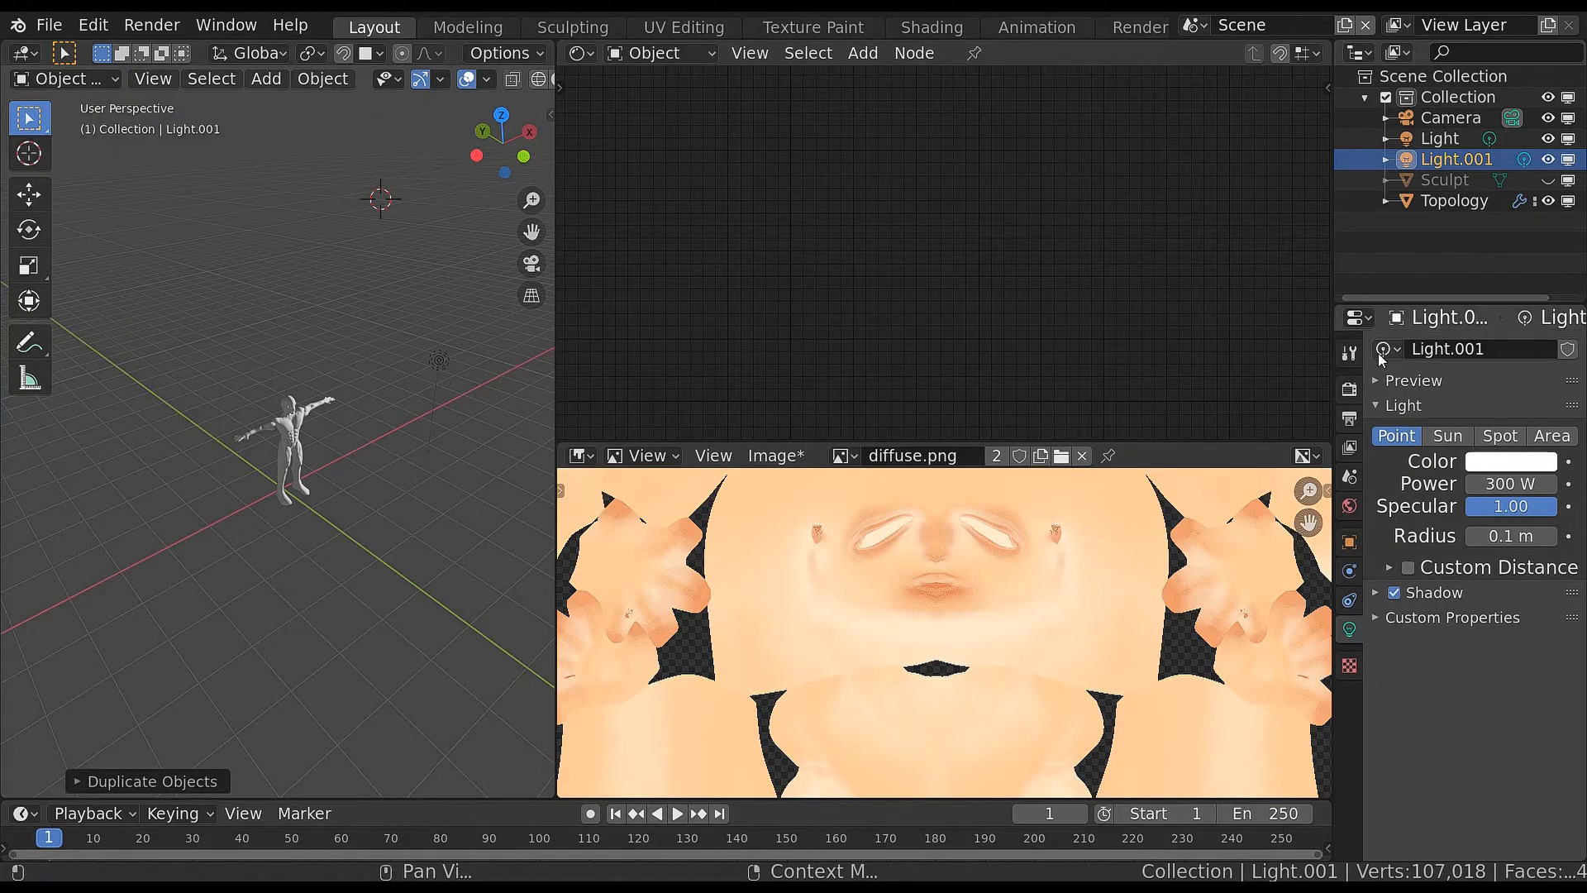
# Enable Ambient Occlusion in the Eevee render settings with a distance of 2 m and a factor of 1.5
pyautogui.click(1349, 389)
pyautogui.click(1349, 353)
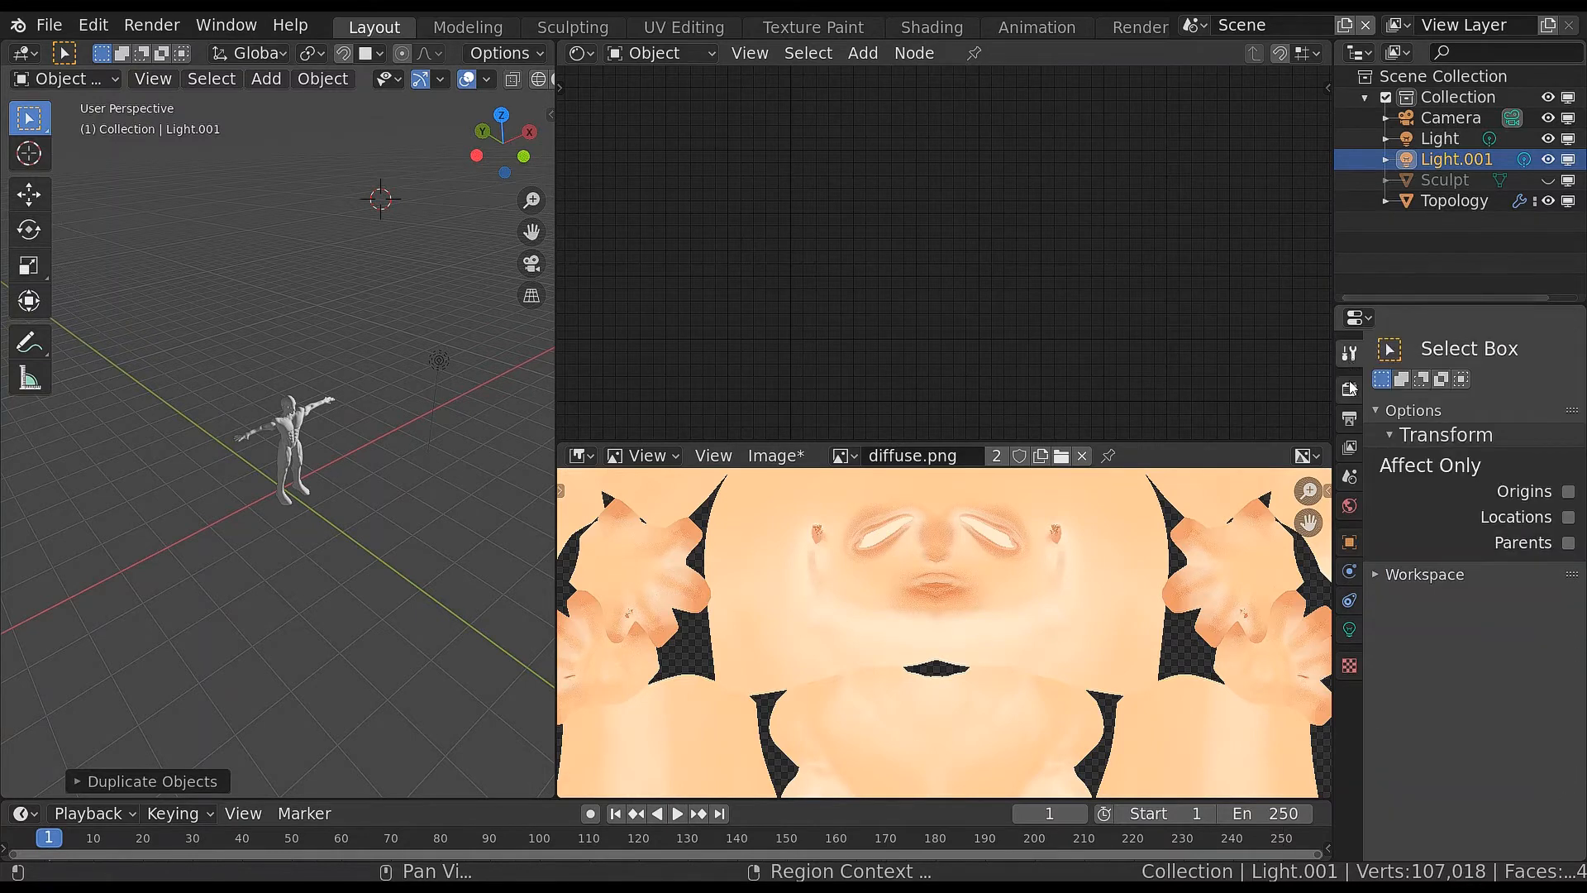
pyautogui.click(1351, 388)
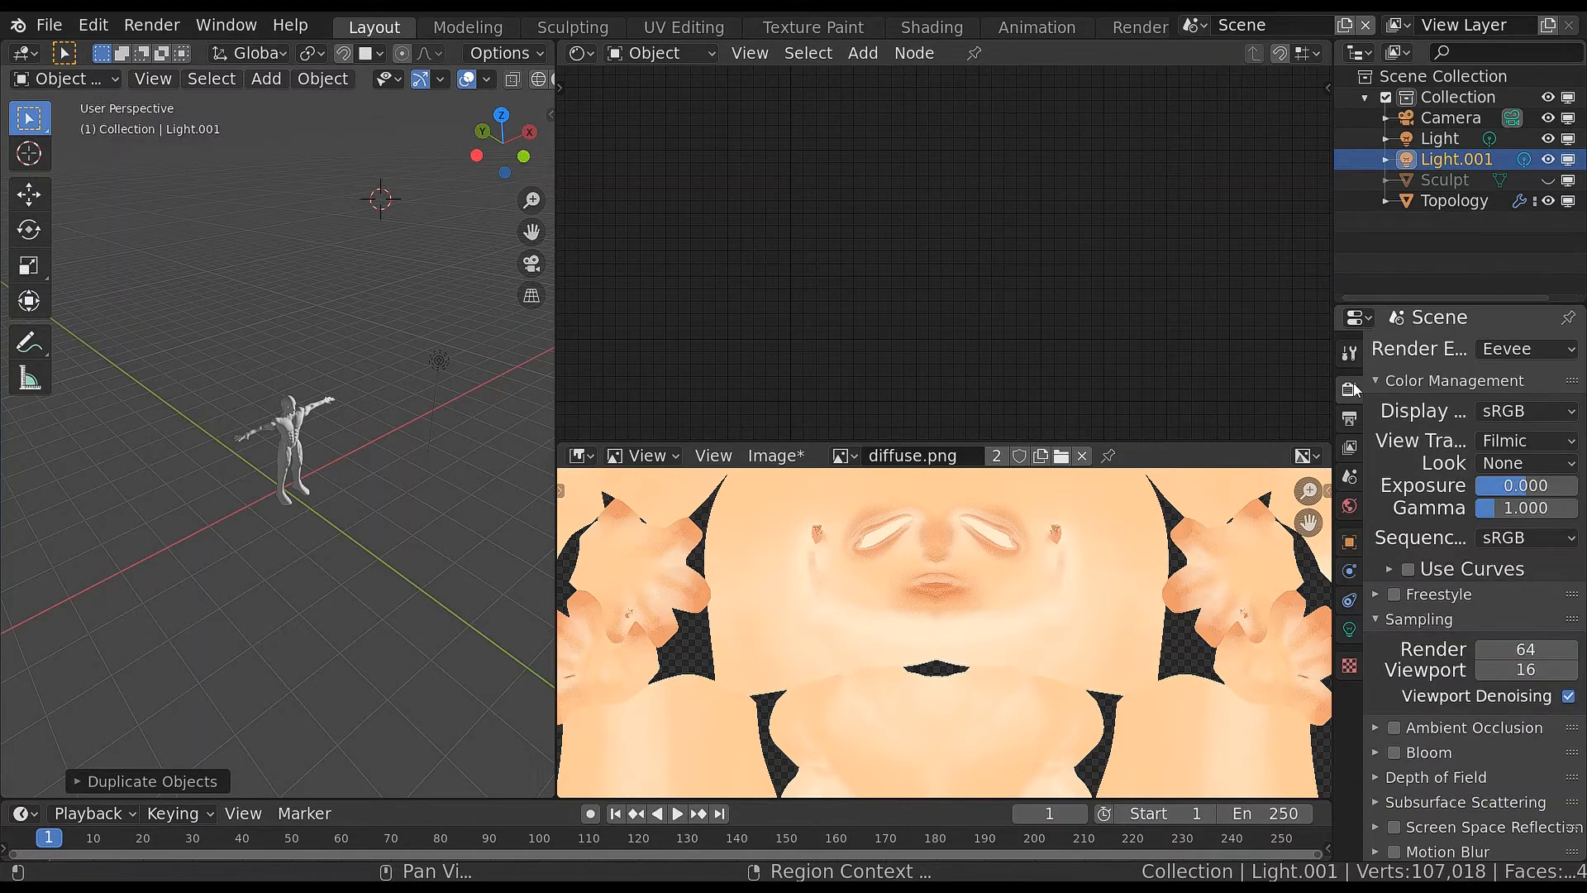
pyautogui.click(1376, 729)
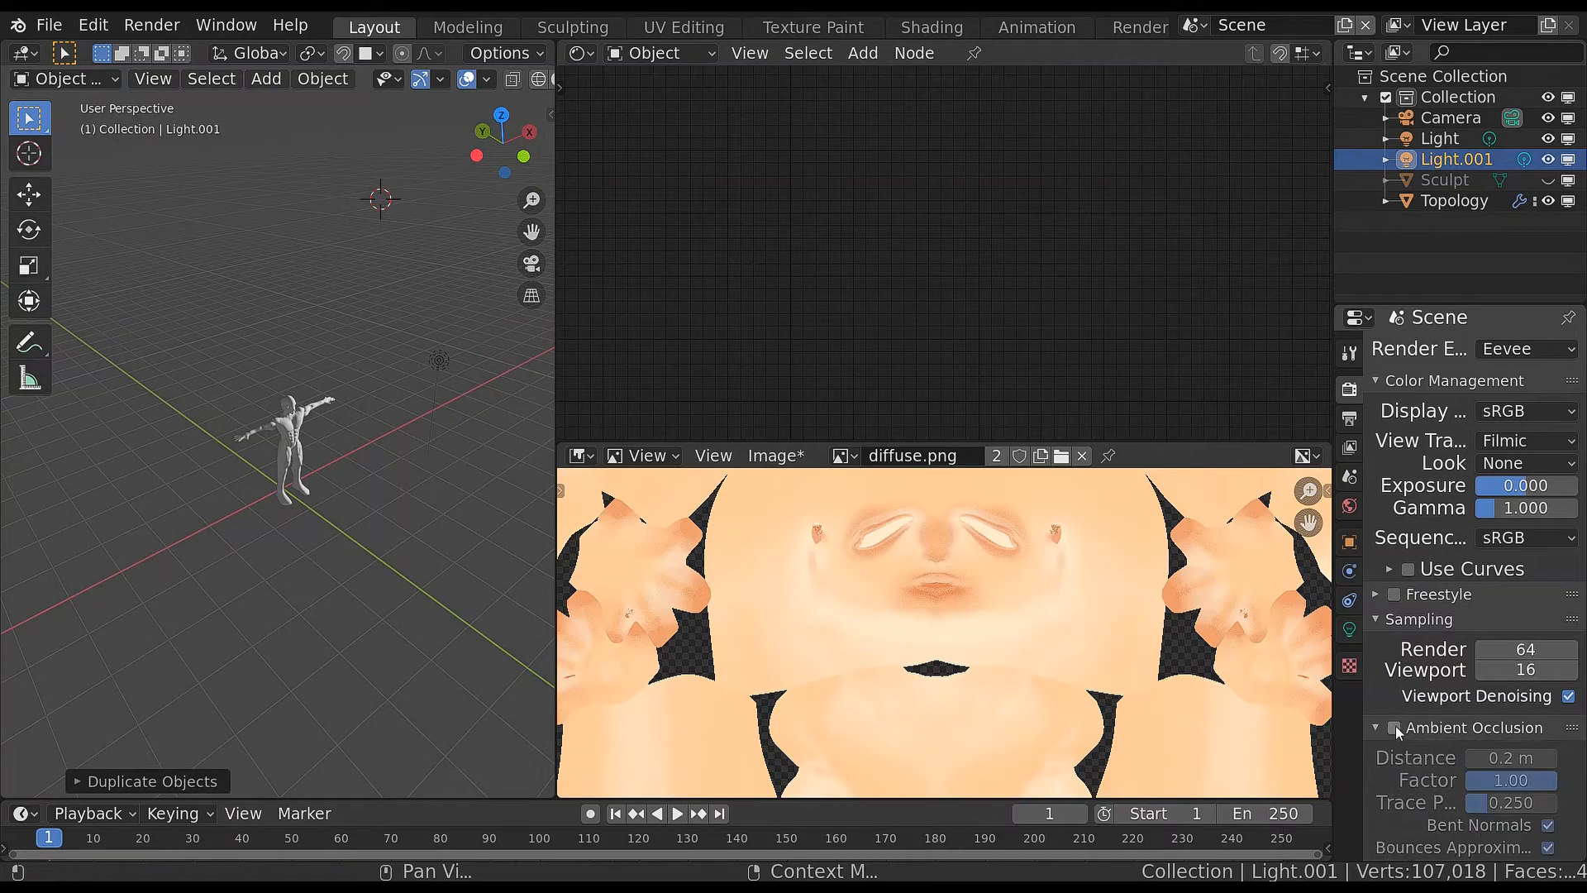
pyautogui.click(1395, 728)
pyautogui.doubleClick(1500, 758)
pyautogui.write('2')
pyautogui.press('Return')
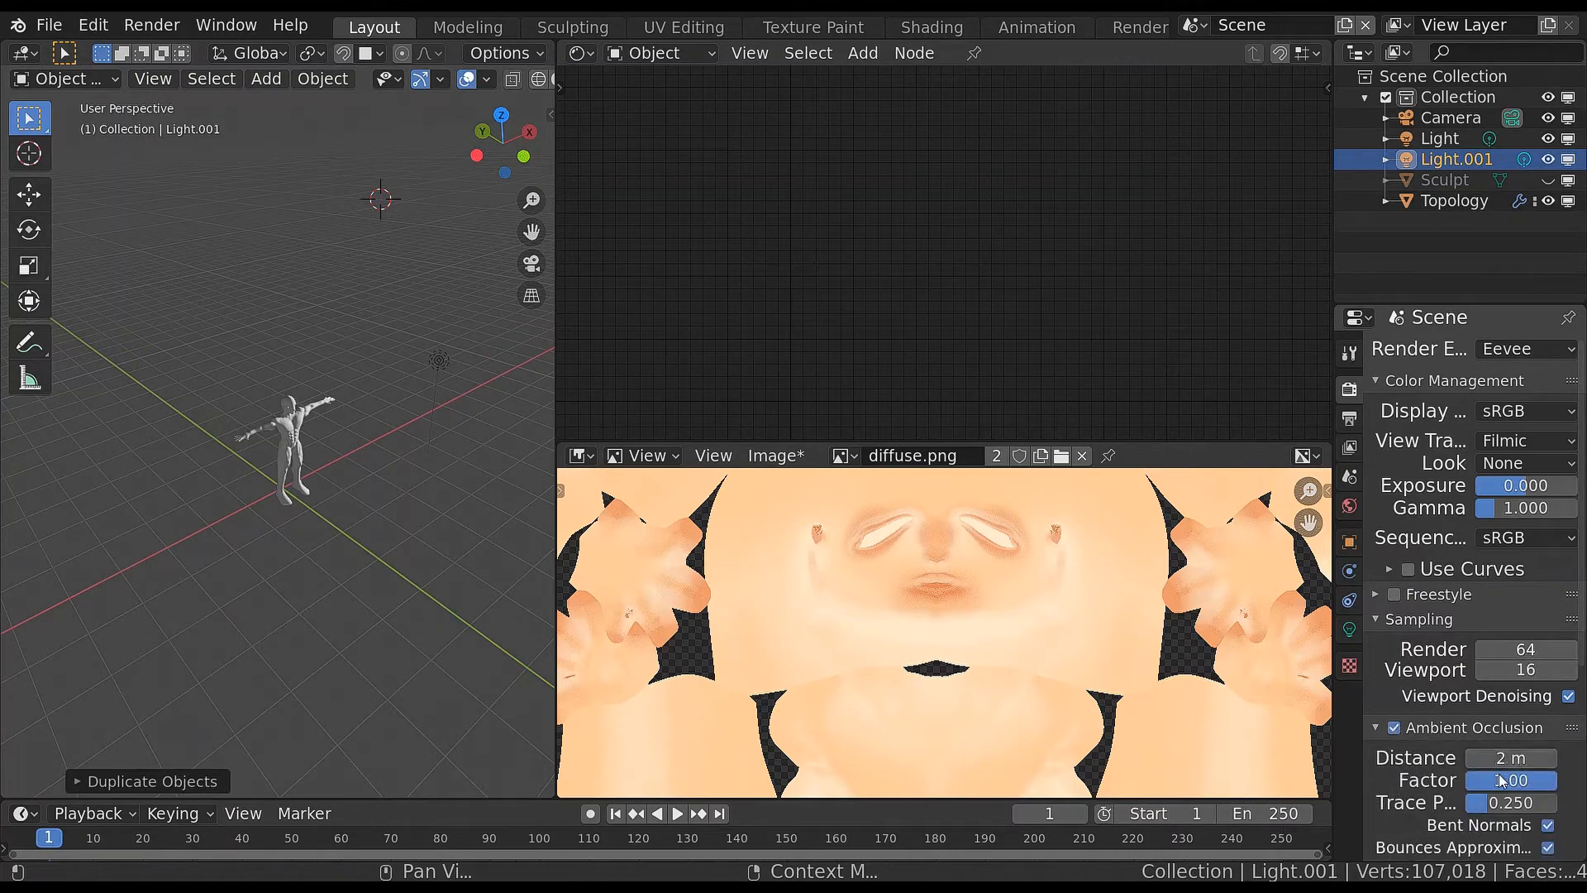
pyautogui.doubleClick(1501, 780)
pyautogui.write('1.5')
pyautogui.press('Return')
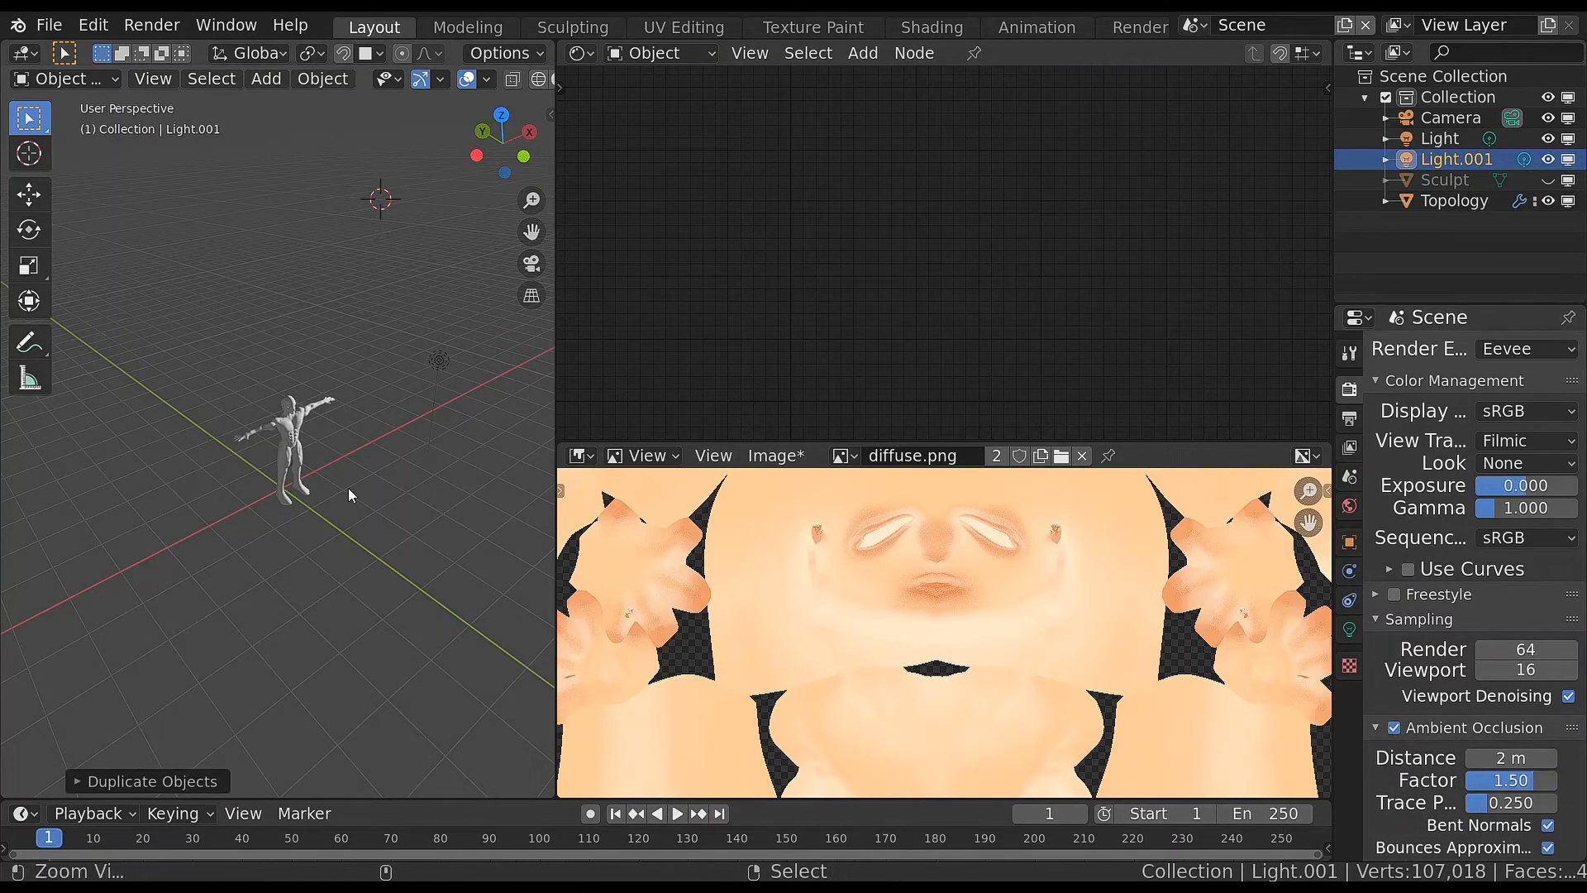
# Brighten the World background color to a grey with an HSV value of 0.294
pyautogui.keyDown('ctrl'); pyautogui.keyDown('alt'); pyautogui.moveTo(348, 494); pyautogui.dragTo(541, 570); pyautogui.keyUp('alt'); pyautogui.keyUp('ctrl')
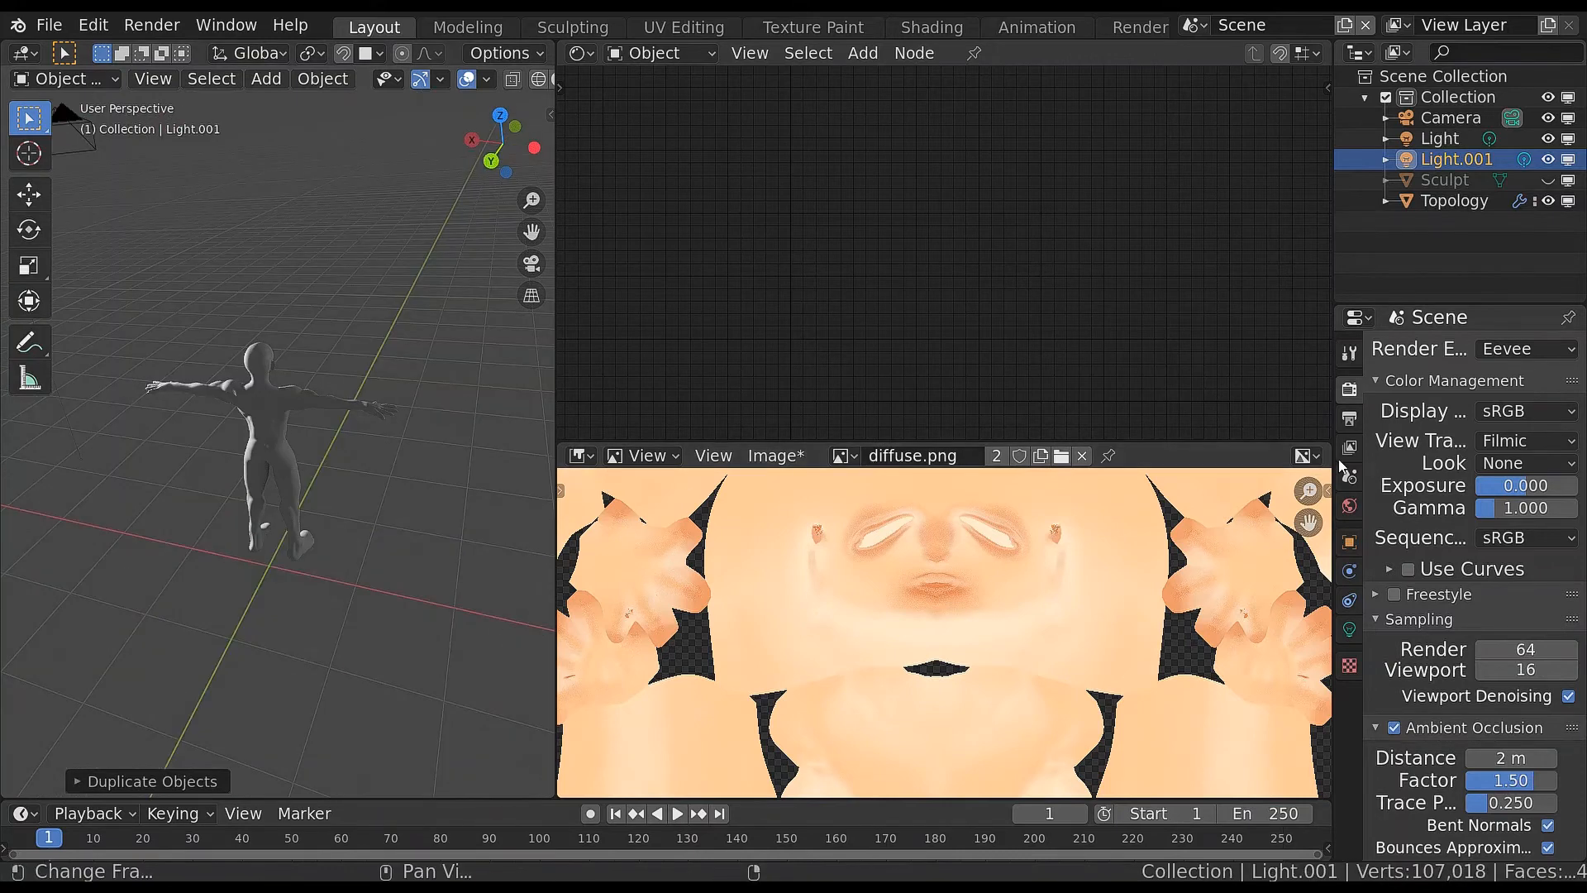
pyautogui.click(1349, 505)
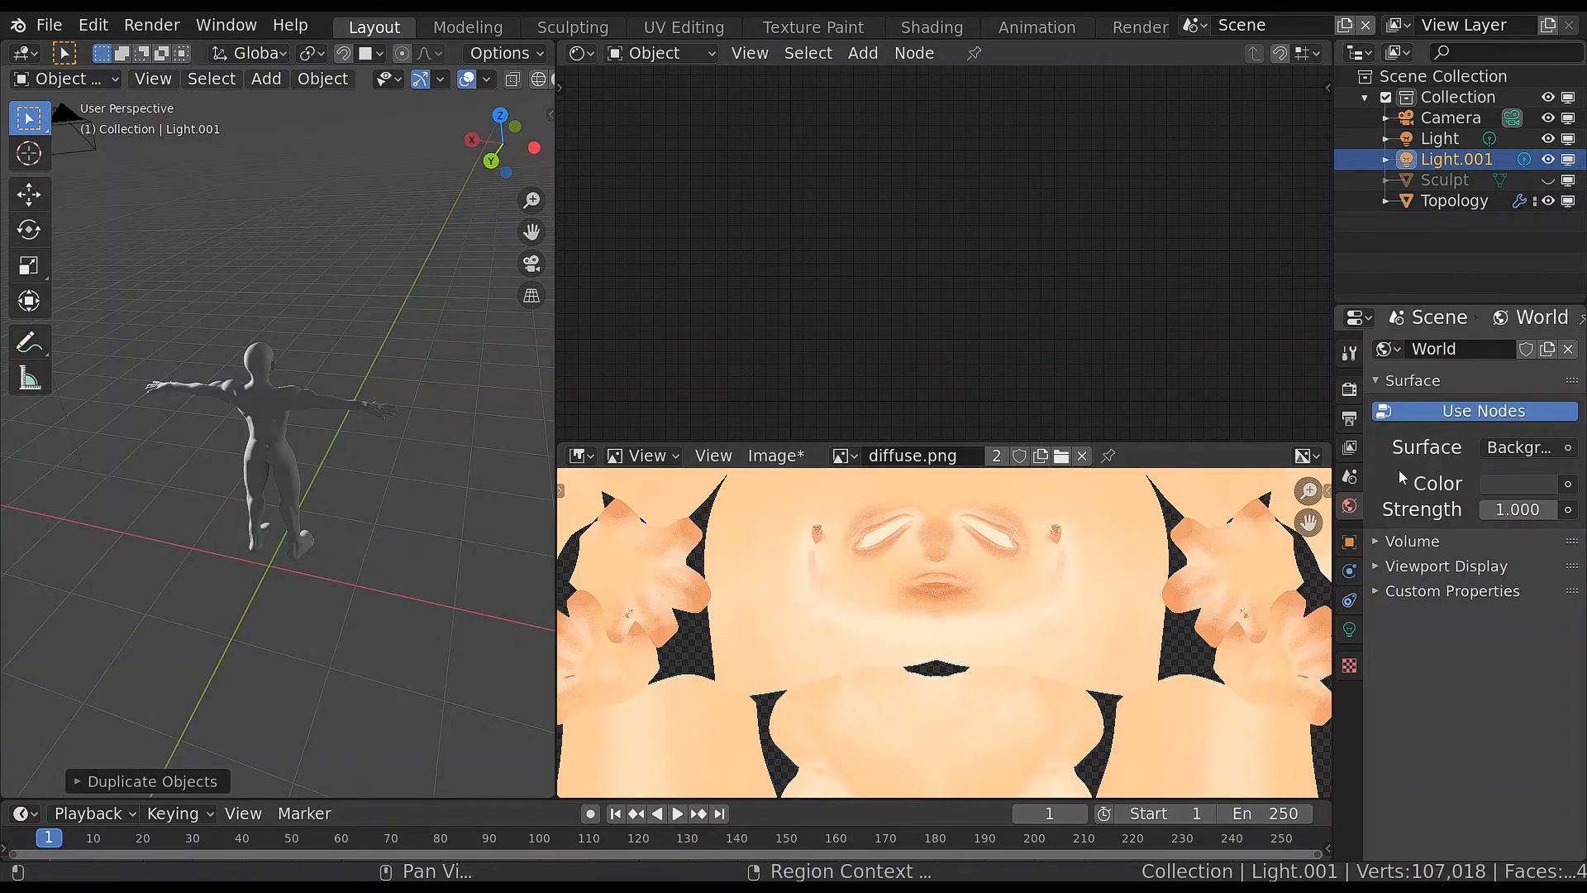
pyautogui.click(1512, 485)
pyautogui.moveTo(1542, 302); pyautogui.dragTo(1540, 293)
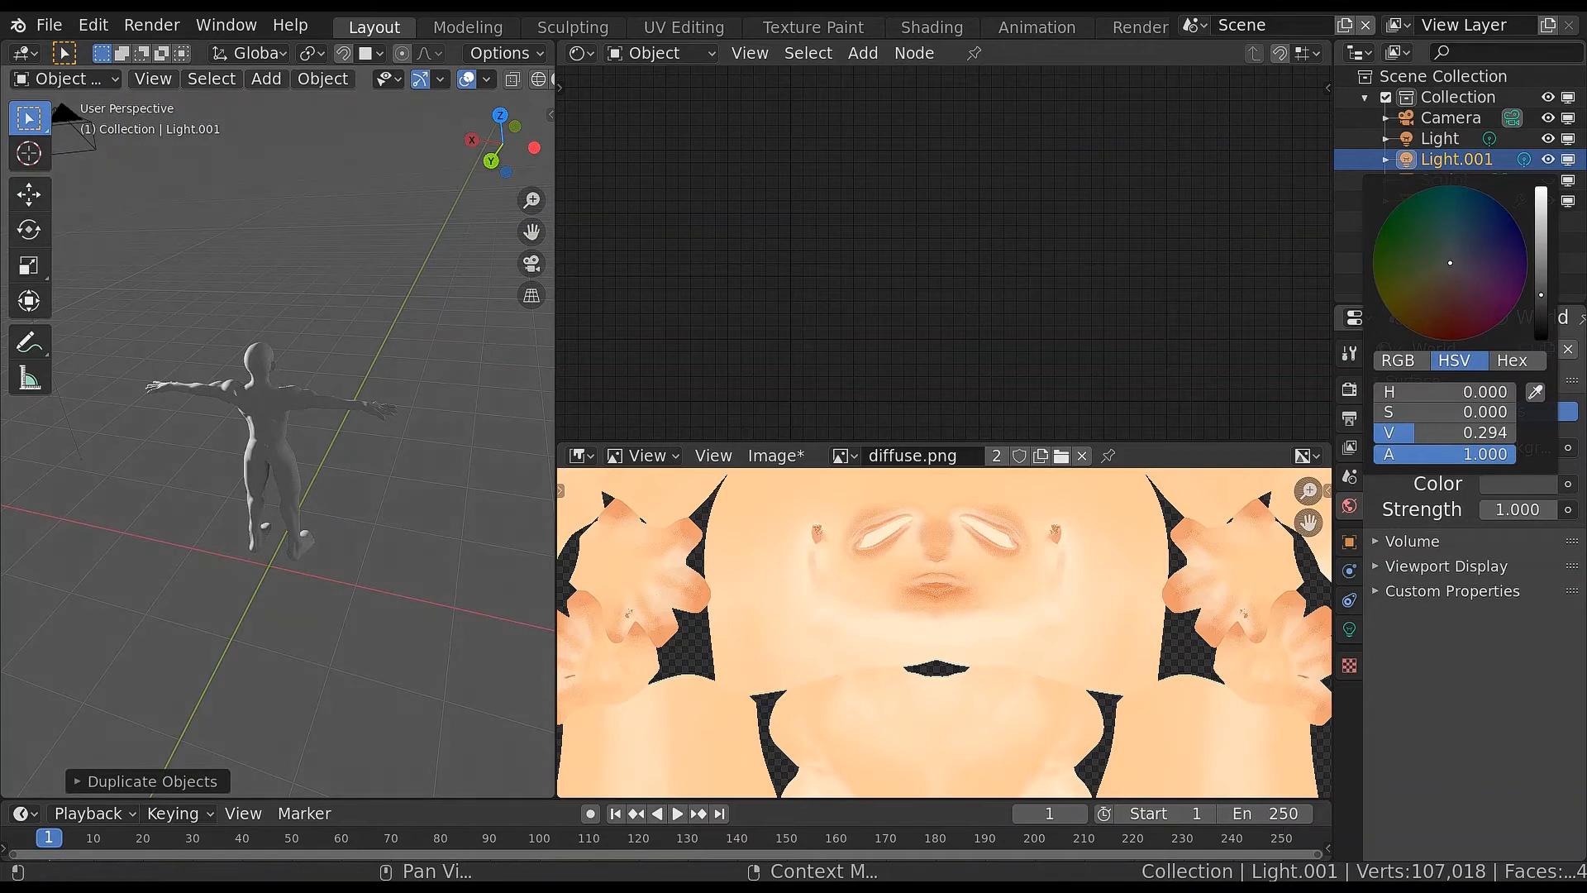
# Move the duplicate light about 7.8 m horizontally, locking global Z, to the opposite side of the character
pyautogui.moveTo(273, 504); pyautogui.dragTo(374, 489, button='middle')
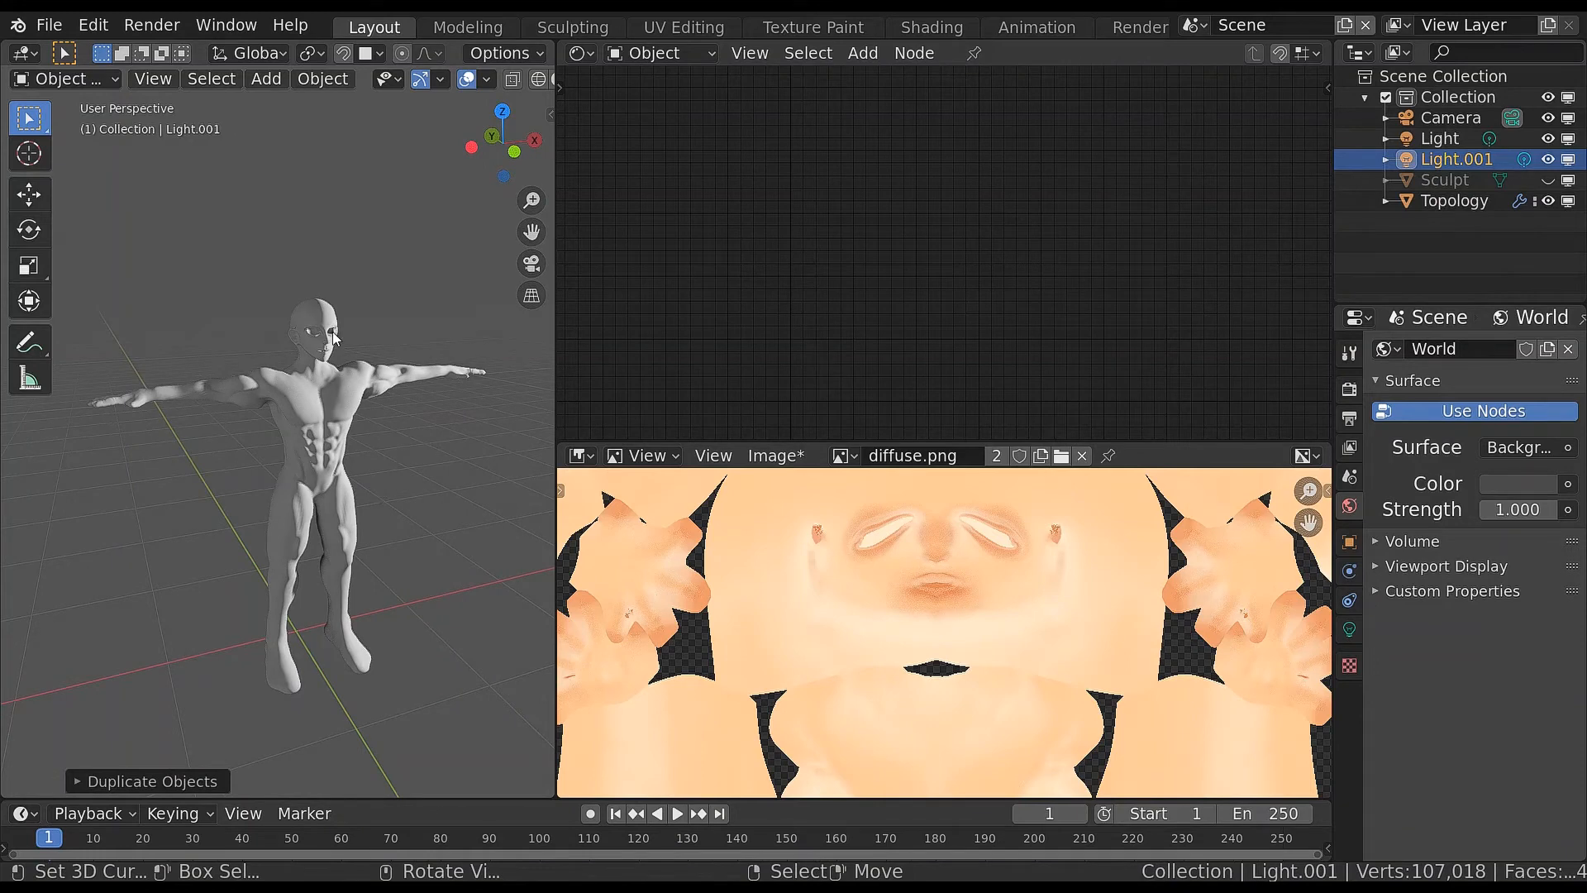
pyautogui.scroll(-5, 334, 338)
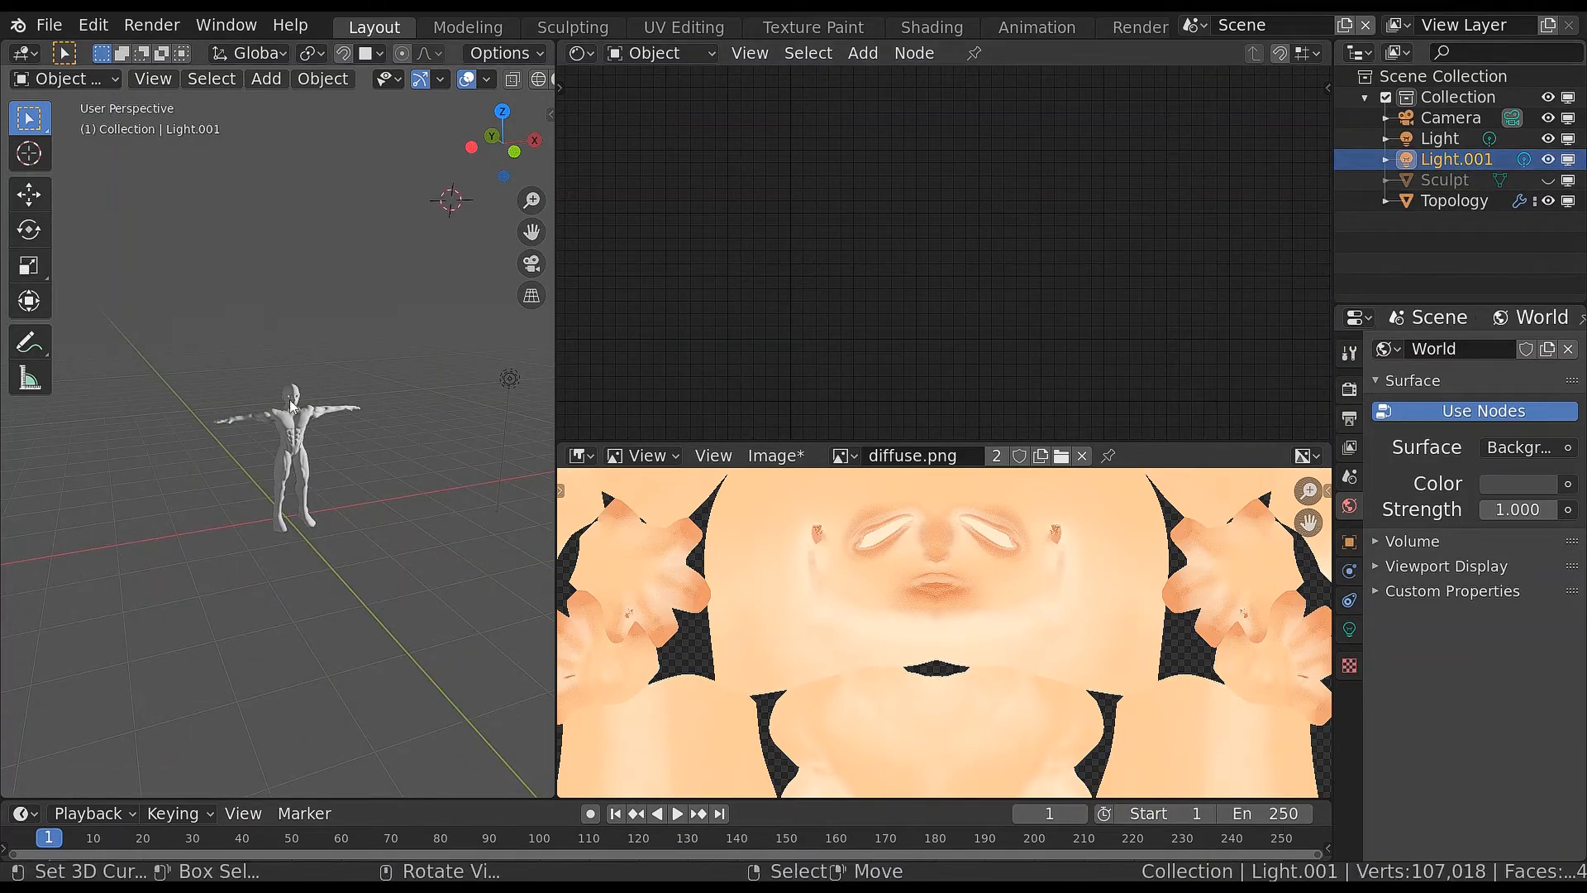
pyautogui.scroll(-4, 235, 648)
pyautogui.press('g')
pyautogui.hotkey('shift', 'z')
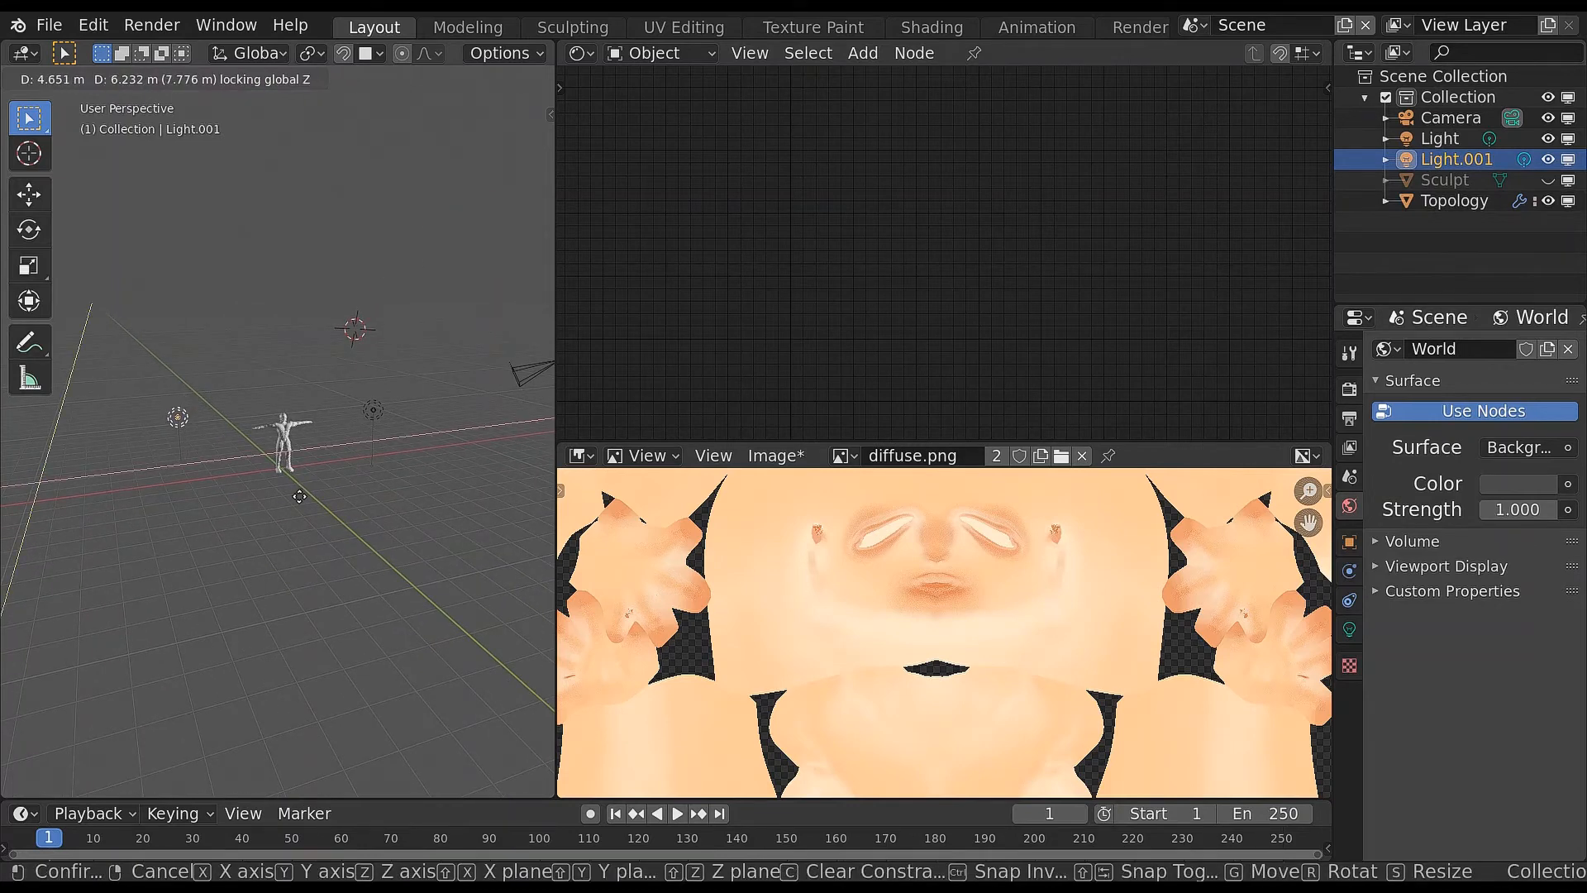
pyautogui.click(302, 491)
# Add an Image Texture node using diffuse.png to Topology's material and connect its Color to the Principled BSDF's Base Color
pyautogui.scroll(10, 277, 463)
pyautogui.click(326, 405)
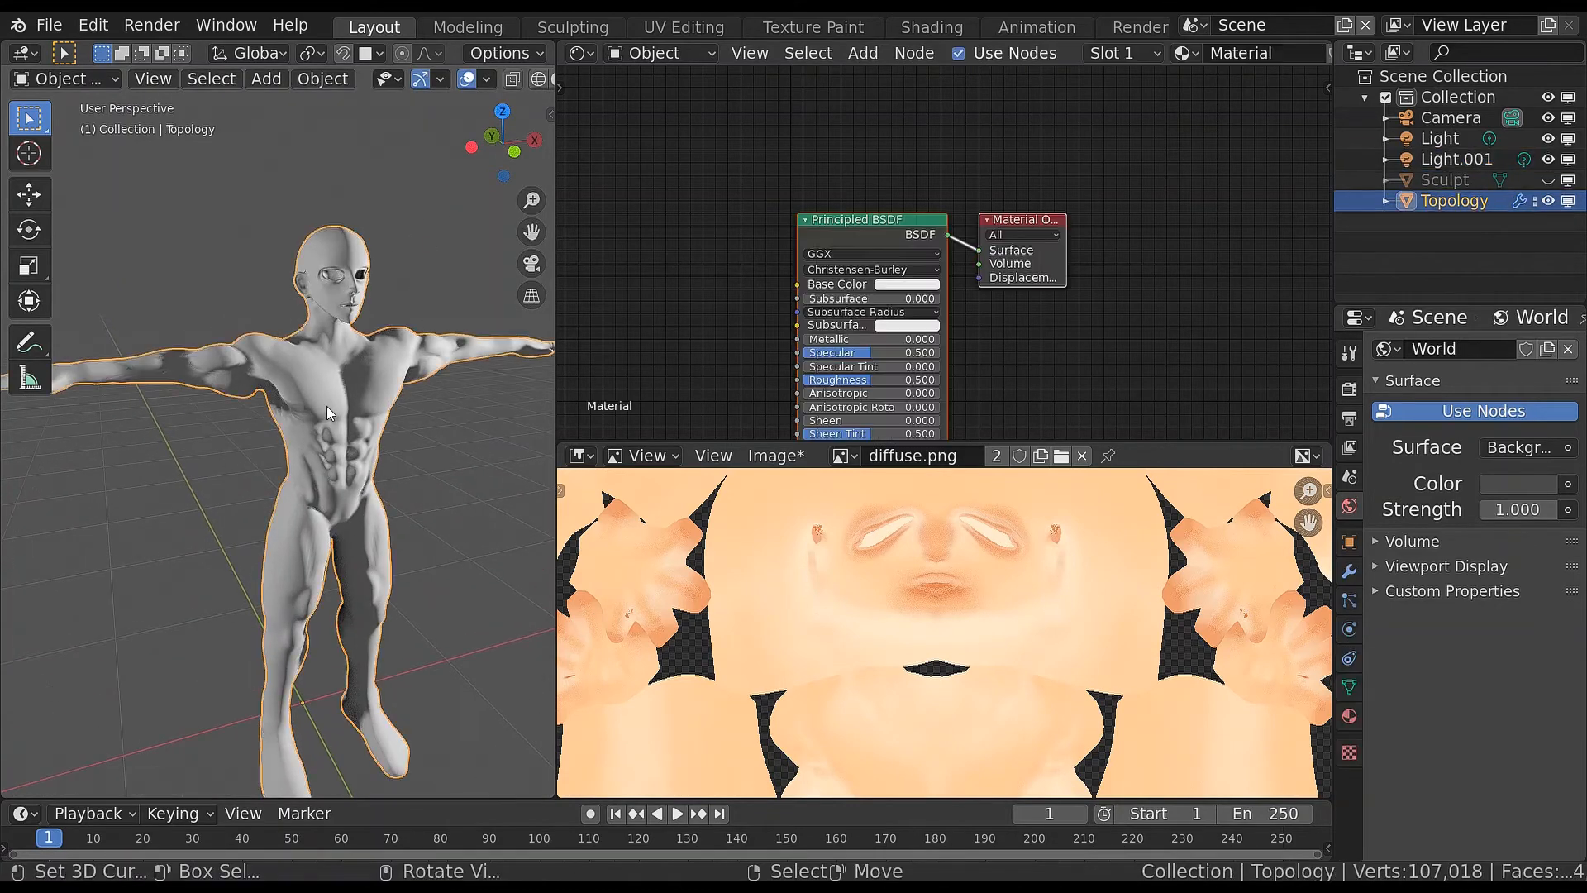
pyautogui.moveTo(369, 390); pyautogui.dragTo(870, 204, button='middle')
pyautogui.hotkey('shift', 'a')
pyautogui.moveTo(703, 220)
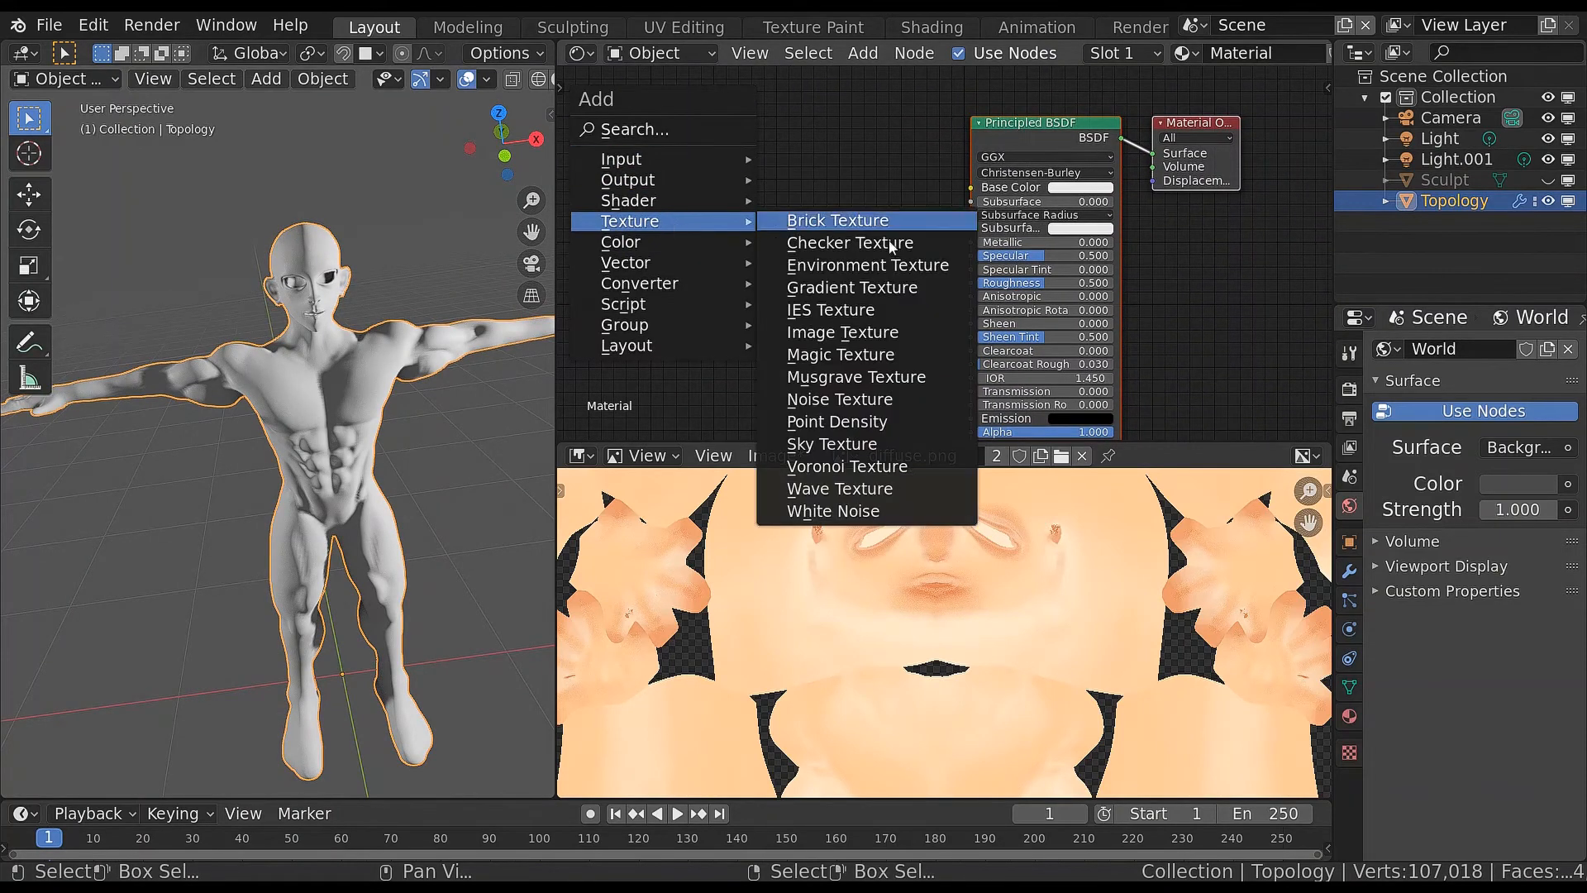
pyautogui.click(897, 332)
pyautogui.click(623, 179)
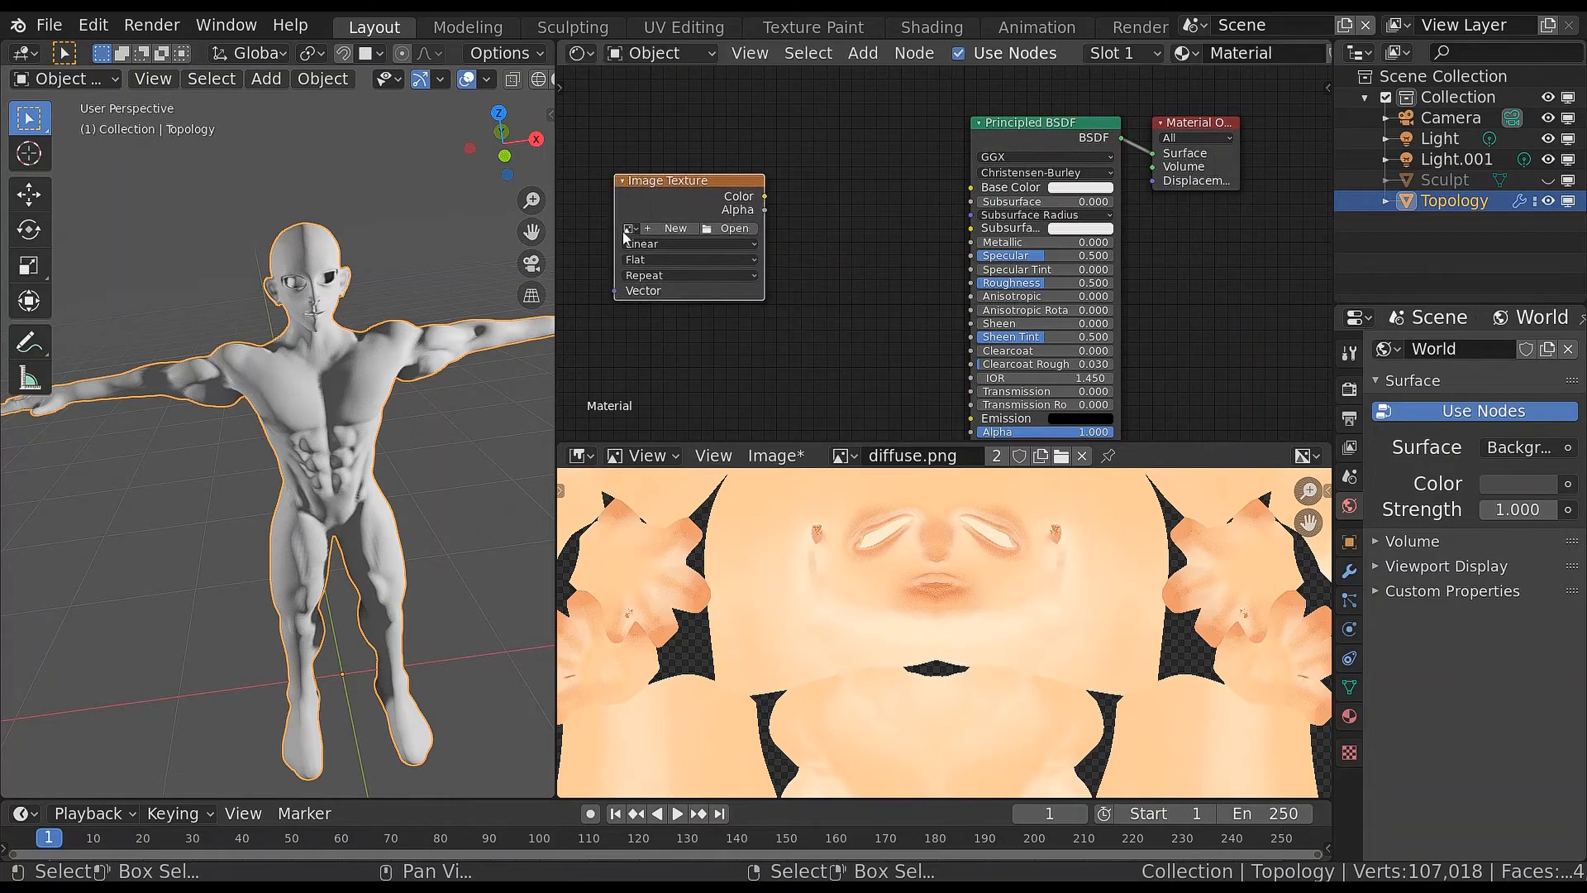
pyautogui.click(631, 228)
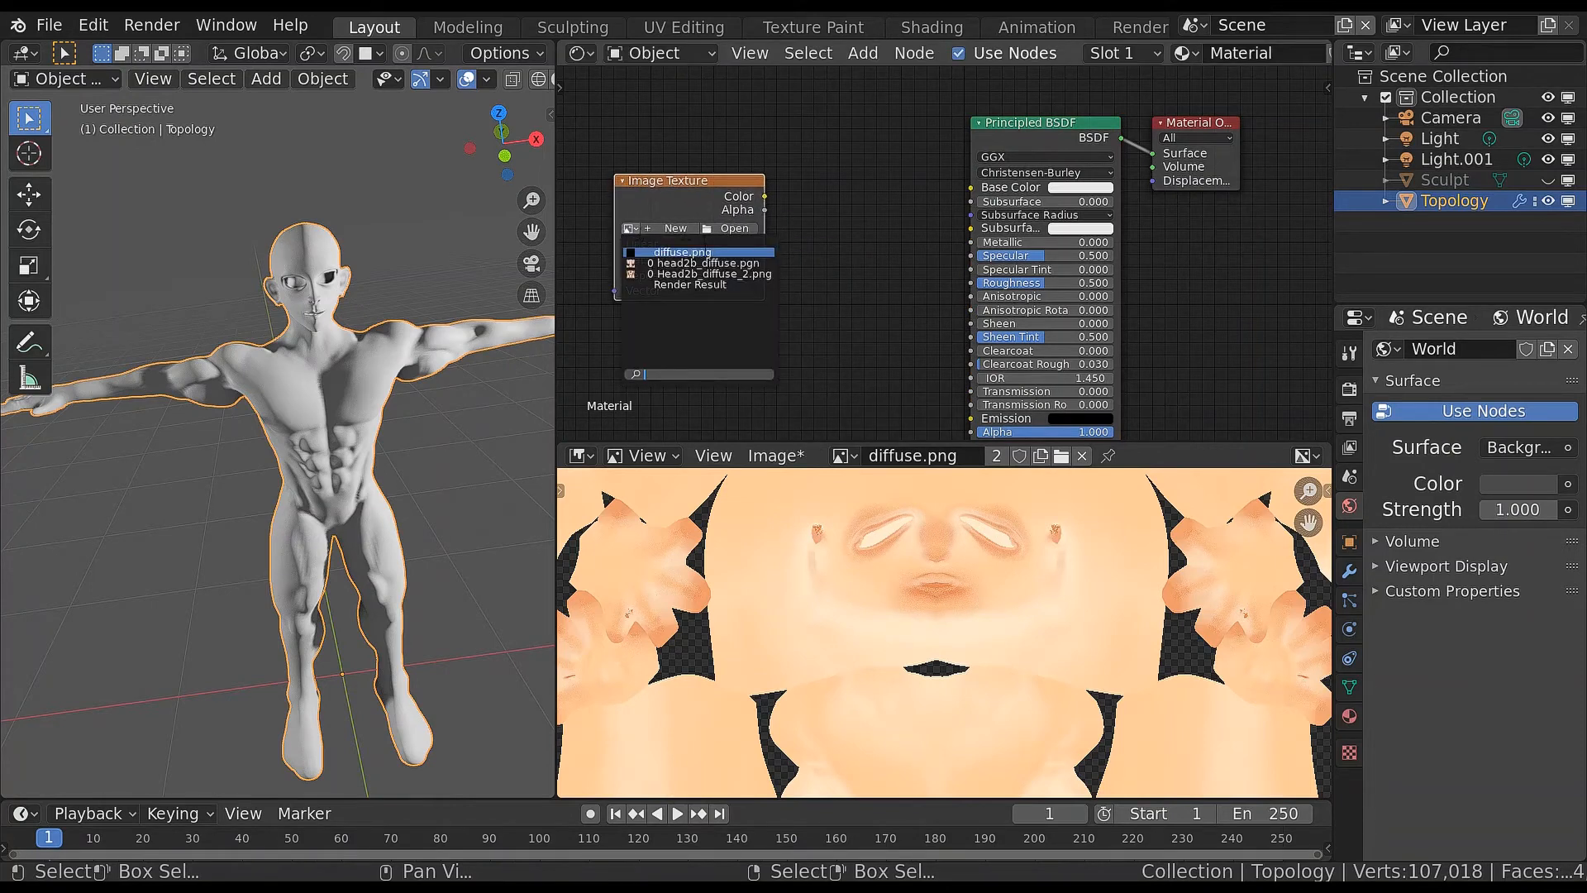
pyautogui.click(692, 252)
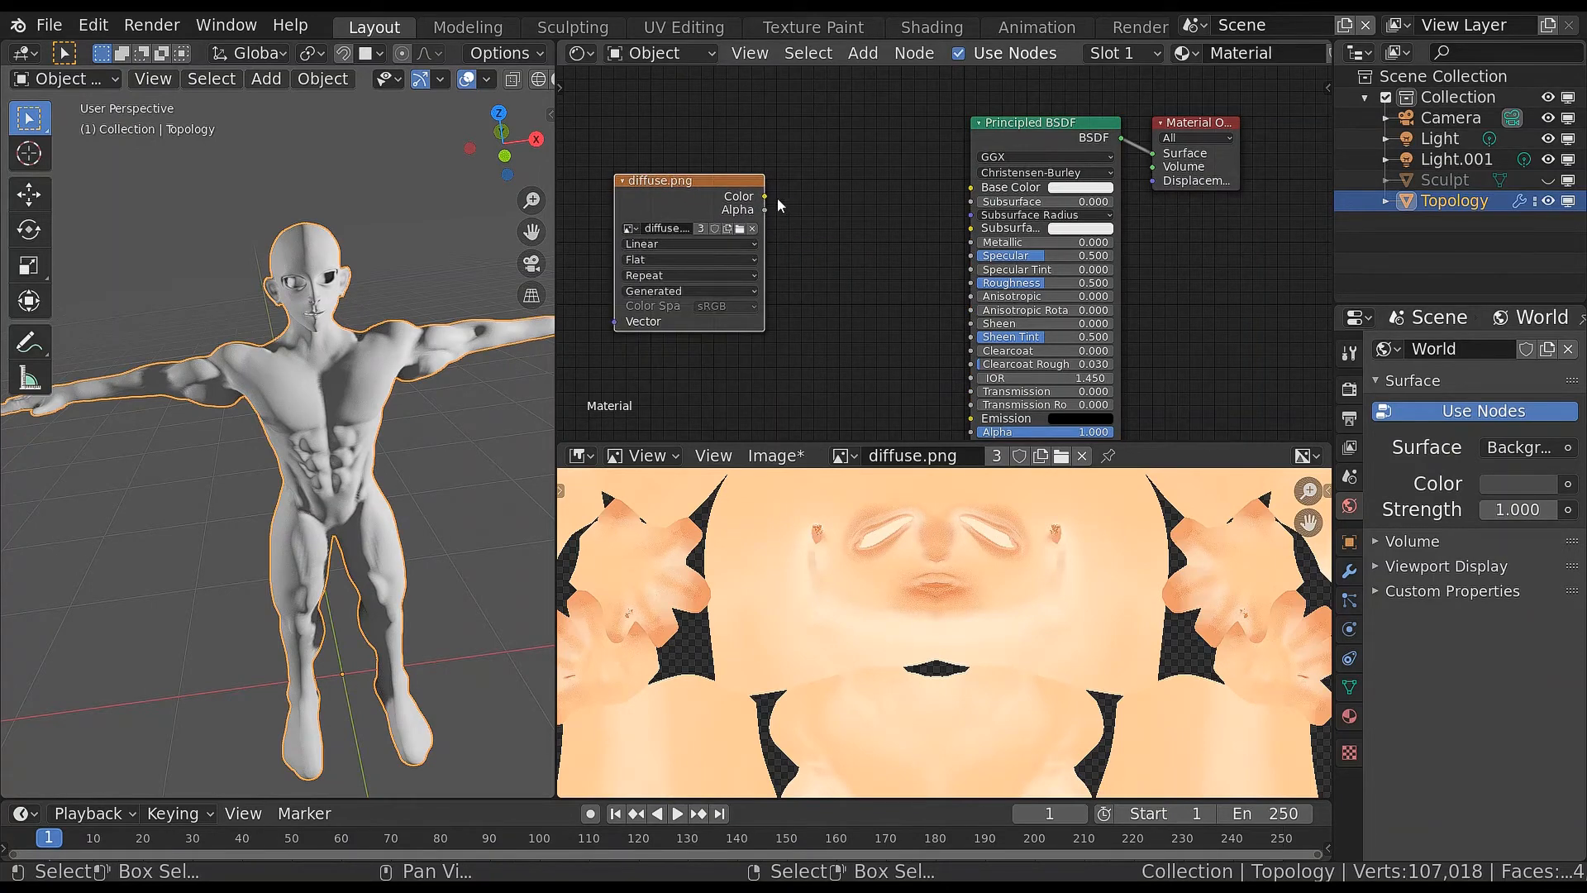
pyautogui.moveTo(764, 196); pyautogui.dragTo(969, 187)
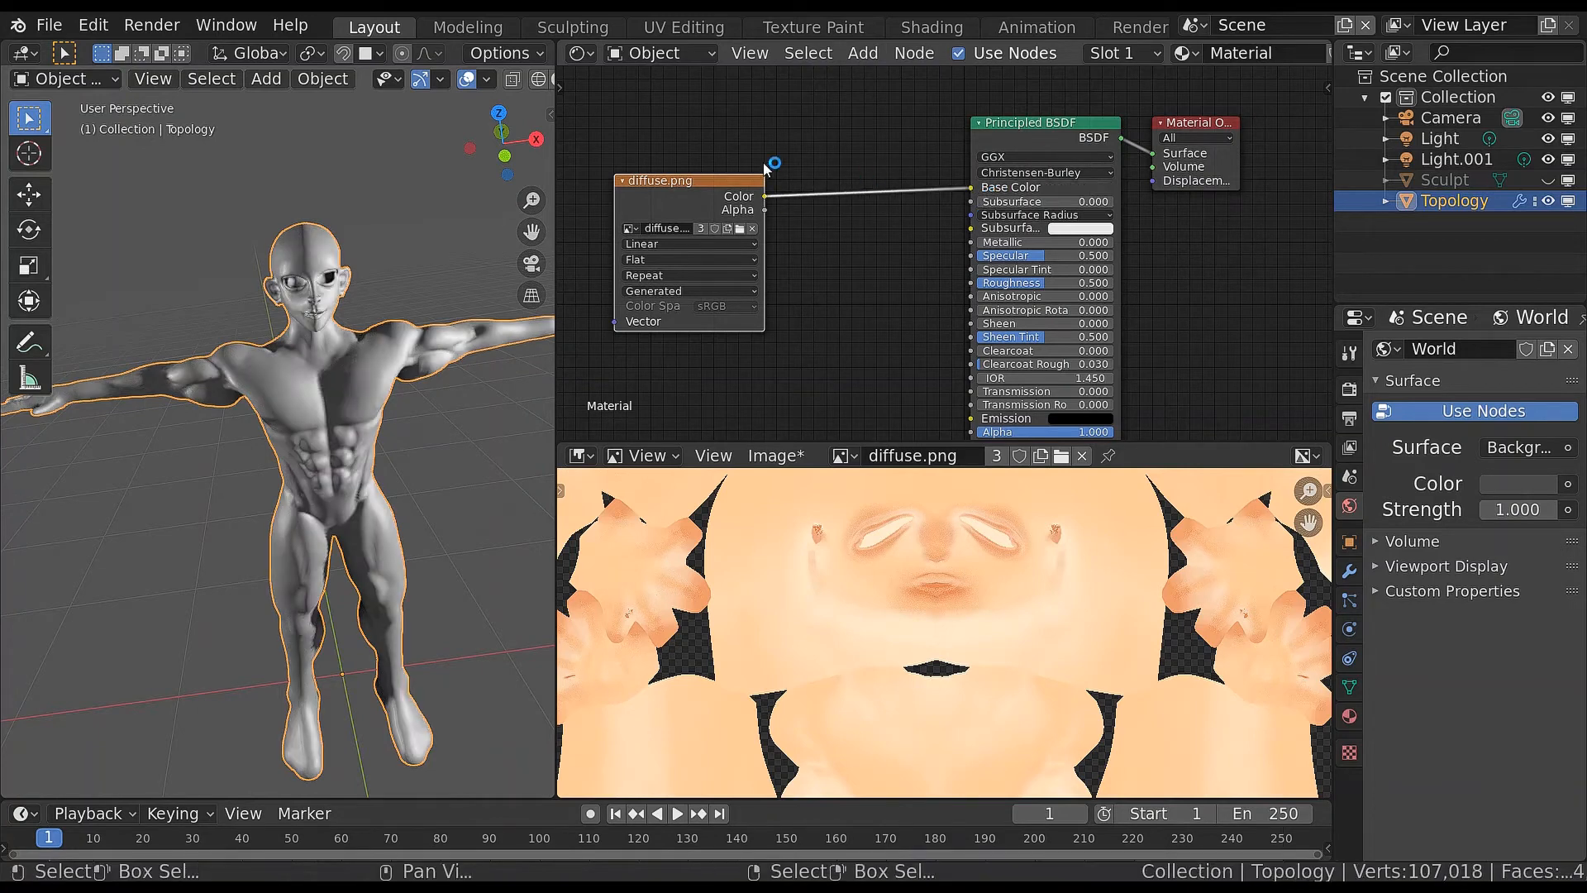
# Deselect the character and move the diffuse.png node farther away from the Principled BSDF node
pyautogui.moveTo(309, 470)
pyautogui.mouseDown(button='middle')
pyautogui.moveTo(340, 413)
pyautogui.moveTo(346, 430)
pyautogui.moveTo(281, 360)
pyautogui.moveTo(304, 344)
pyautogui.moveTo(284, 409)
pyautogui.moveTo(349, 430)
pyautogui.moveTo(278, 335)
pyautogui.moveTo(334, 399)
pyautogui.moveTo(304, 445)
pyautogui.moveTo(255, 421)
pyautogui.moveTo(314, 451)
pyautogui.mouseUp(button='middle')
pyautogui.hotkey('alt', 'a')
pyautogui.moveTo(632, 137); pyautogui.dragTo(781, 169, button='middle')
pyautogui.moveTo(796, 181); pyautogui.dragTo(696, 185)
pyautogui.hotkey('shift', 'a')
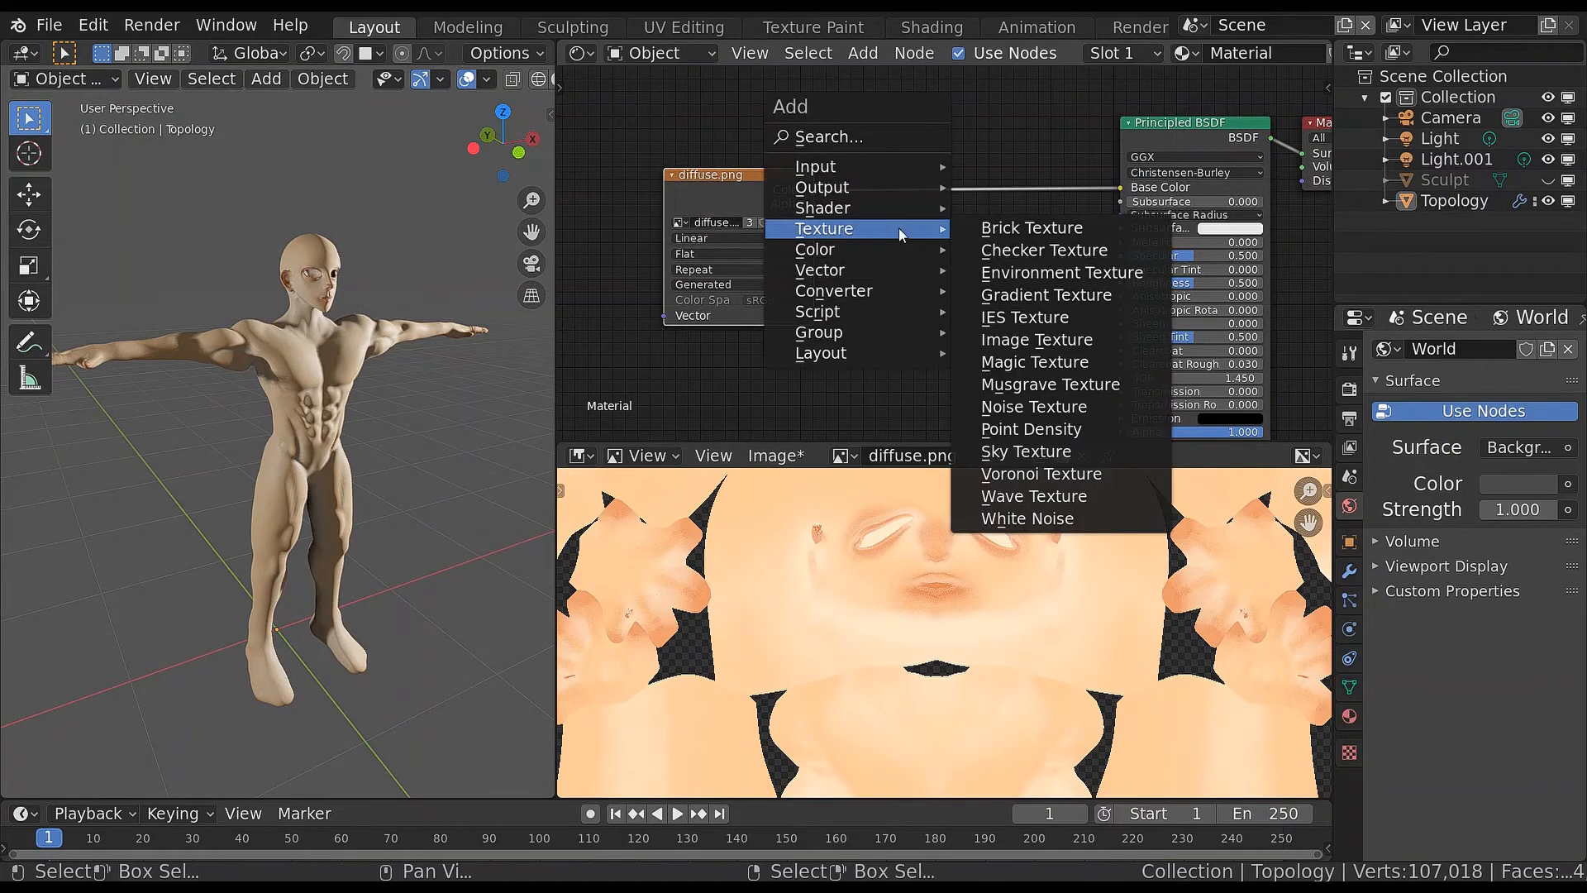
pyautogui.moveTo(880, 251)
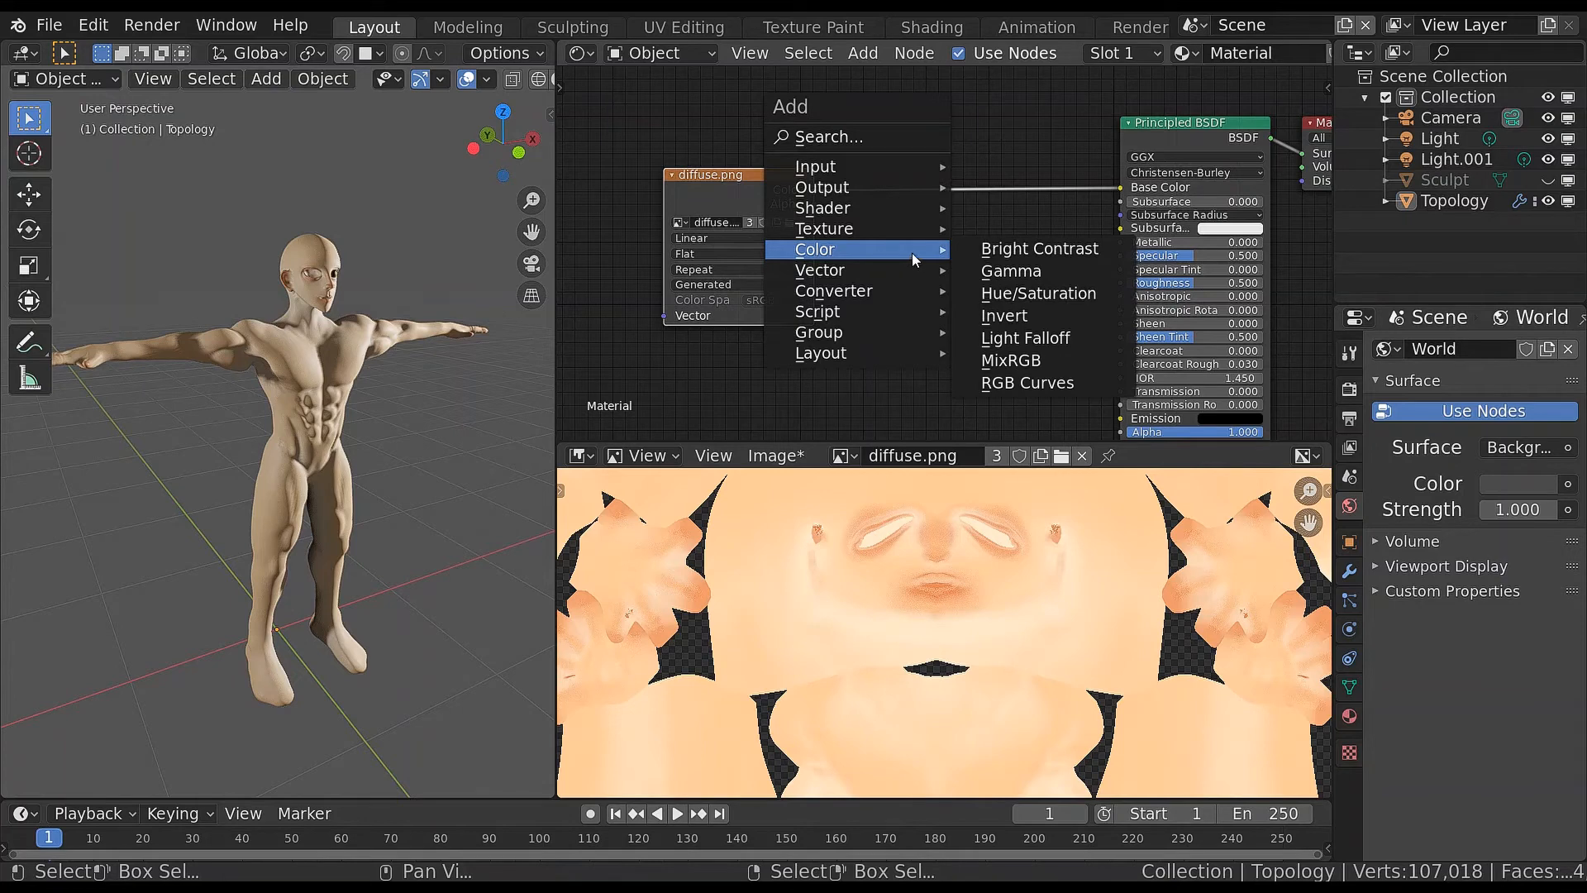
pyautogui.click(1025, 360)
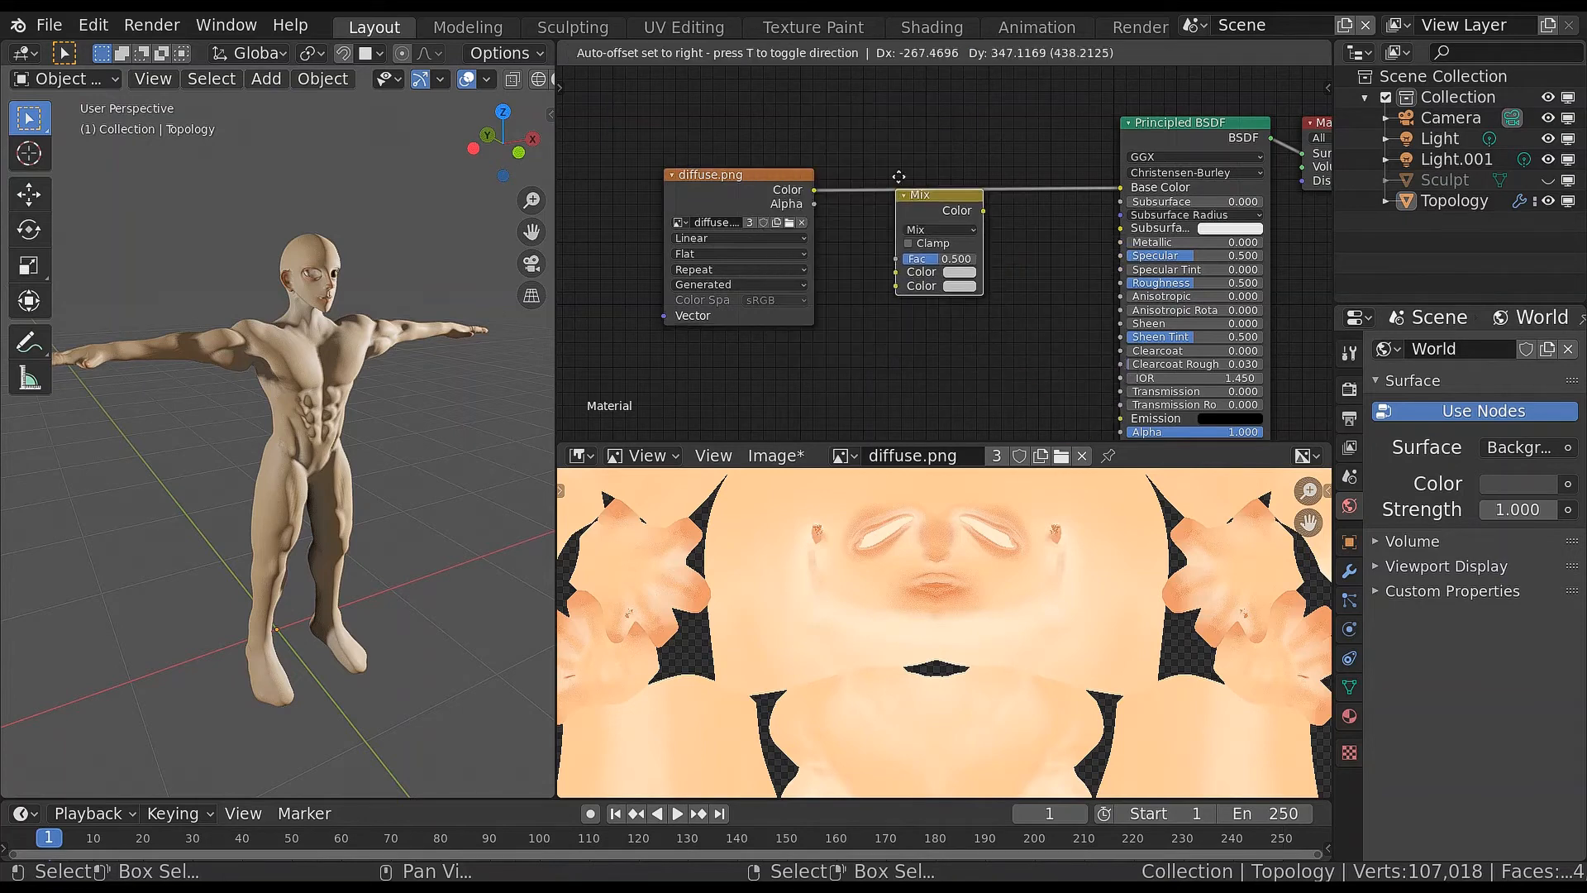
pyautogui.click(829, 264)
pyautogui.press('x')
# Insert an RGB Curves node between the diffuse.png texture and the Principled BSDF's Base Color
pyautogui.hotkey('shift', 'a')
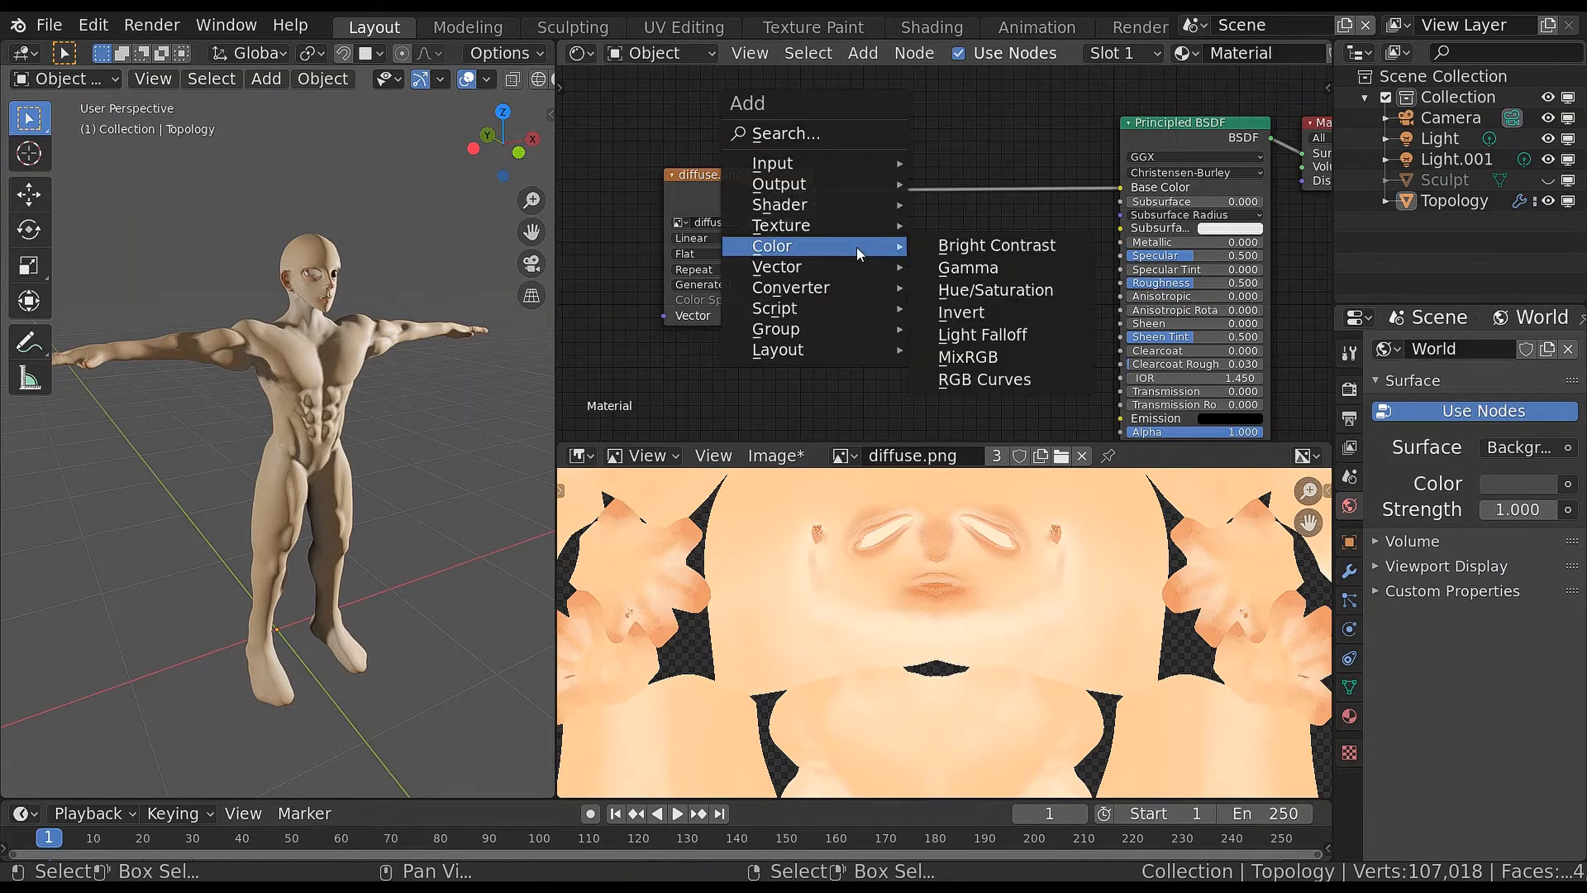
pyautogui.click(1015, 380)
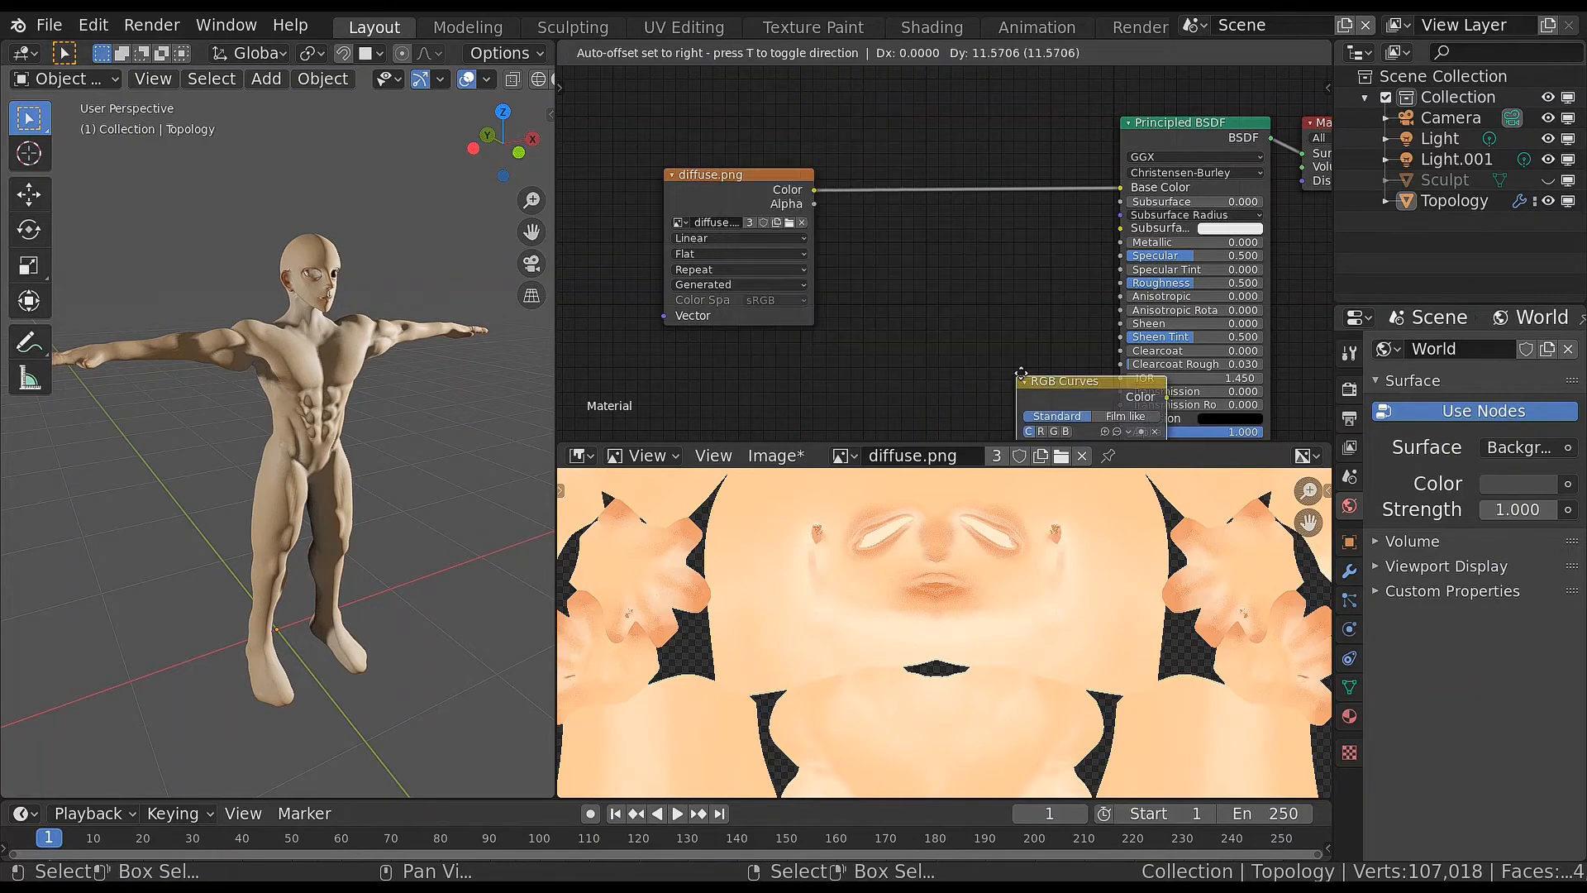
pyautogui.click(890, 116)
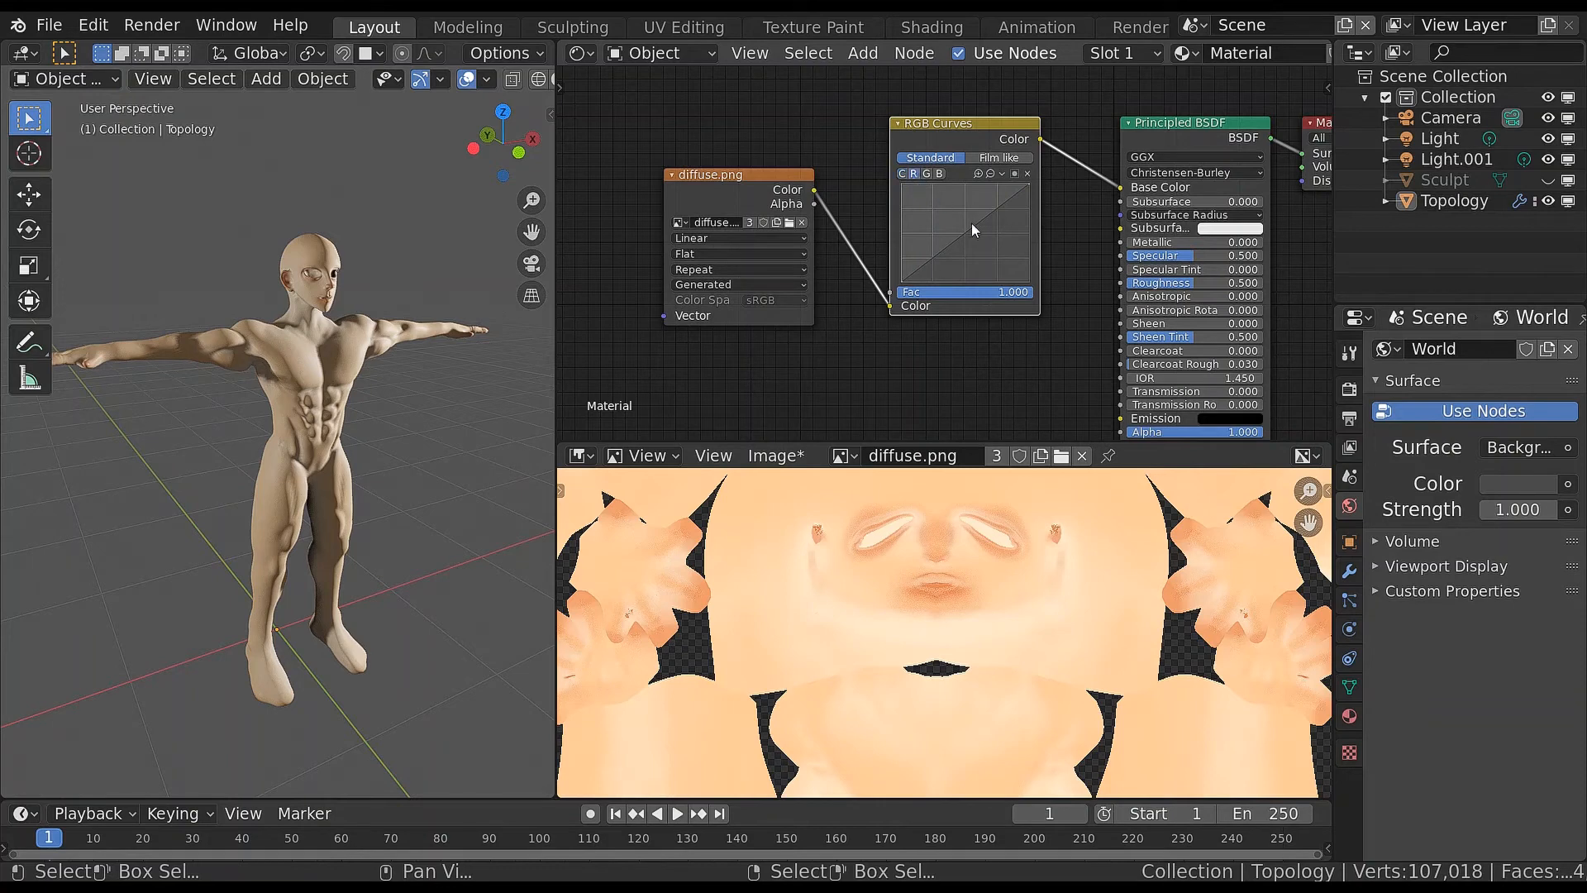
# Raise the RGB Curves red channel at about X 0.355, Y 0.635 and lower green at X 0.5543, Y 0.3950
pyautogui.moveTo(972, 230); pyautogui.dragTo(944, 219)
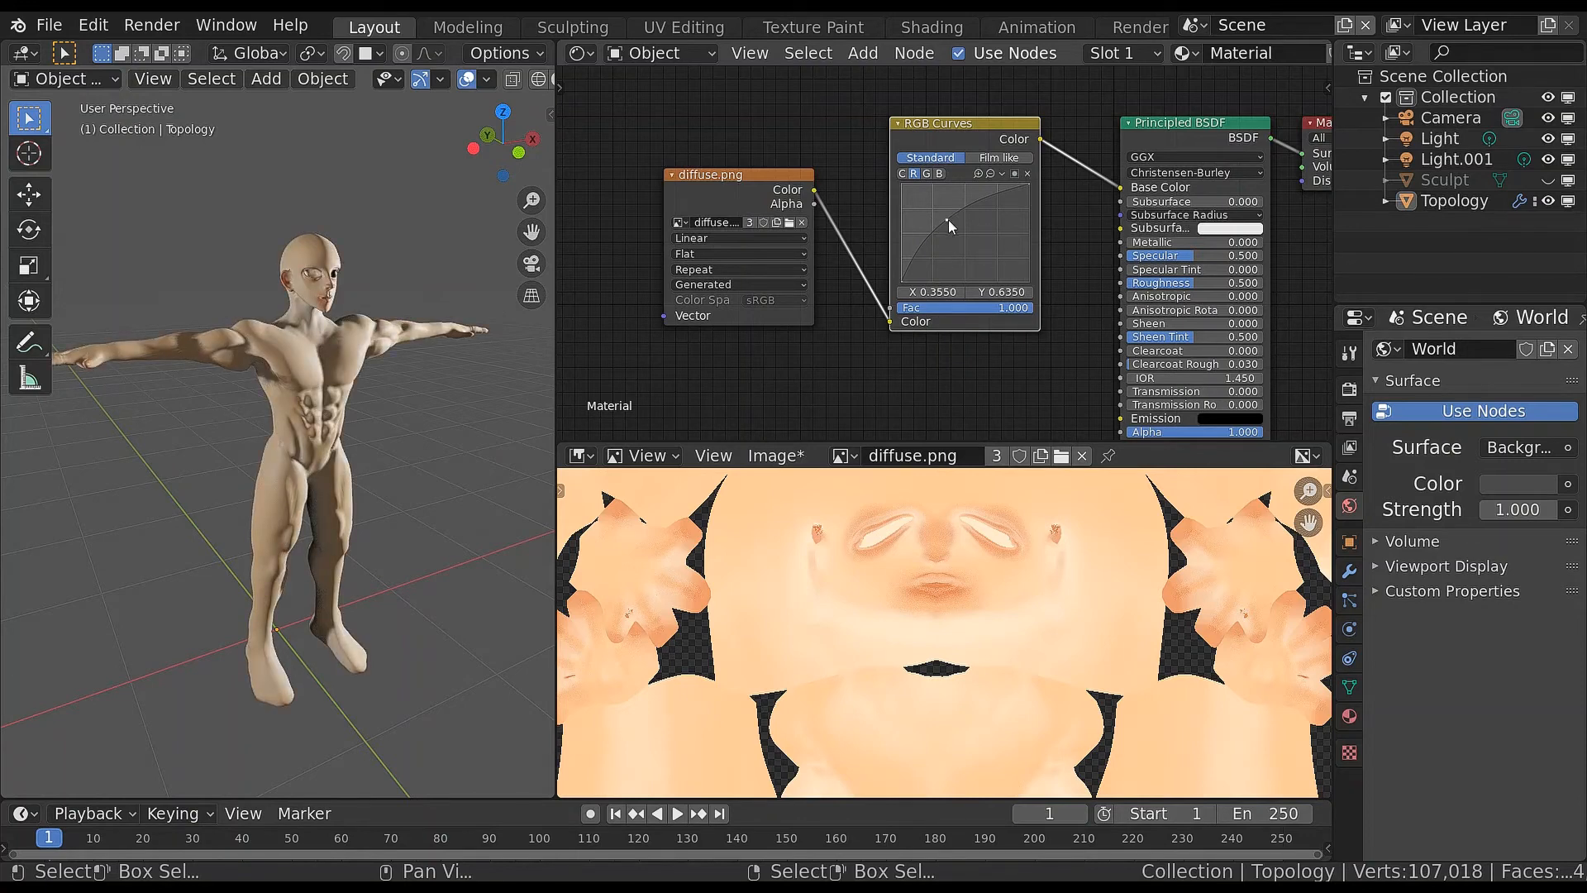
pyautogui.moveTo(948, 220)
pyautogui.mouseDown()
pyautogui.moveTo(985, 260)
pyautogui.moveTo(896, 197)
pyautogui.moveTo(948, 221)
pyautogui.mouseUp()
pyautogui.click(929, 172)
pyautogui.moveTo(964, 233)
pyautogui.mouseDown()
pyautogui.moveTo(984, 251)
pyautogui.moveTo(972, 243)
pyautogui.mouseUp()
pyautogui.click(939, 173)
pyautogui.click(929, 173)
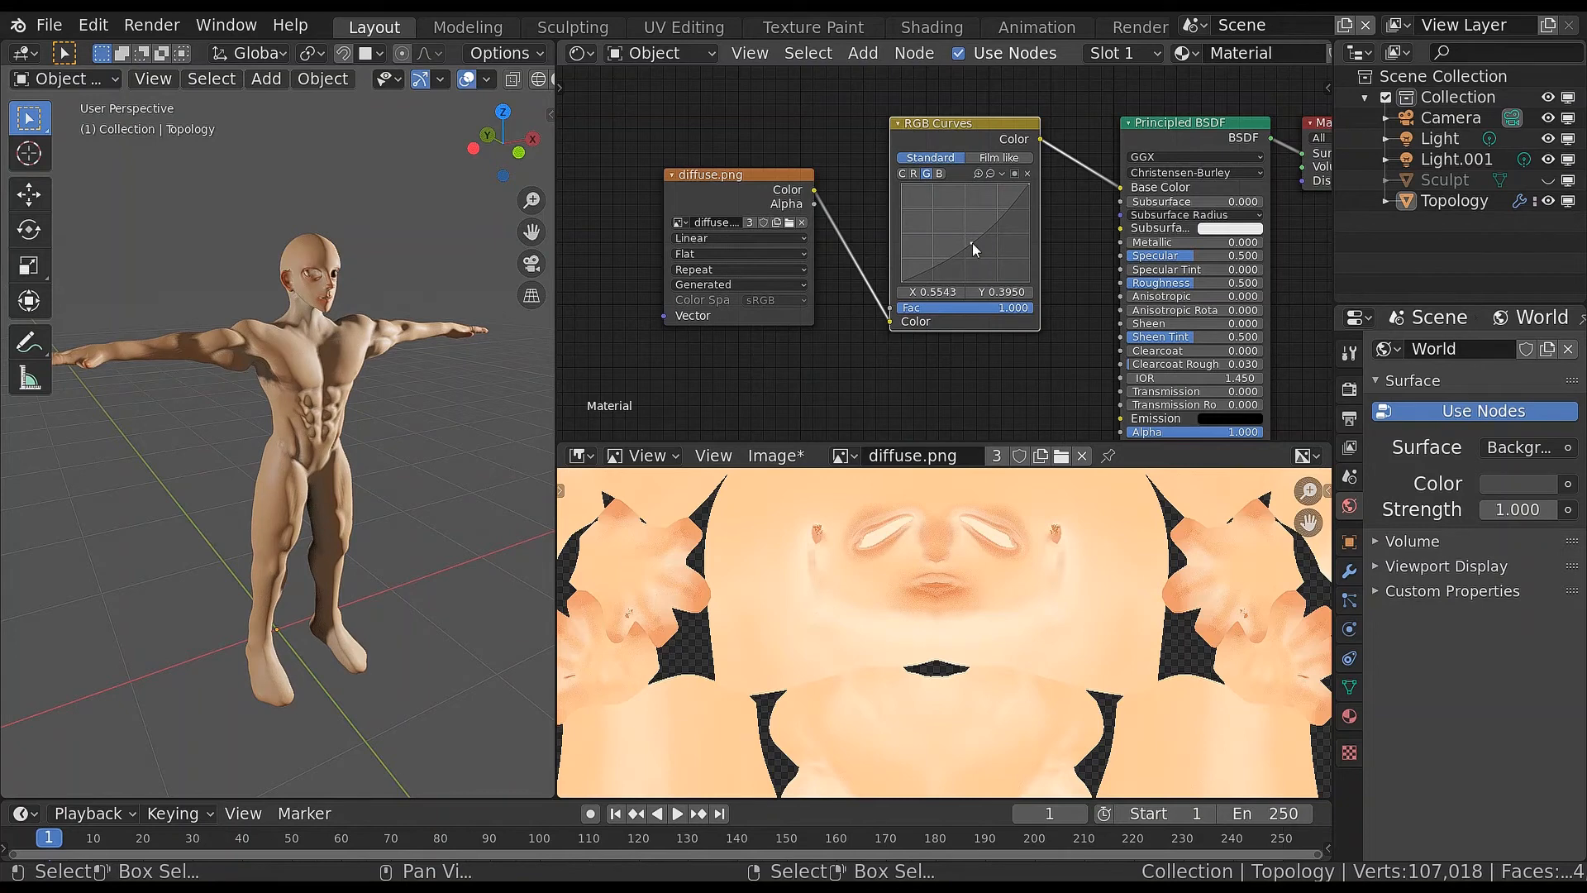
# Wrap the RGB Curves node in a node group and return to the main material node tree
pyautogui.moveTo(306, 373)
pyautogui.mouseDown(button='middle')
pyautogui.moveTo(204, 395)
pyautogui.moveTo(269, 431)
pyautogui.moveTo(326, 386)
pyautogui.mouseUp(button='middle')
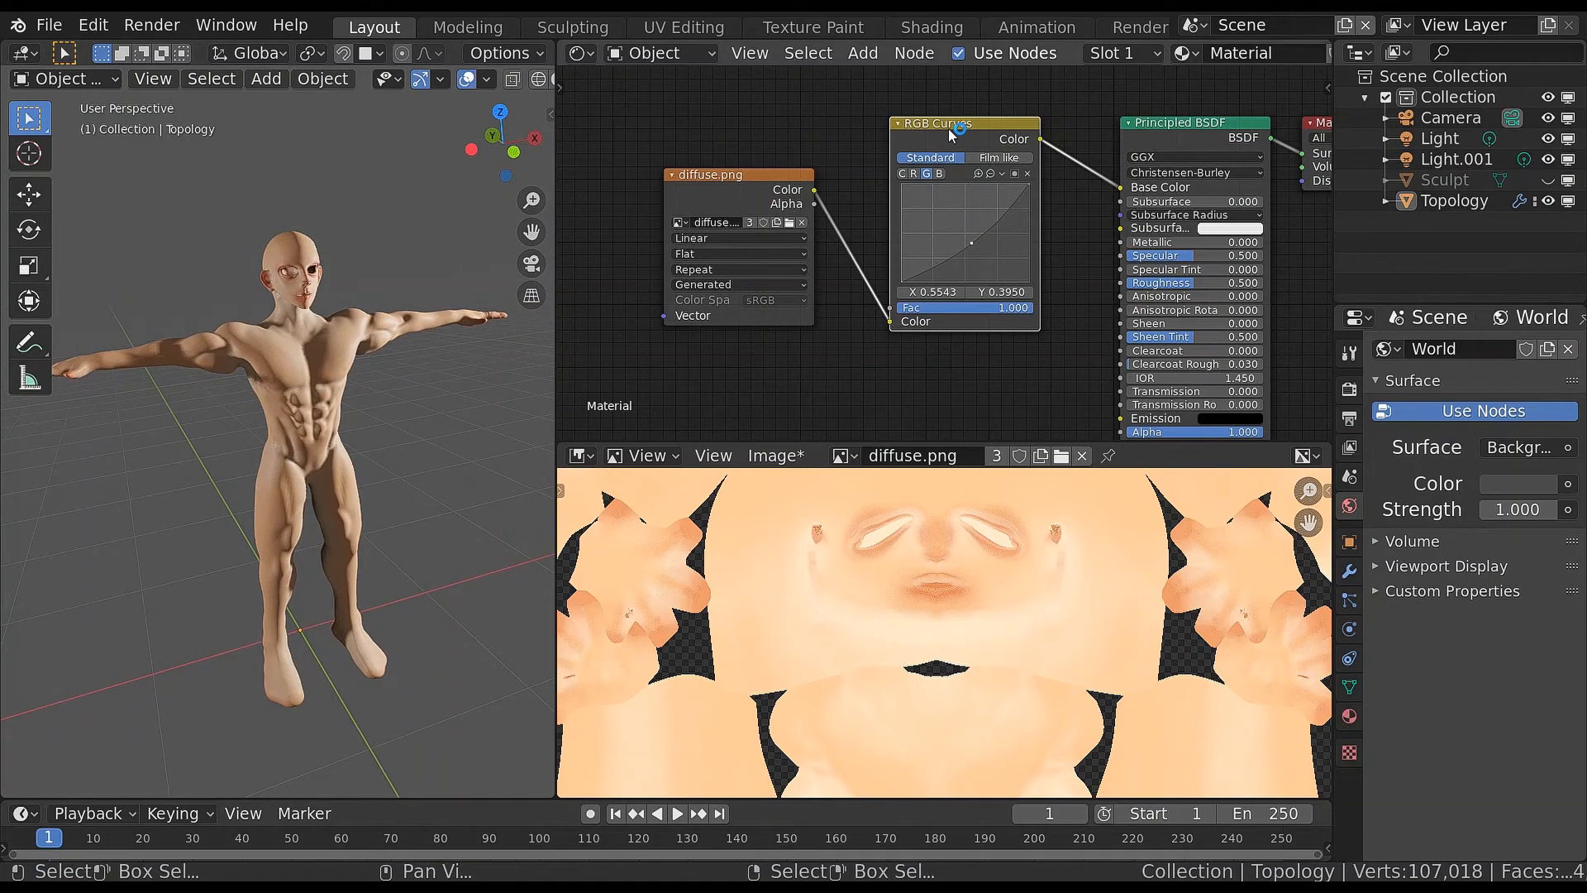
pyautogui.hotkey('ctrl', 'g')
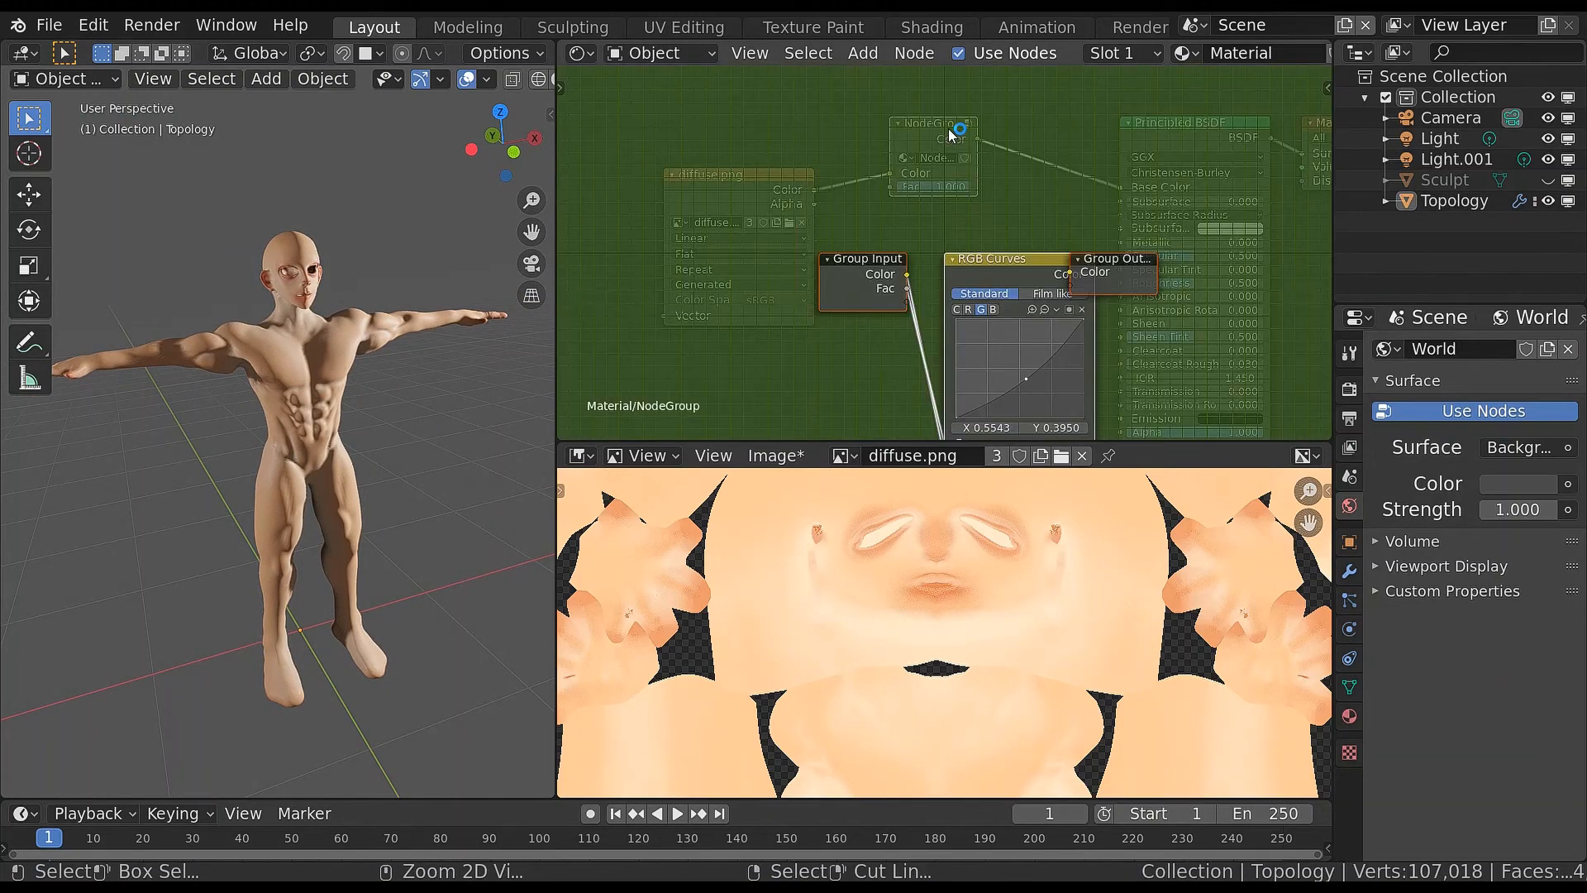
pyautogui.hscroll(4, 1127, 51)
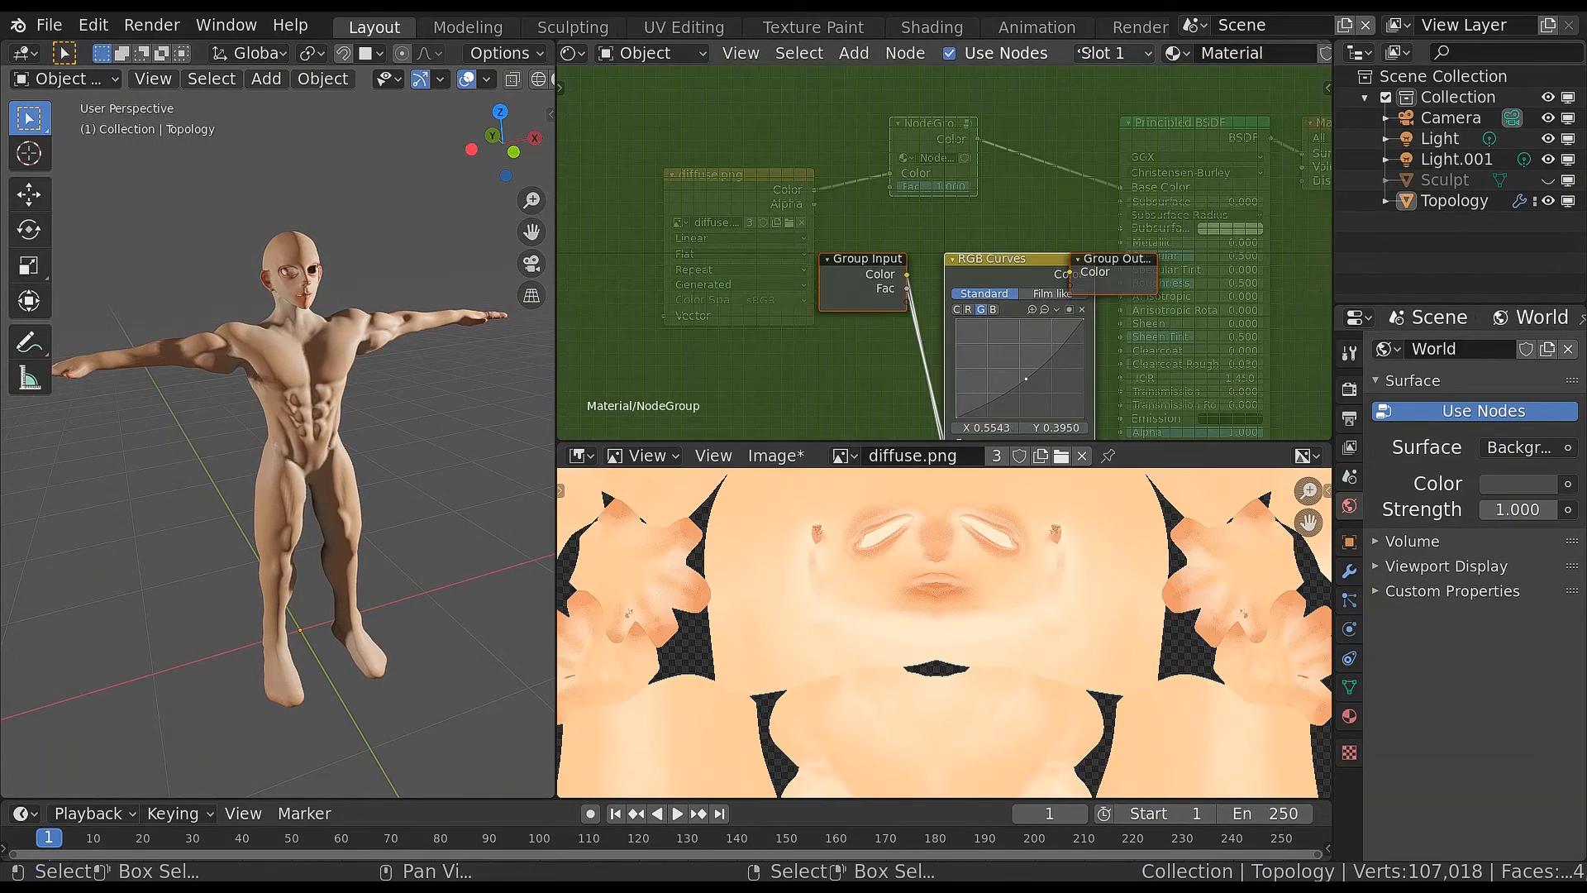
pyautogui.hscroll(1, 1239, 58)
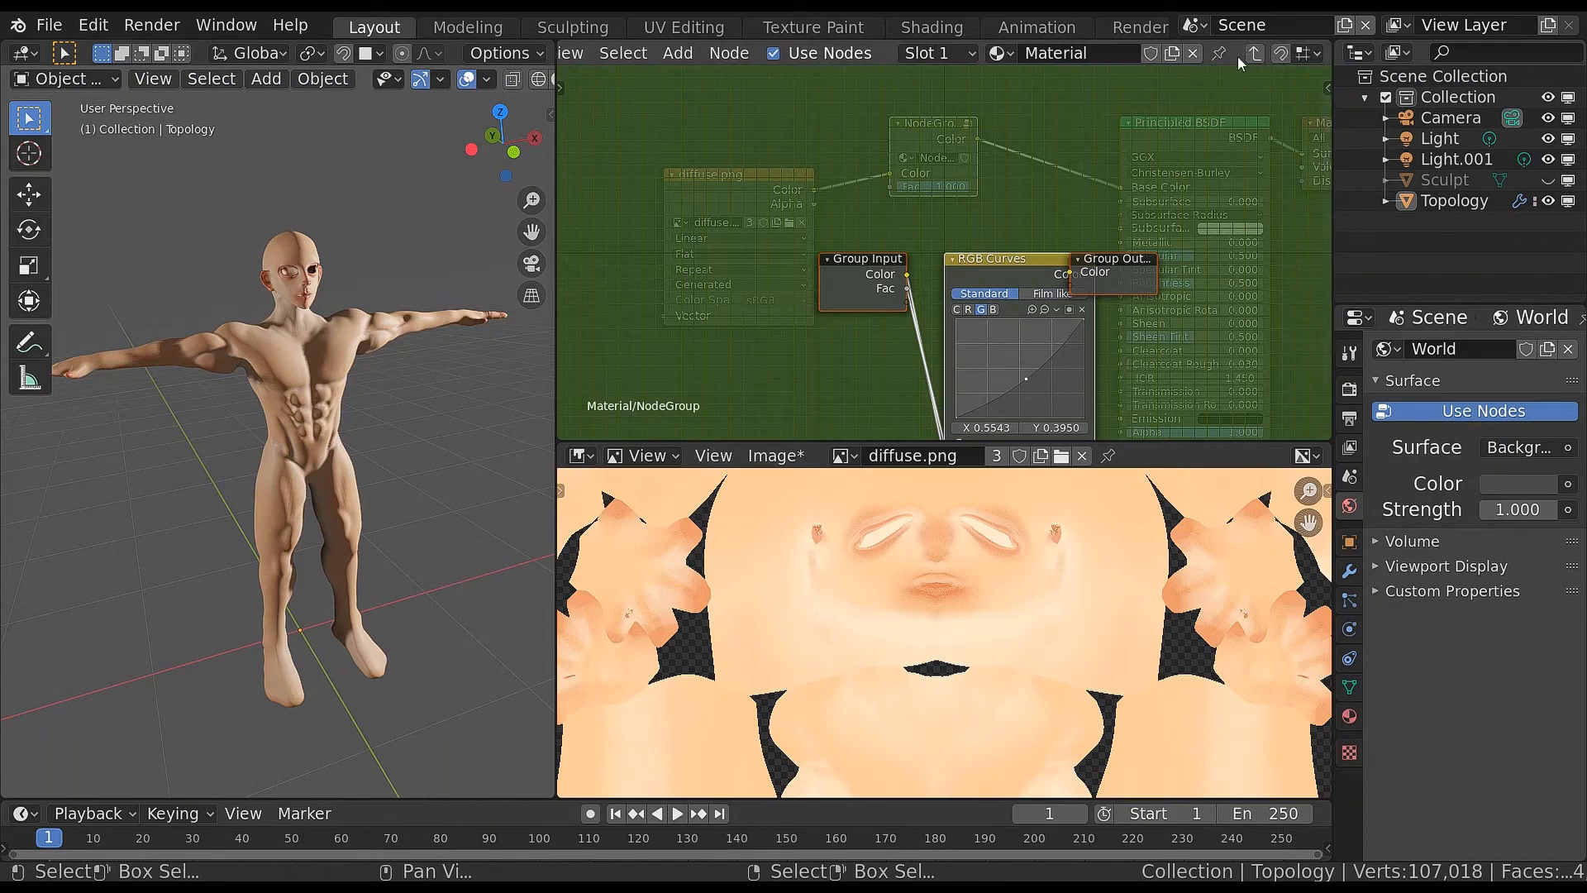
pyautogui.click(1253, 55)
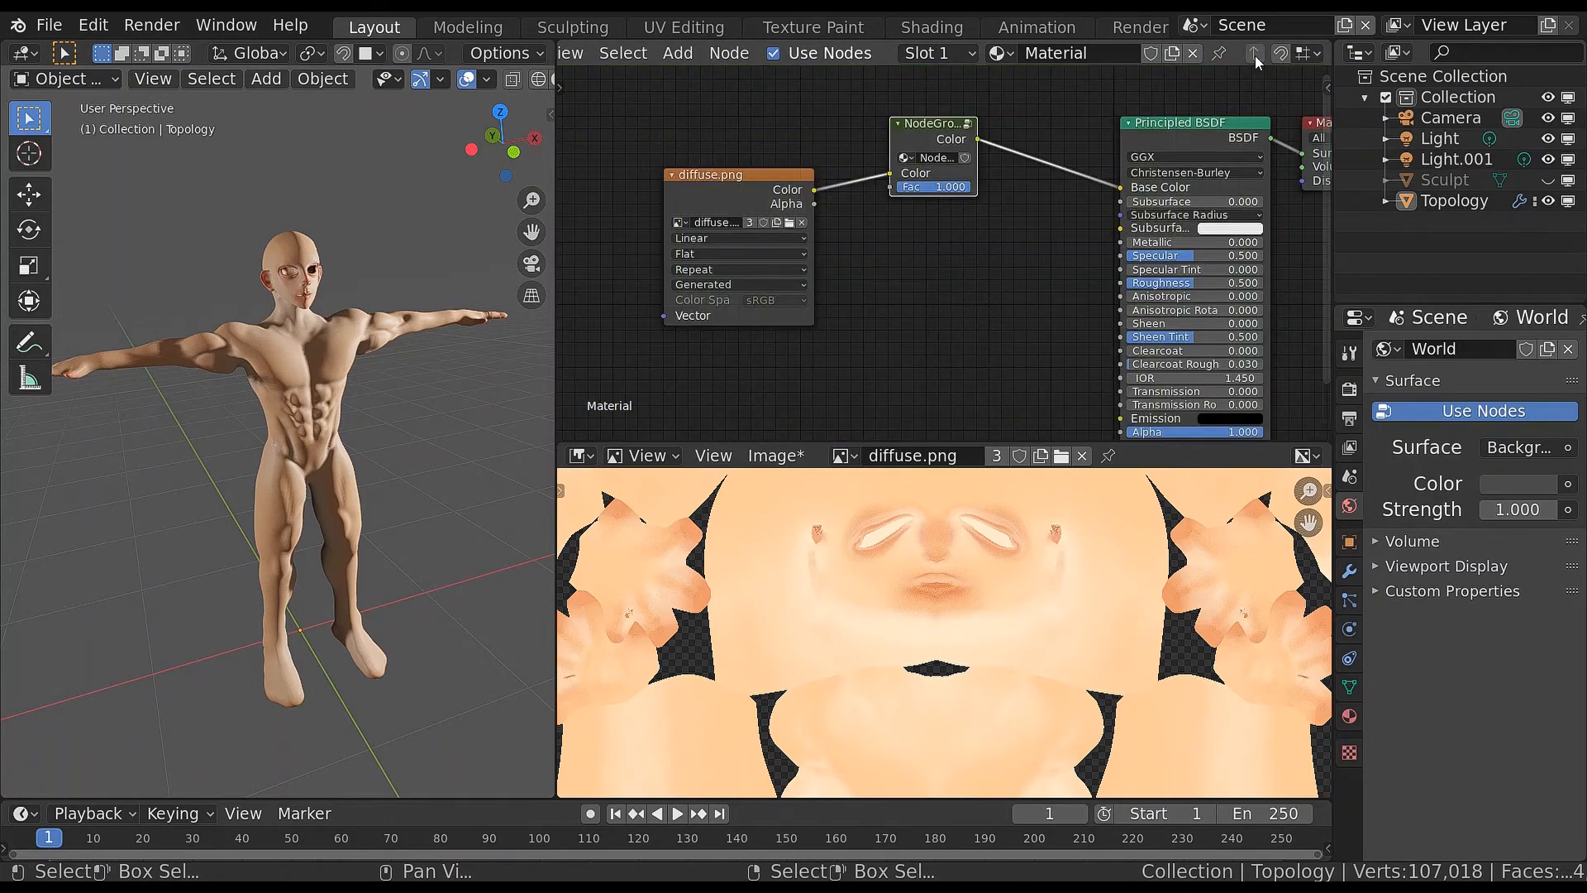
# Switch to the DiffuseBake scene, give Material a fake user, and assign the DiffuseBake material to Topology
pyautogui.click(1193, 26)
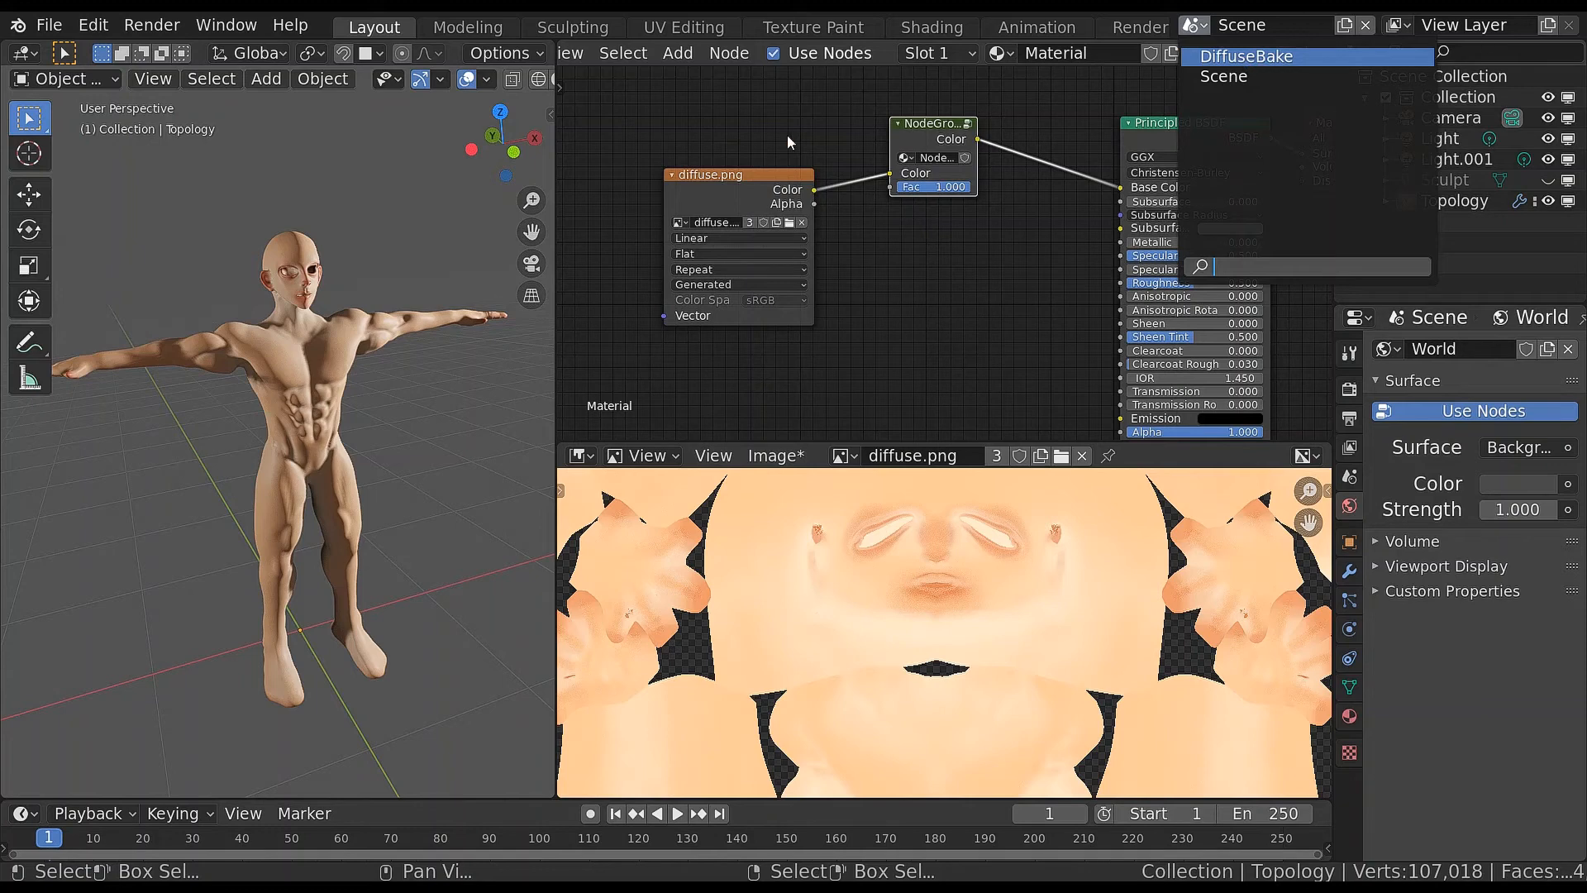
pyautogui.press('Return')
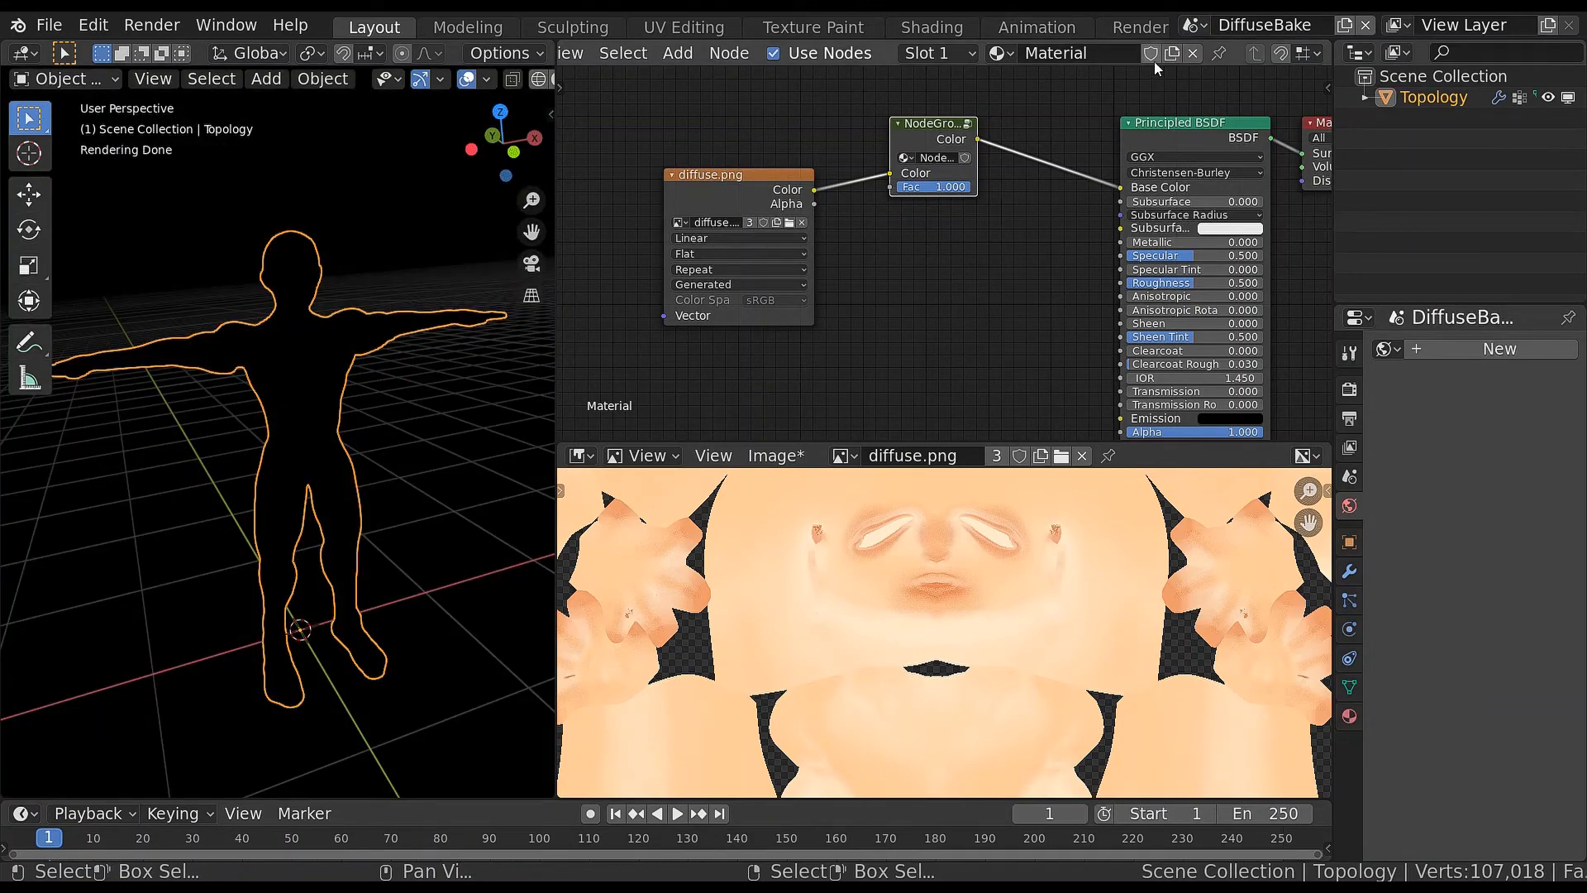
pyautogui.click(1151, 54)
pyautogui.click(1000, 53)
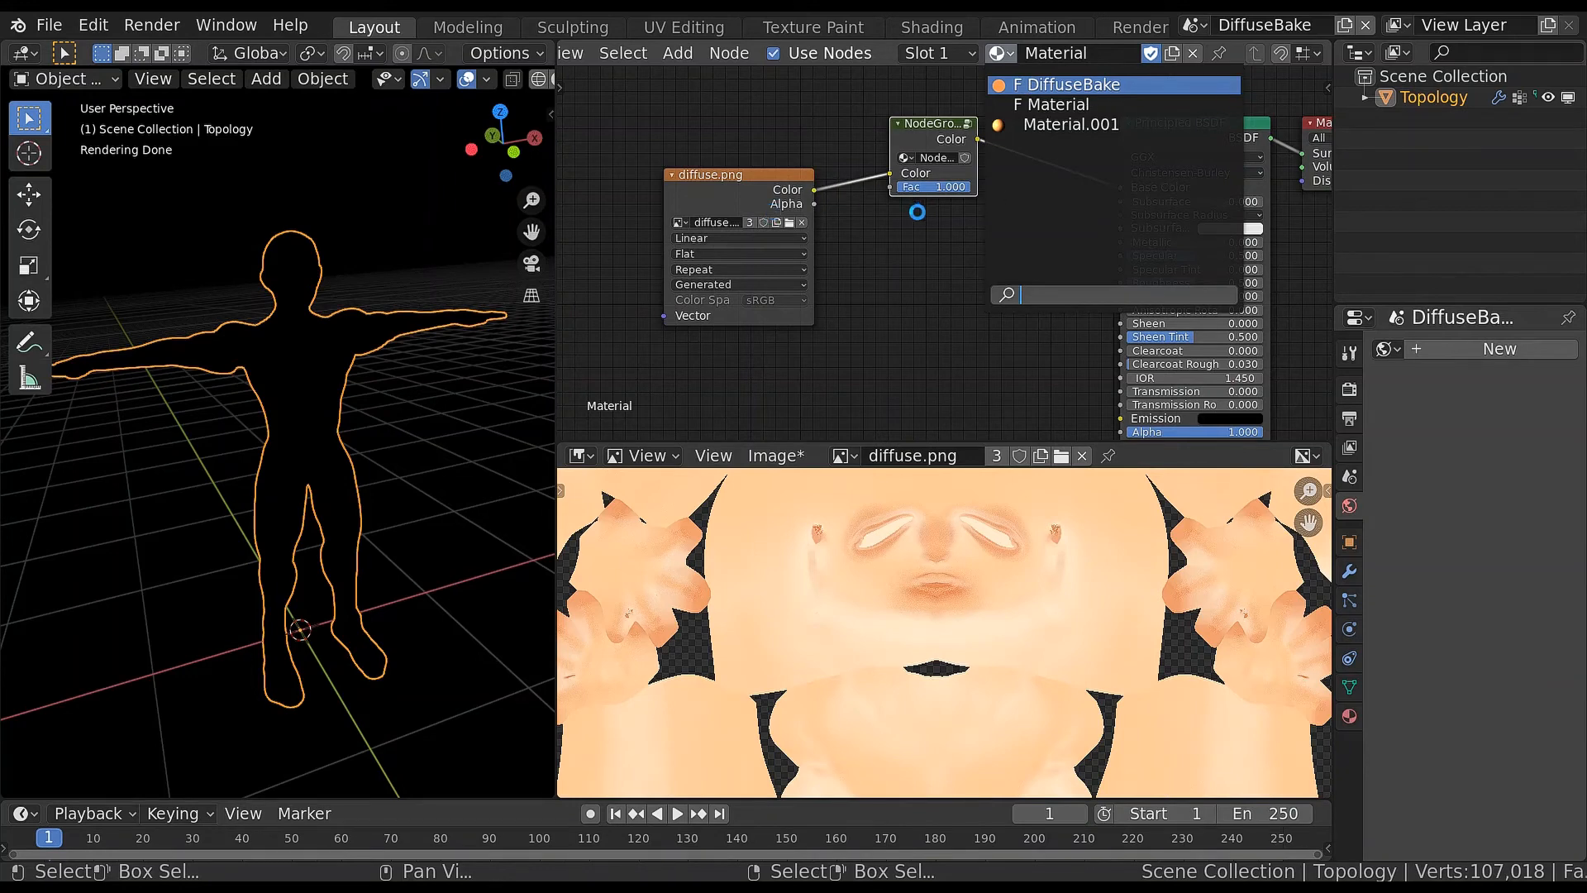
pyautogui.keyDown('alt'); pyautogui.moveTo(998, 259); pyautogui.dragTo(834, 293); pyautogui.keyUp('alt')
# Add the existing NodeGroup between the final Mix node and the Material Output in the DiffuseBake material
pyautogui.hotkey('shift', 'a')
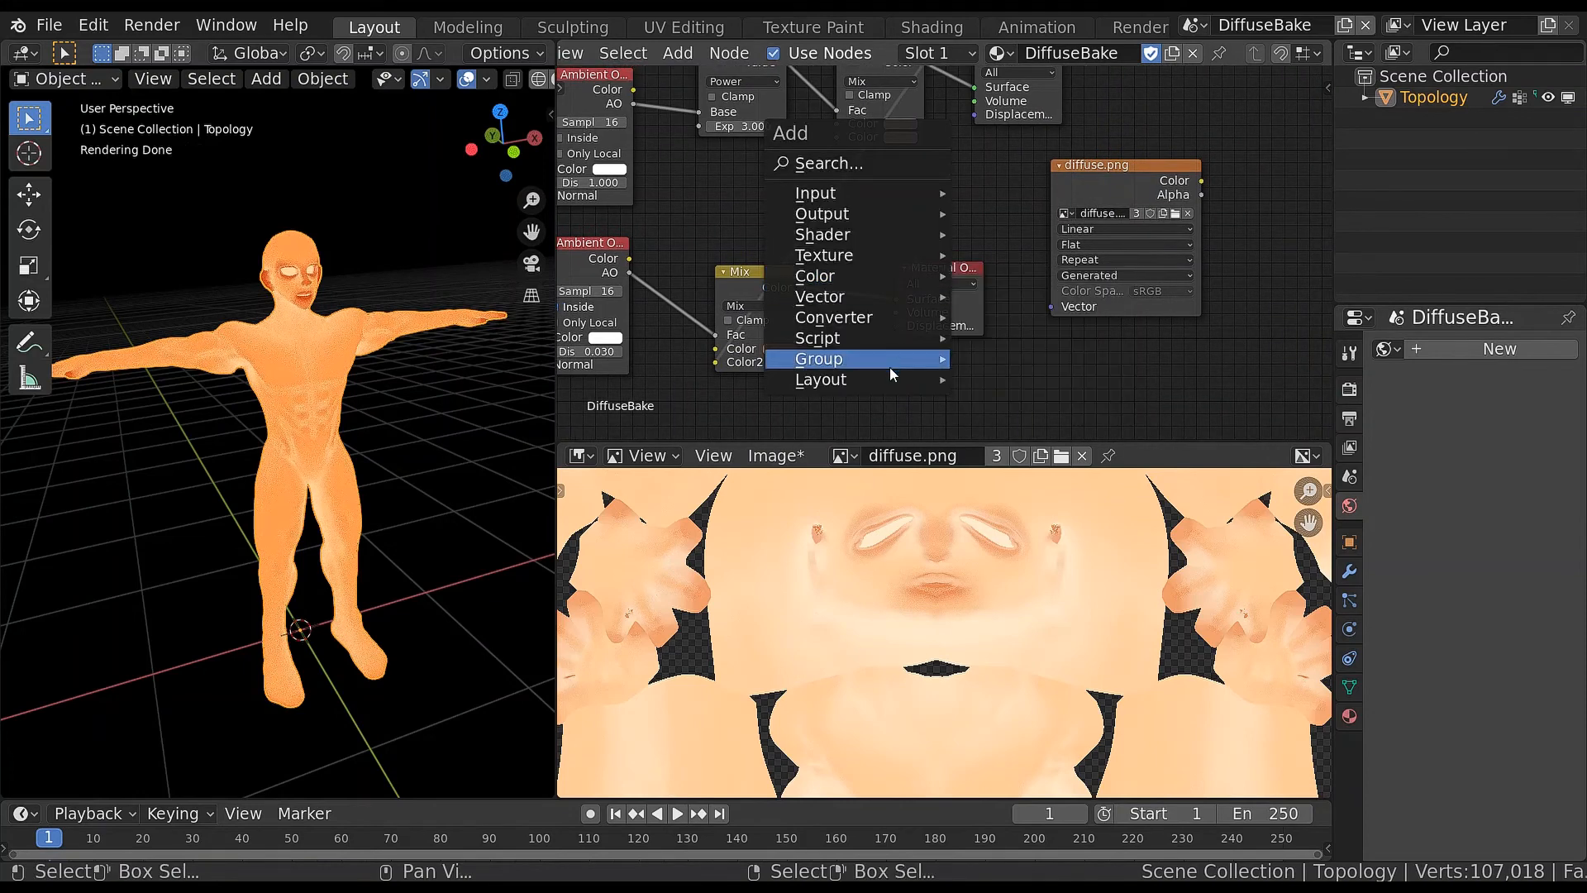
pyautogui.moveTo(883, 365)
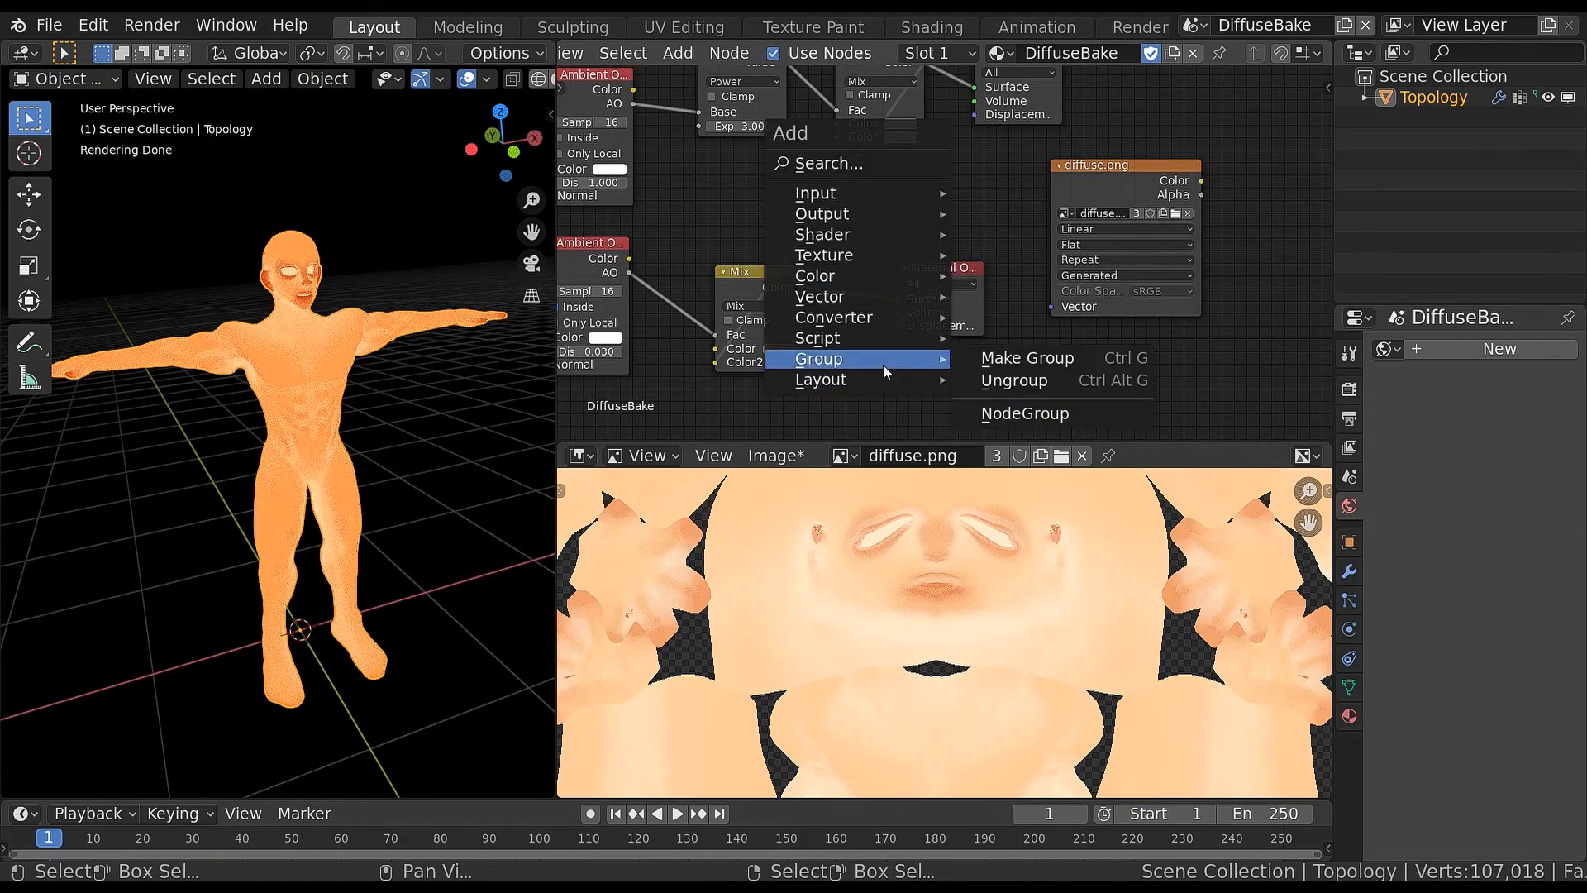
pyautogui.click(1068, 413)
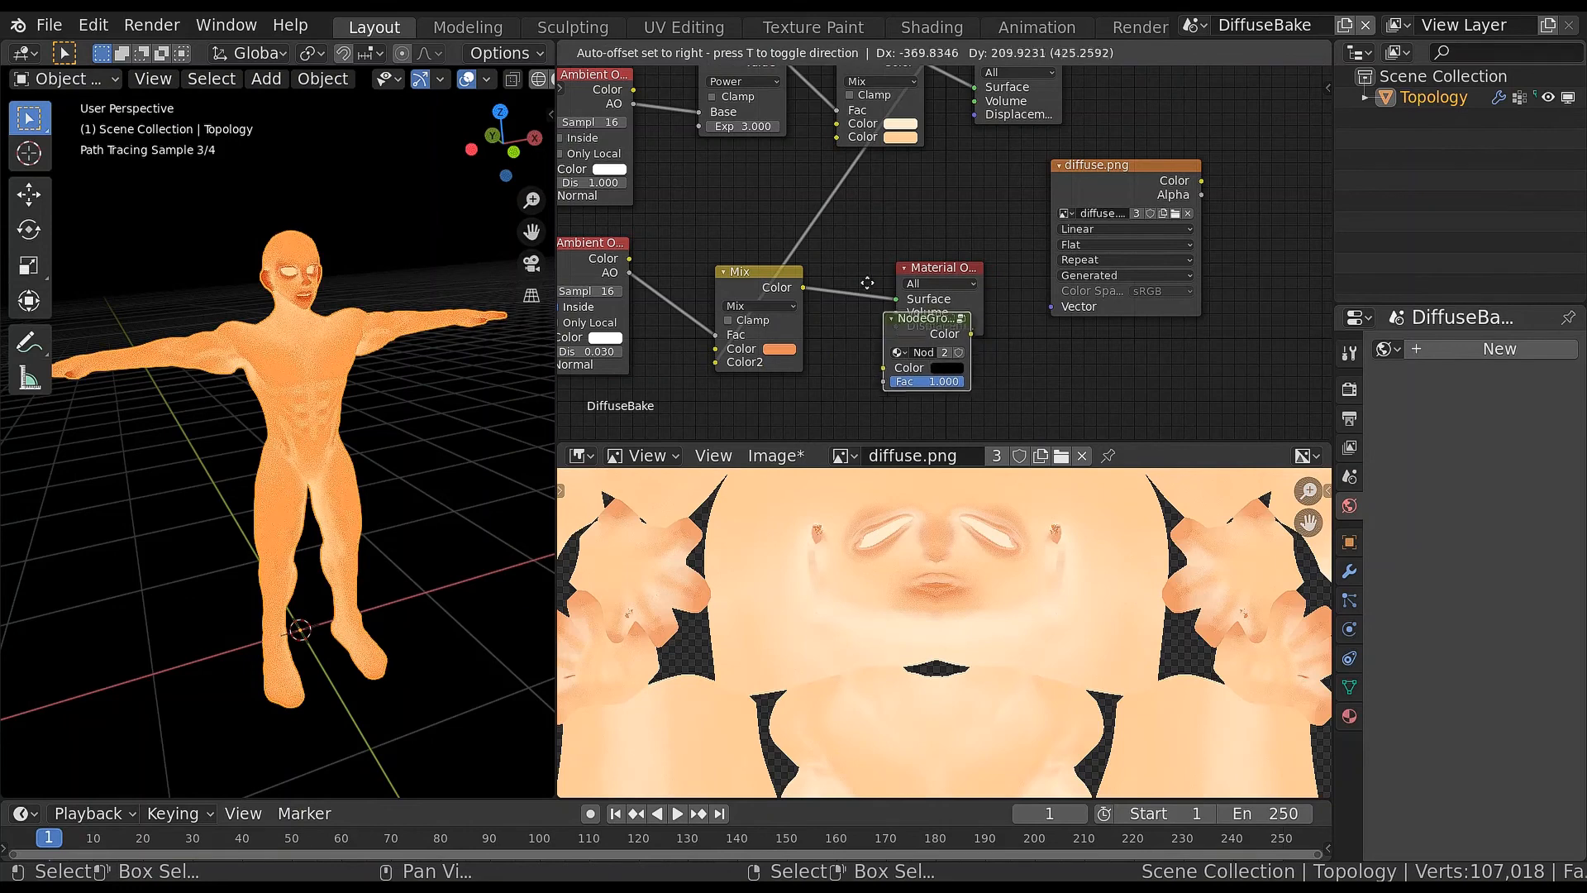
pyautogui.click(825, 259)
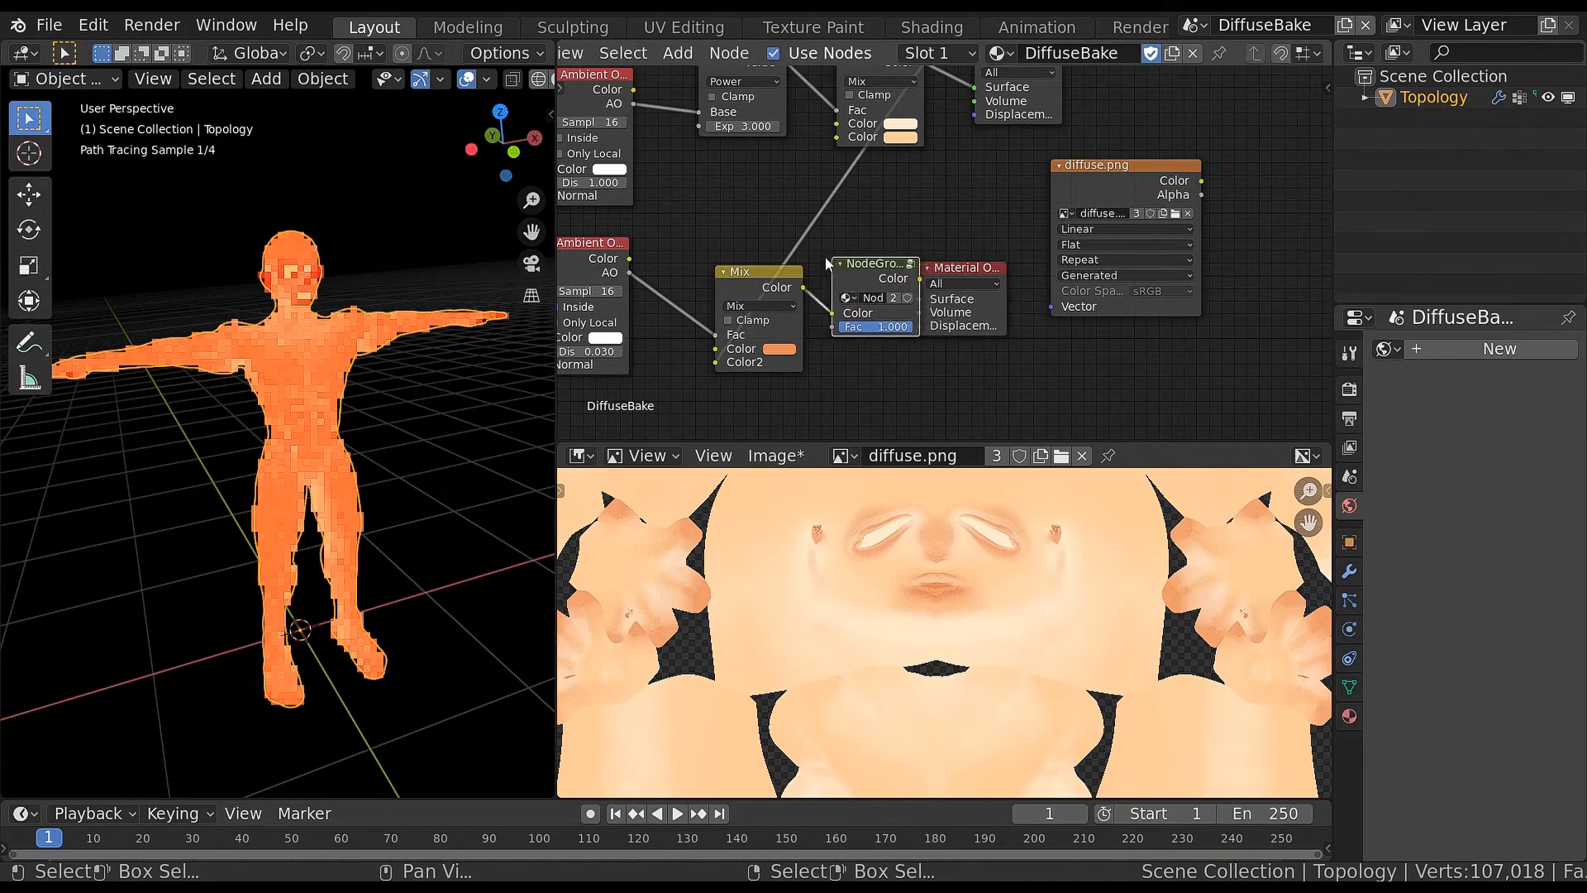
# Set the render subdivisions of Topology's Subdivision Surface modifier to 1
pyautogui.click(1349, 389)
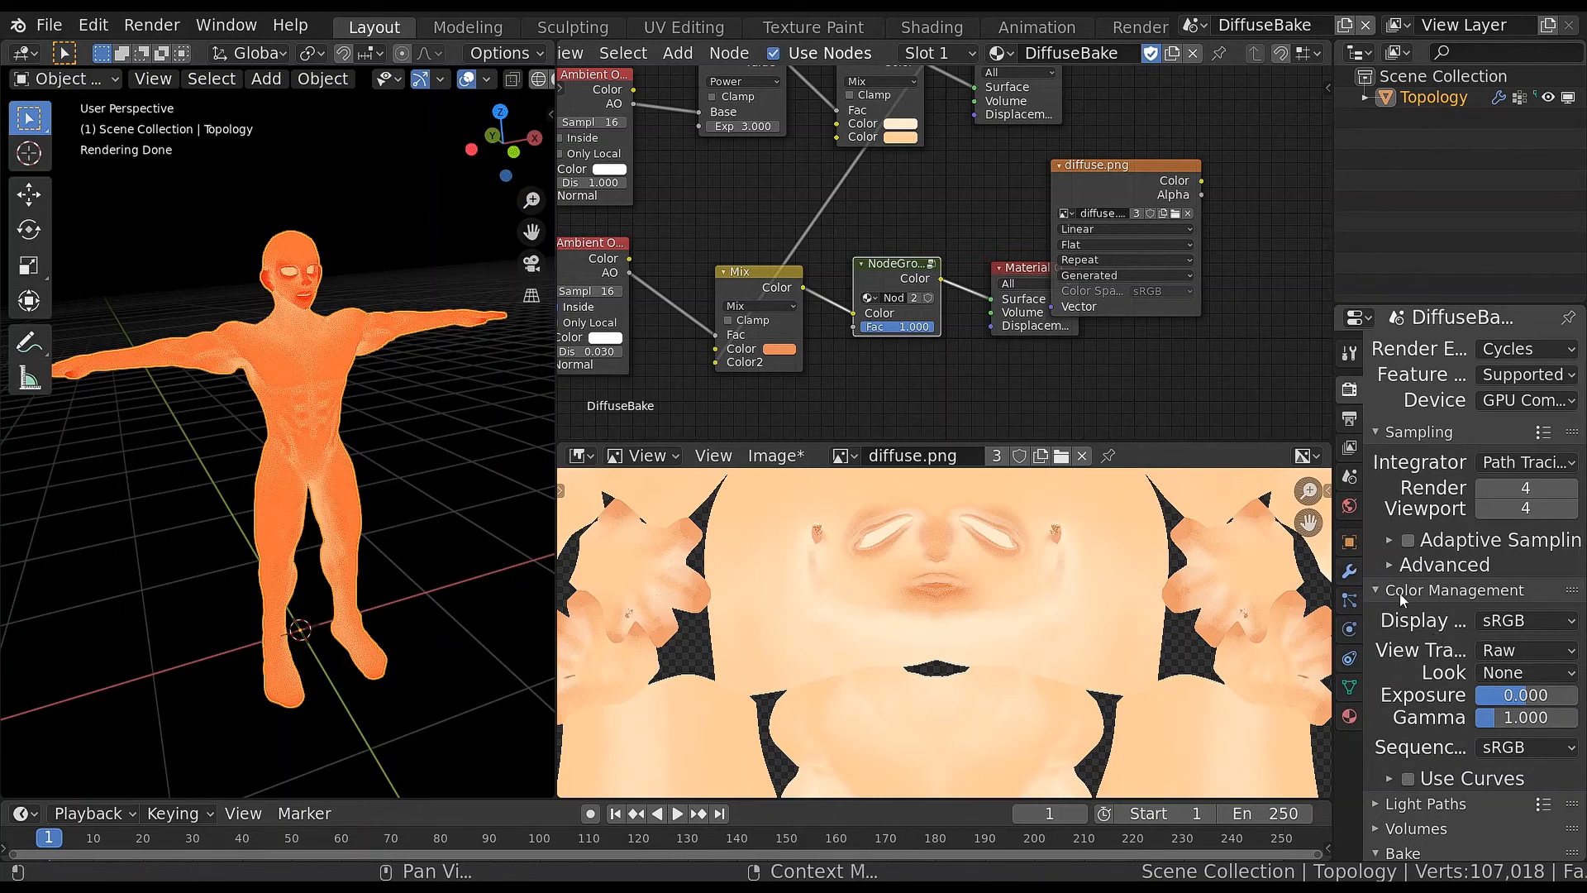
pyautogui.click(1350, 571)
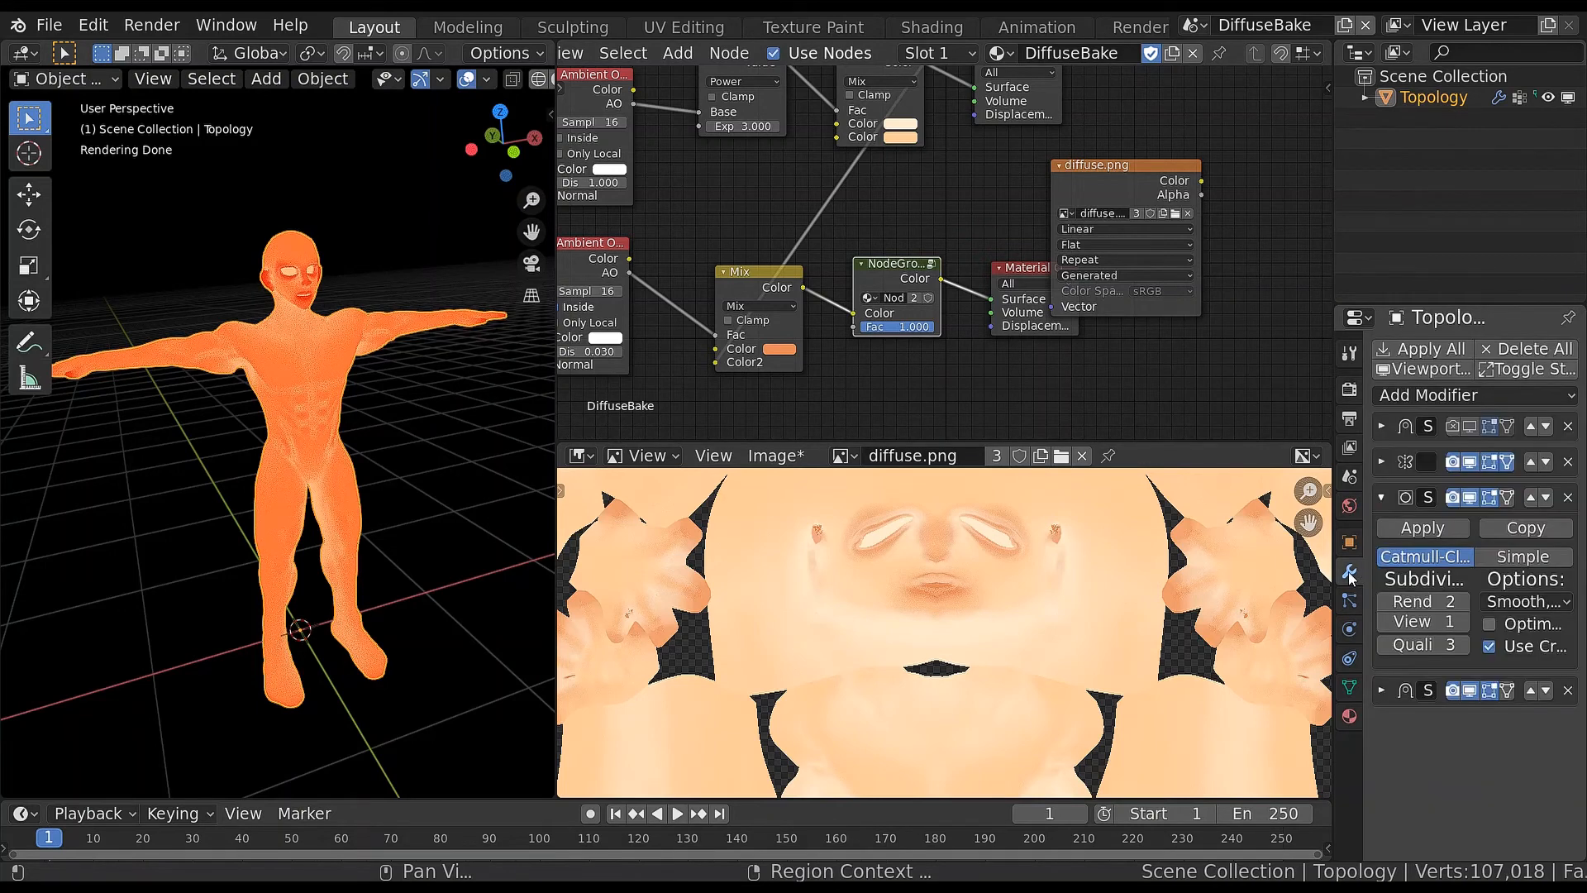
pyautogui.click(1385, 603)
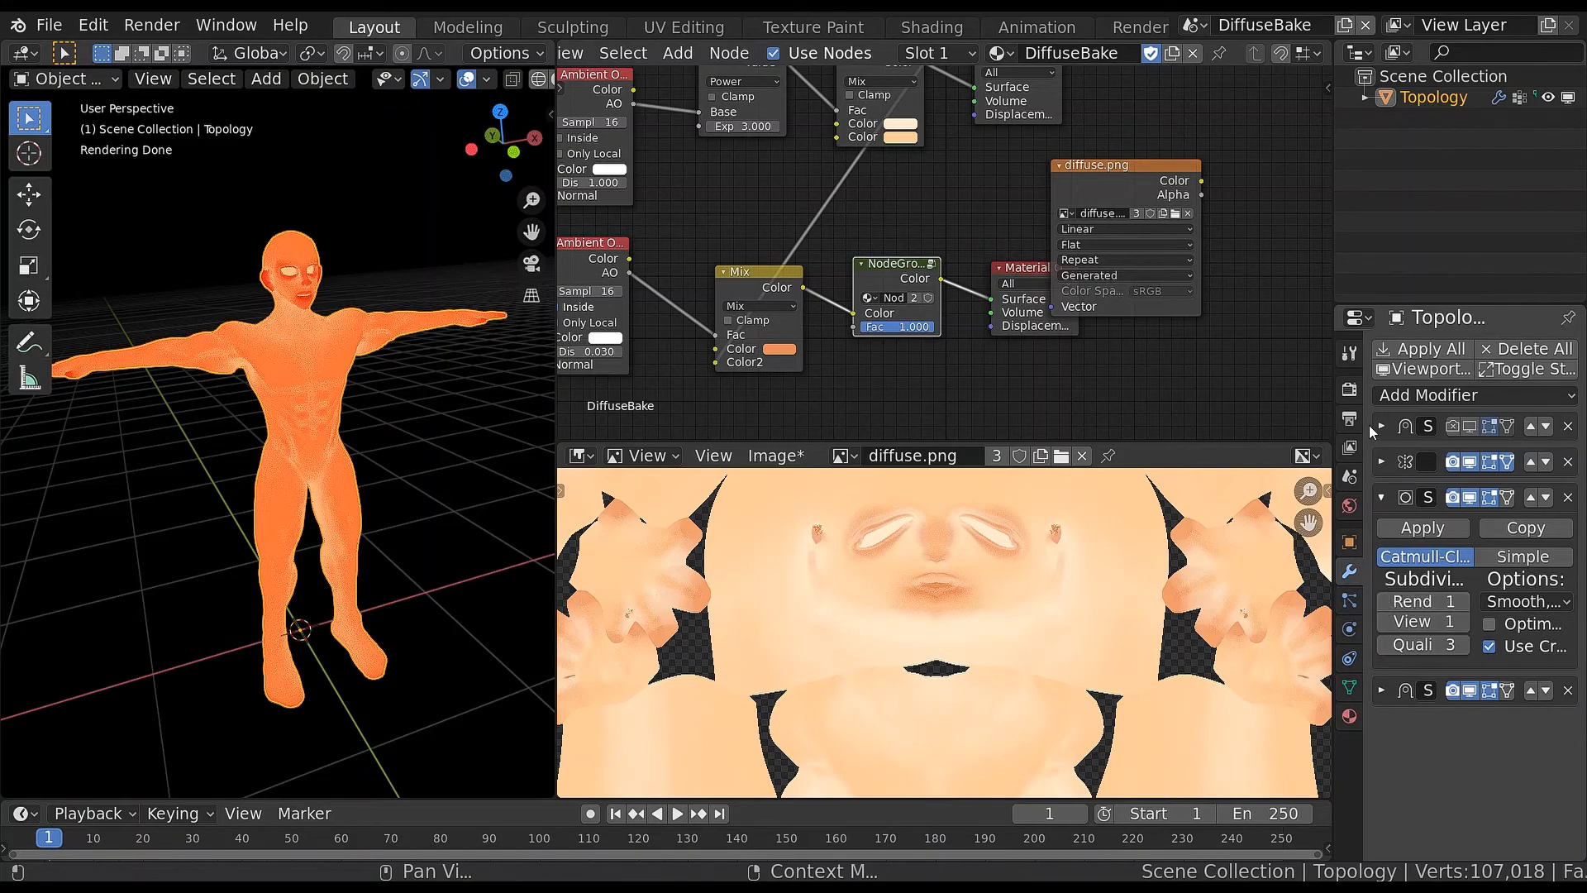
# Bake the color-corrected DiffuseBake material to diffuse.png with the Combined bake type
pyautogui.click(1349, 387)
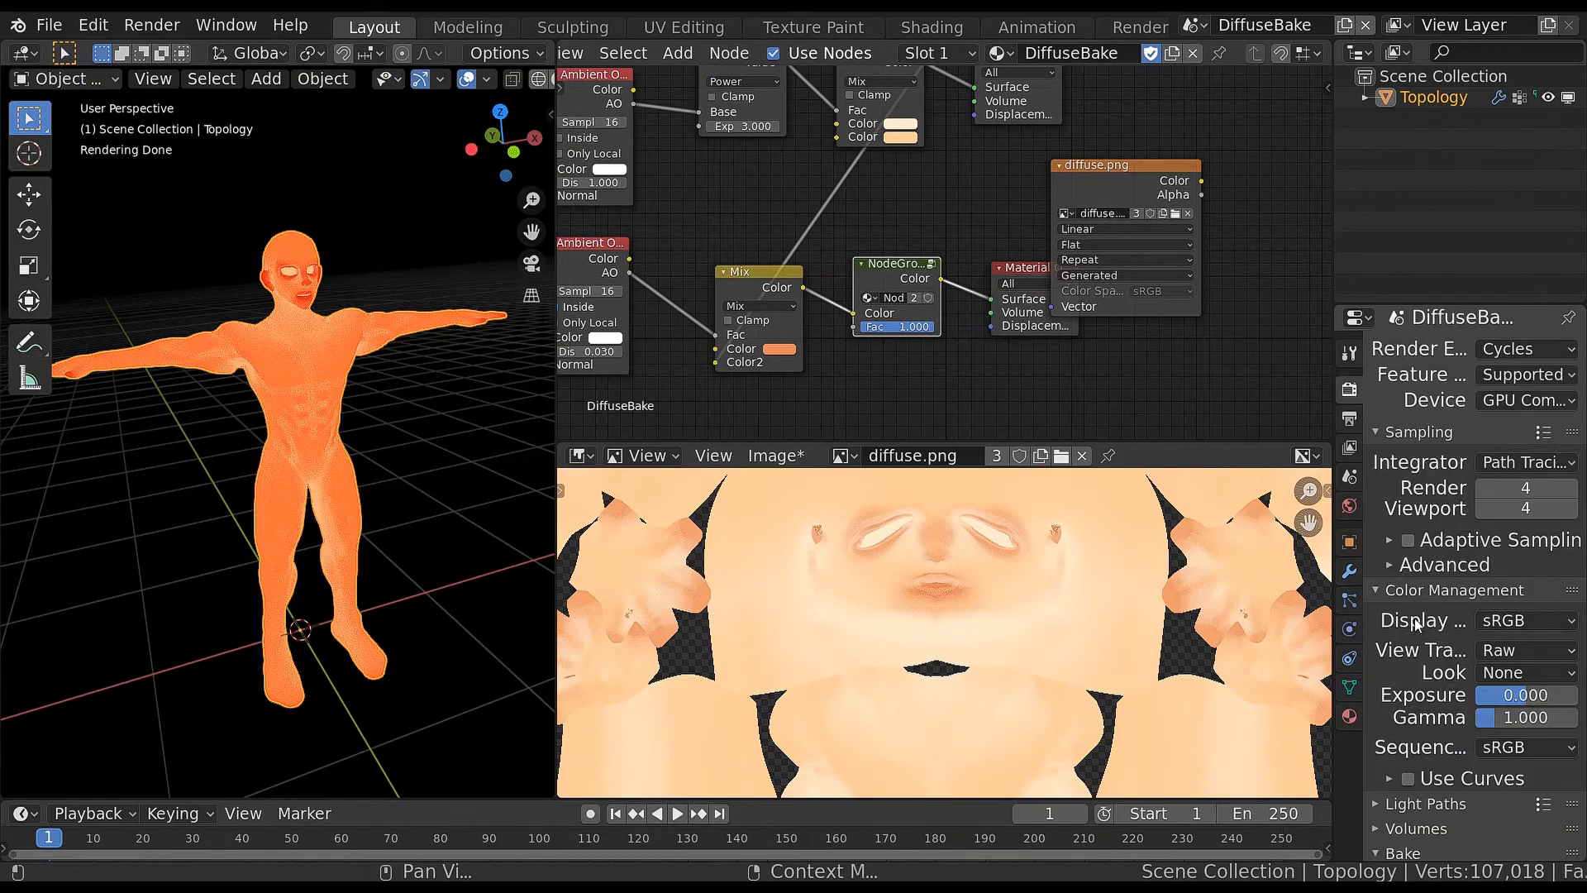
pyautogui.scroll(-8, 1455, 370)
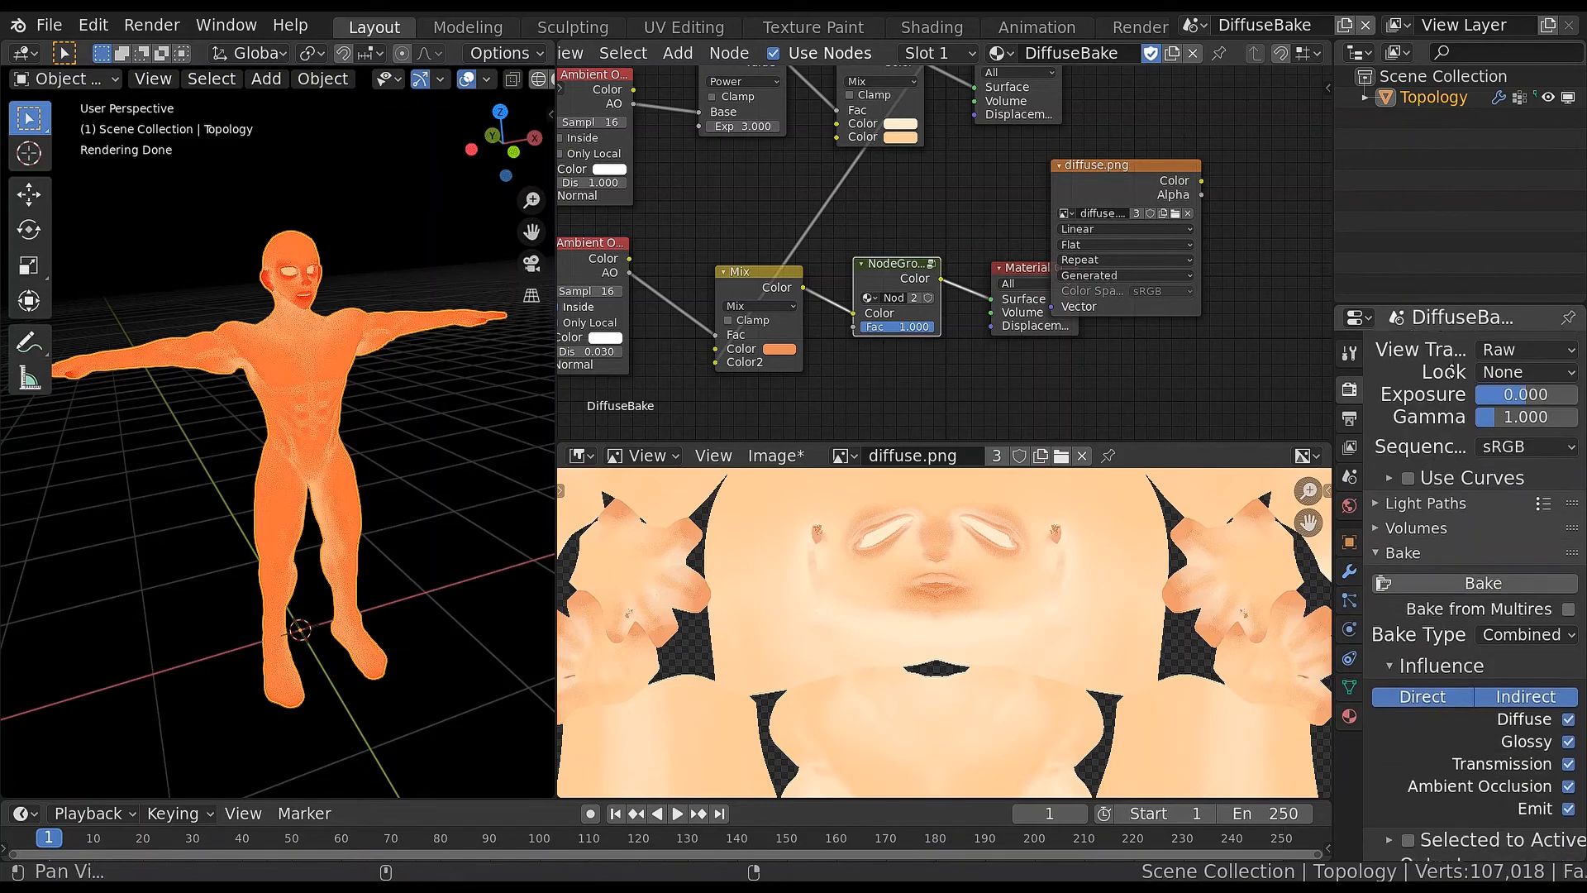
pyautogui.click(1443, 584)
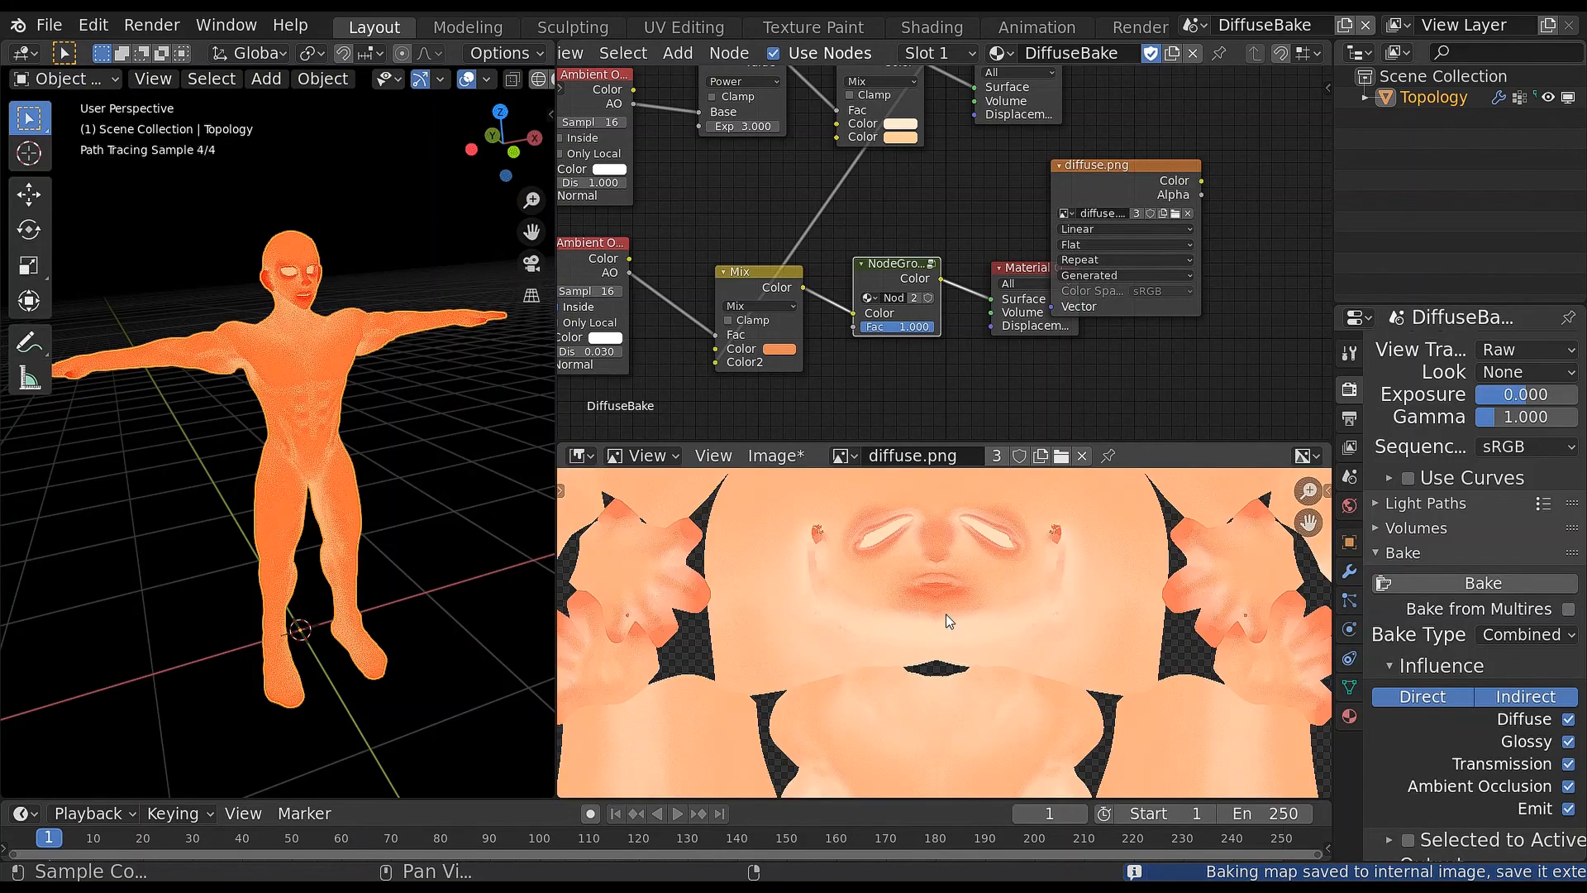
pyautogui.keyDown('shift'); pyautogui.scroll(2, 888, 602); pyautogui.keyUp('shift')
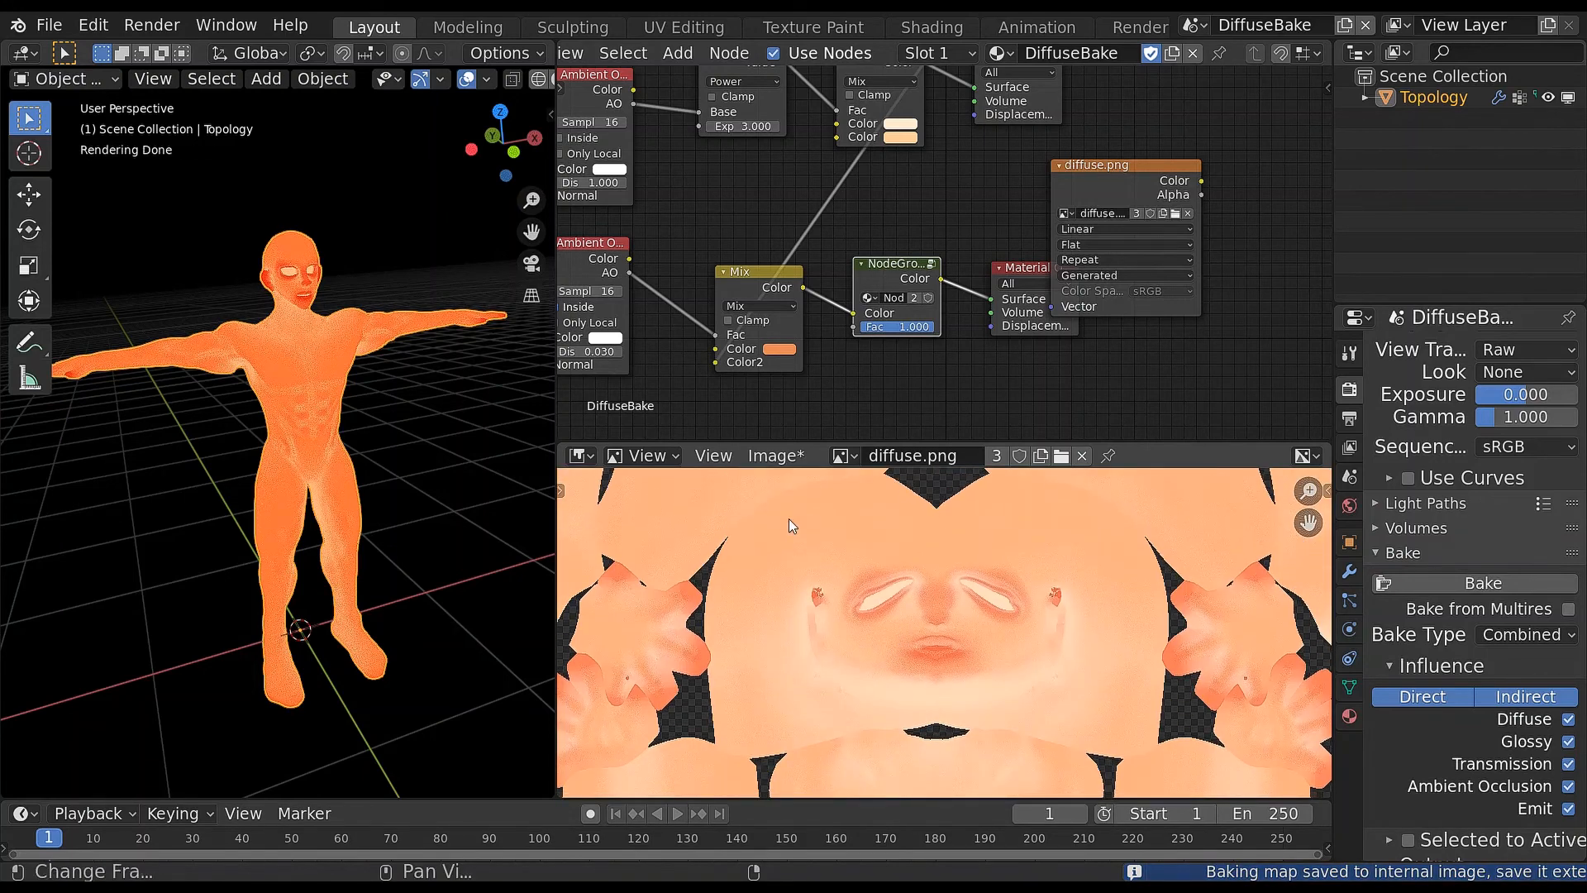
# Assign Material back to Topology and switch to the scene named Scene
pyautogui.click(1193, 25)
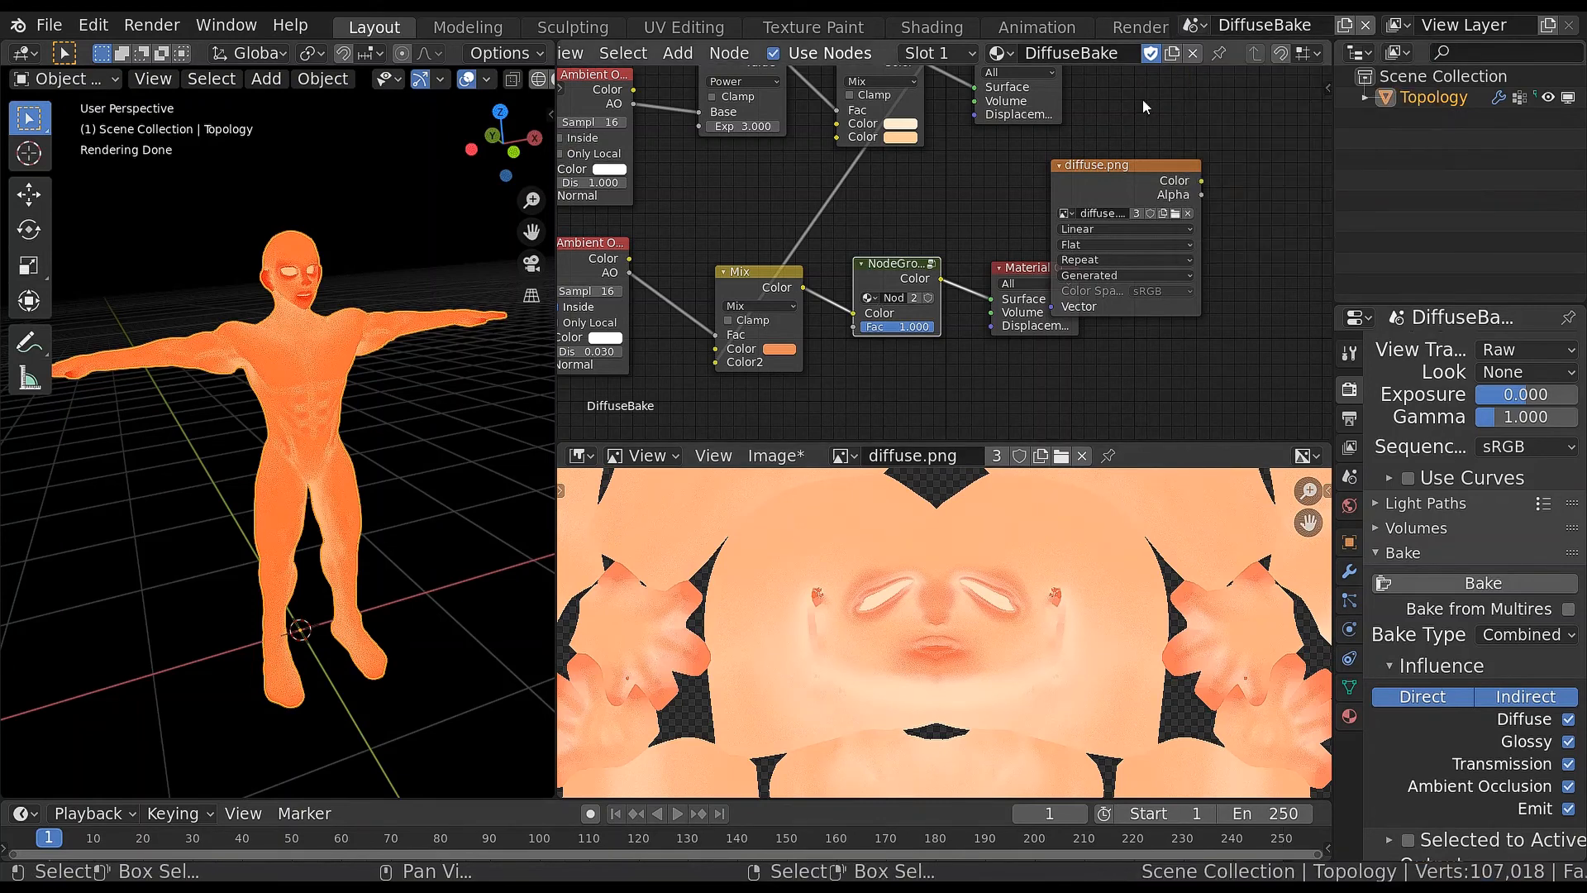
pyautogui.click(999, 56)
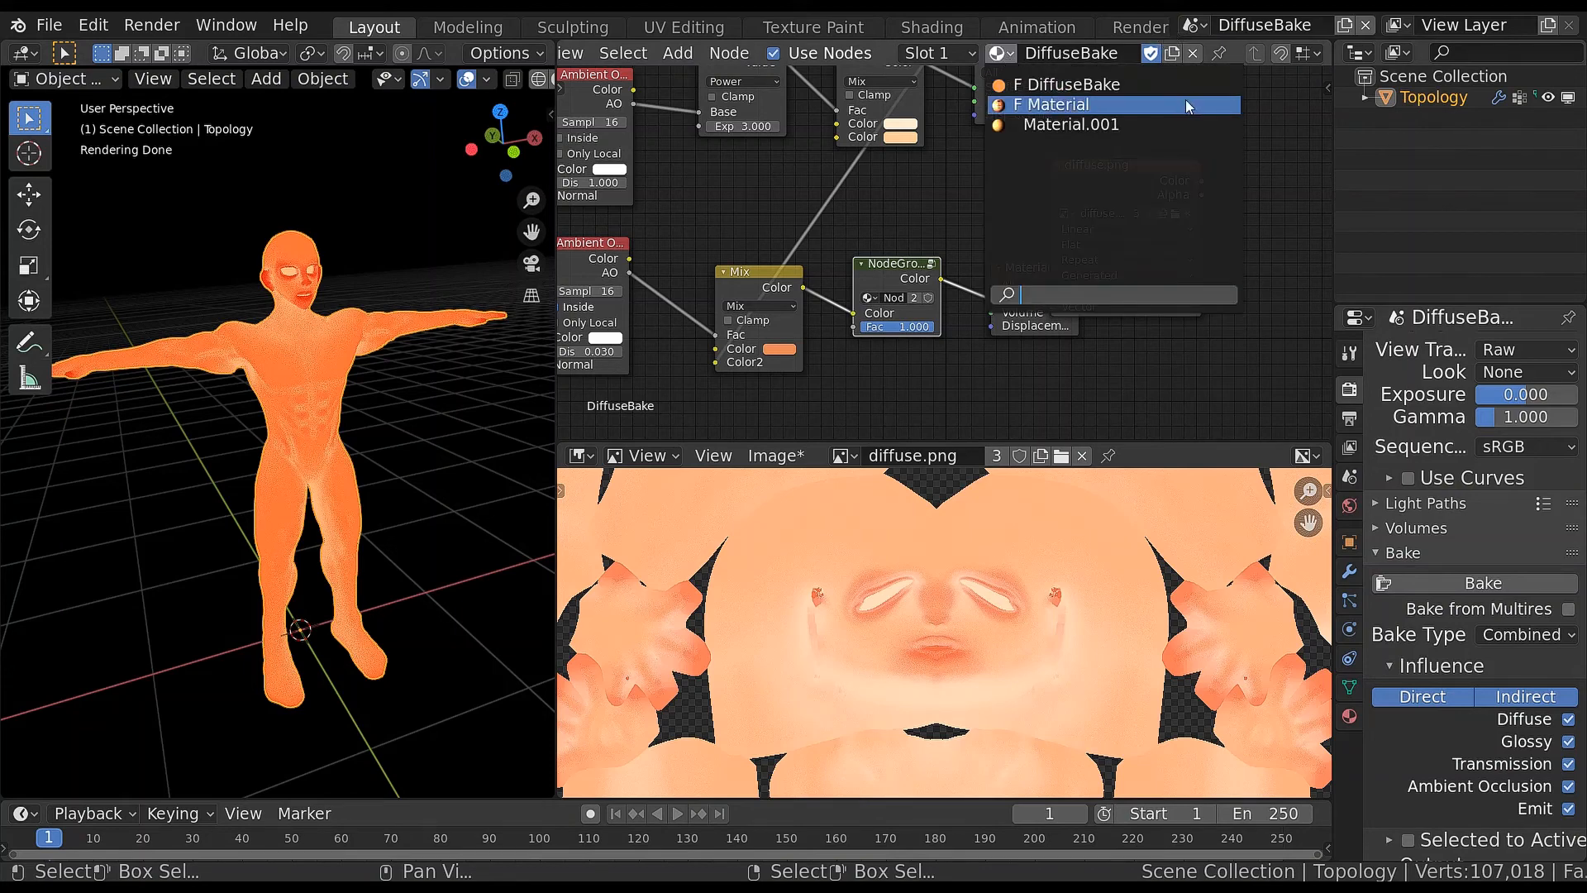
pyautogui.click(1061, 104)
pyautogui.click(1194, 26)
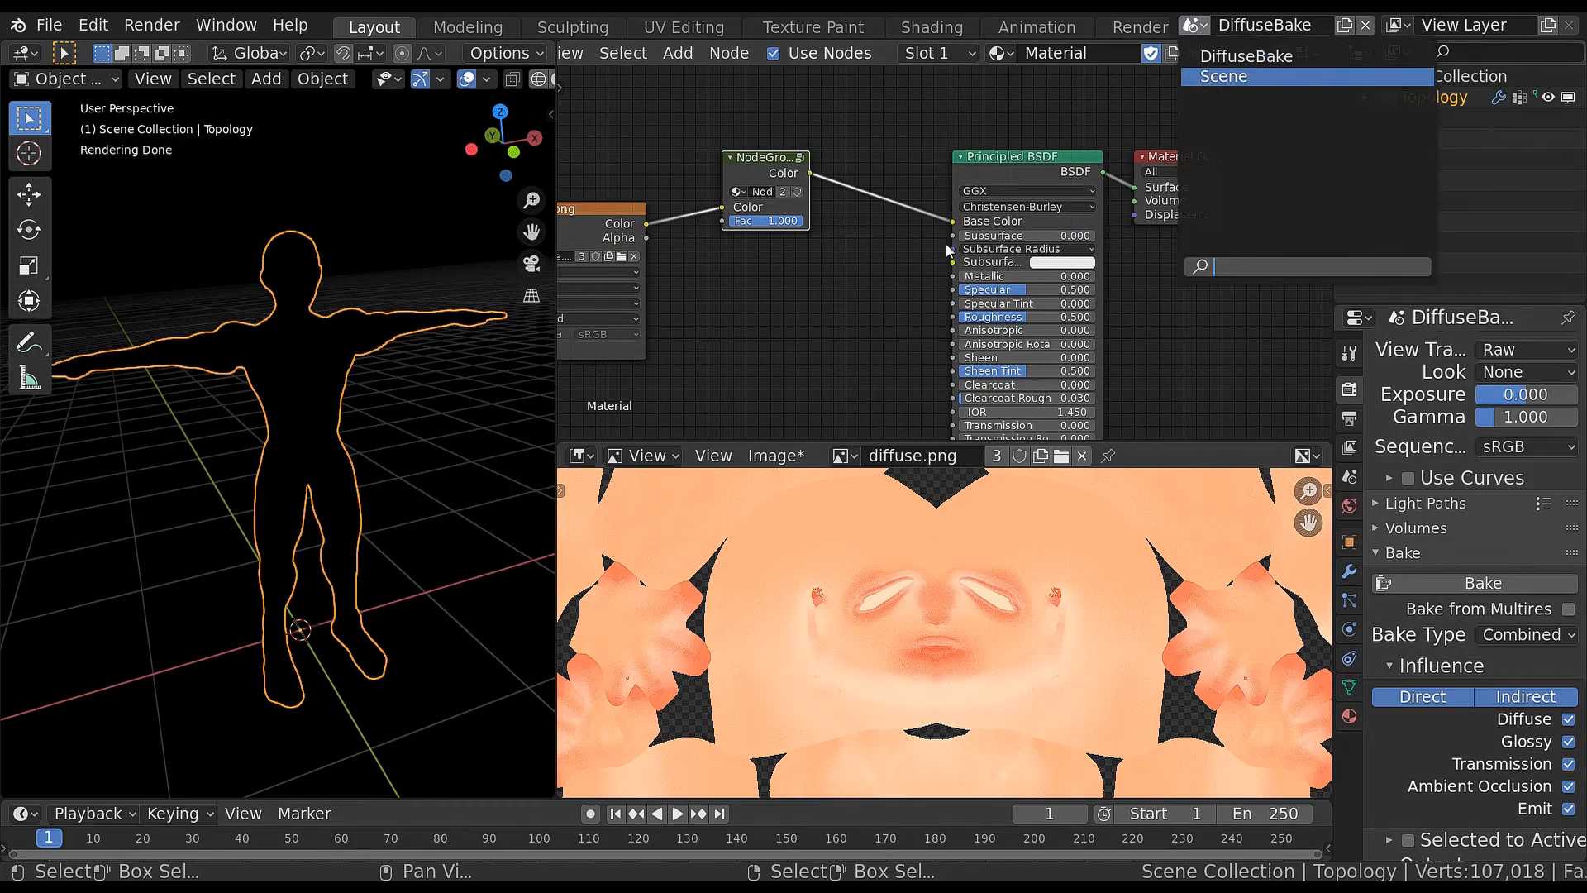
pyautogui.press('Return')
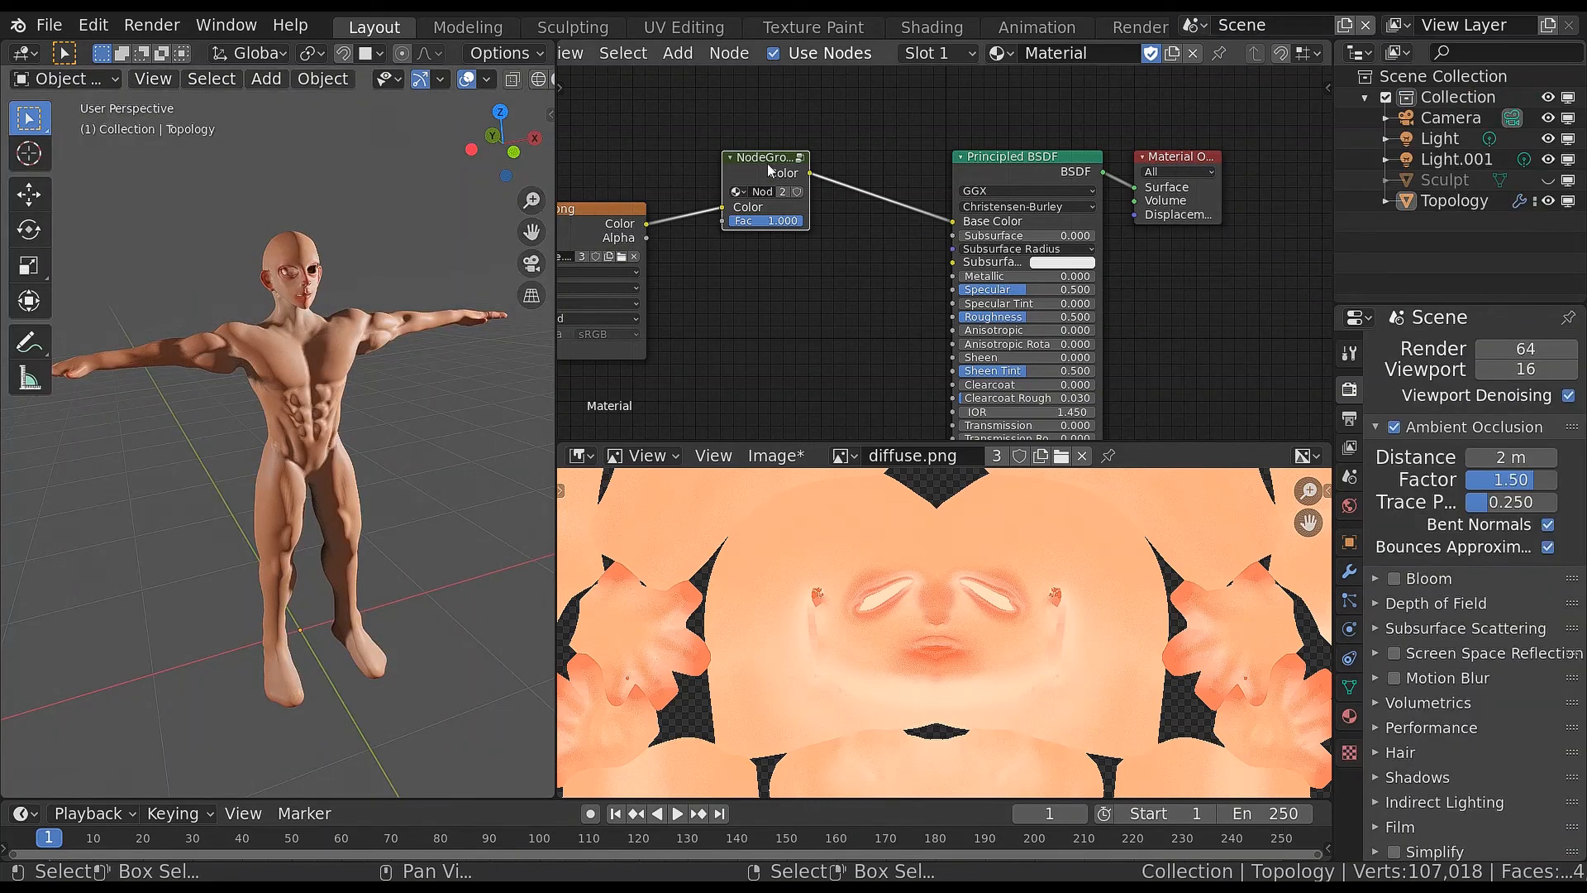
# Delete the node group from Material and connect diffuse.png's Color directly to the Principled BSDF's Base Color
pyautogui.press('x')
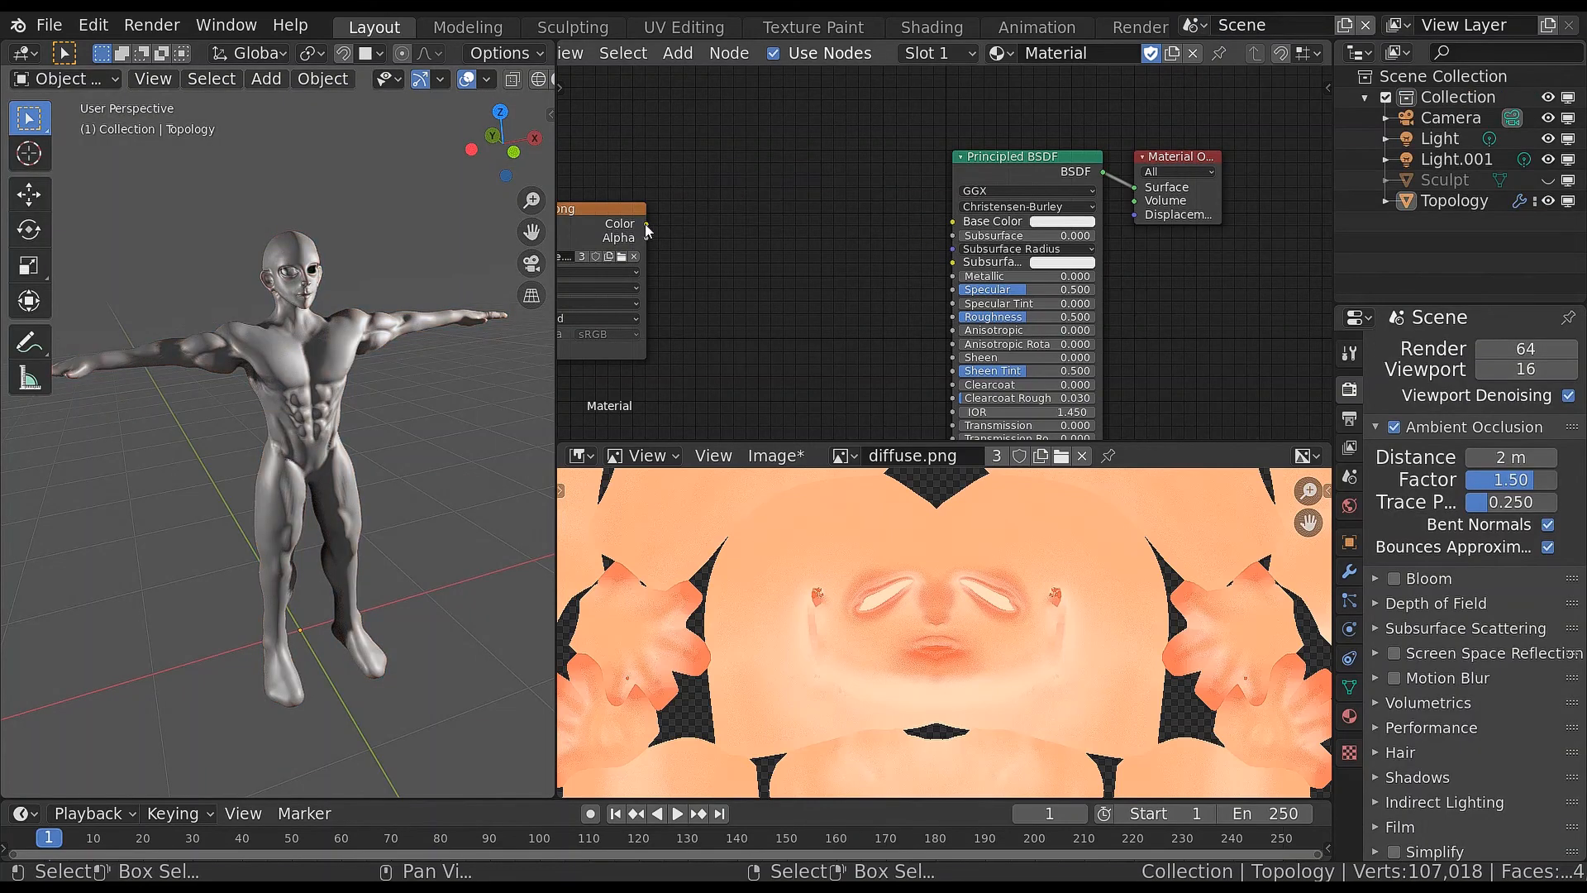
pyautogui.moveTo(646, 224); pyautogui.dragTo(952, 222)
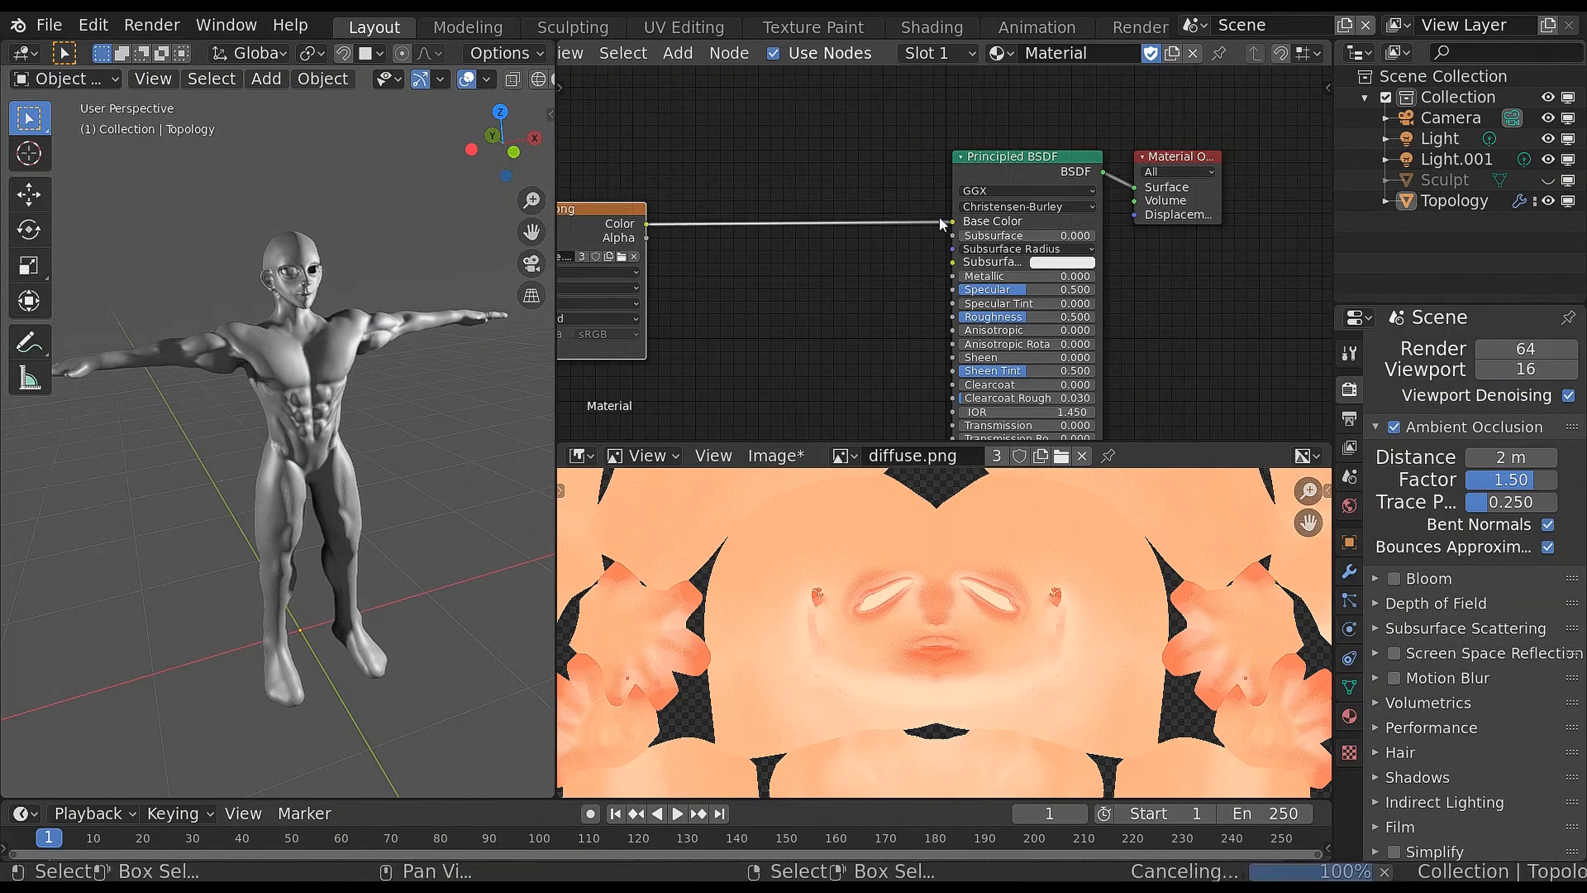
# Save the baked diffuse.png image and reload it from disk
pyautogui.click(771, 454)
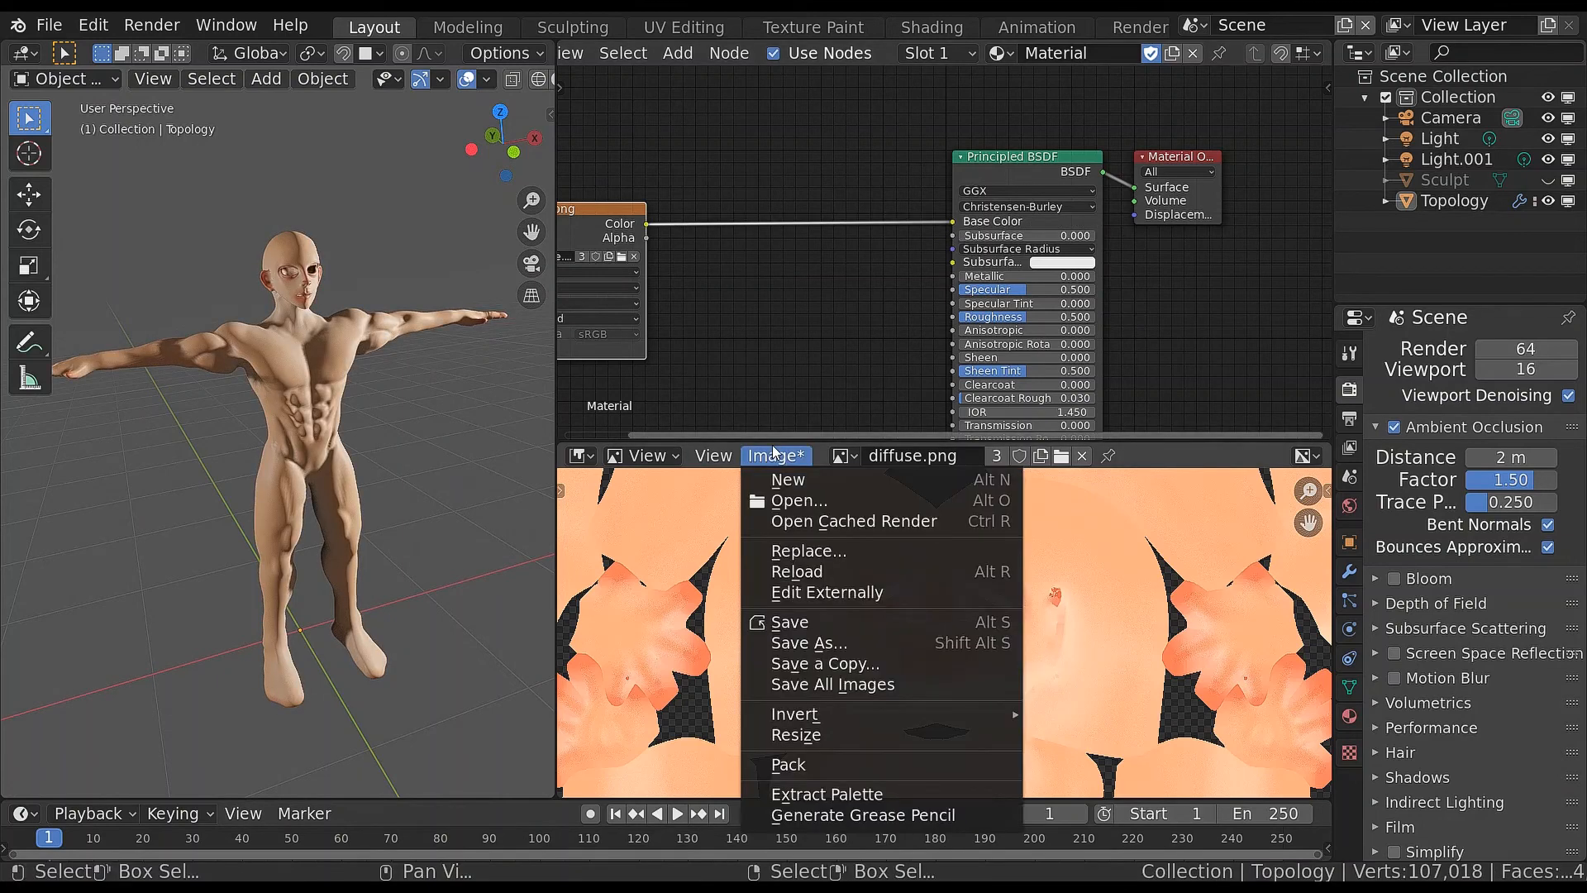
pyautogui.click(823, 623)
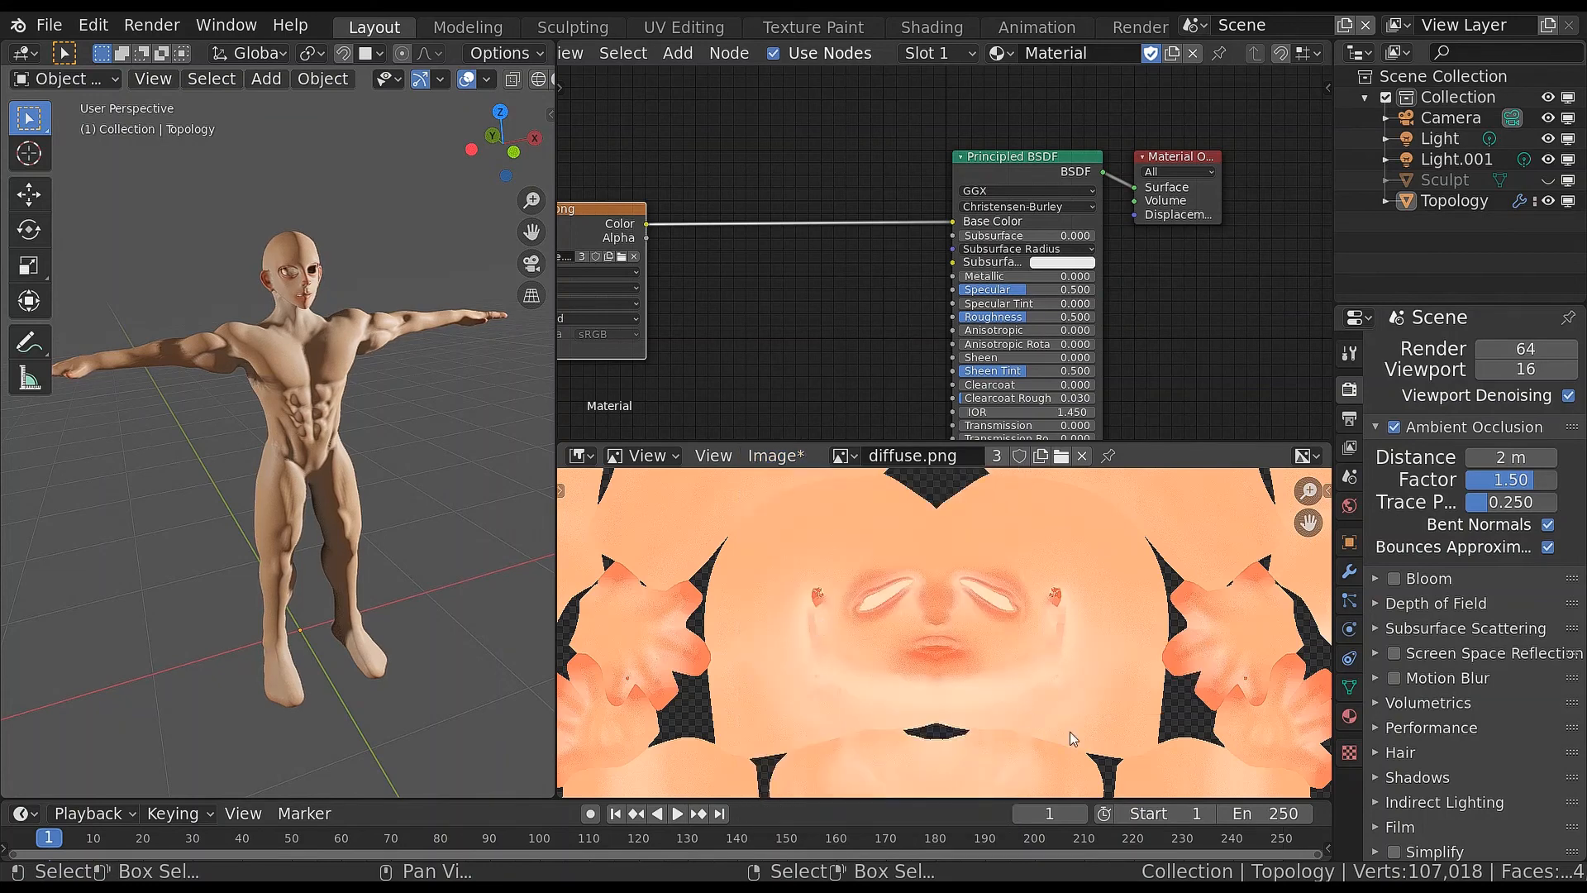
pyautogui.click(781, 457)
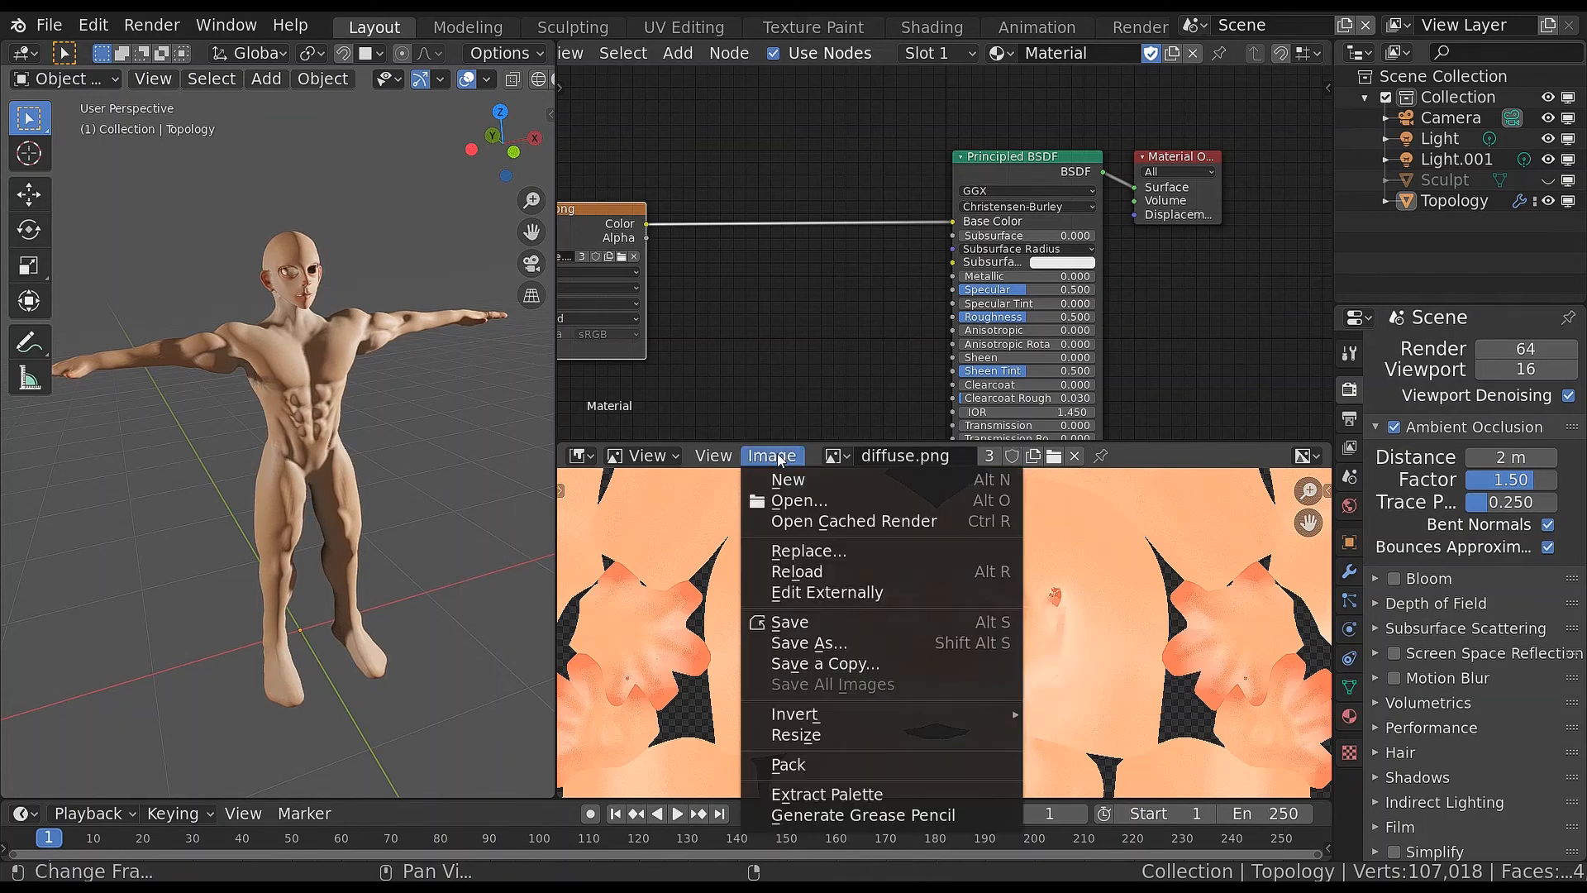
pyautogui.click(809, 572)
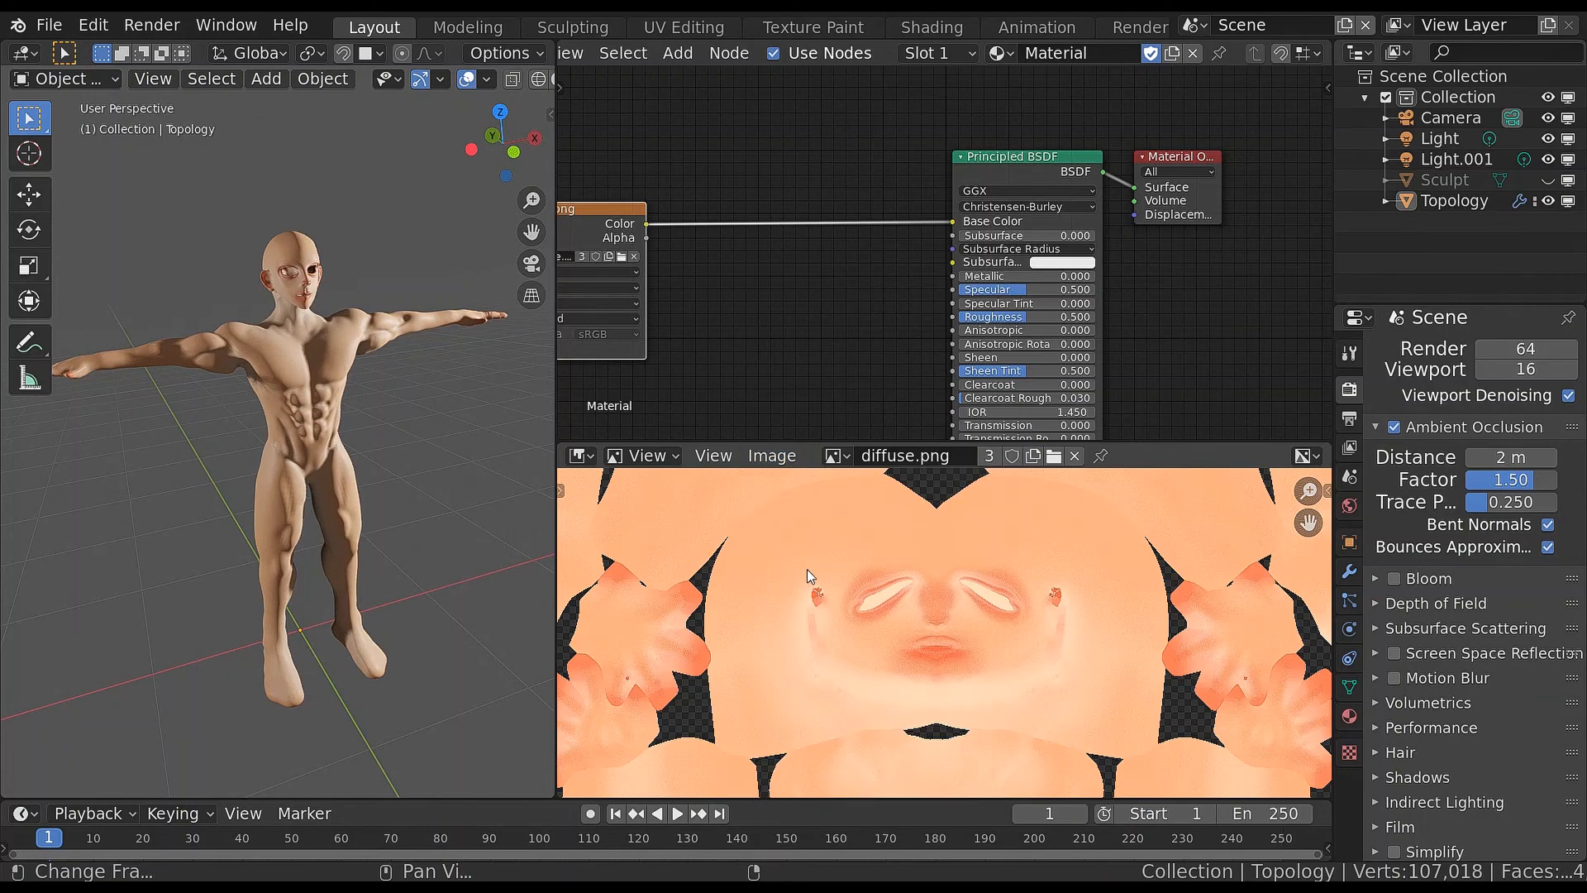
# Inspect the textured character up close and compare its shading with Ambient Occlusion off and on
pyautogui.keyDown('ctrl'); pyautogui.moveTo(304, 428); pyautogui.dragTo(309, 372, button='middle'); pyautogui.keyUp('ctrl')
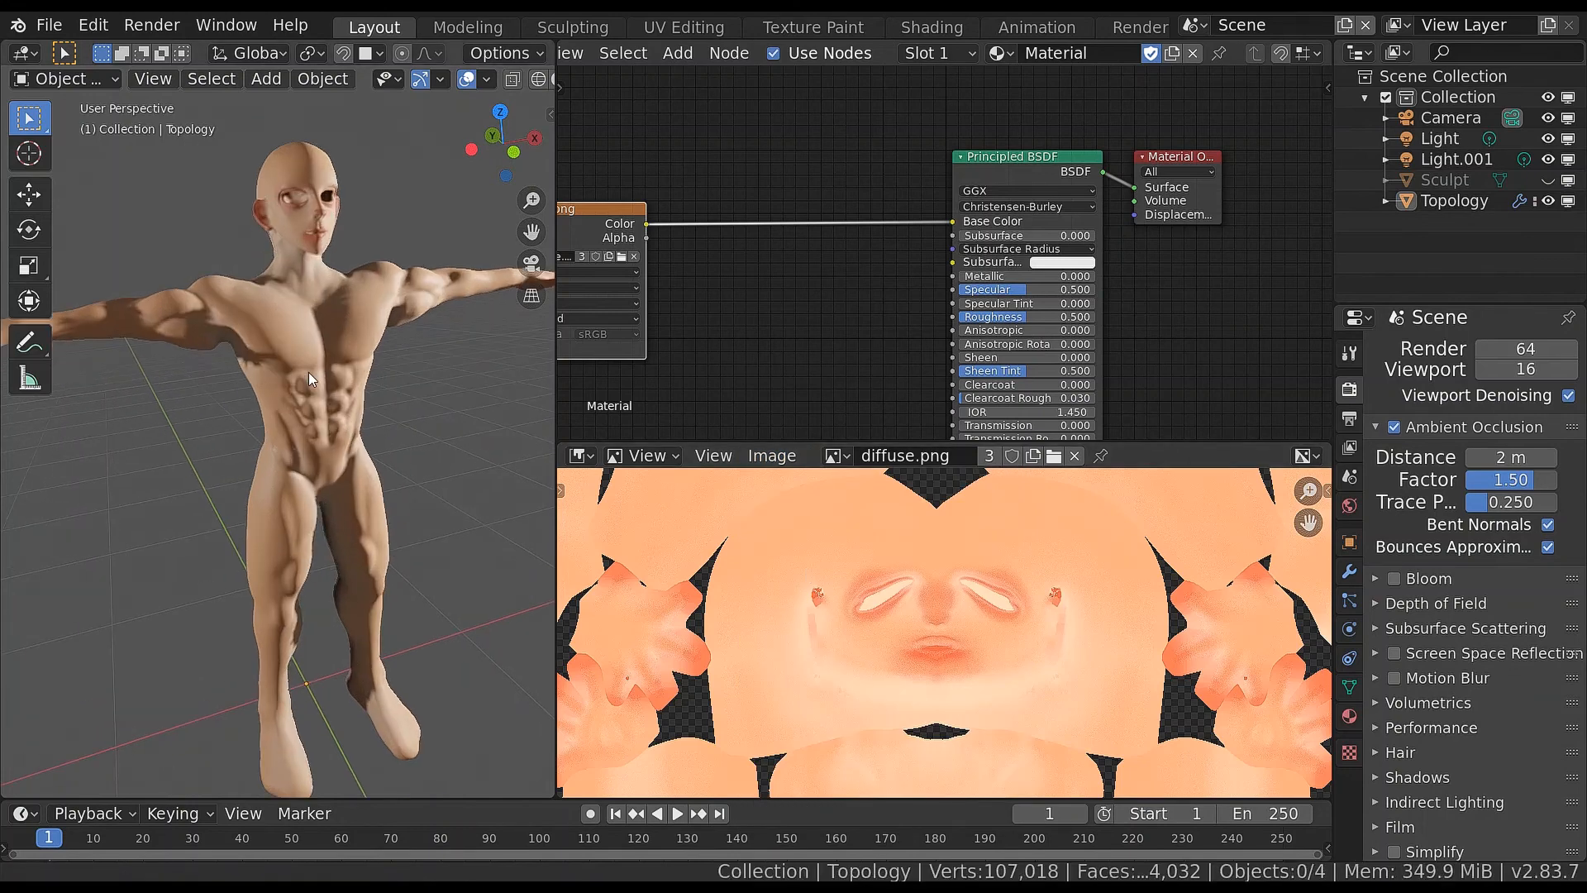
pyautogui.moveTo(369, 506)
pyautogui.mouseDown(button='middle')
pyautogui.moveTo(309, 547)
pyautogui.moveTo(256, 534)
pyautogui.moveTo(413, 517)
pyautogui.mouseUp(button='middle')
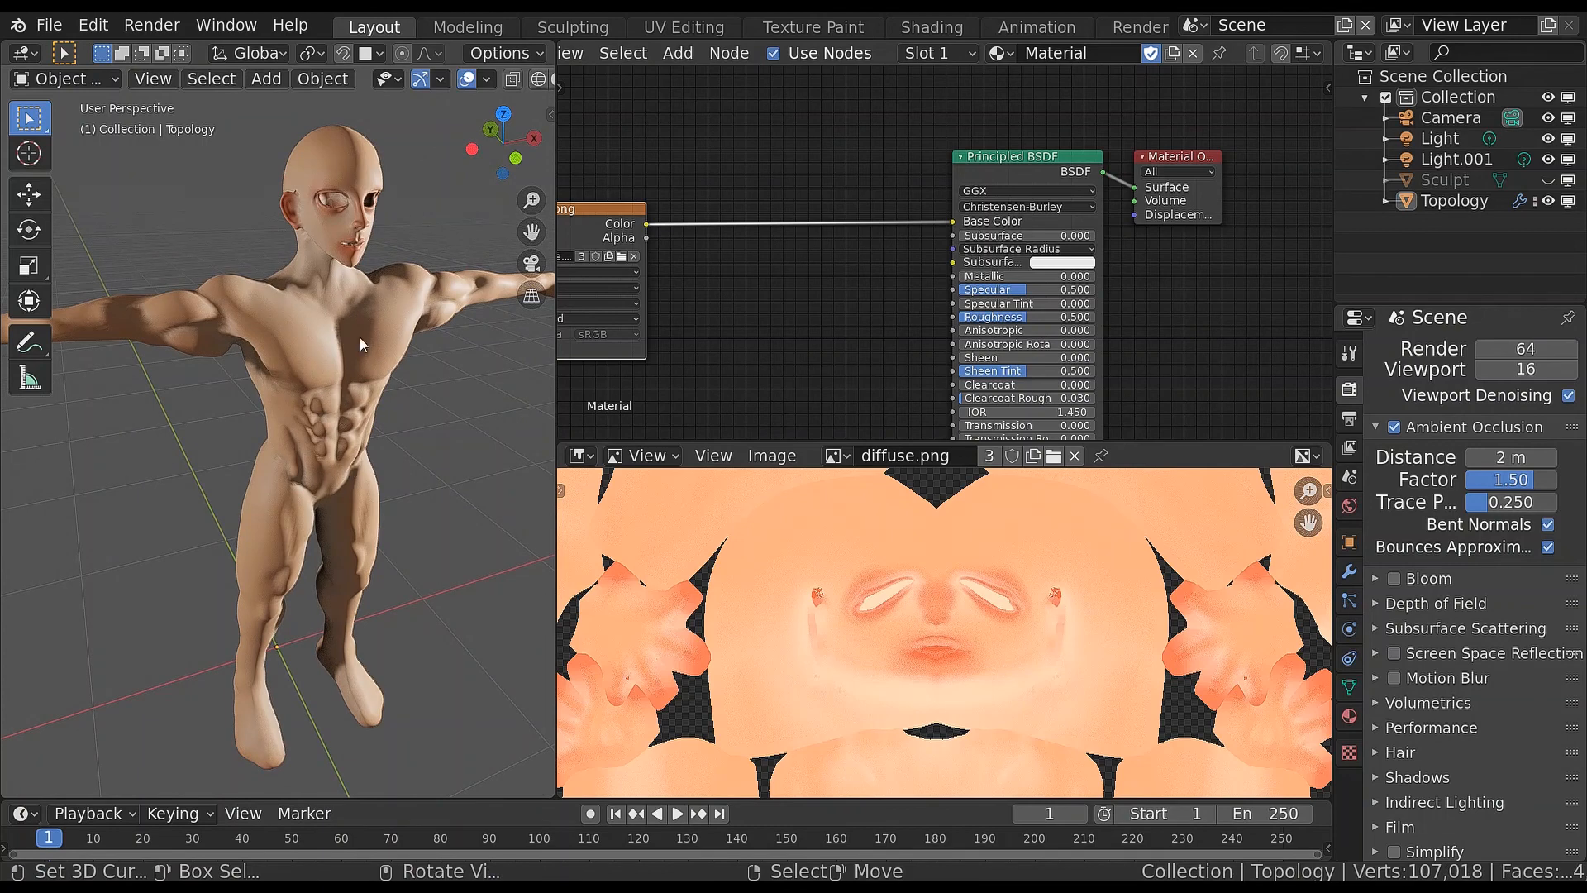
pyautogui.click(1394, 427)
pyautogui.click(1394, 428)
# Move Light.001 about 3.2 m in the horizontal plane toward the front of the character, locking global Z
pyautogui.scroll(-6, 291, 434)
pyautogui.moveTo(281, 467); pyautogui.dragTo(270, 473, button='middle')
pyautogui.scroll(-3, 248, 537)
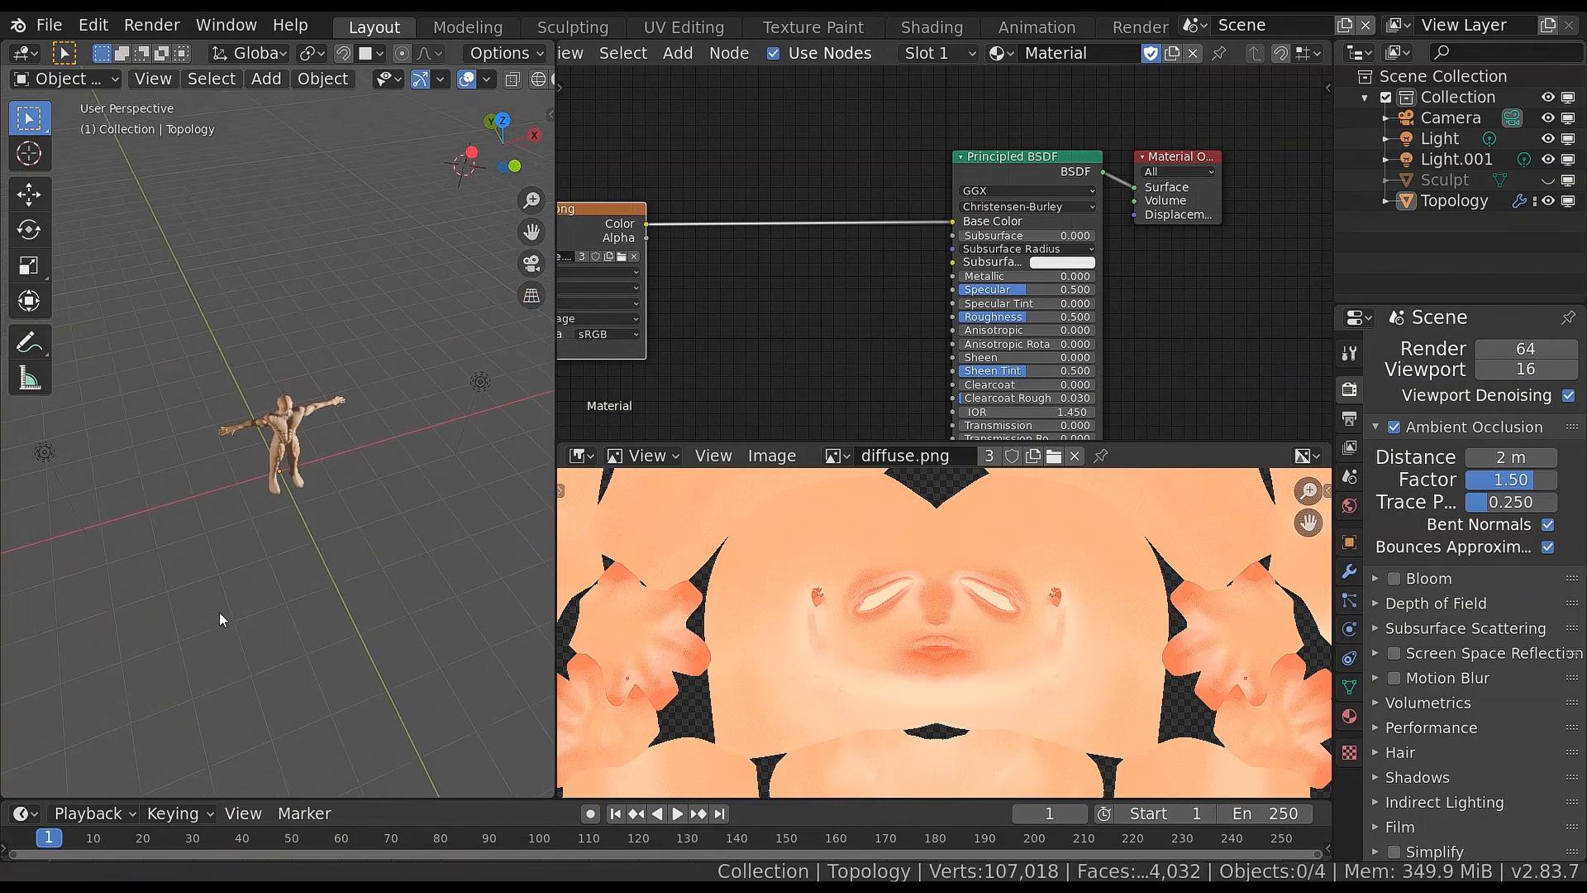
pyautogui.click(56, 453)
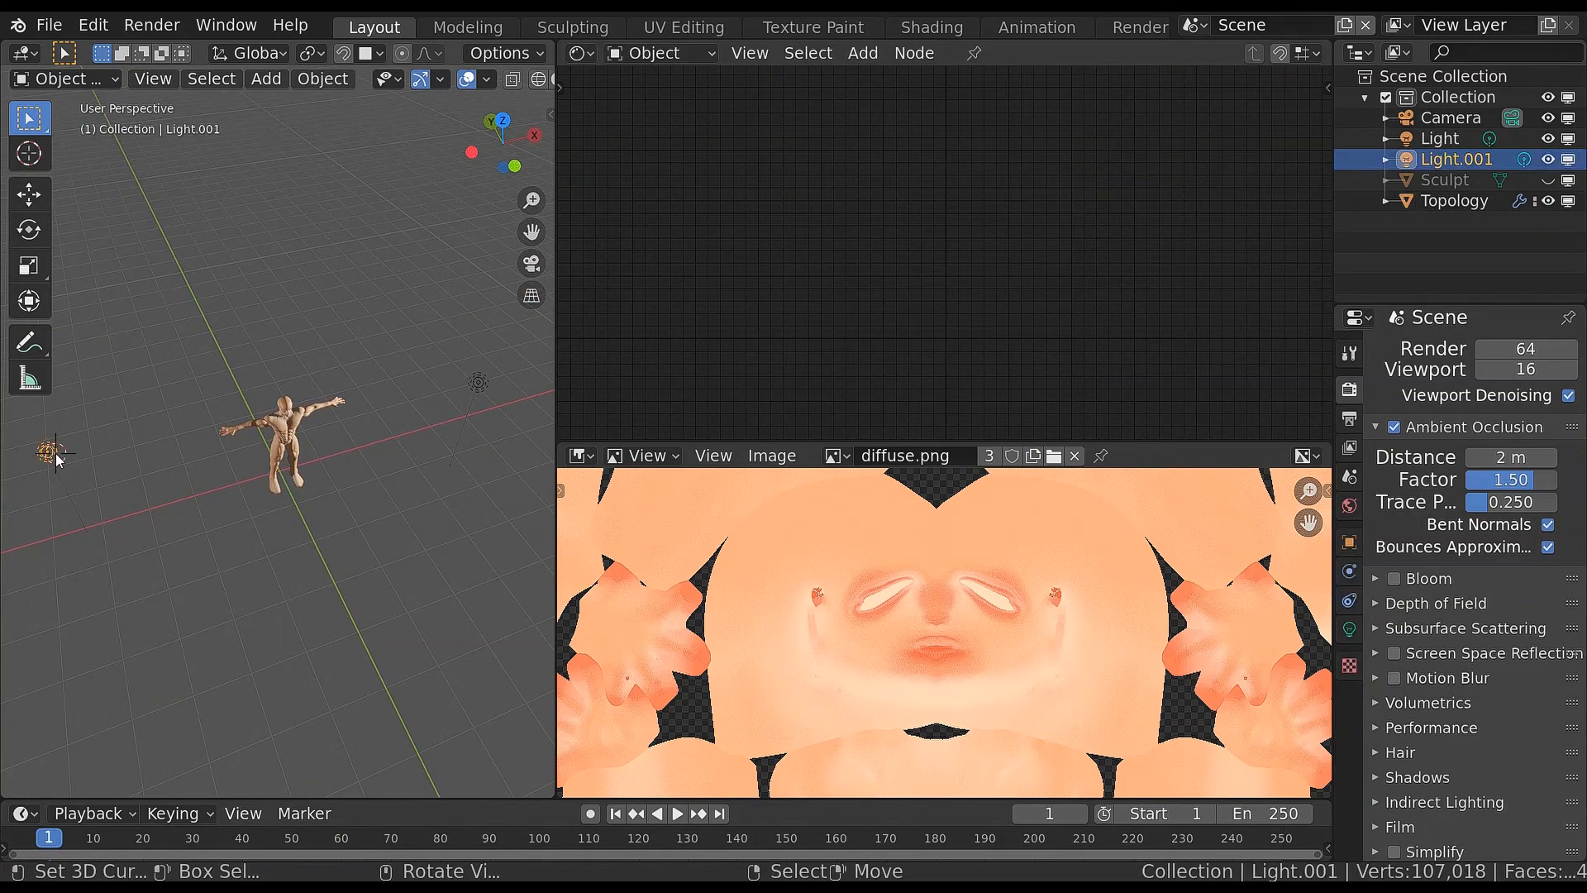
pyautogui.press('g')
pyautogui.hotkey('shift', 'z')
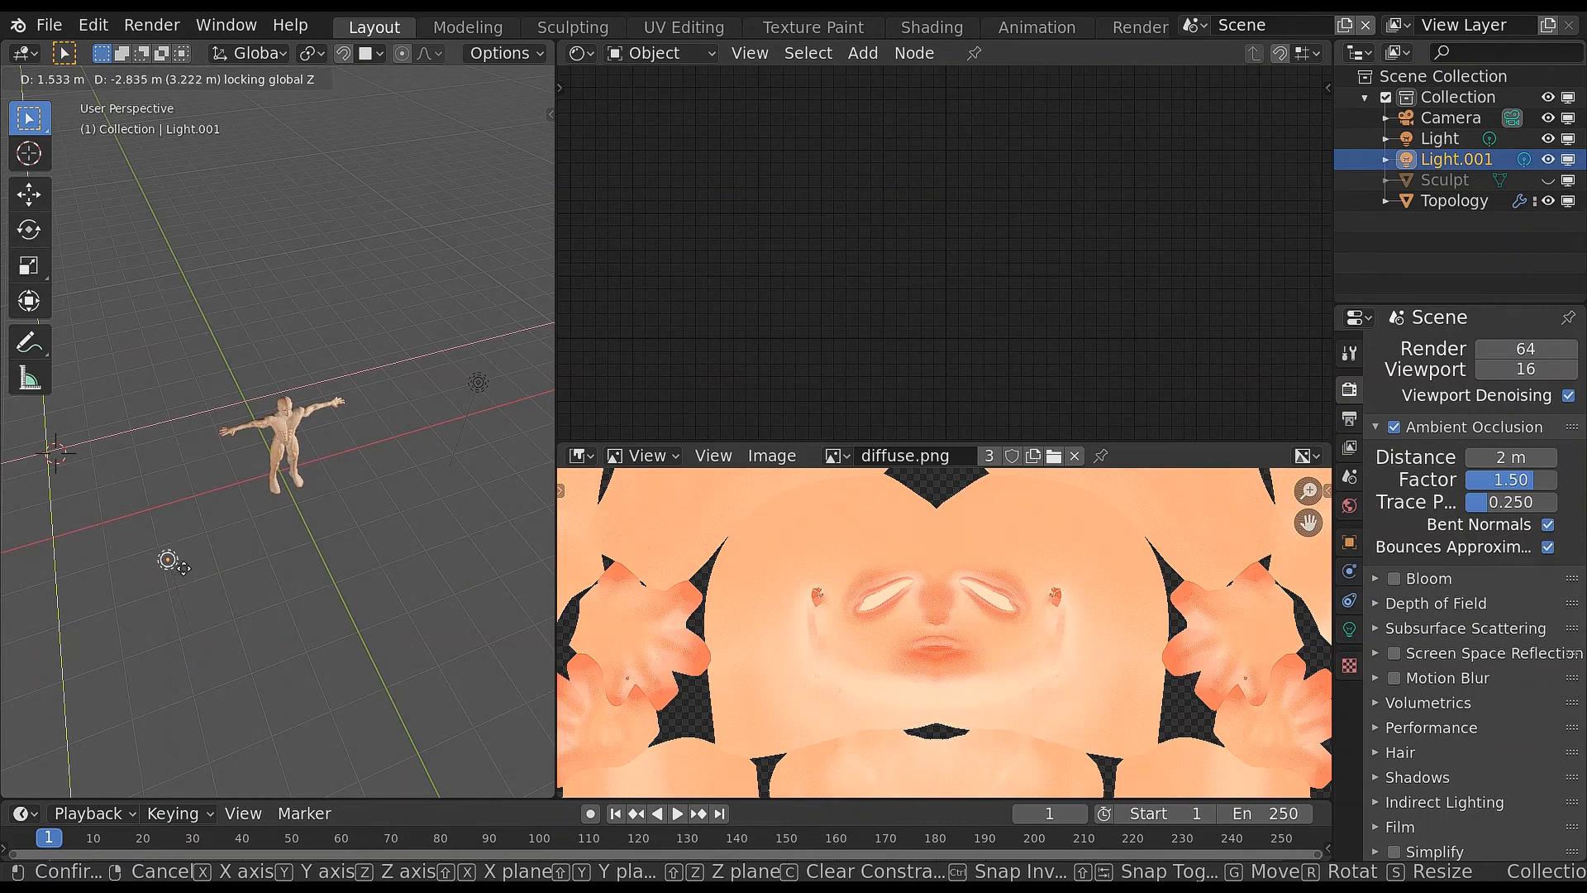
pyautogui.click(169, 570)
pyautogui.scroll(4, 272, 578)
pyautogui.moveTo(279, 433); pyautogui.dragTo(233, 433, button='middle')
pyautogui.scroll(4, 248, 446)
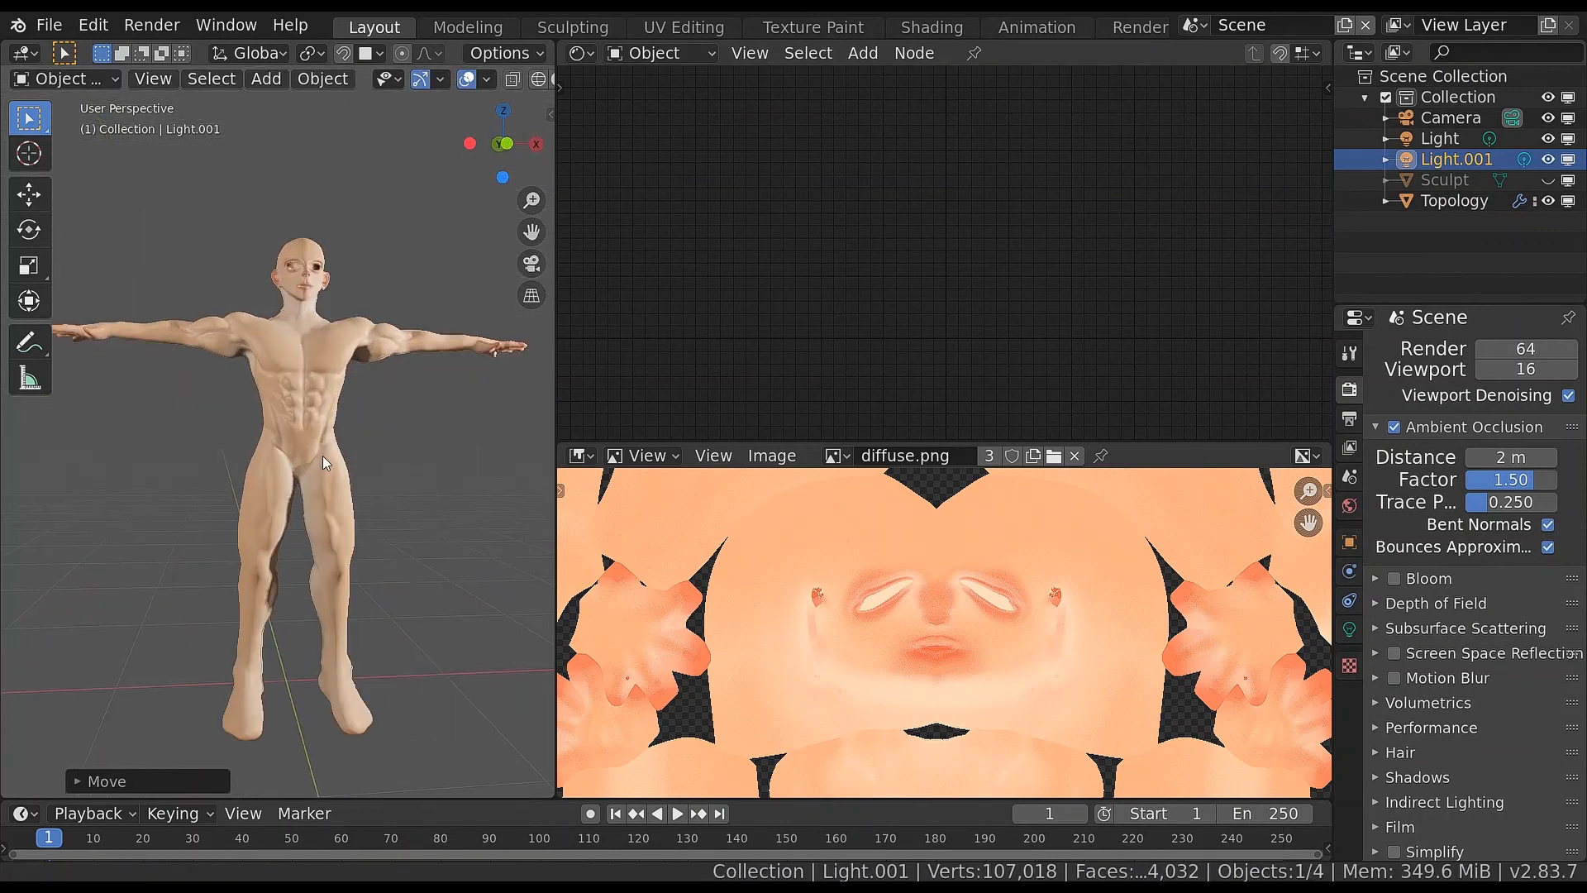
# Set the power of the point light Light.001 to 150 W
pyautogui.moveTo(258, 488); pyautogui.dragTo(199, 507, button='middle')
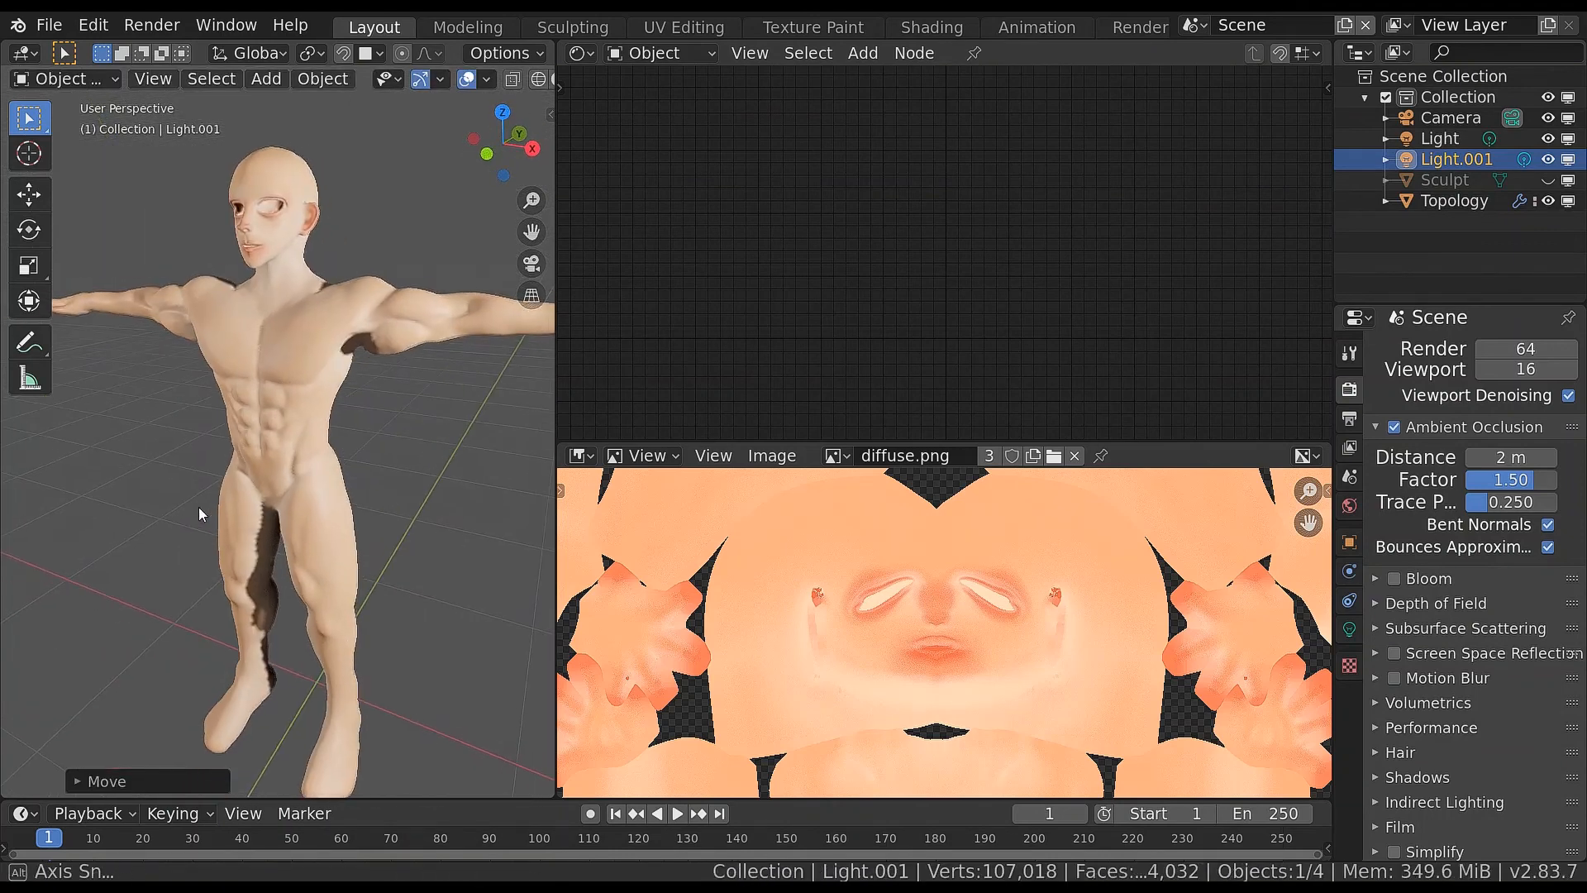
pyautogui.click(1349, 628)
pyautogui.click(1511, 484)
pyautogui.hotkey('ctrl', 'a')
pyautogui.write('150')
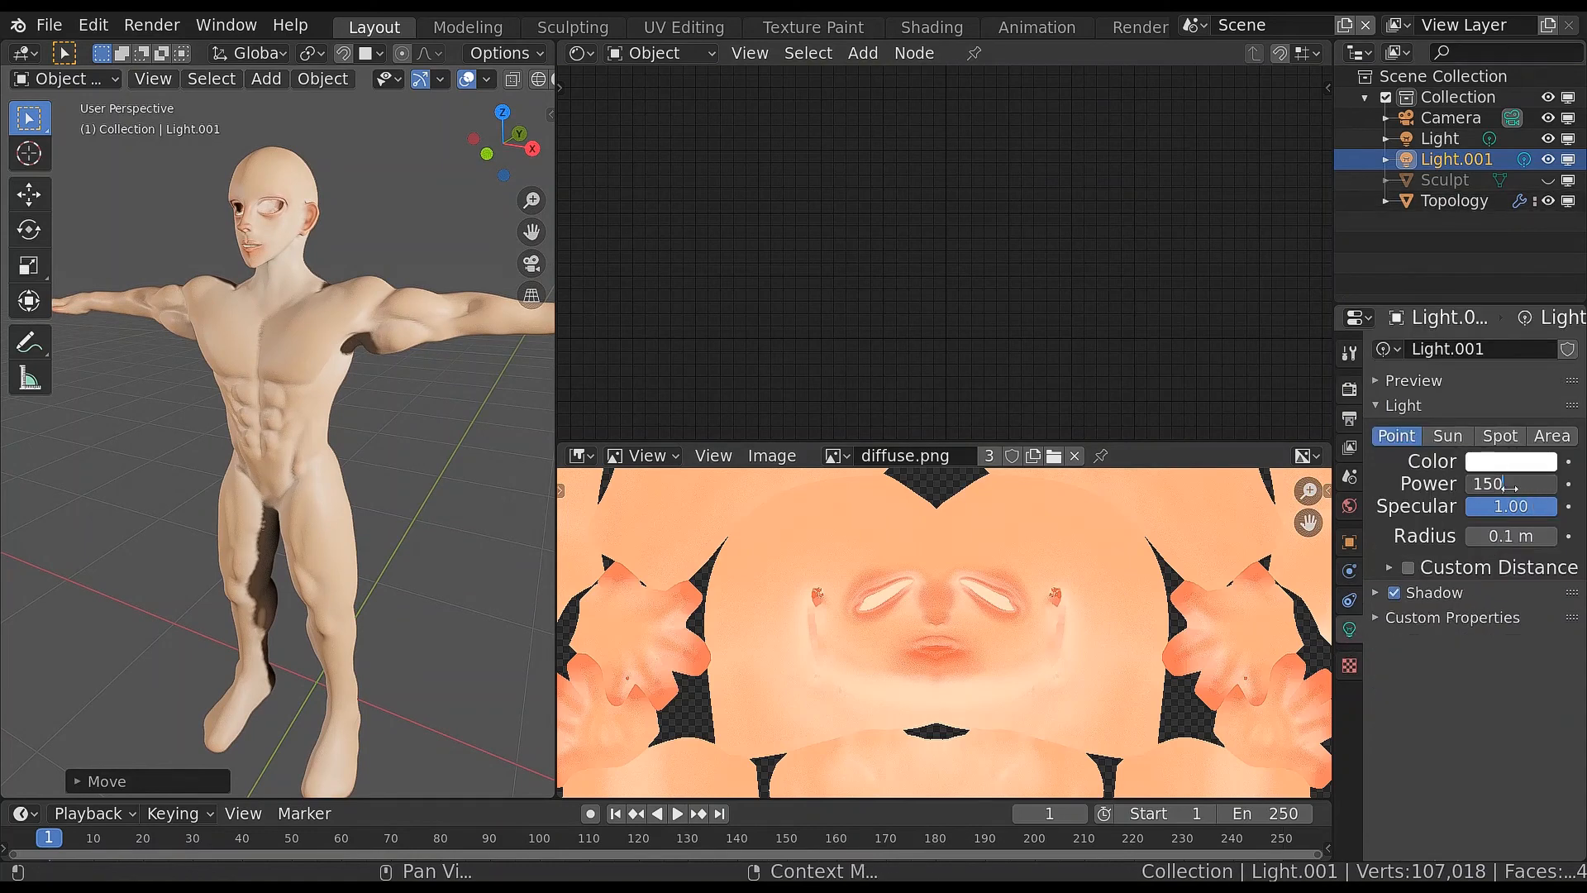
pyautogui.press('Return')
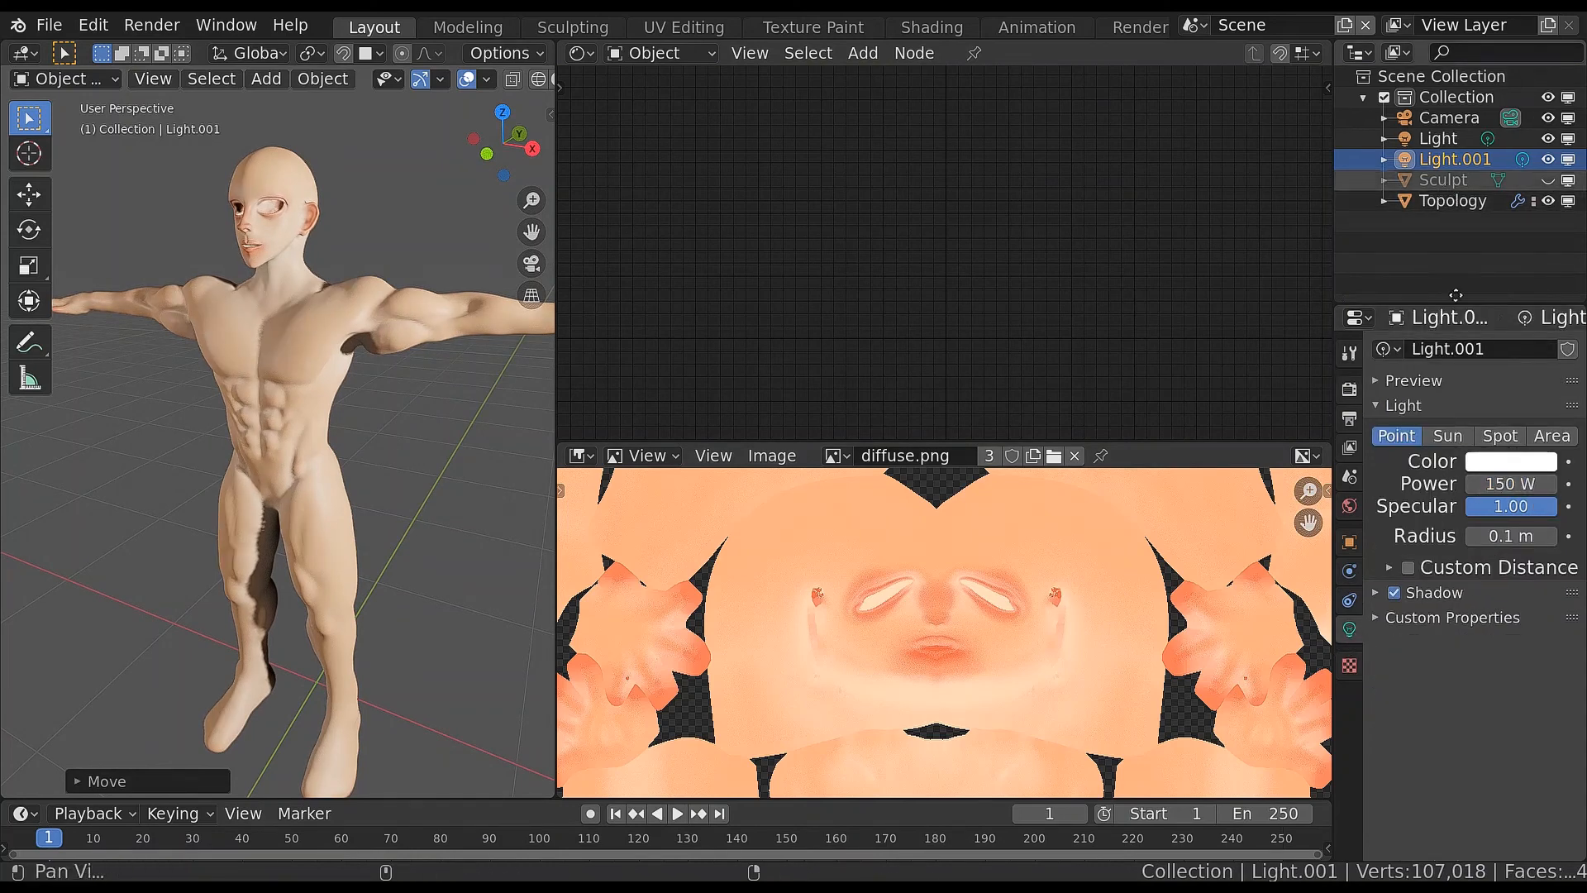
# Select the other point light, Light, and set its power to 500 W
pyautogui.scroll(-8, 355, 305)
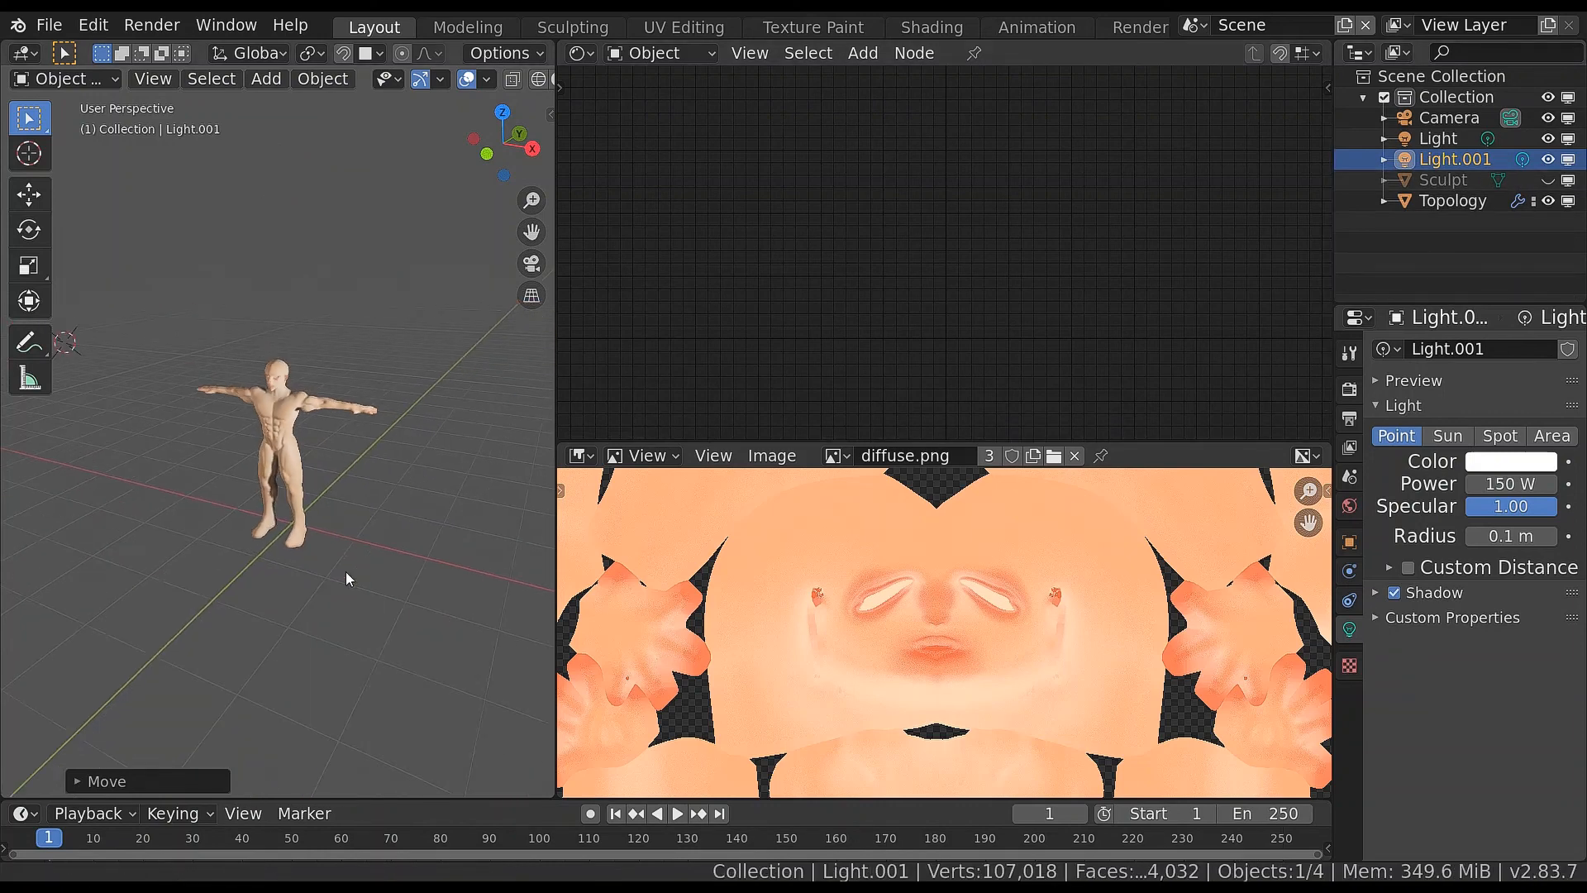
pyautogui.click(491, 435)
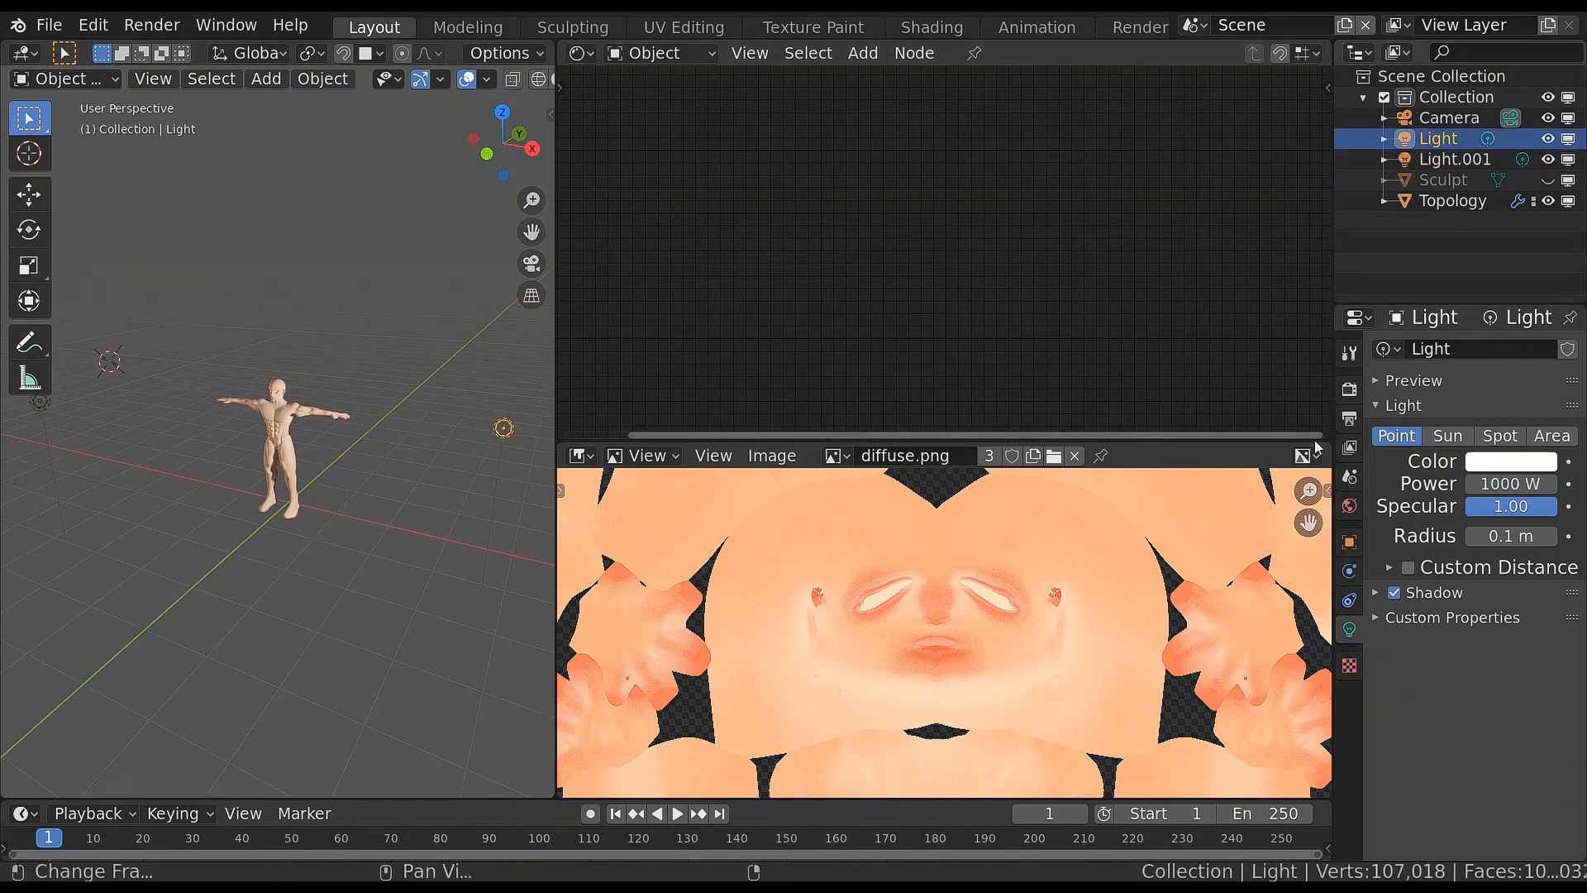
pyautogui.doubleClick(1512, 486)
pyautogui.write('500')
pyautogui.press('Return')
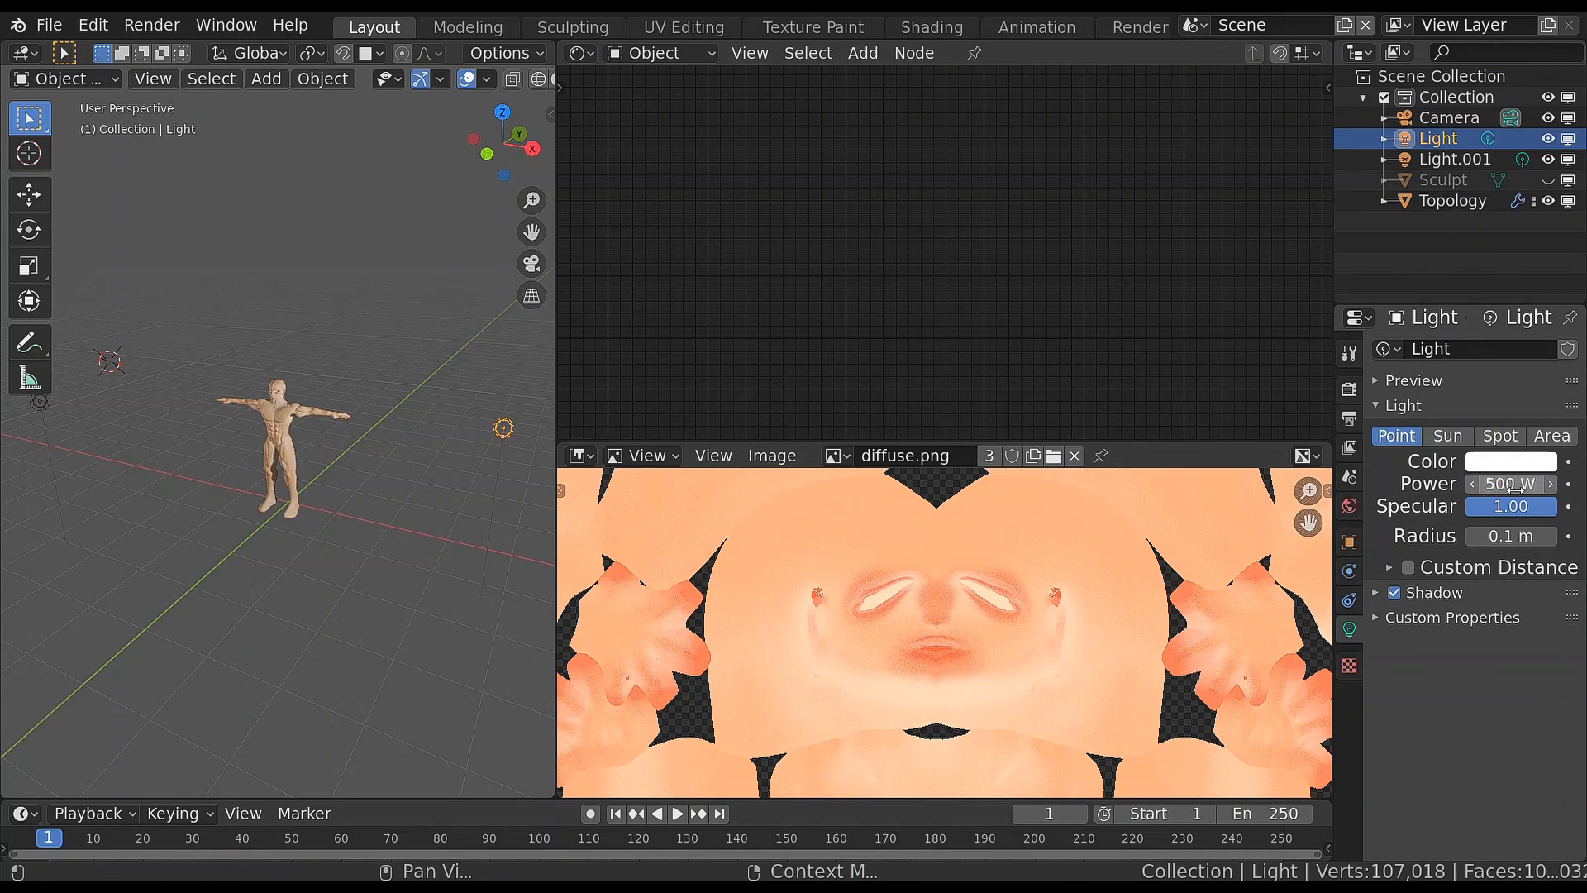
# Examine the relit character from several angles in a maximized viewport, and view the diffuse.png texture maximized before restoring the layout
pyautogui.scroll(5, 317, 426)
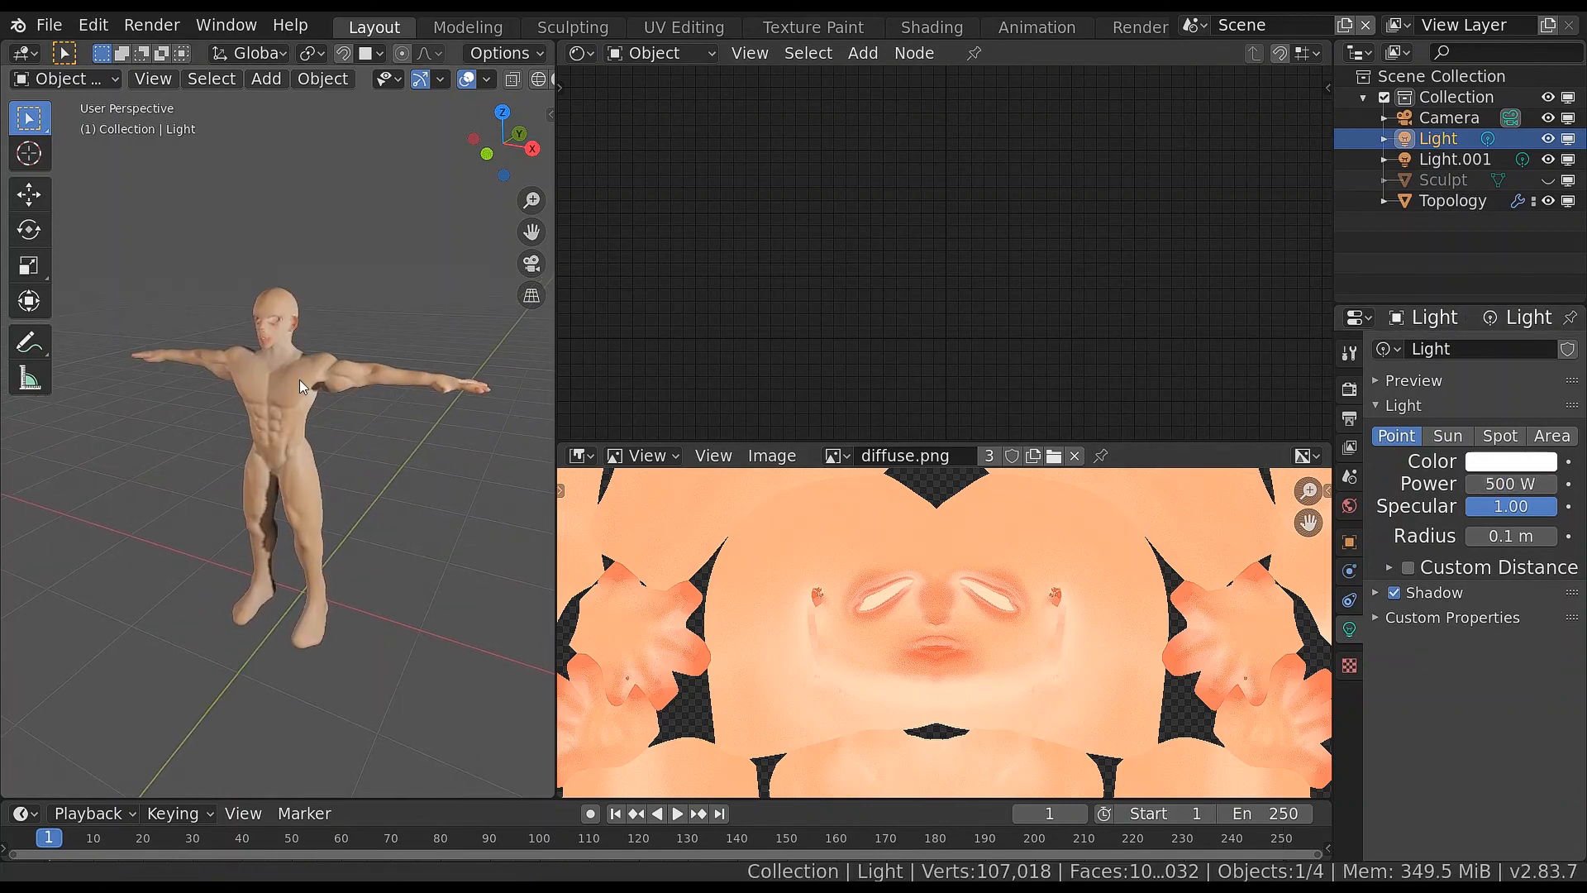
pyautogui.scroll(3, 299, 379)
pyautogui.moveTo(300, 379); pyautogui.dragTo(412, 428, button='middle')
pyautogui.hotkey('ctrl', 'space')
pyautogui.press('F3')
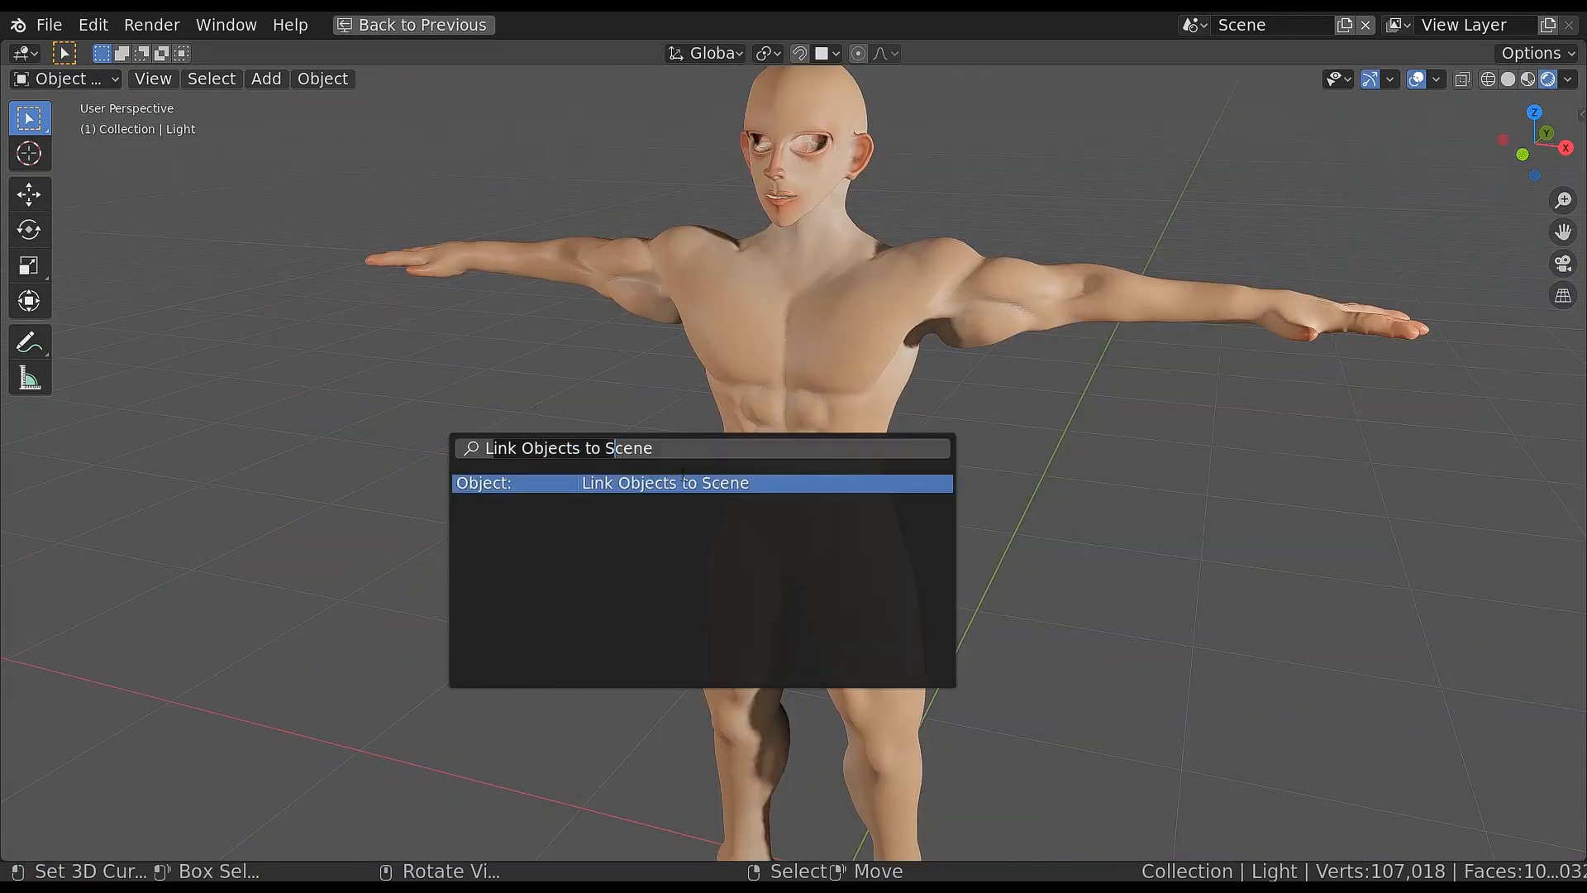
pyautogui.press('Escape')
pyautogui.moveTo(444, 394); pyautogui.dragTo(835, 632, button='middle')
pyautogui.keyDown('alt'); pyautogui.moveTo(835, 632); pyautogui.dragTo(828, 632); pyautogui.keyUp('alt')
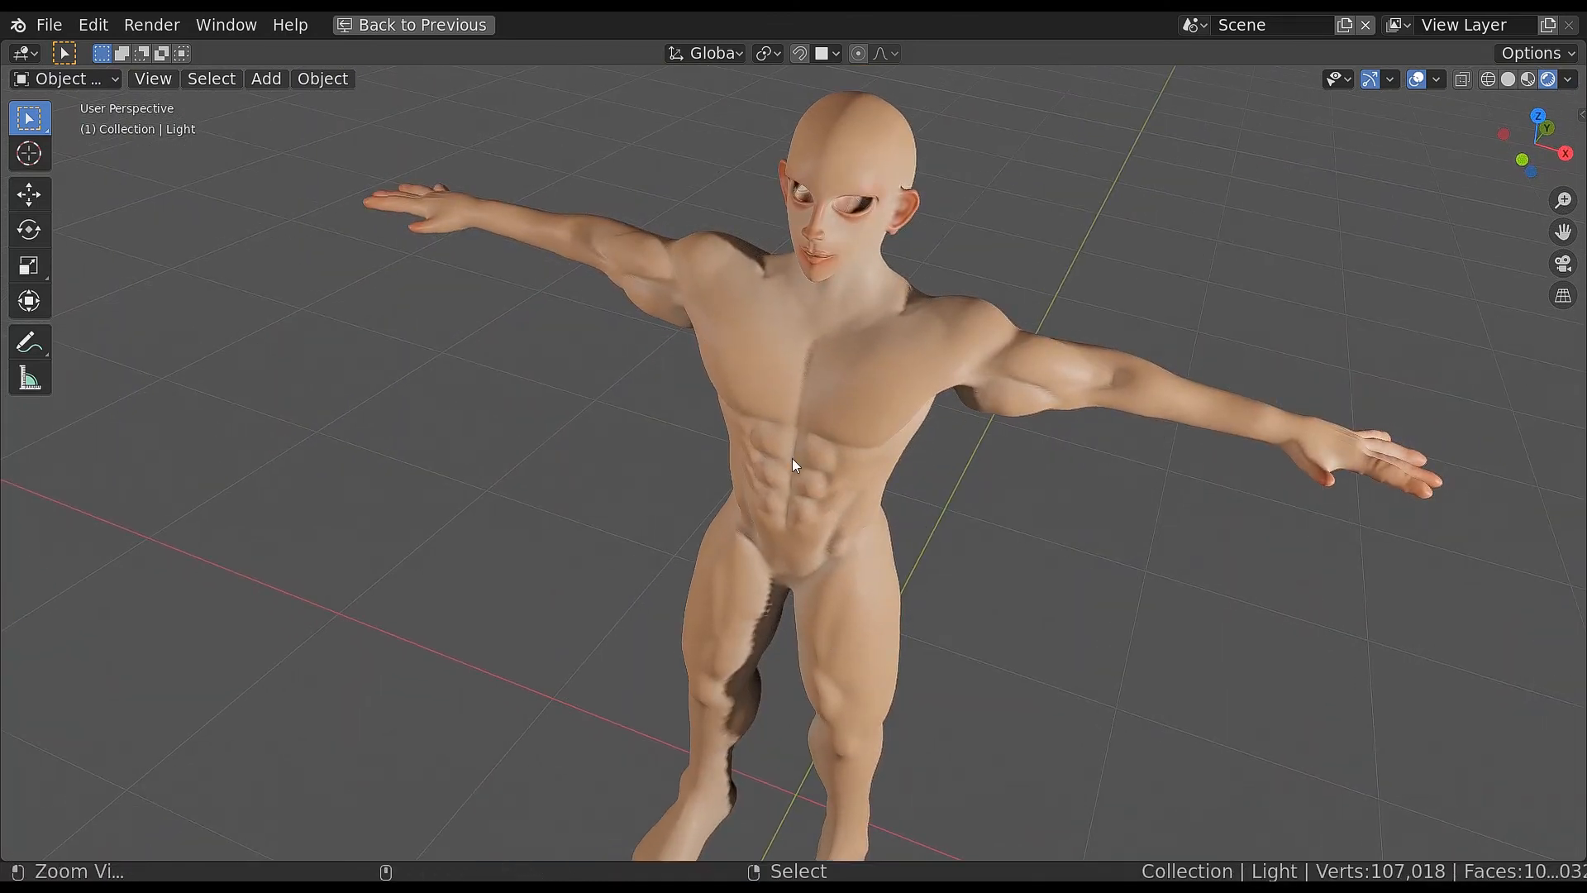
pyautogui.moveTo(792, 458)
pyautogui.keyDown('ctrl'); pyautogui.keyDown('alt'); pyautogui.mouseDown()
pyautogui.moveTo(777, 517)
pyautogui.moveTo(733, 485)
pyautogui.mouseUp(); pyautogui.keyUp('alt'); pyautogui.keyUp('ctrl')
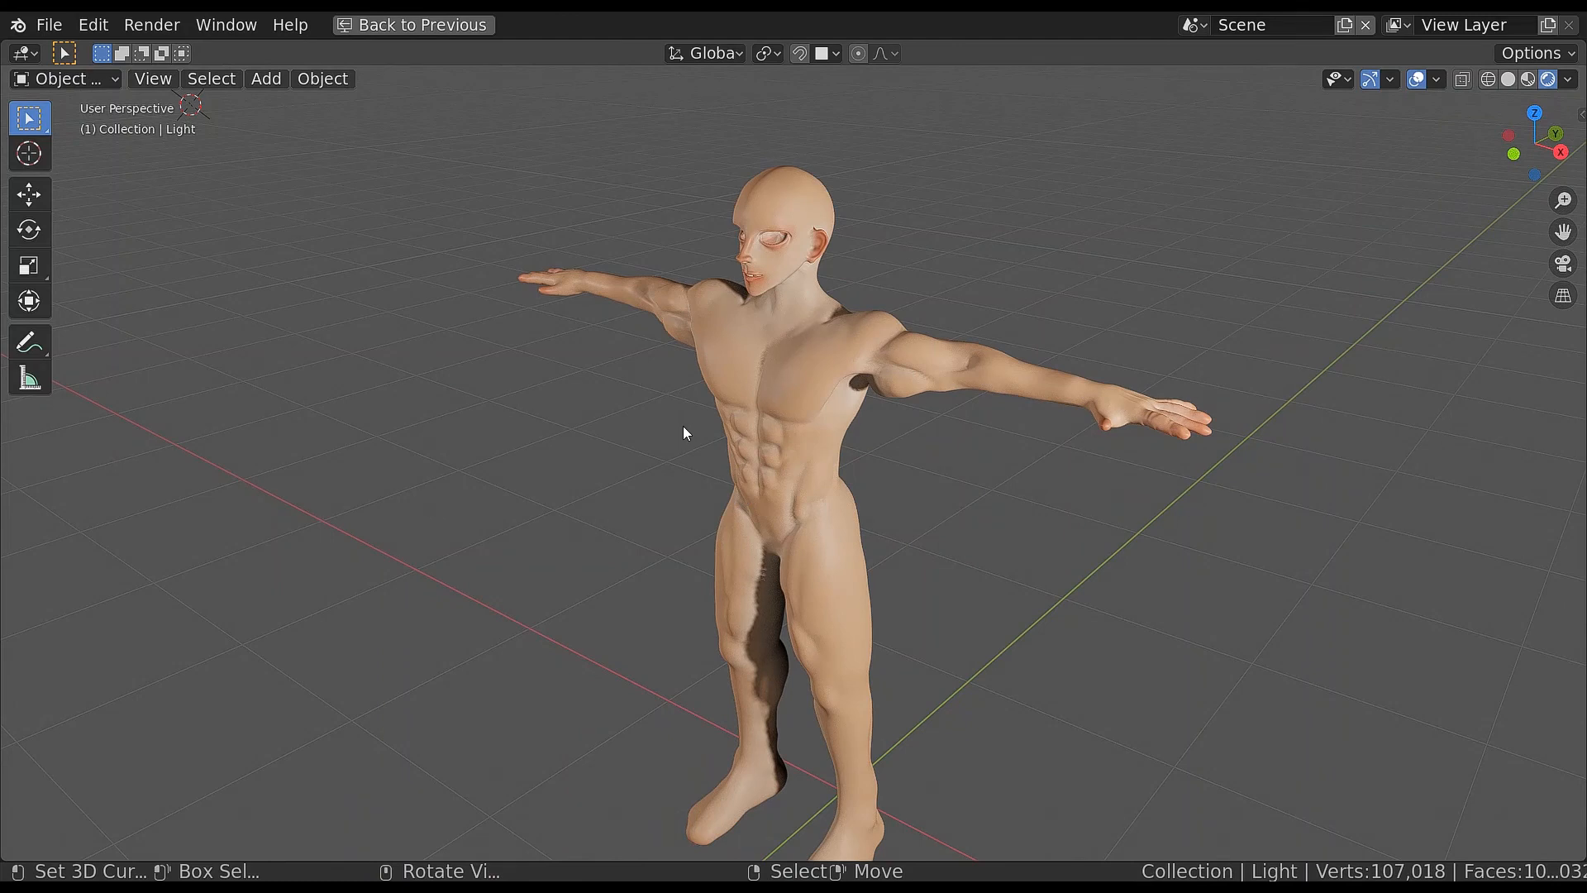
pyautogui.hotkey('ctrl', 'space')
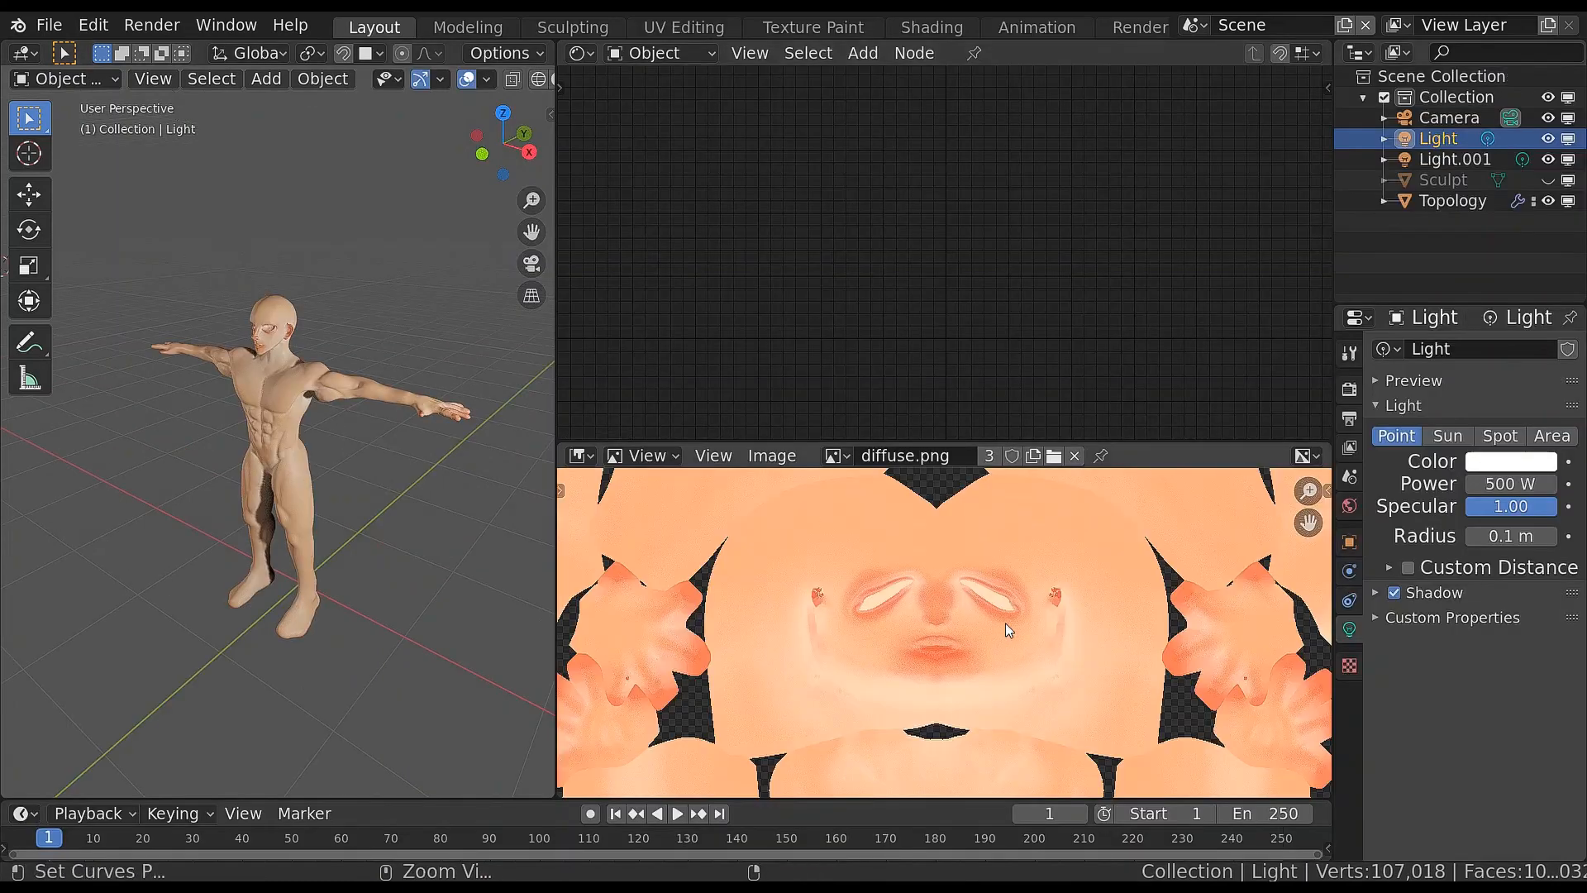
pyautogui.hotkey('ctrl', 'space')
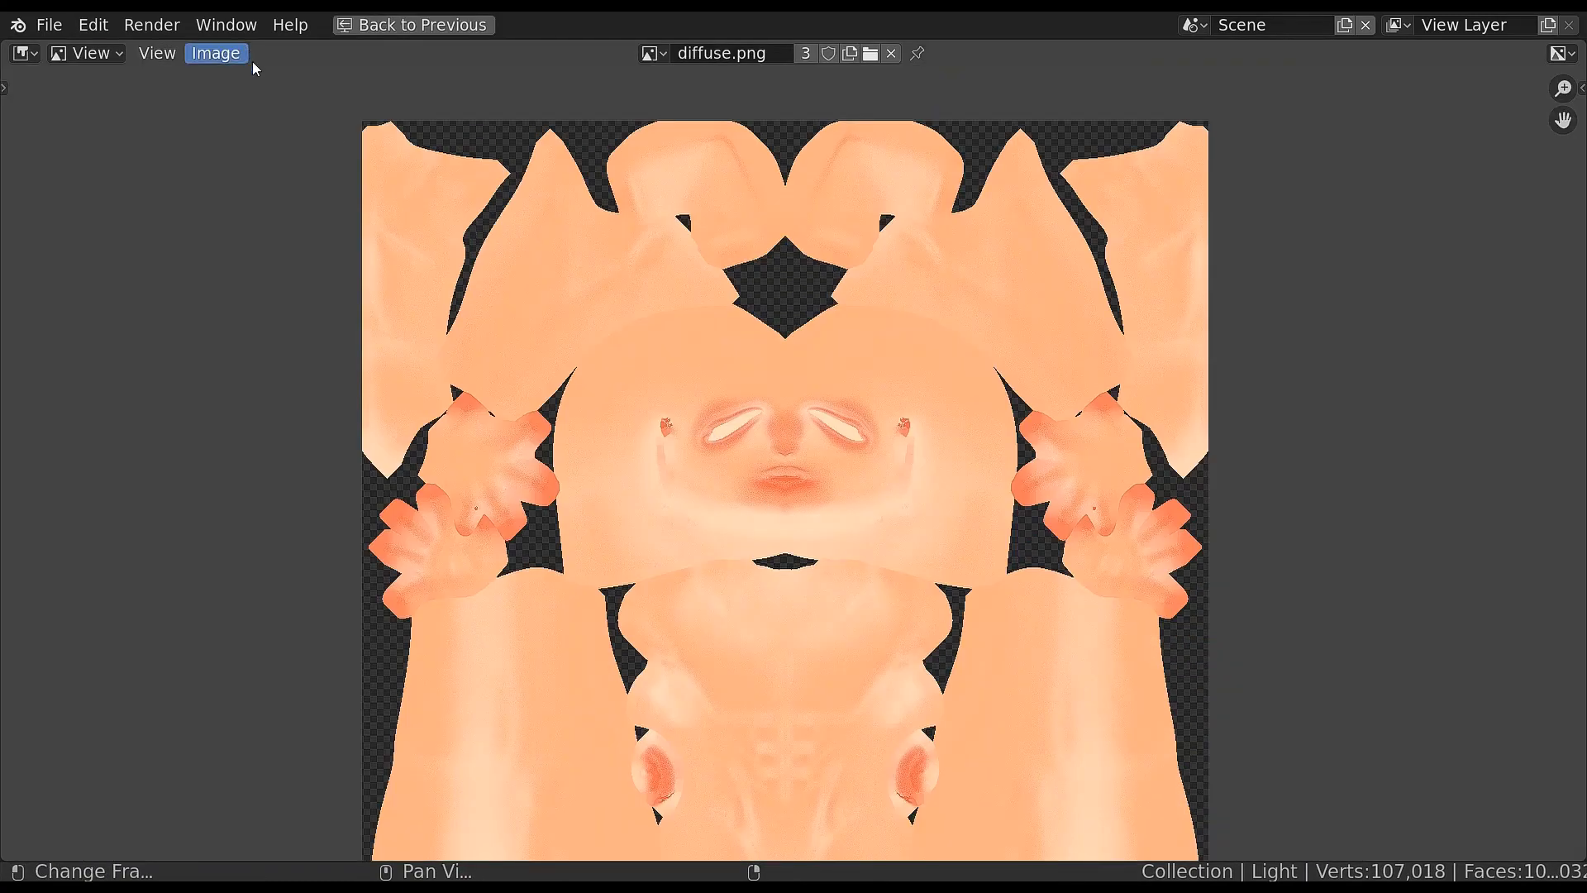
pyautogui.hotkey('ctrl', 'space')
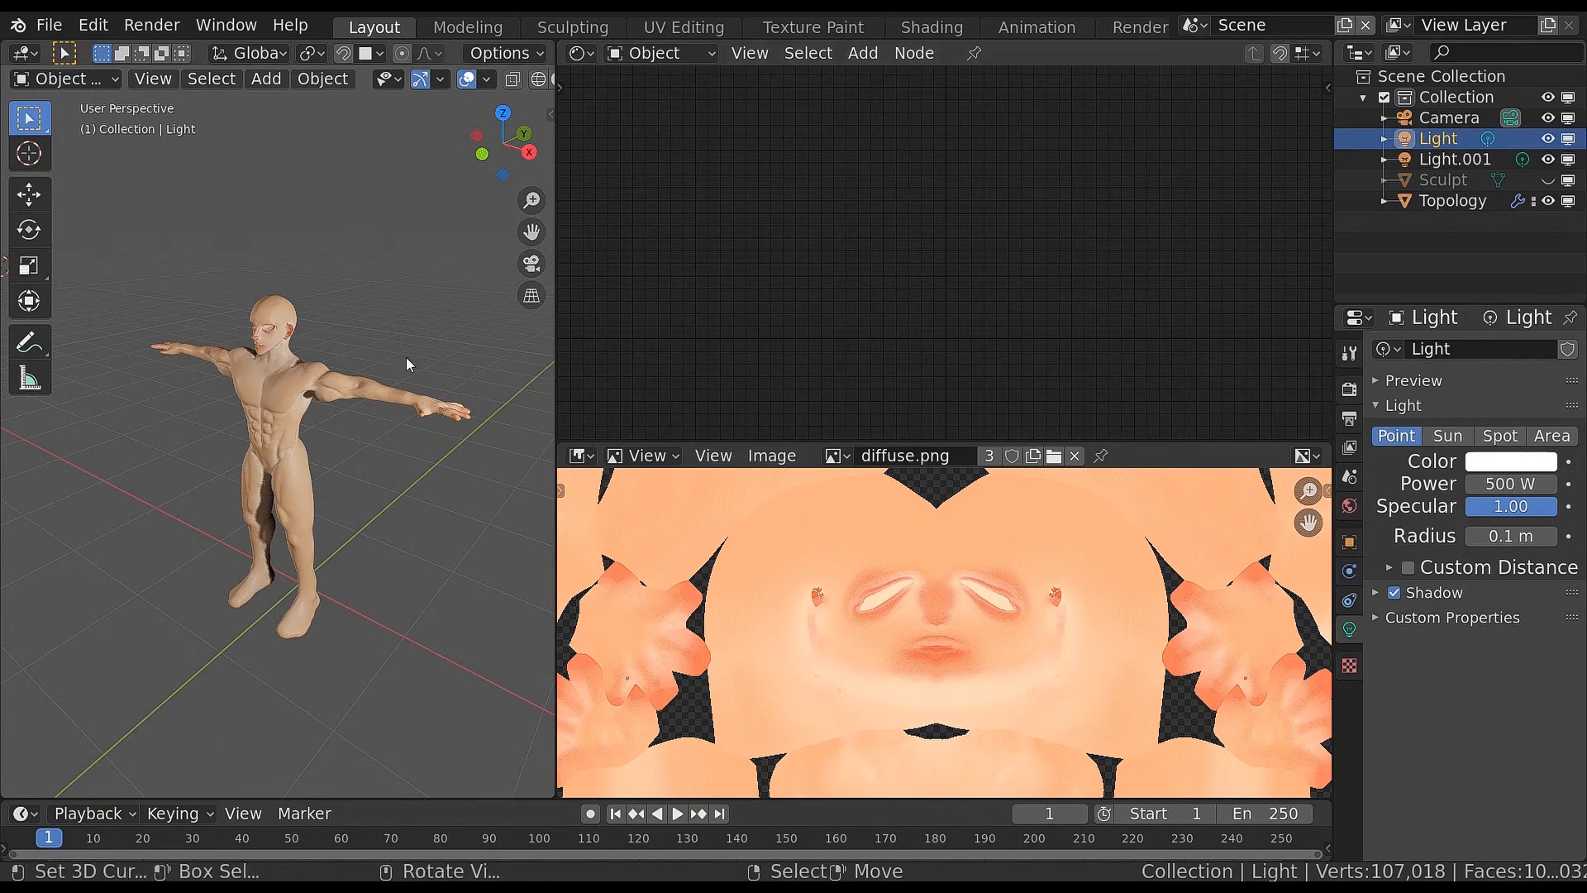